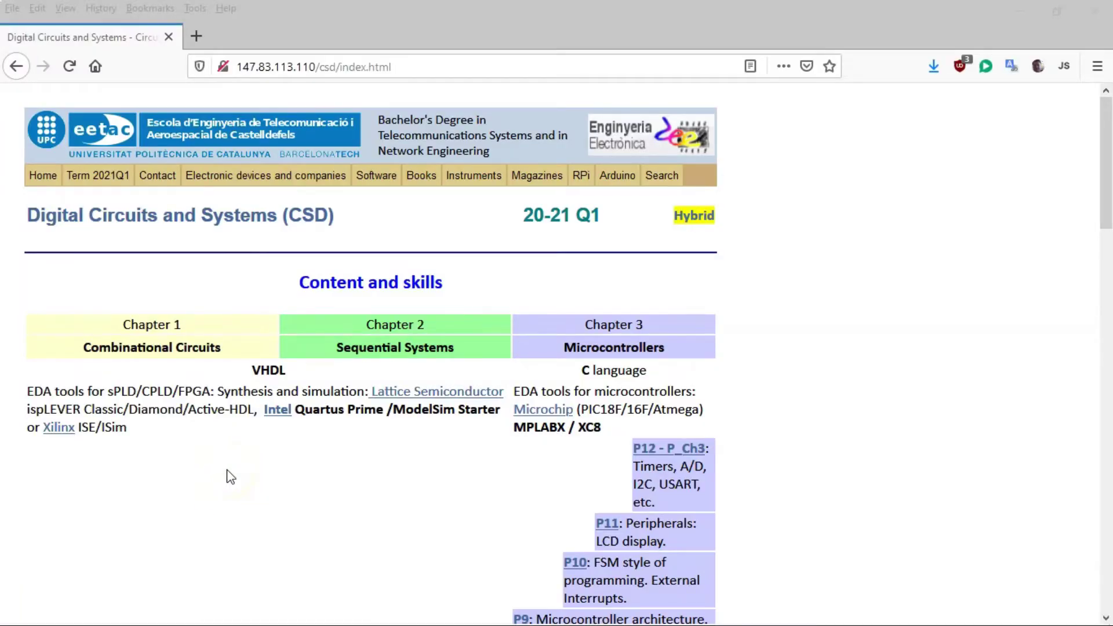
# - Open the Project P1 page on logic gates and Boolean algebra from the course content list
pyautogui.scroll(-5, 214, 482)
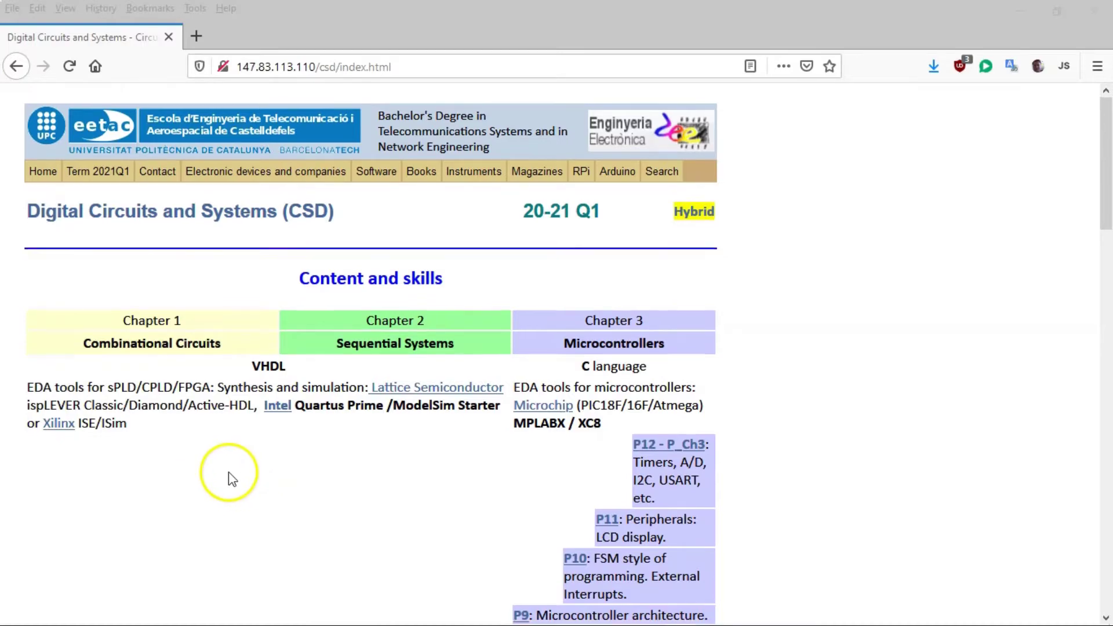
pyautogui.scroll(5, 229, 458)
pyautogui.scroll(-8, 211, 352)
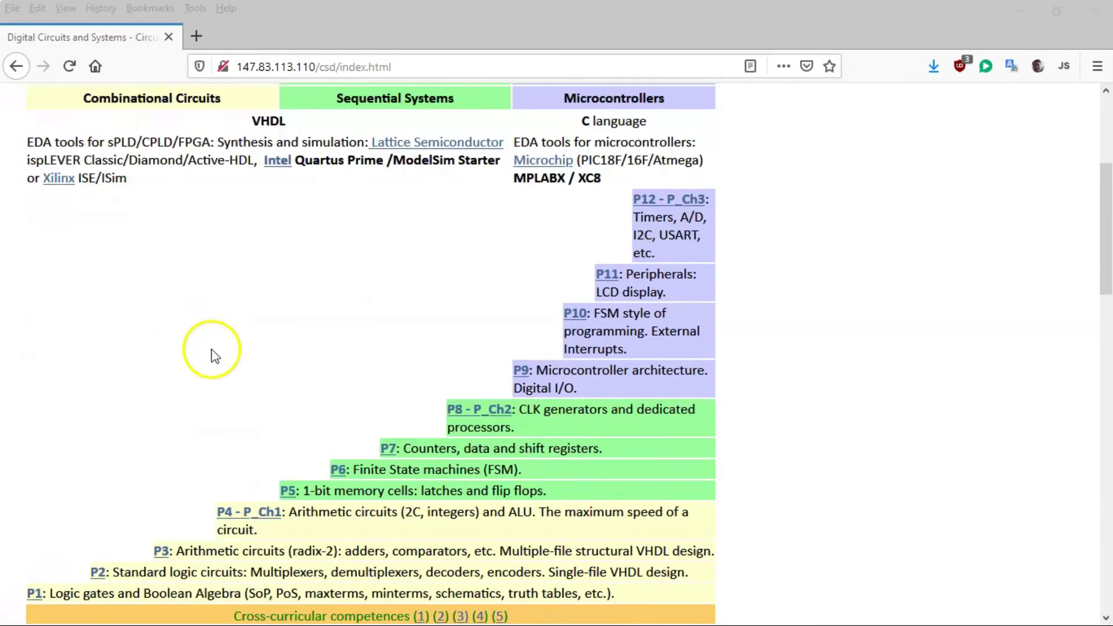
pyautogui.click(33, 430)
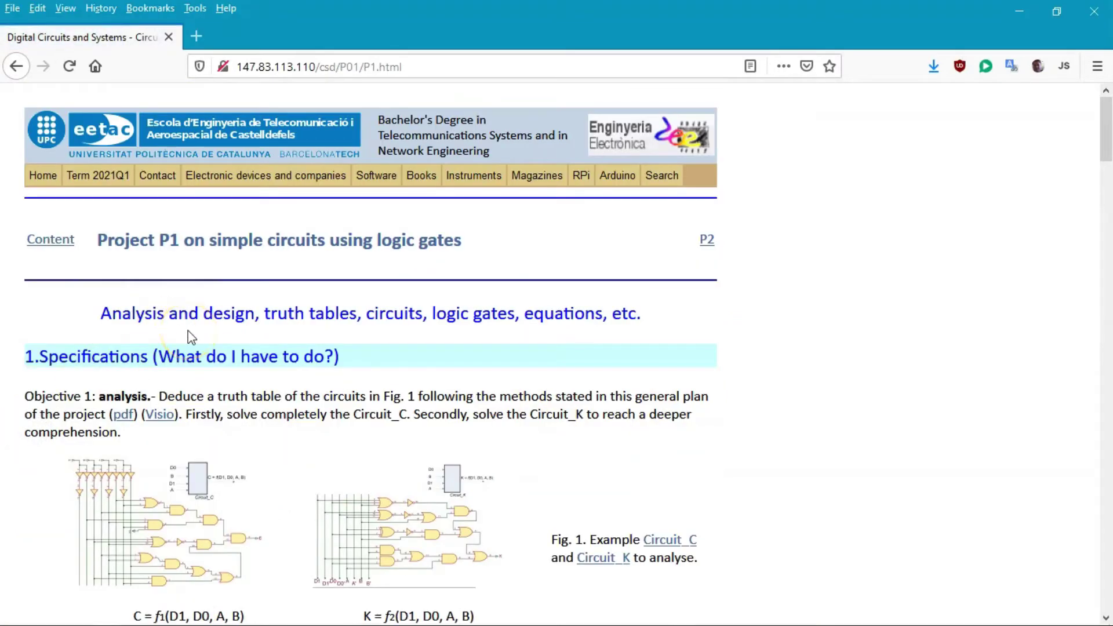
# - Go through the P1 objectives and Section A learning materials, and open the Proteus tutorial linked for the method I lab
pyautogui.scroll(-5, 192, 337)
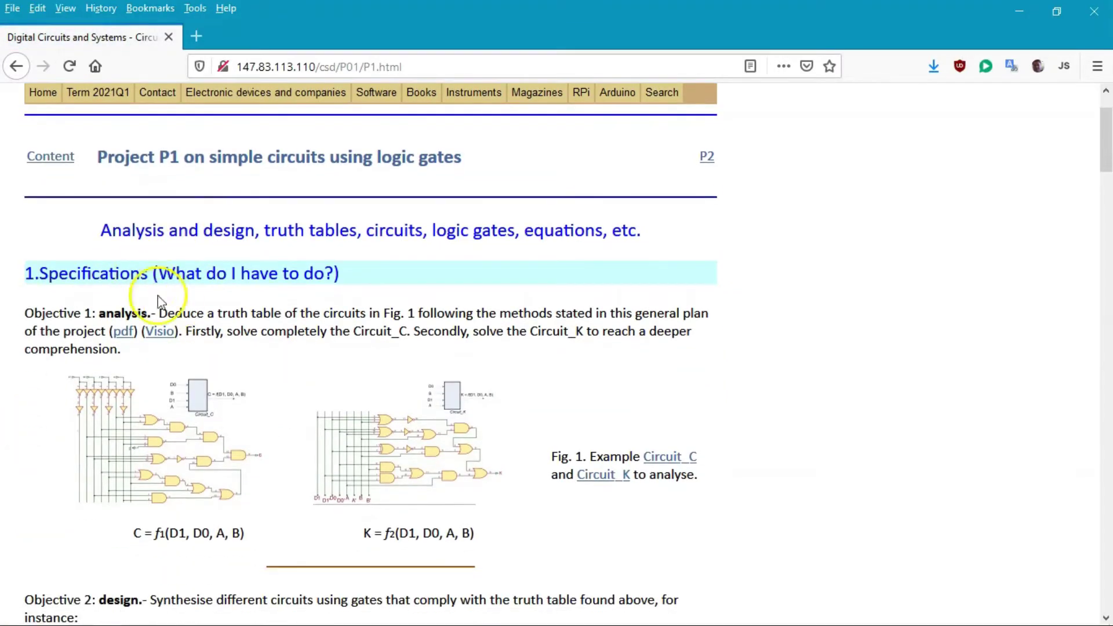
pyautogui.scroll(-3, 189, 361)
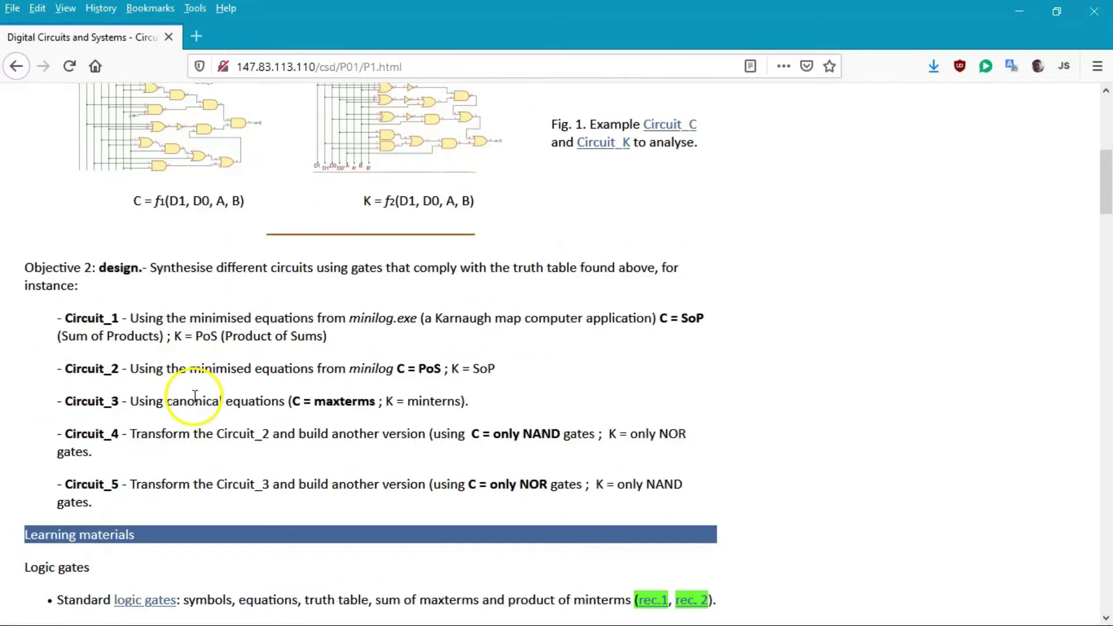
pyautogui.scroll(-5, 195, 399)
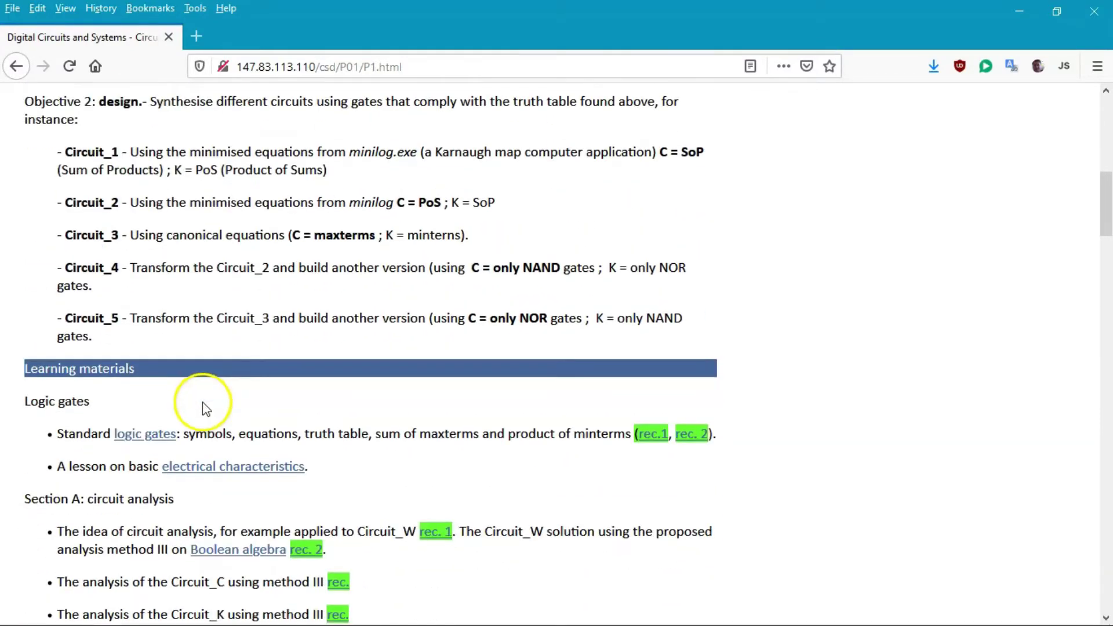
pyautogui.scroll(-4, 209, 413)
pyautogui.scroll(3, 203, 417)
pyautogui.moveTo(137, 203); pyautogui.dragTo(22, 209)
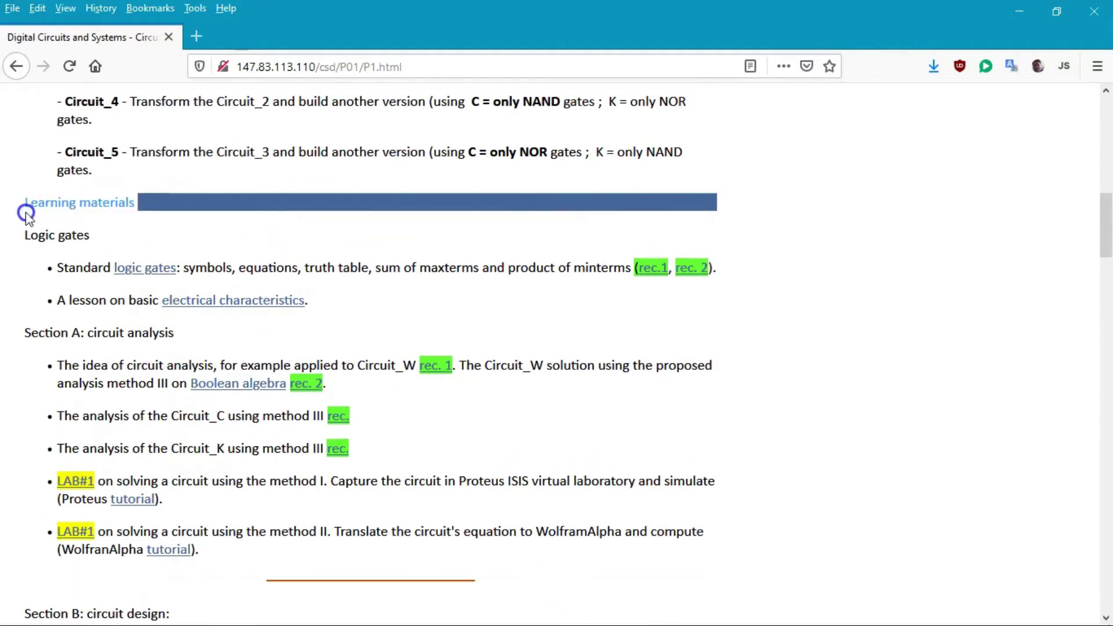
pyautogui.scroll(-3, 178, 525)
pyautogui.tripleClick(179, 332)
pyautogui.click(323, 336)
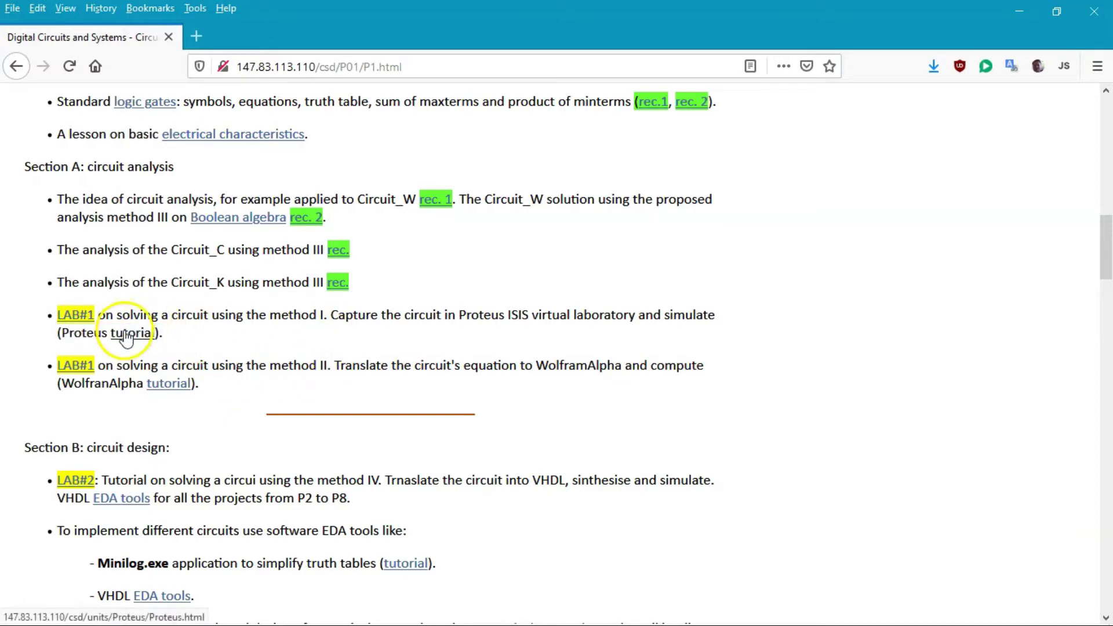
pyautogui.click(134, 334)
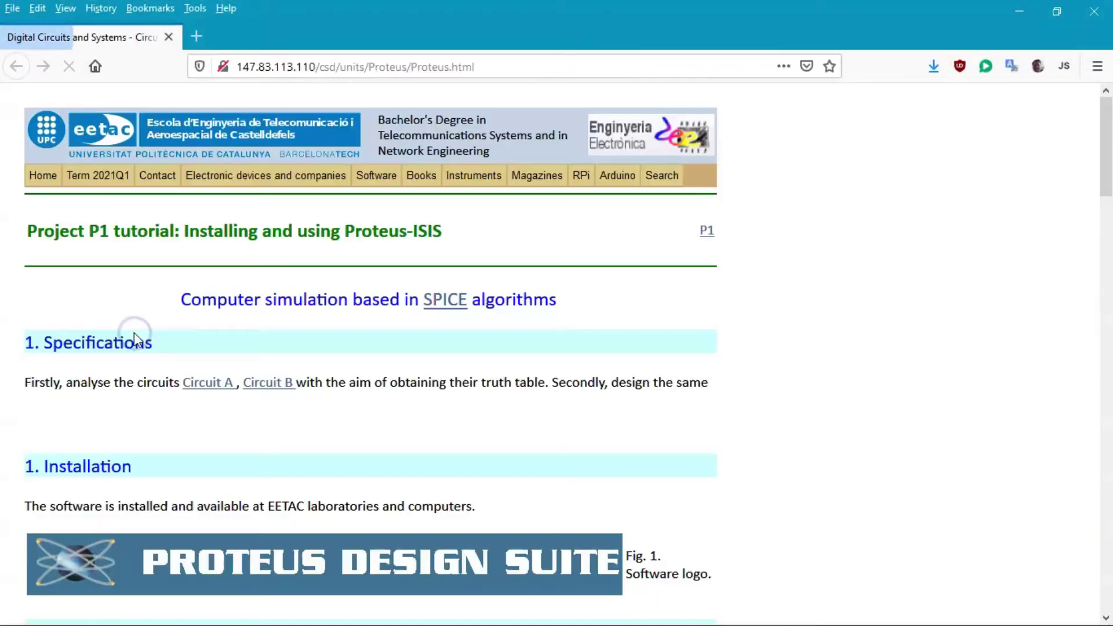
pyautogui.scroll(-5, 484, 400)
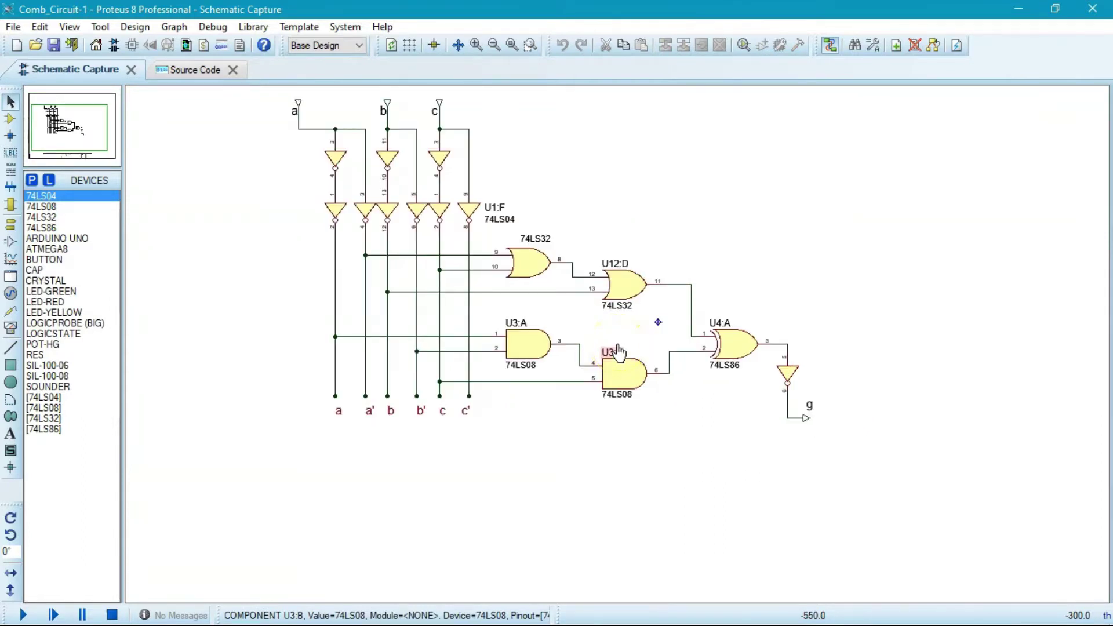
# - Return to the root sheet and choose the folder L:\CSD\2021Q1\P1\Proteus for saving a copy of the project
pyautogui.click(560, 268)
pyautogui.hotkey('ctrl', 'c')
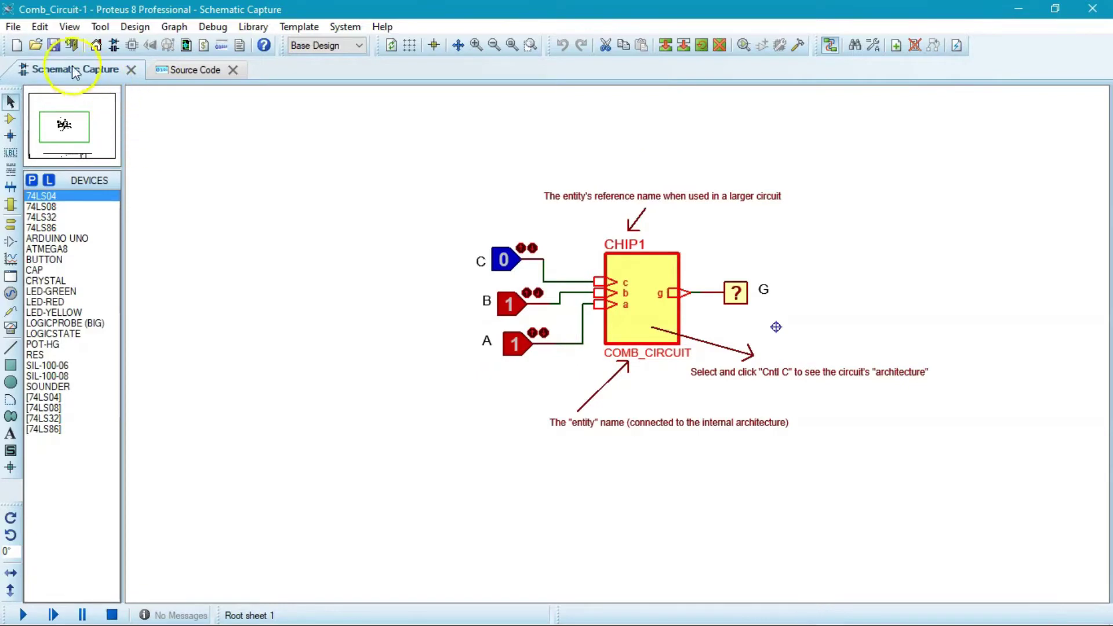
pyautogui.click(14, 27)
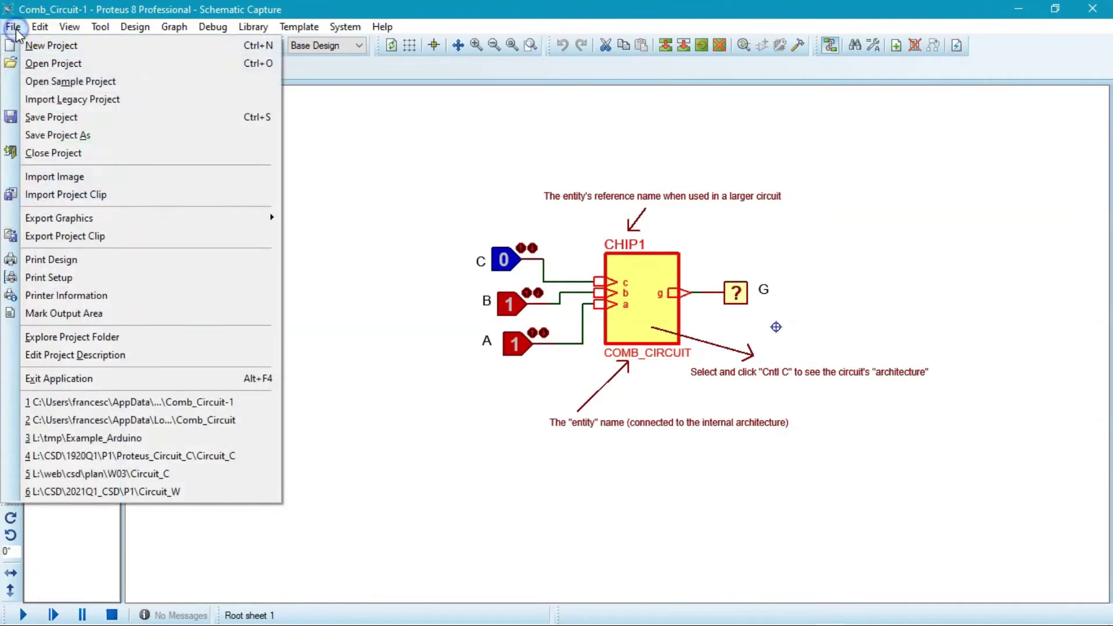
pyautogui.click(85, 135)
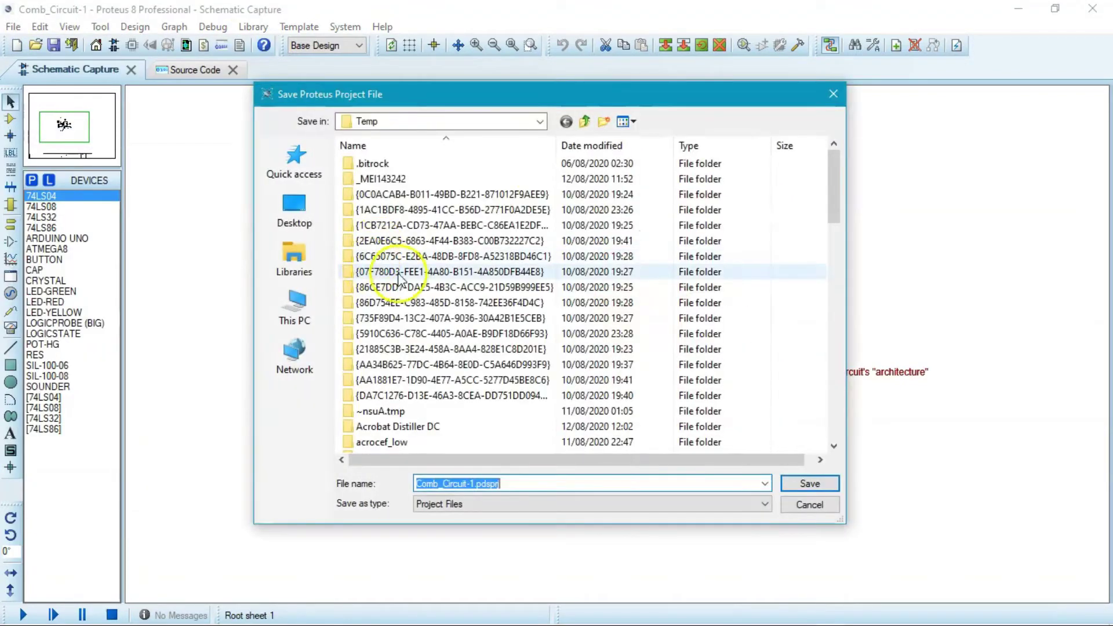
pyautogui.click(294, 308)
pyautogui.doubleClick(406, 401)
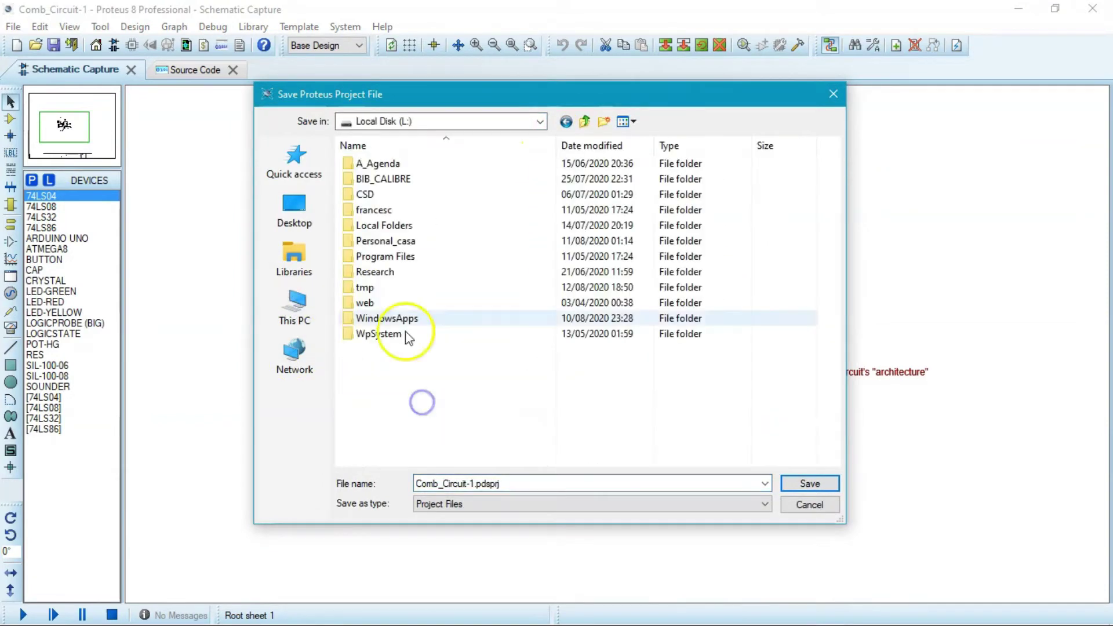
pyautogui.click(363, 199)
pyautogui.click(362, 198)
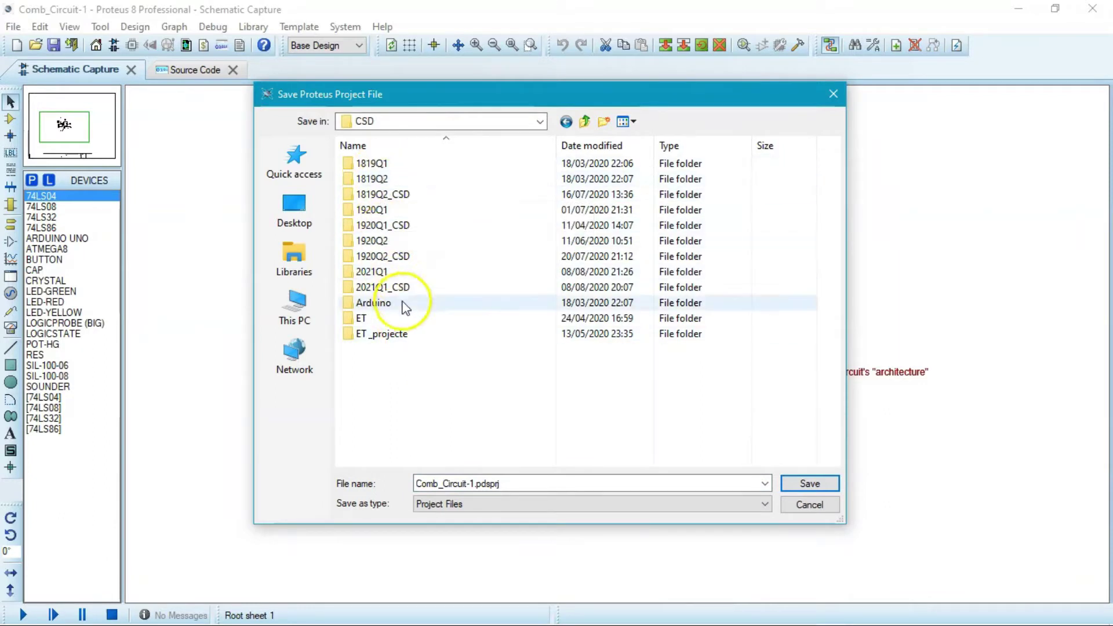
pyautogui.doubleClick(373, 272)
pyautogui.doubleClick(371, 213)
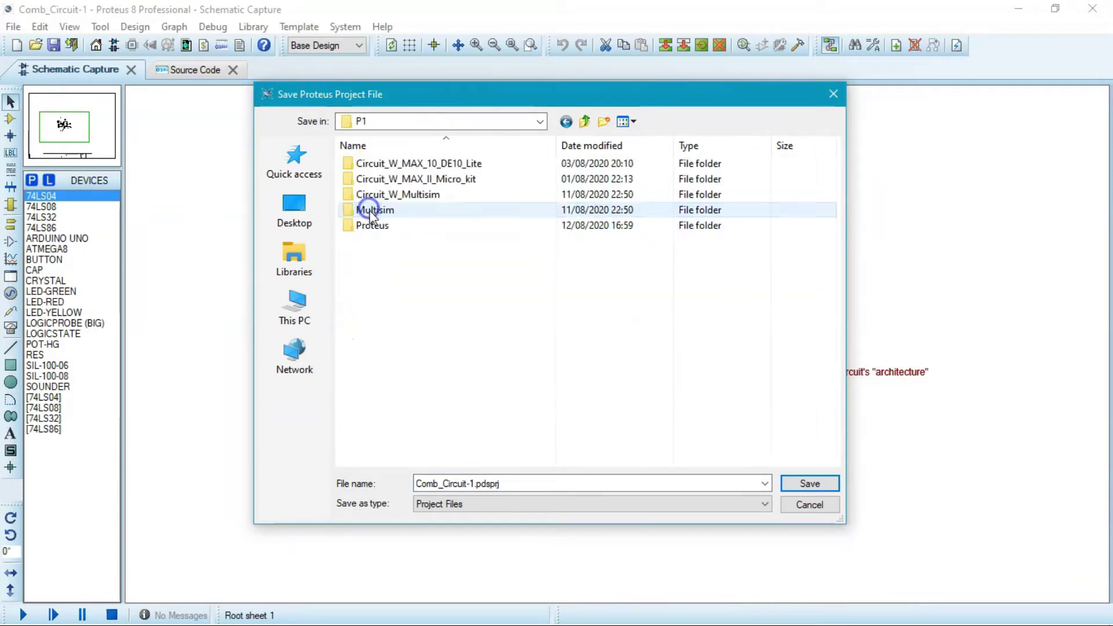
pyautogui.doubleClick(387, 228)
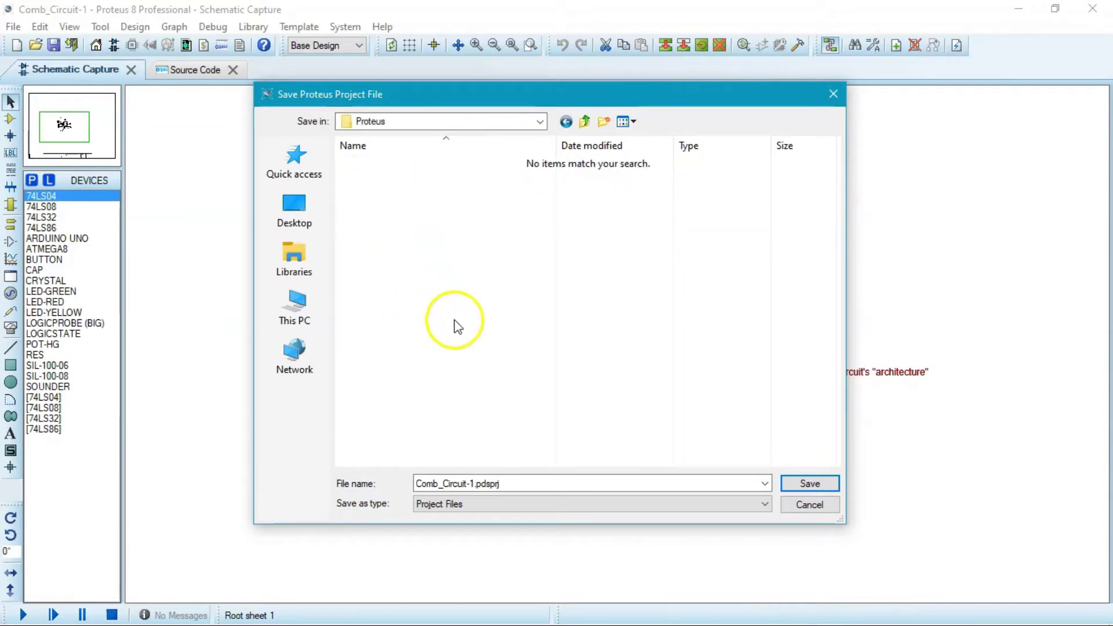
# - Name the project copy Circuit_W.pdsprj and save it
pyautogui.click(442, 485)
pyautogui.click(452, 485)
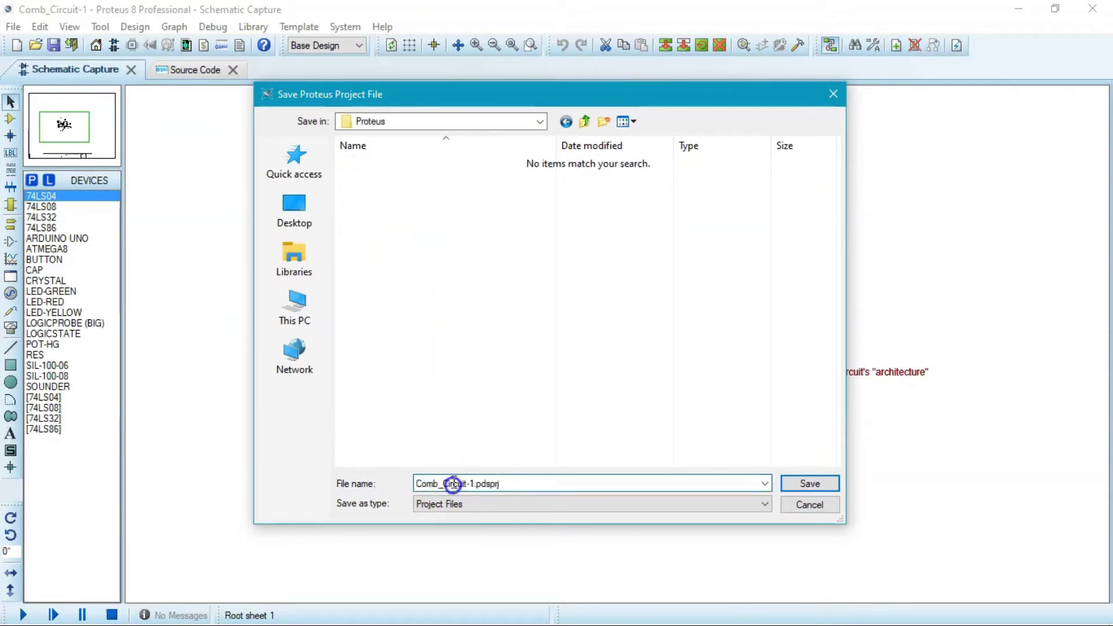
pyautogui.moveTo(473, 484); pyautogui.dragTo(397, 476)
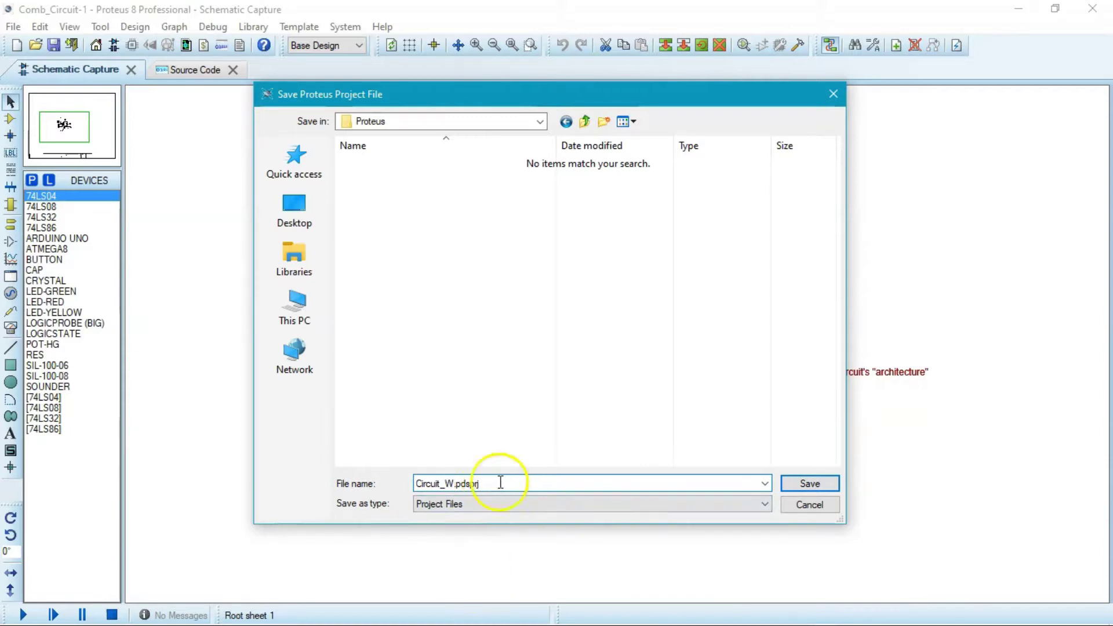
pyautogui.click(803, 485)
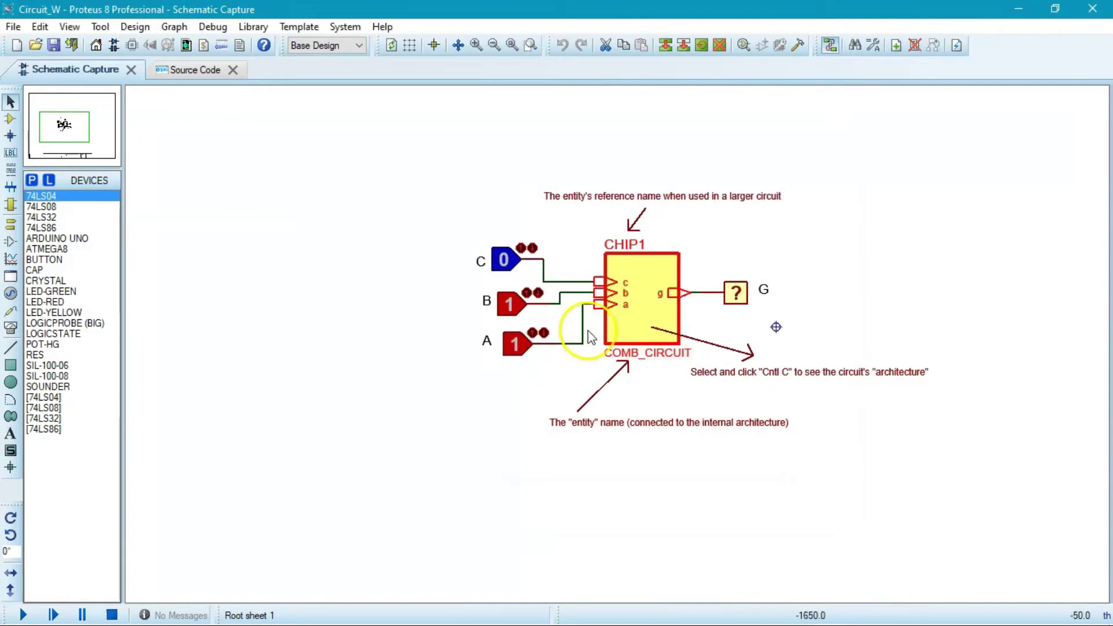
# - Examine the COMB_CIRCUIT block CHIP1 with its inputs C, B and A and its output G up close
pyautogui.click(634, 332)
pyautogui.press('F6')
pyautogui.click(261, 129)
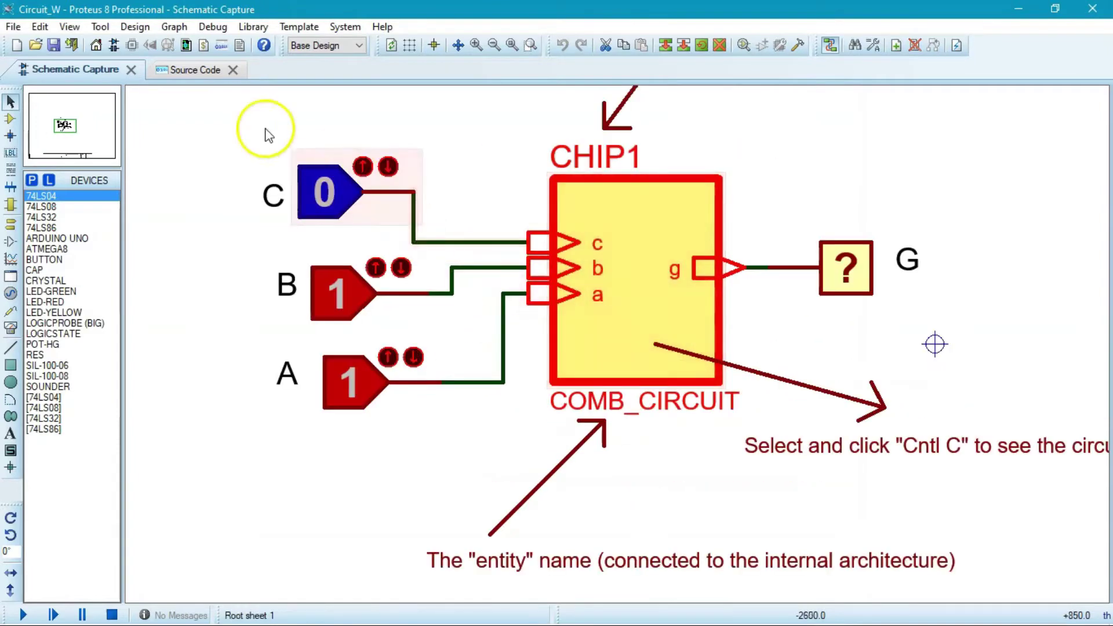
pyautogui.click(566, 222)
pyautogui.hotkey('alt', 'Tab')
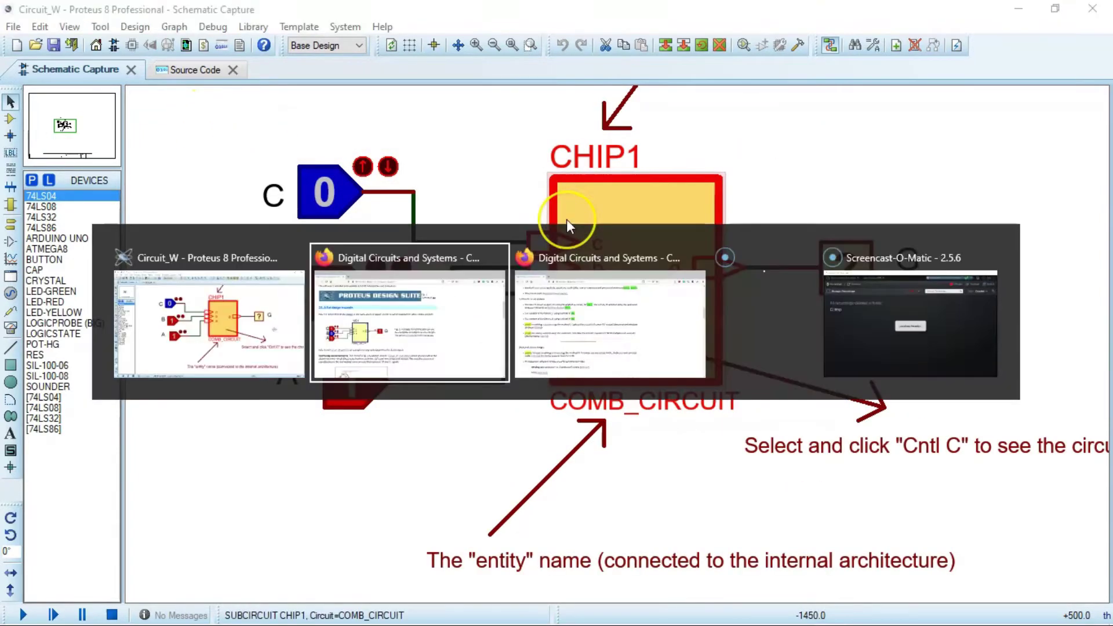
pyautogui.hotkey('alt', 'Tab')
pyautogui.hotkey('alt', 'Tab')
pyautogui.hotkey('alt', 'Tab')
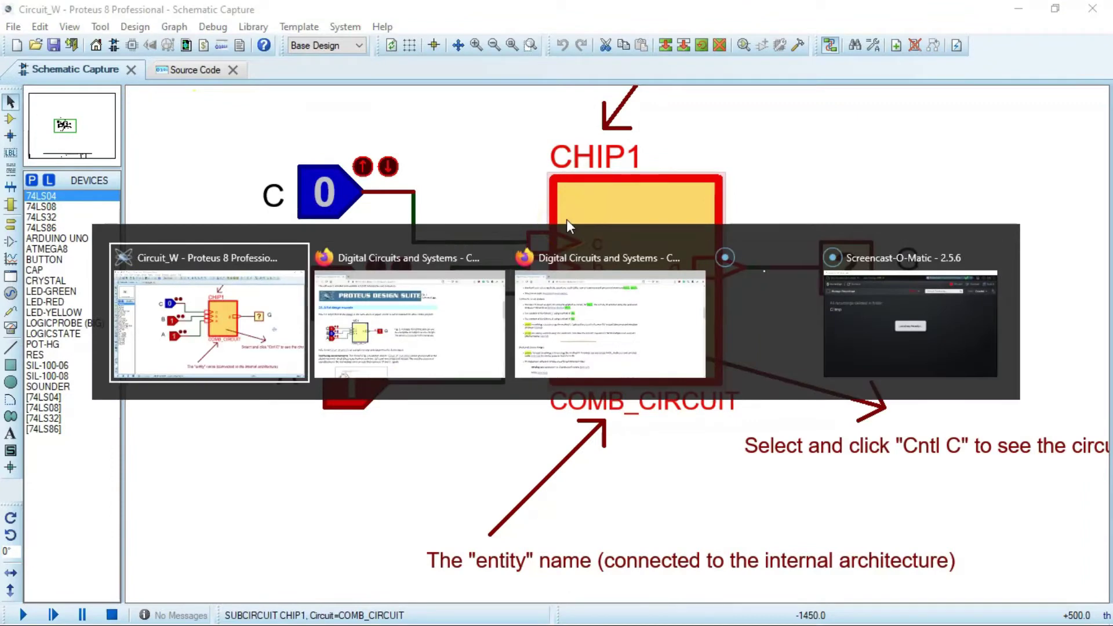
pyautogui.click(625, 298)
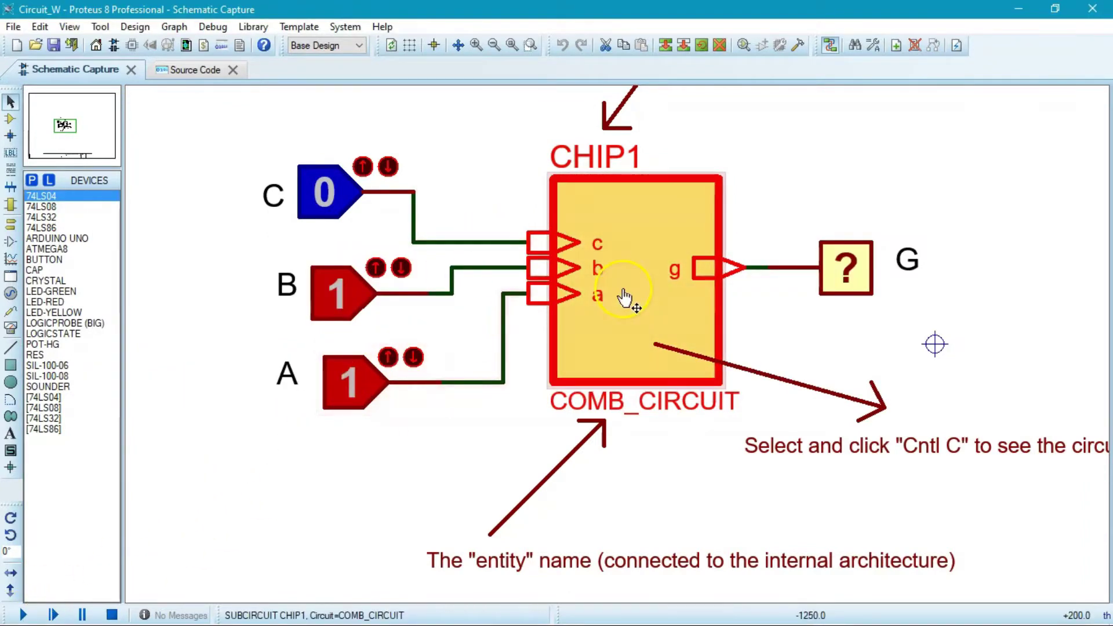
pyautogui.scroll(-1, 625, 301)
pyautogui.scroll(1, 625, 298)
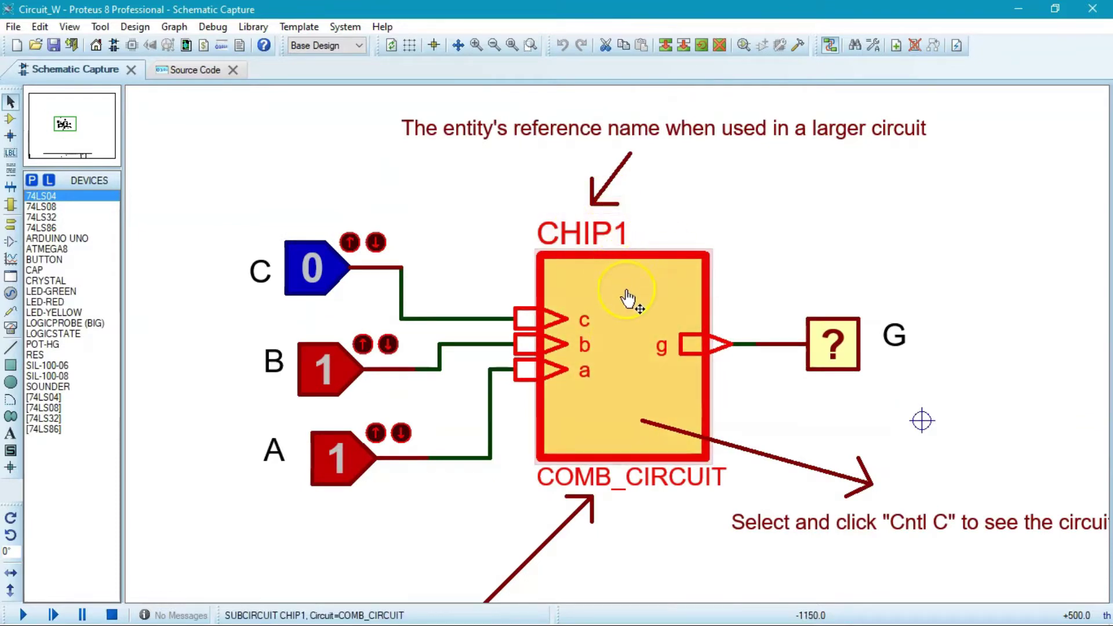
pyautogui.click(465, 472)
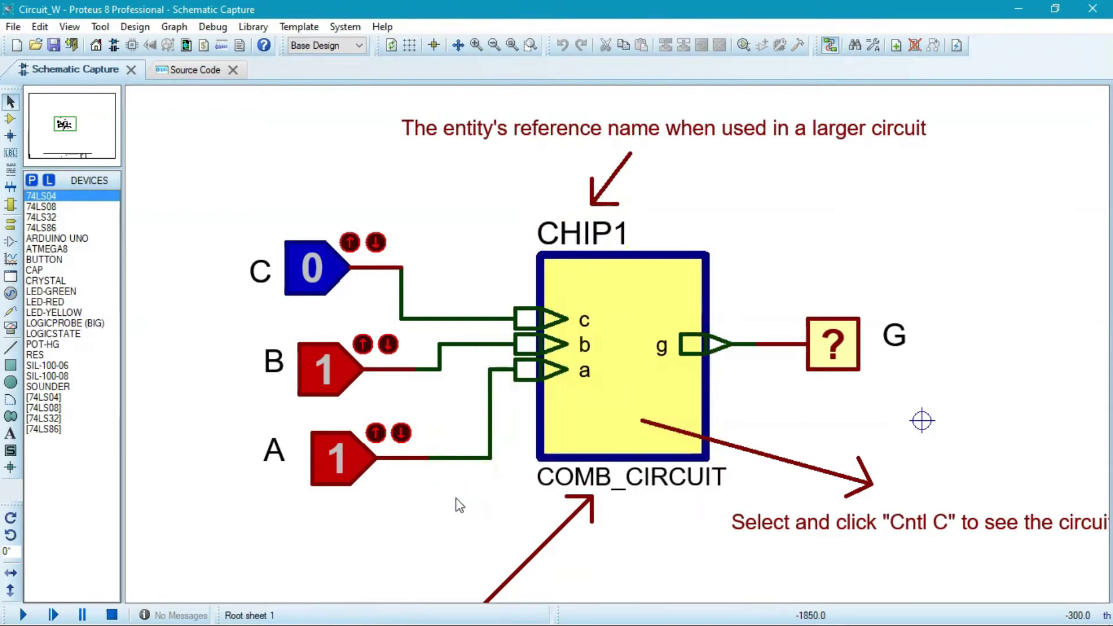
# - Run the simulation and toggle the logic states of inputs B and C to check output G
pyautogui.click(22, 616)
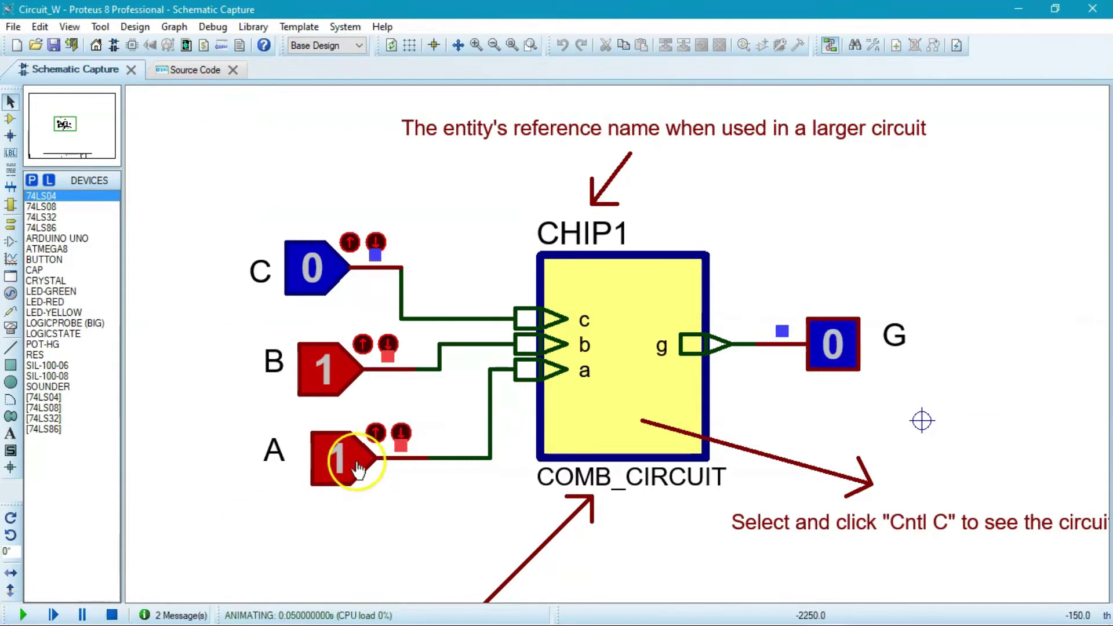
pyautogui.click(327, 371)
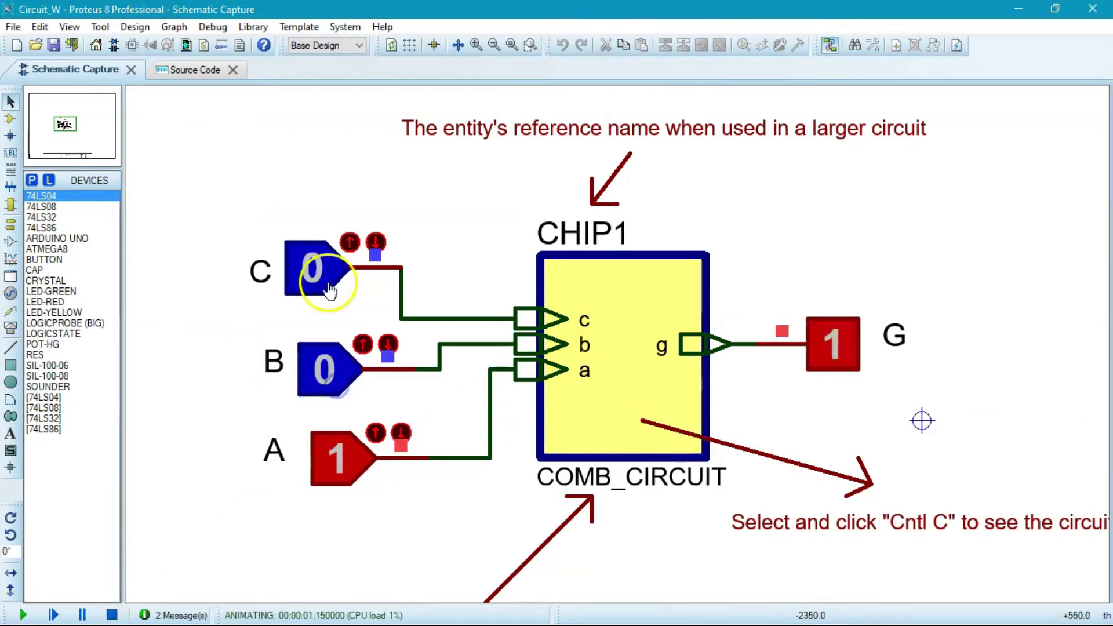
pyautogui.click(316, 270)
pyautogui.click(333, 371)
pyautogui.click(316, 270)
pyautogui.click(331, 372)
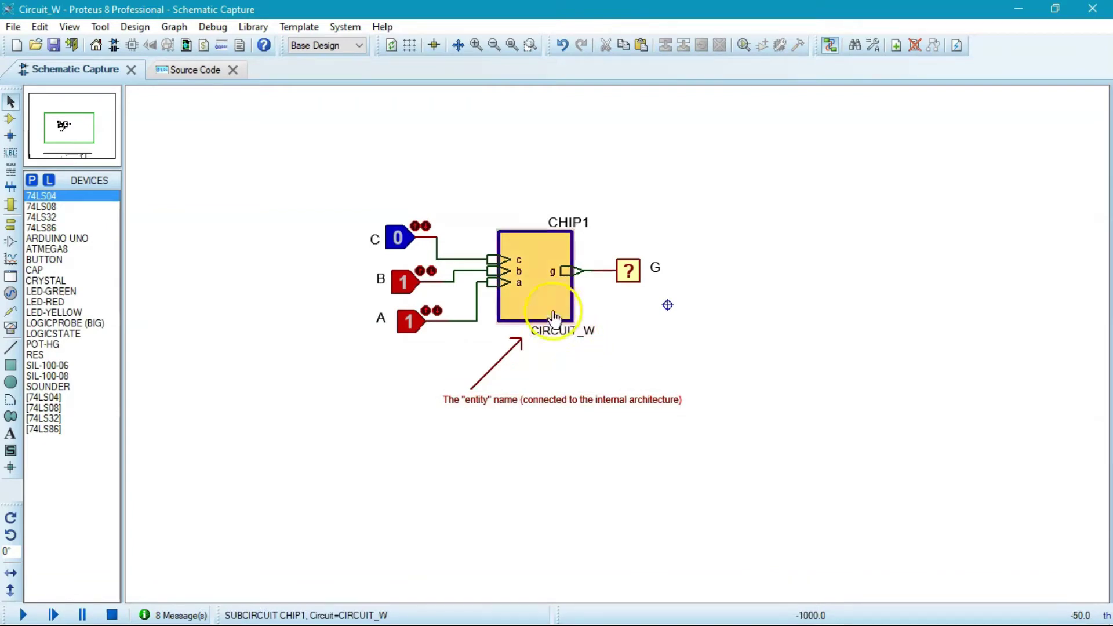
# - Move input port c up along the edge of CHIP1 and rename it D1
pyautogui.scroll(1, 477, 258)
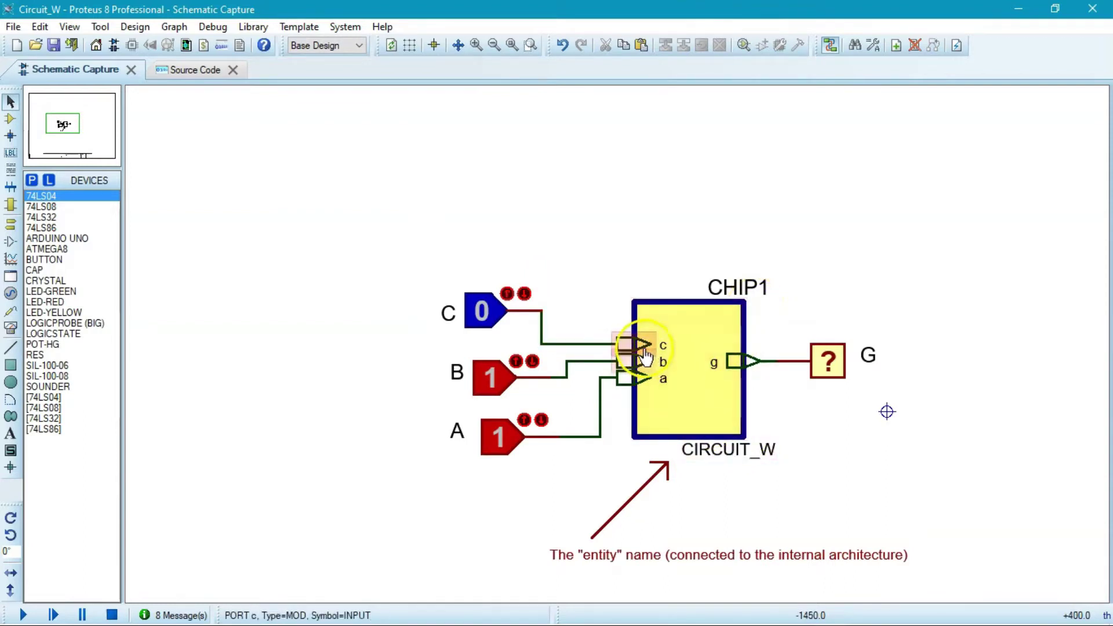
pyautogui.moveTo(646, 355); pyautogui.dragTo(641, 319)
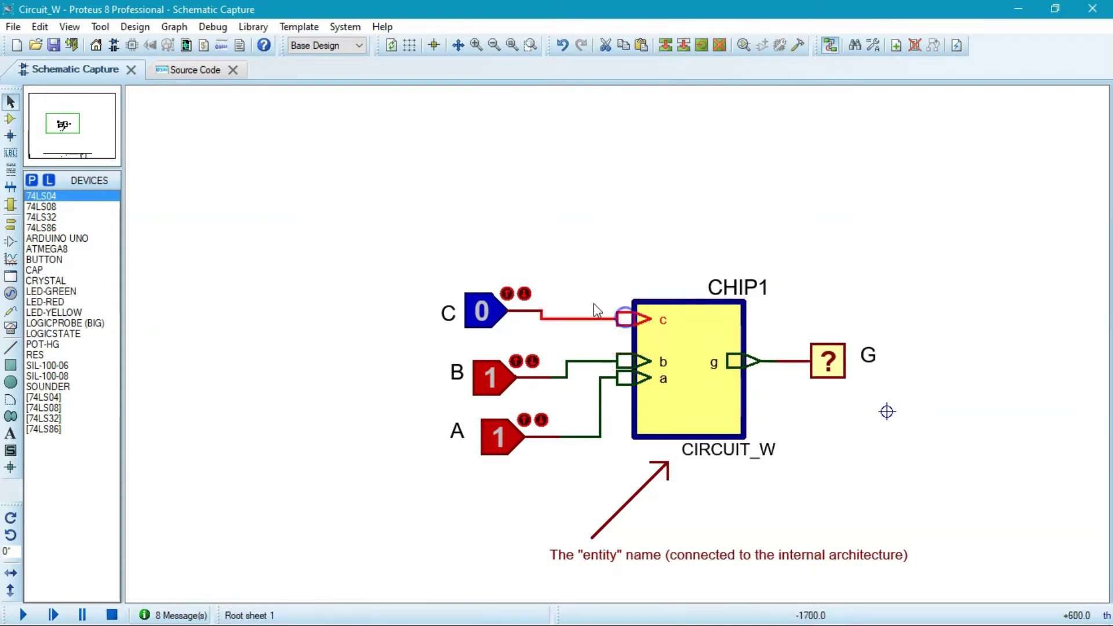
pyautogui.doubleClick(625, 320)
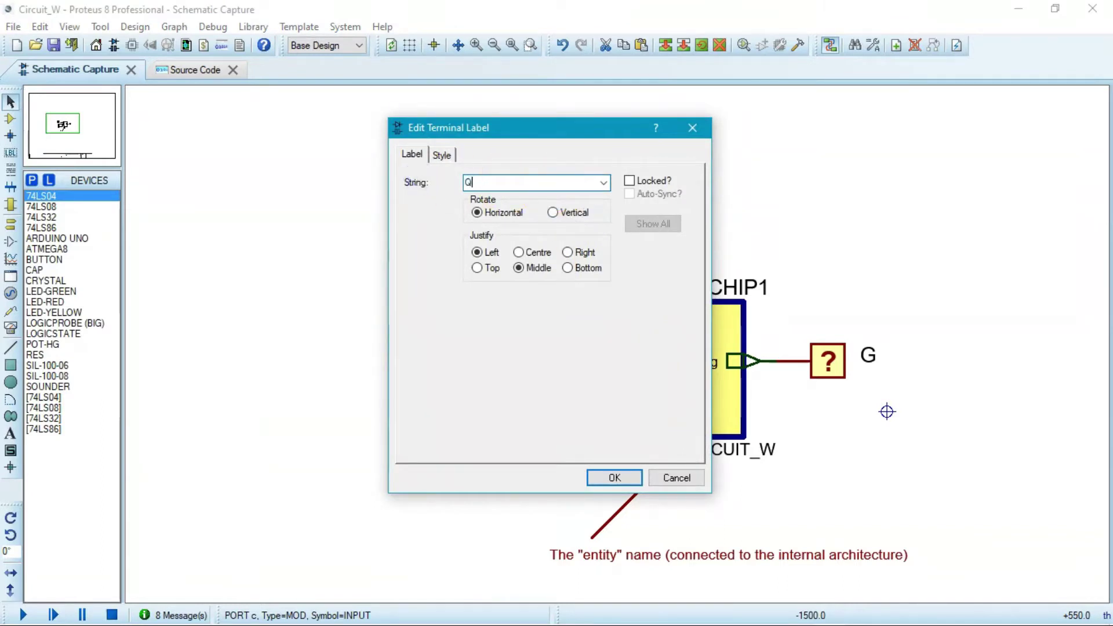
pyautogui.write('D1')
pyautogui.press('Return')
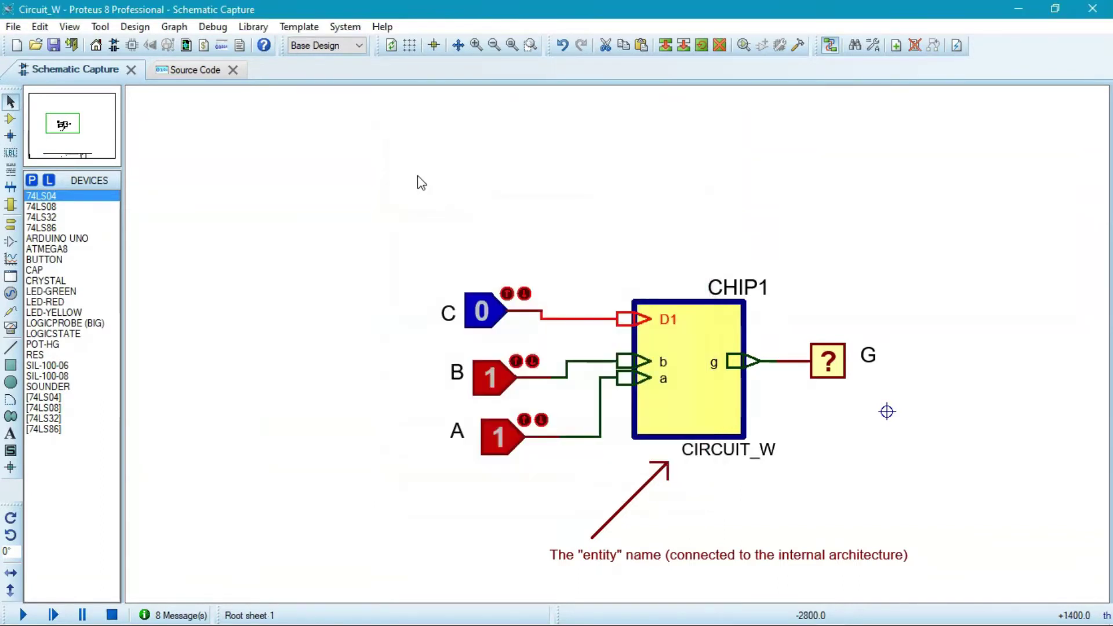
# - Copy the D1 input port and place the duplicate directly below it on CHIP1
pyautogui.click(666, 47)
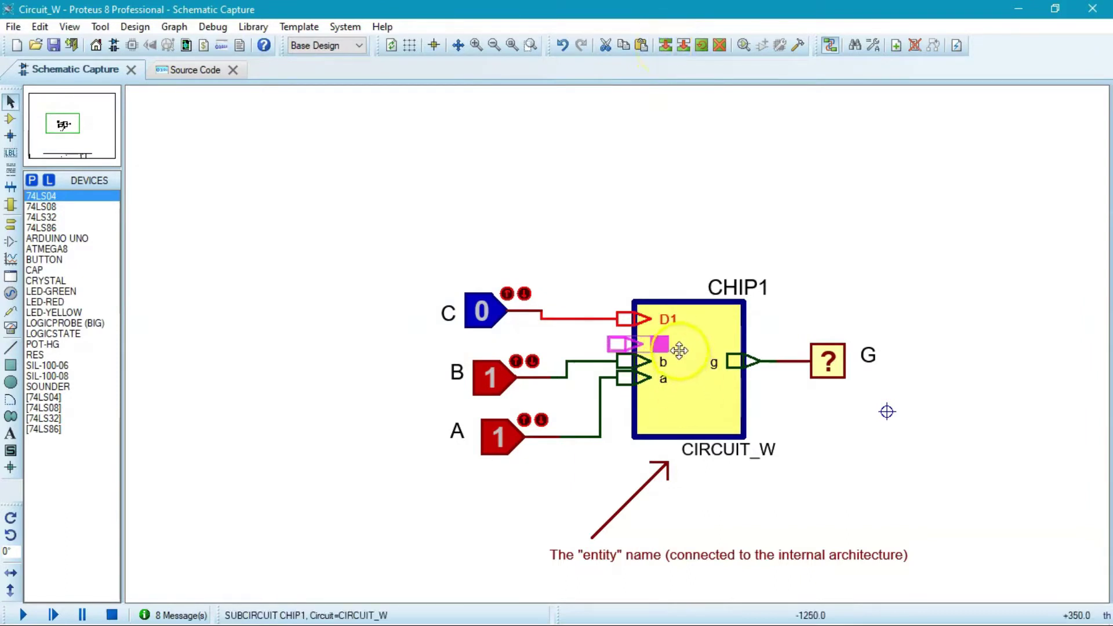
pyautogui.click(688, 346)
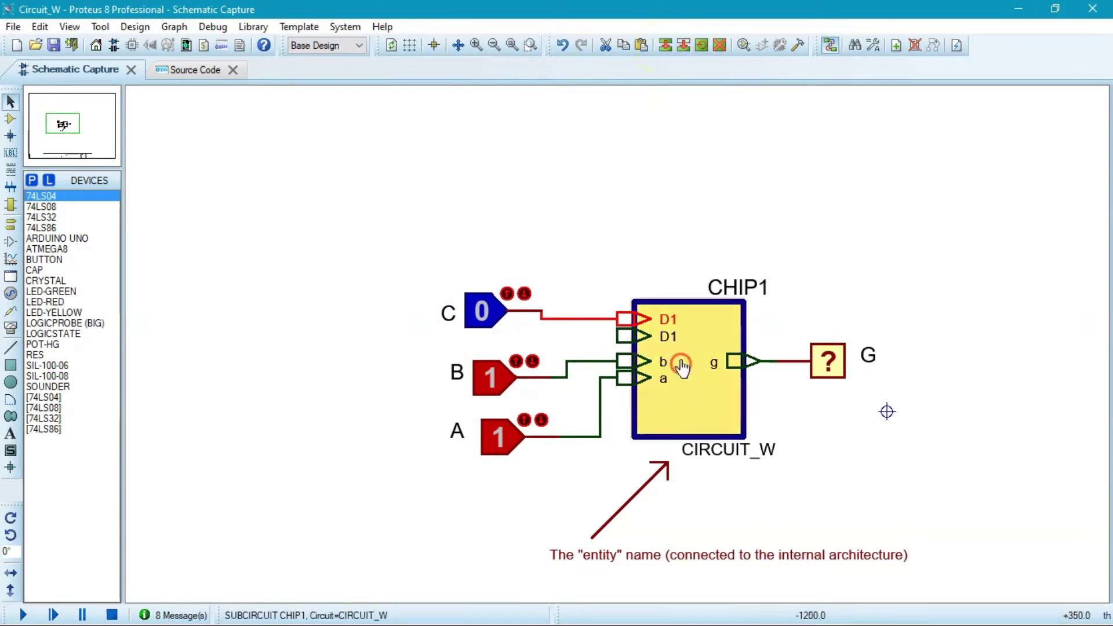
# - Rename the duplicated D1 input port on CHIP1 as D0
pyautogui.doubleClick(672, 340)
pyautogui.click(486, 182)
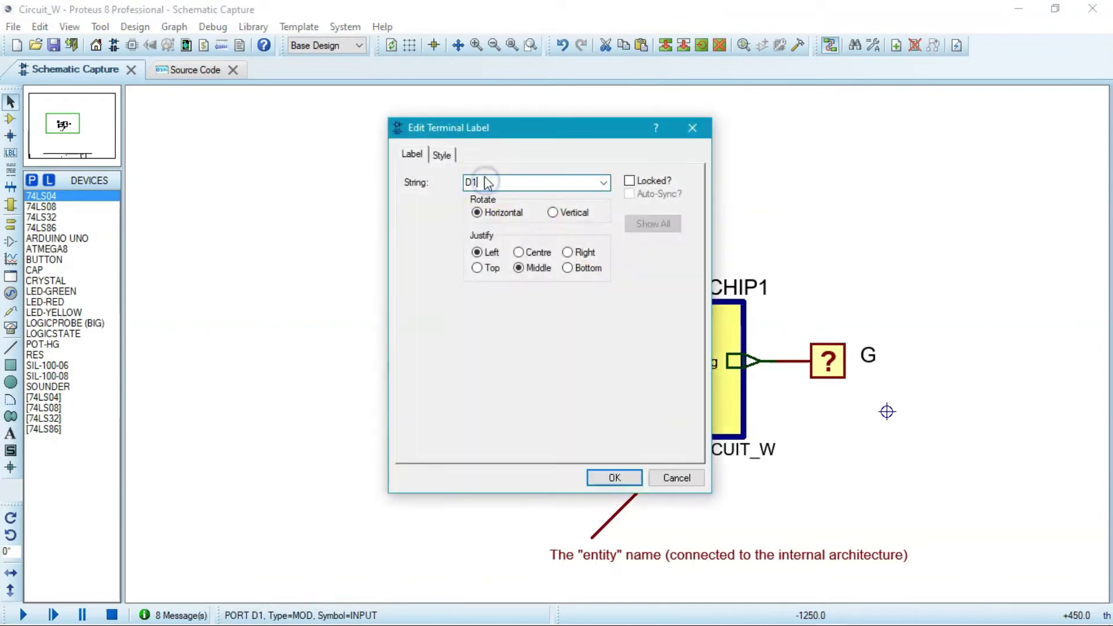
pyautogui.press('Return')
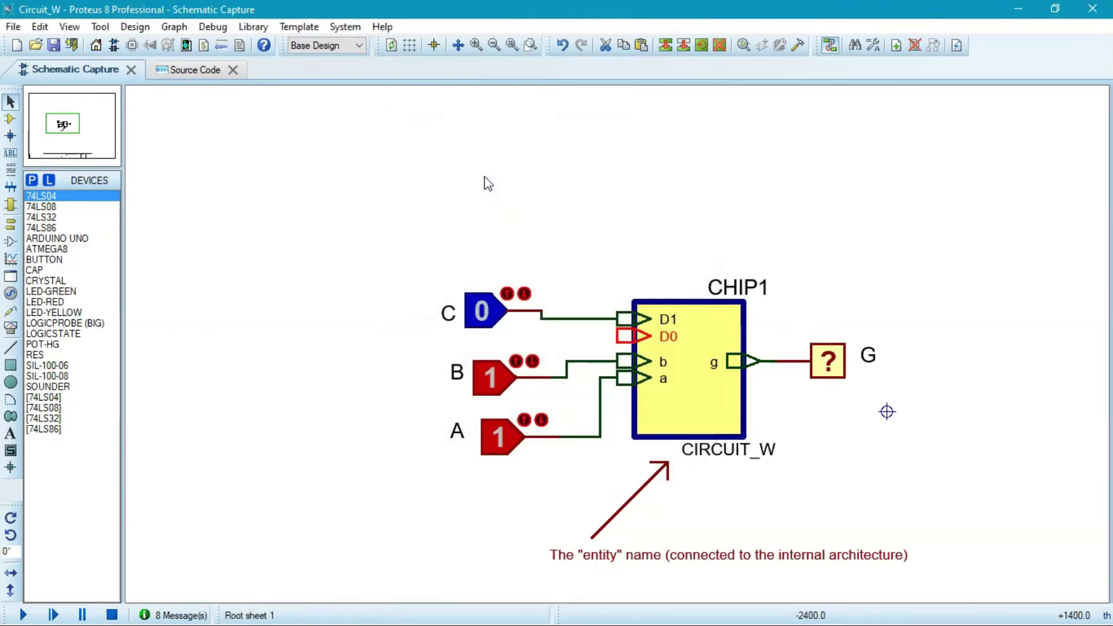
# - Rename CHIP1's input ports b and a as A and B, and its output port g as W
pyautogui.doubleClick(642, 360)
pyautogui.click(536, 185)
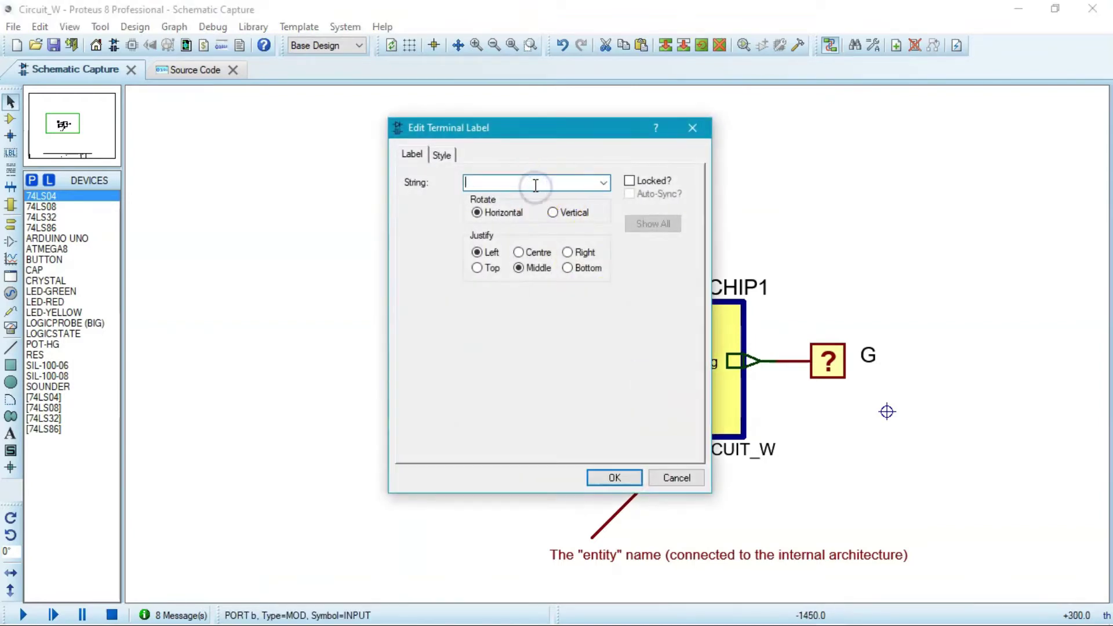
pyautogui.write('A')
pyautogui.press('Return')
pyautogui.doubleClick(640, 381)
pyautogui.click(512, 184)
pyautogui.write('B')
pyautogui.press('Return')
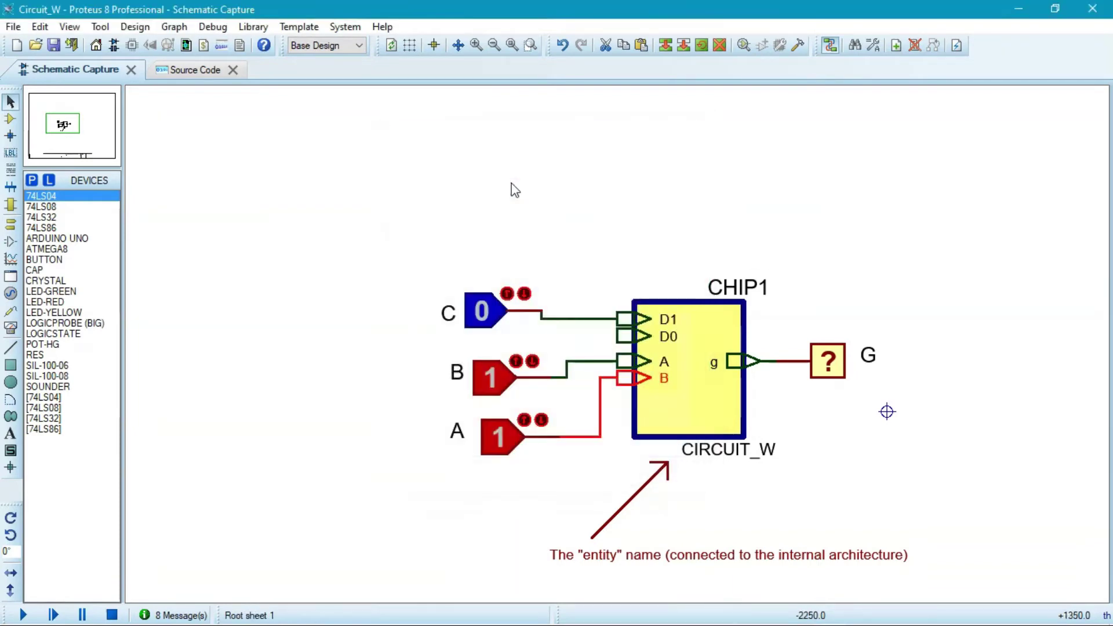
pyautogui.doubleClick(736, 376)
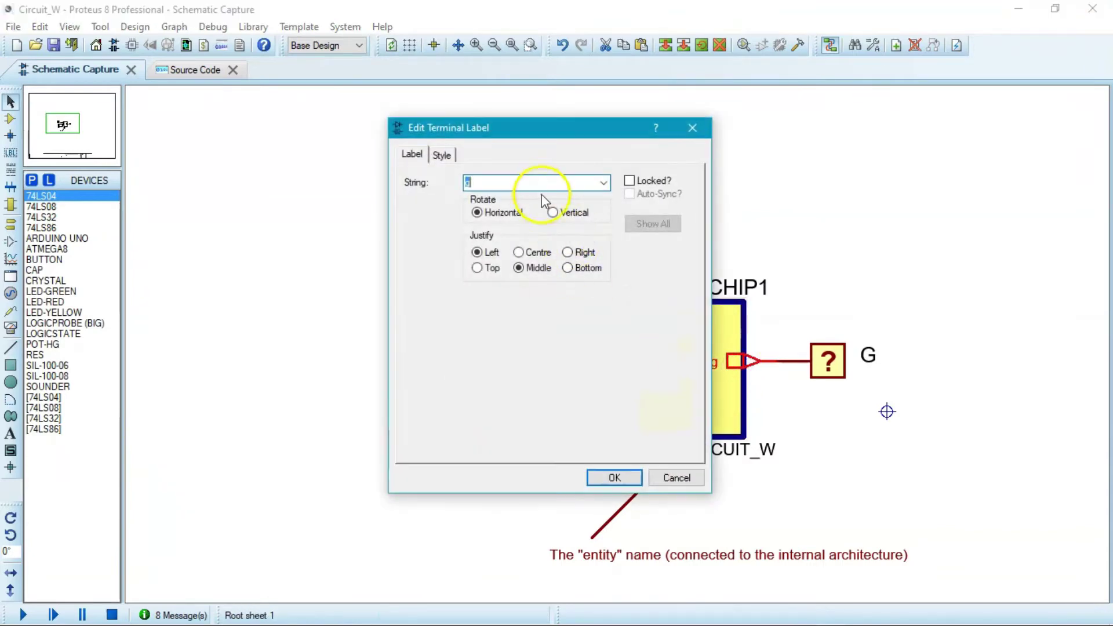
pyautogui.press('Return')
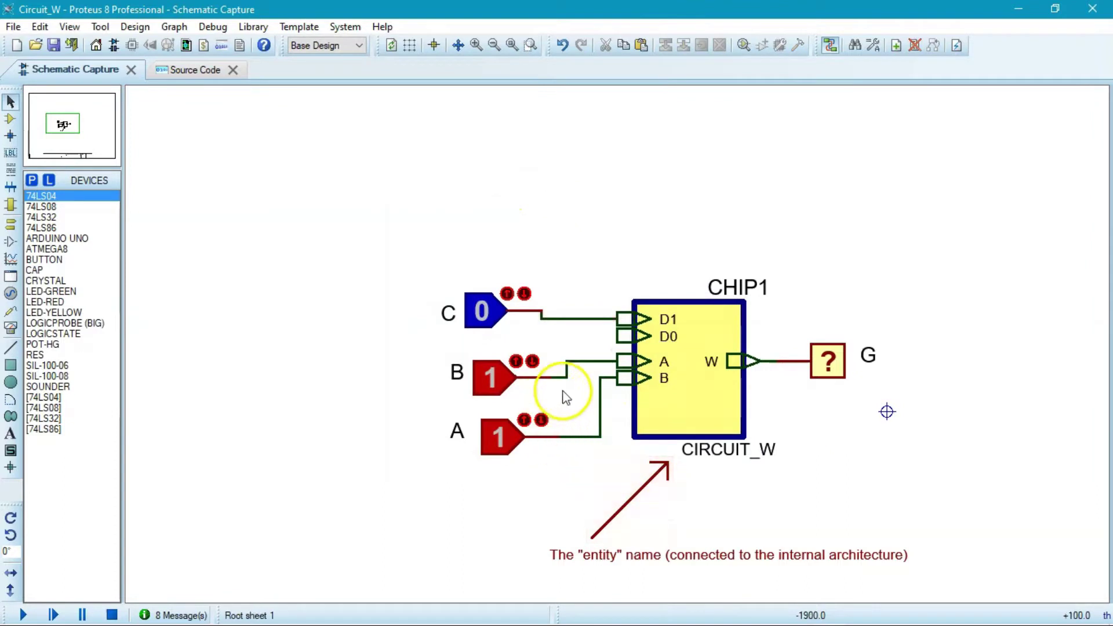
# - Move logic state C upwards to make room for another input source, and set its state to 0
pyautogui.click(500, 312)
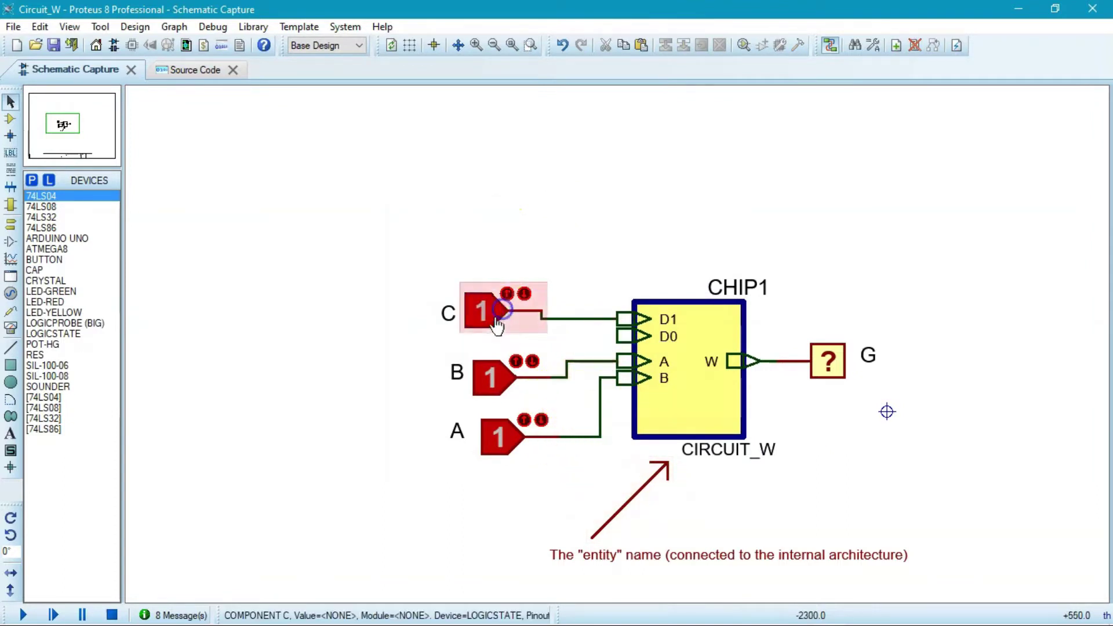
pyautogui.moveTo(447, 260); pyautogui.dragTo(500, 279)
pyautogui.click(621, 161)
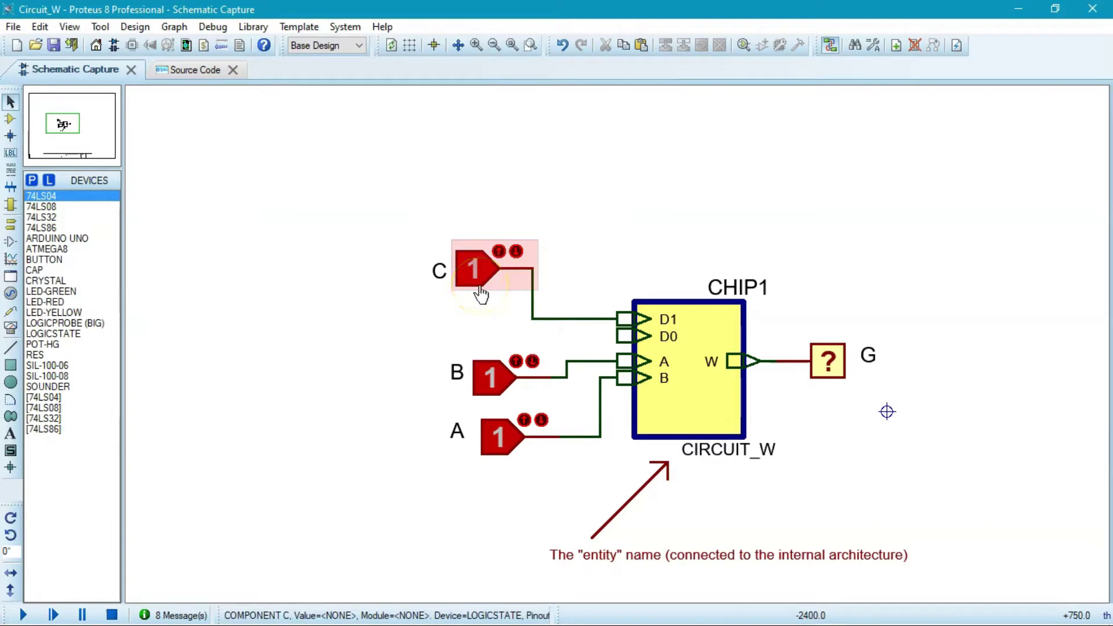
pyautogui.click(473, 270)
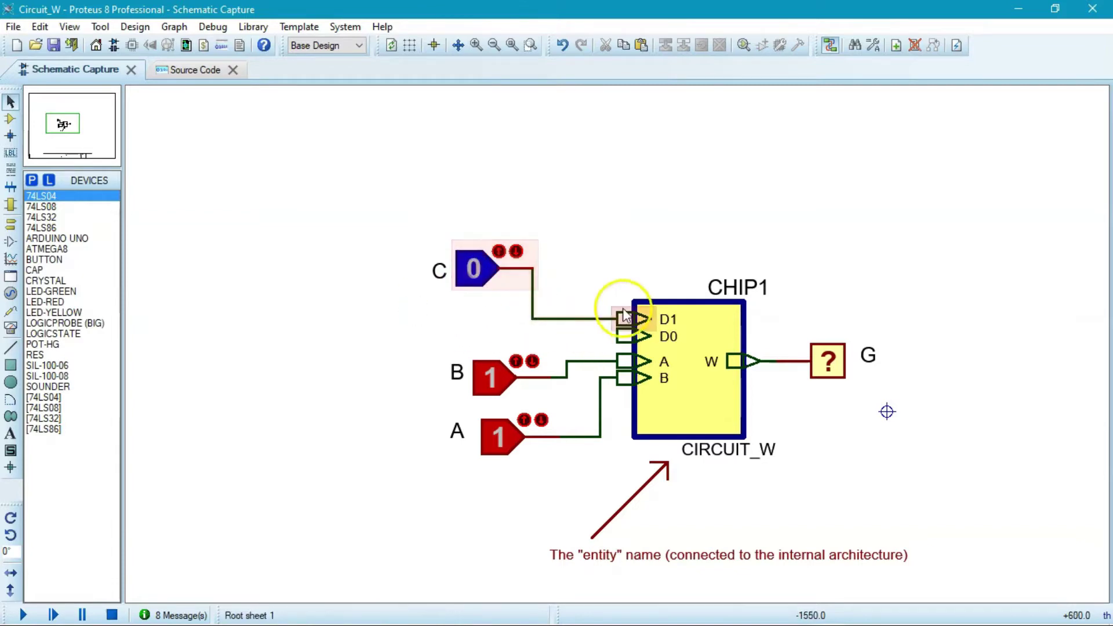
# - Duplicate logic state C, place the copy between C and B, and wire it to CHIP1's D0 port
pyautogui.rightClick(491, 270)
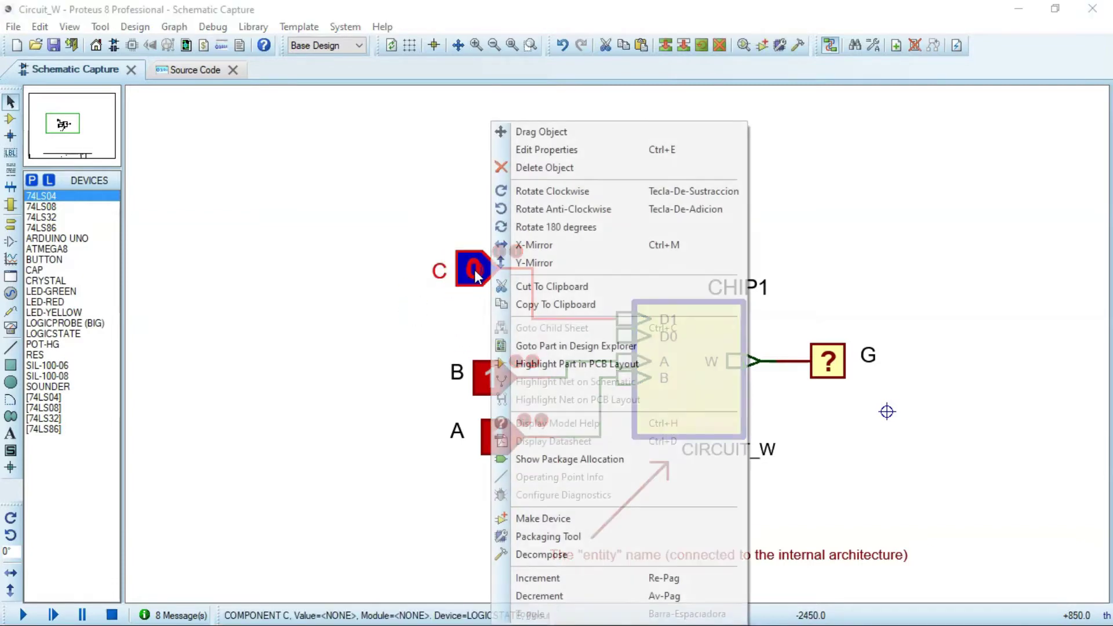
pyautogui.click(614, 131)
pyautogui.click(498, 401)
pyautogui.click(512, 336)
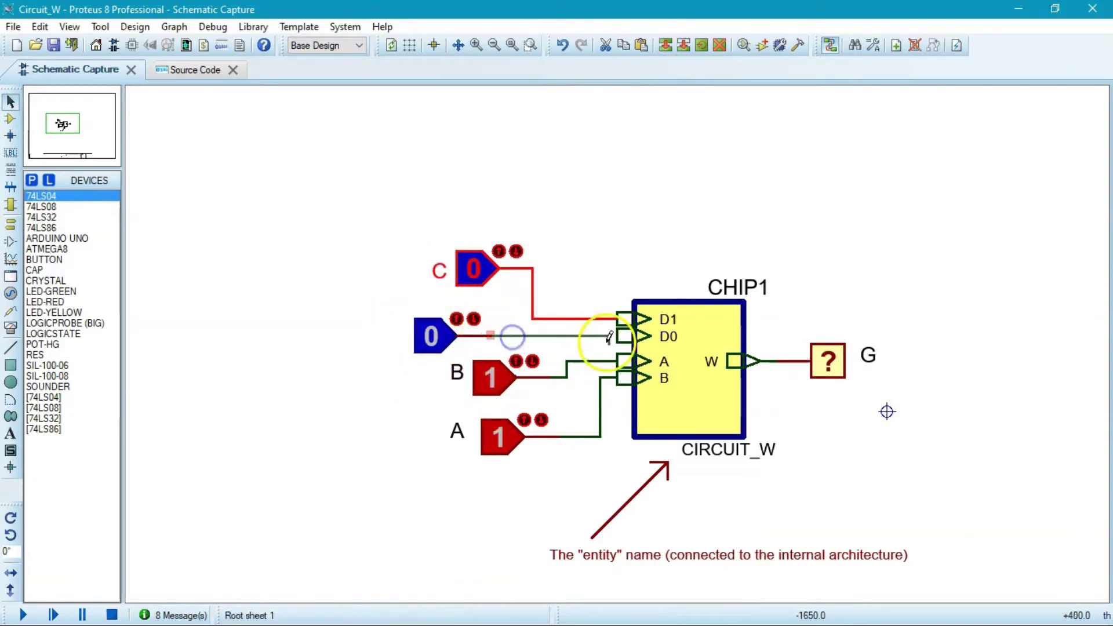
pyautogui.click(616, 336)
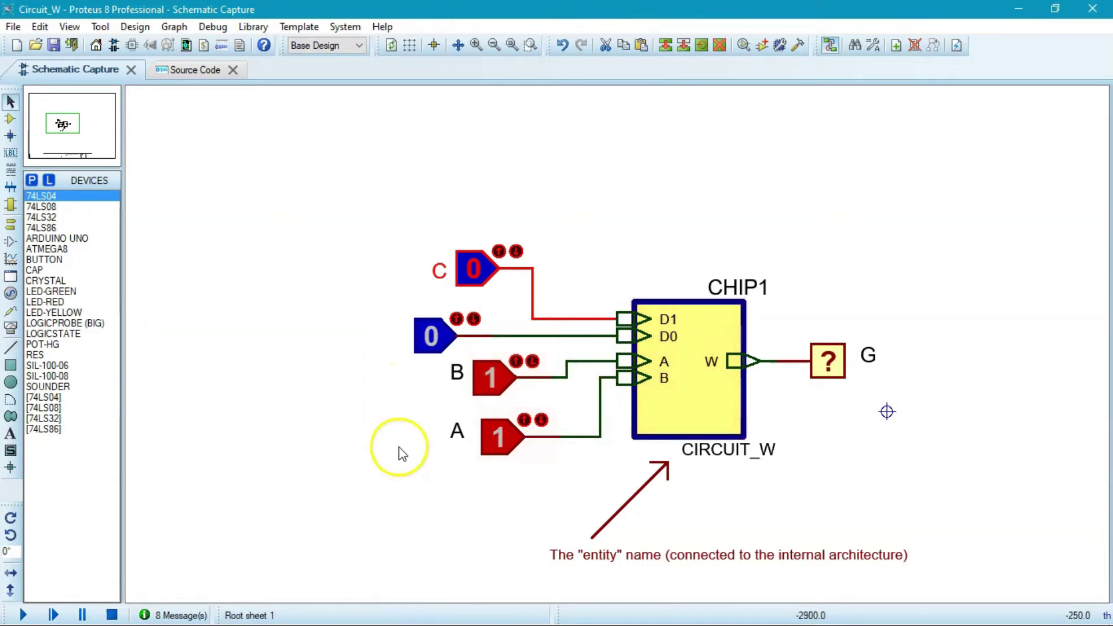
# - Swap the labels of logic states B and A so they match CHIP1's A and B ports
pyautogui.doubleClick(462, 378)
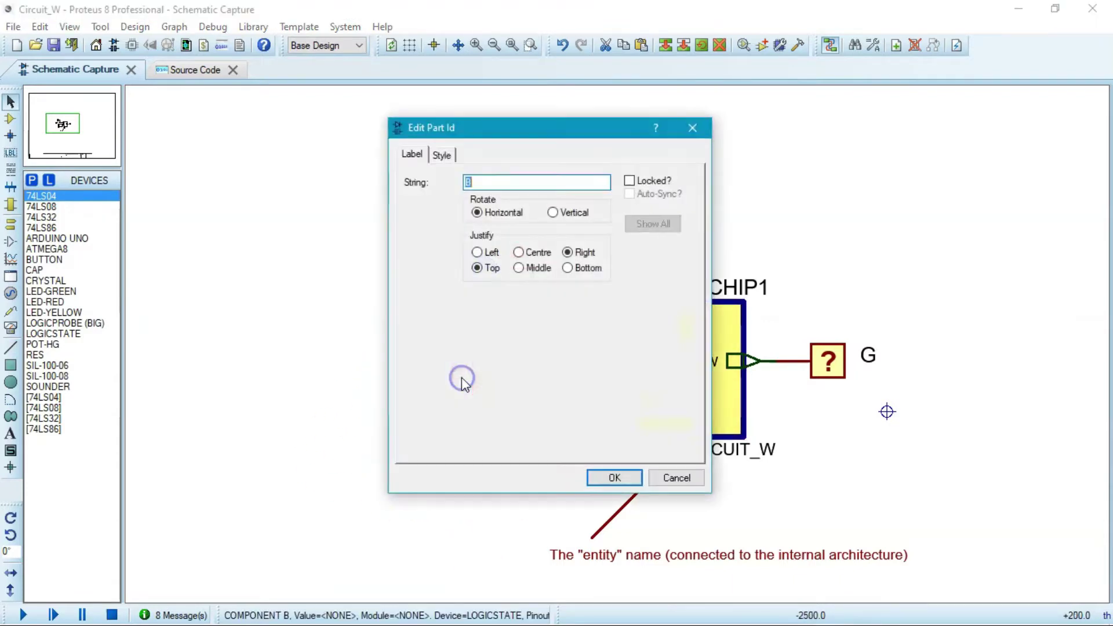
pyautogui.press('Return')
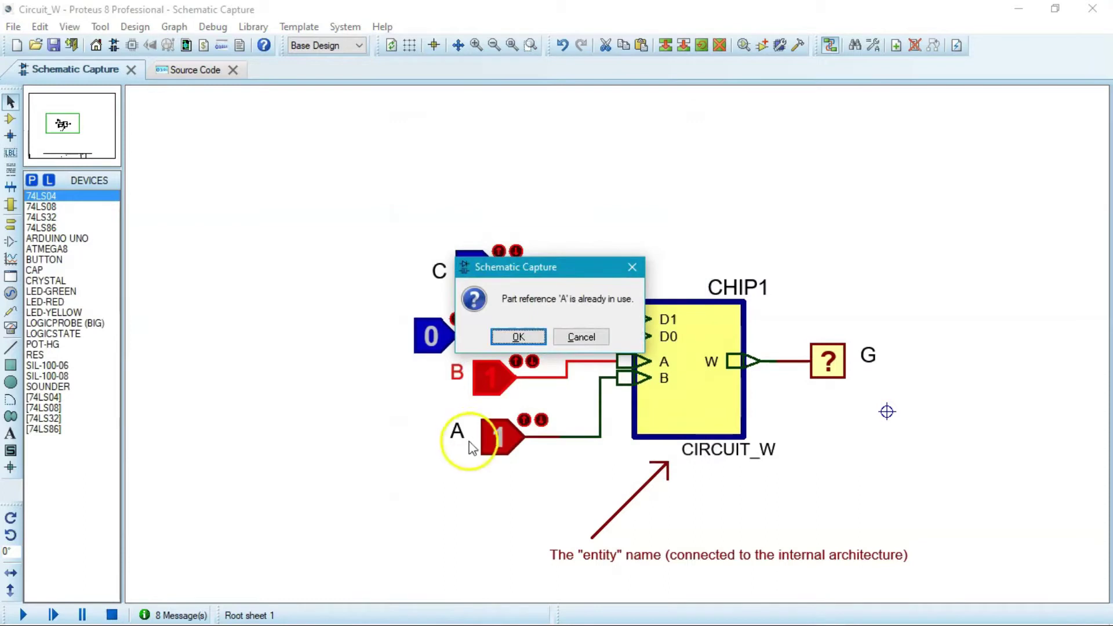
pyautogui.click(529, 336)
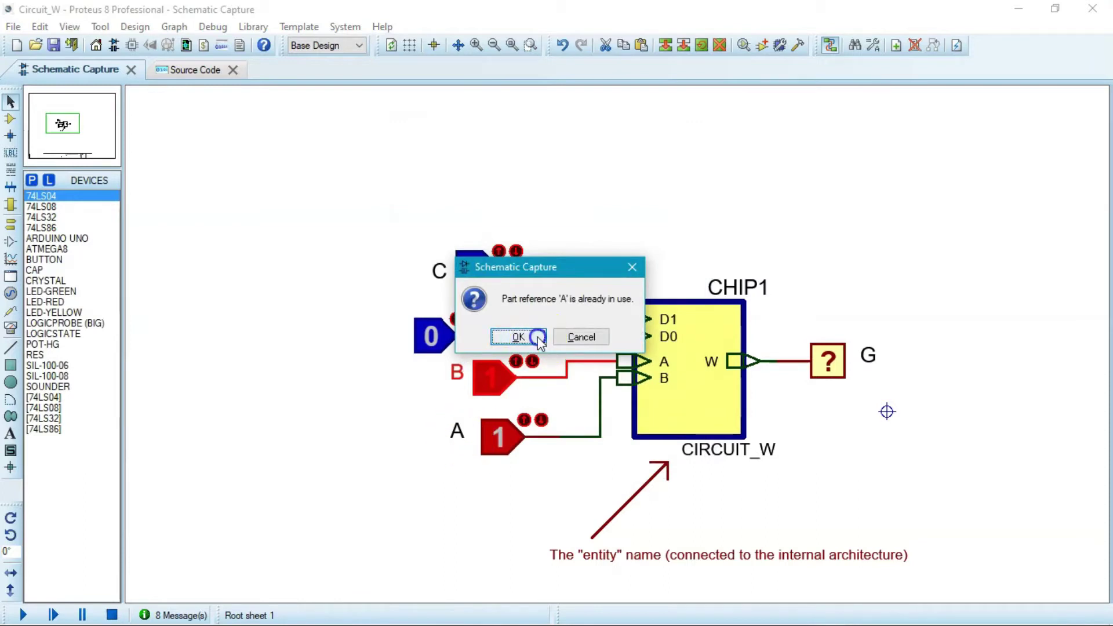
pyautogui.doubleClick(457, 439)
pyautogui.write('B')
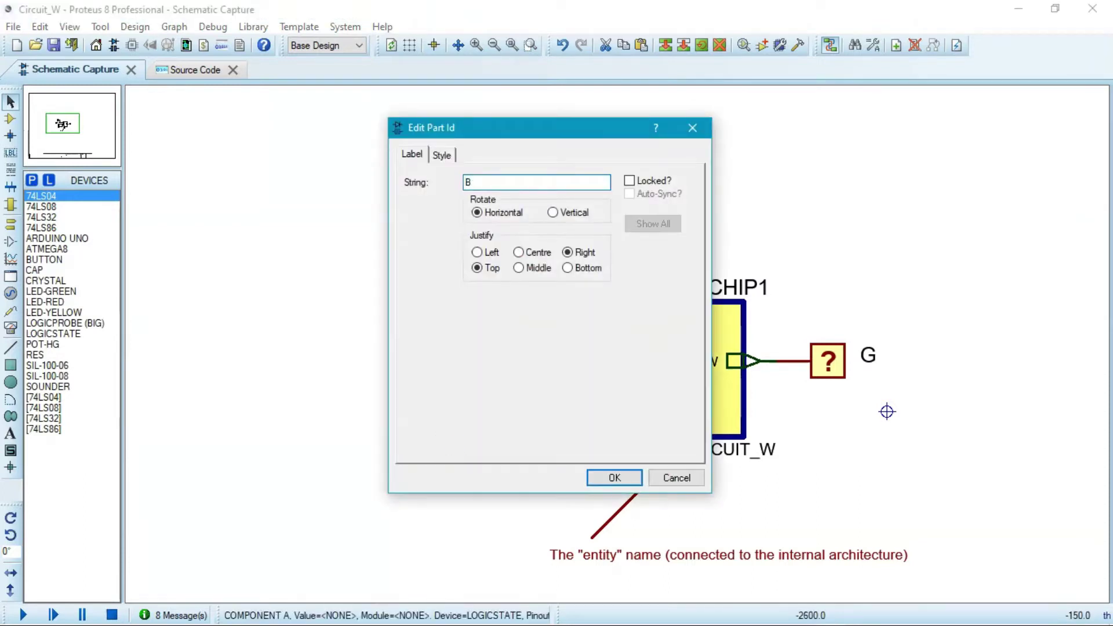
pyautogui.press('Return')
# - Rename logic state C, which feeds CHIP1's D1 port, as D1
pyautogui.click(436, 335)
pyautogui.click(437, 336)
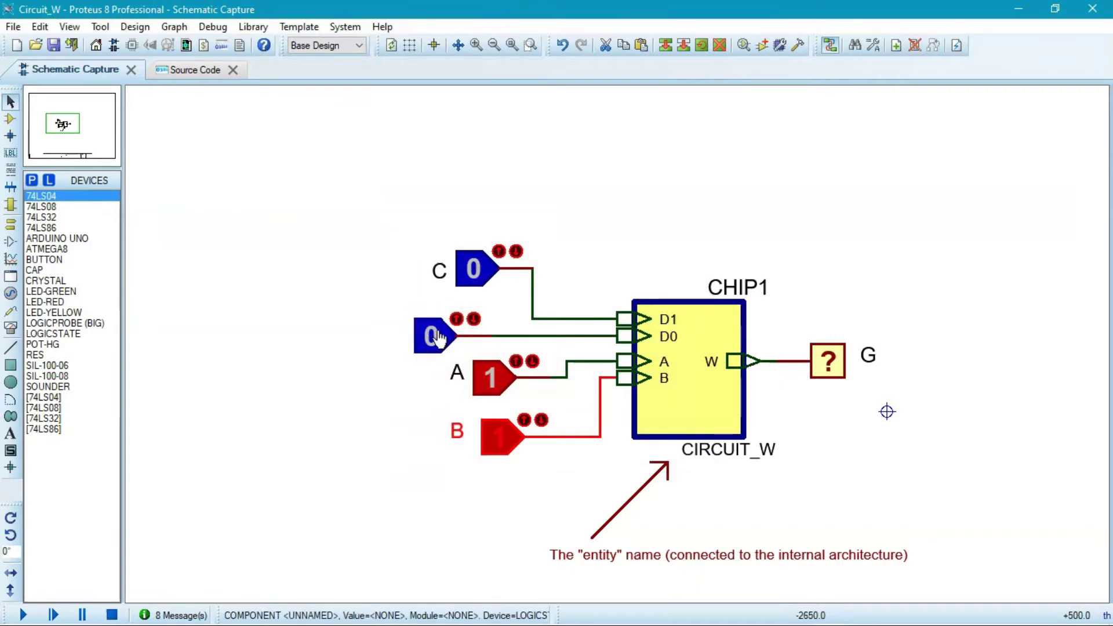
pyautogui.rightClick(439, 269)
pyautogui.click(497, 90)
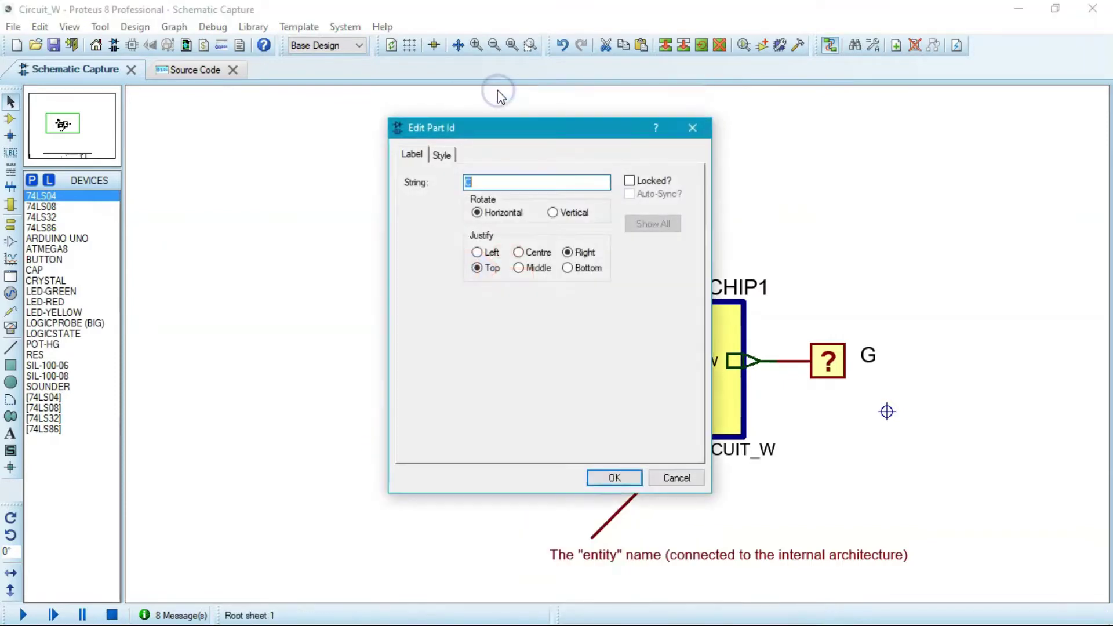
pyautogui.write('D1')
pyautogui.press('Return')
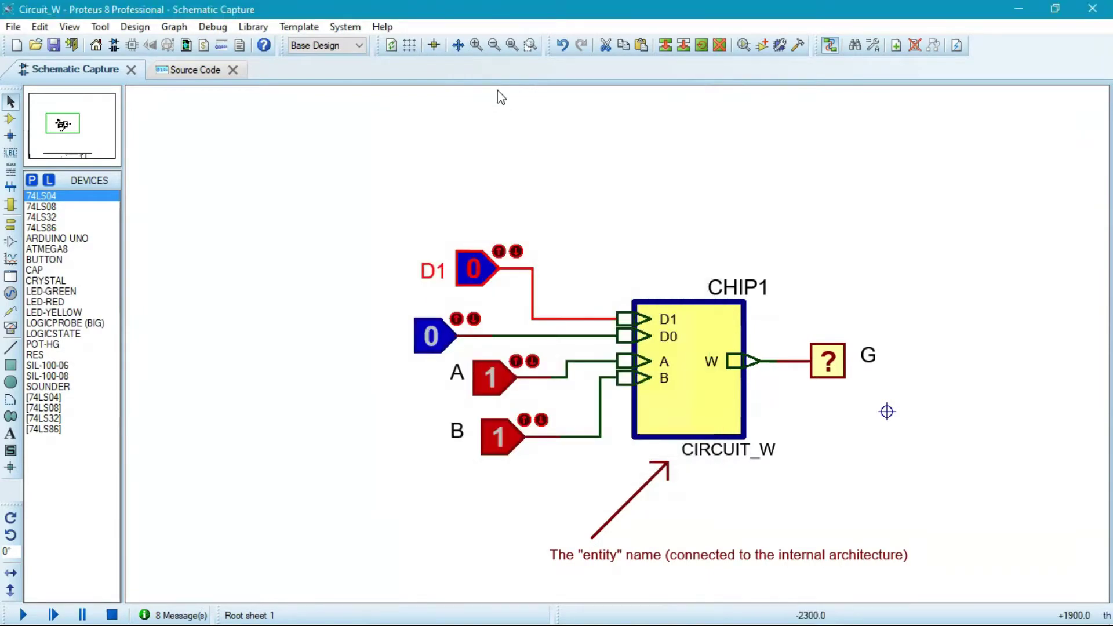
pyautogui.rightClick(436, 346)
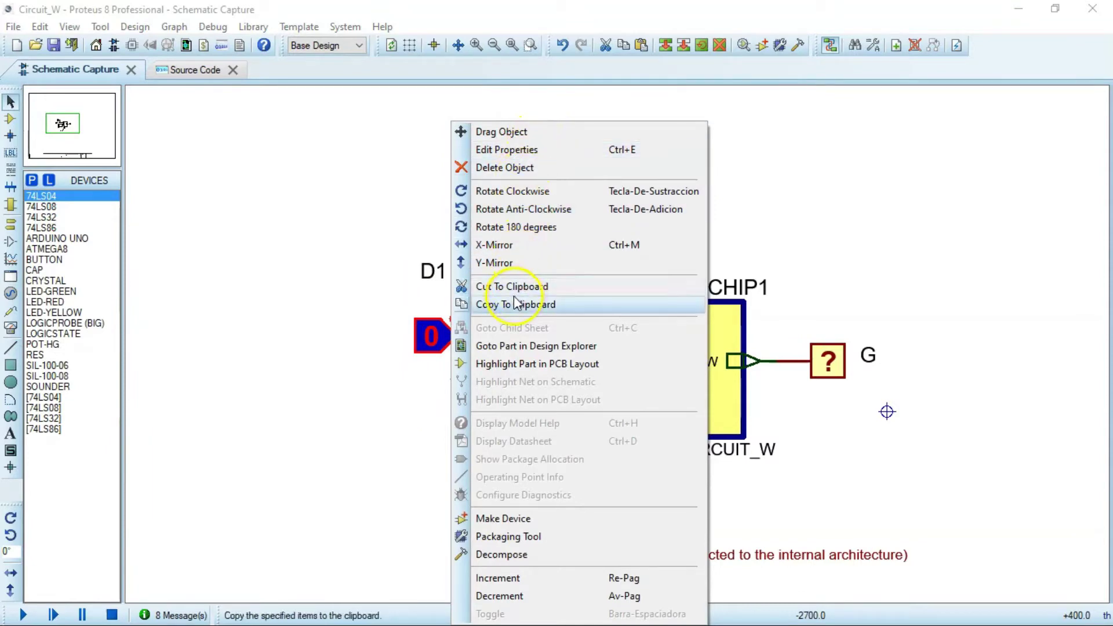
pyautogui.click(502, 150)
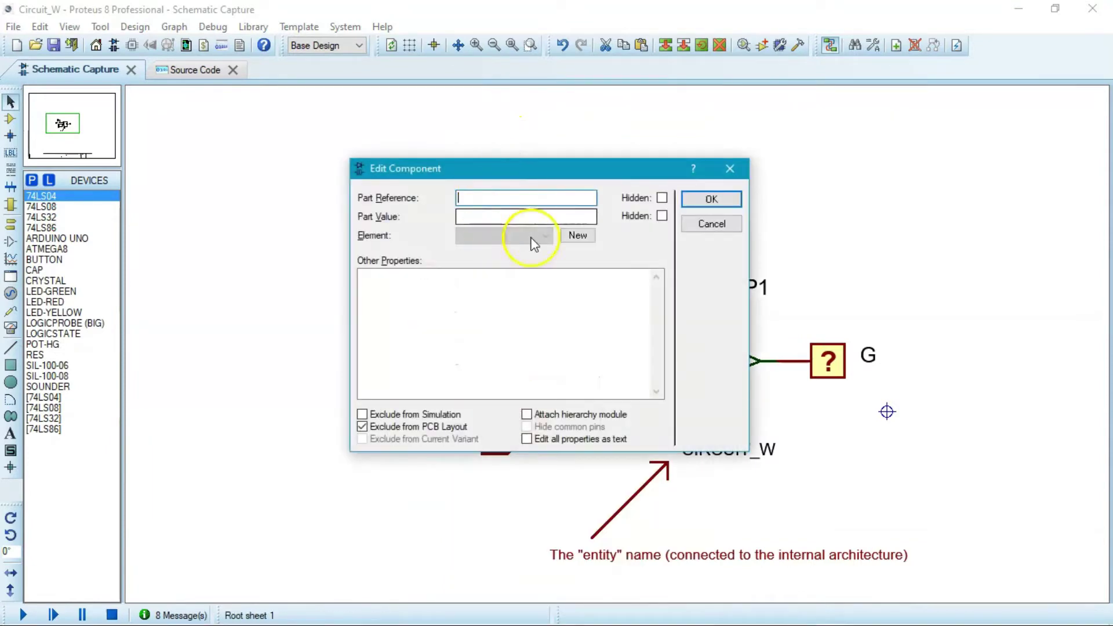
pyautogui.click(712, 224)
pyautogui.moveTo(340, 297); pyautogui.dragTo(471, 366)
pyautogui.rightClick(436, 341)
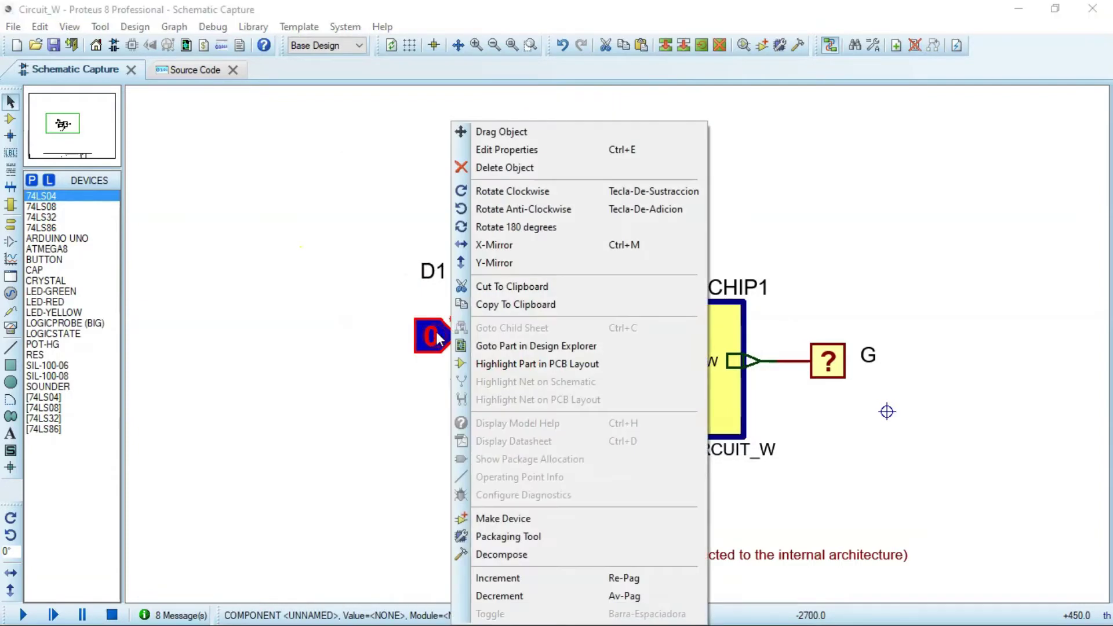
pyautogui.click(305, 207)
pyautogui.rightClick(428, 331)
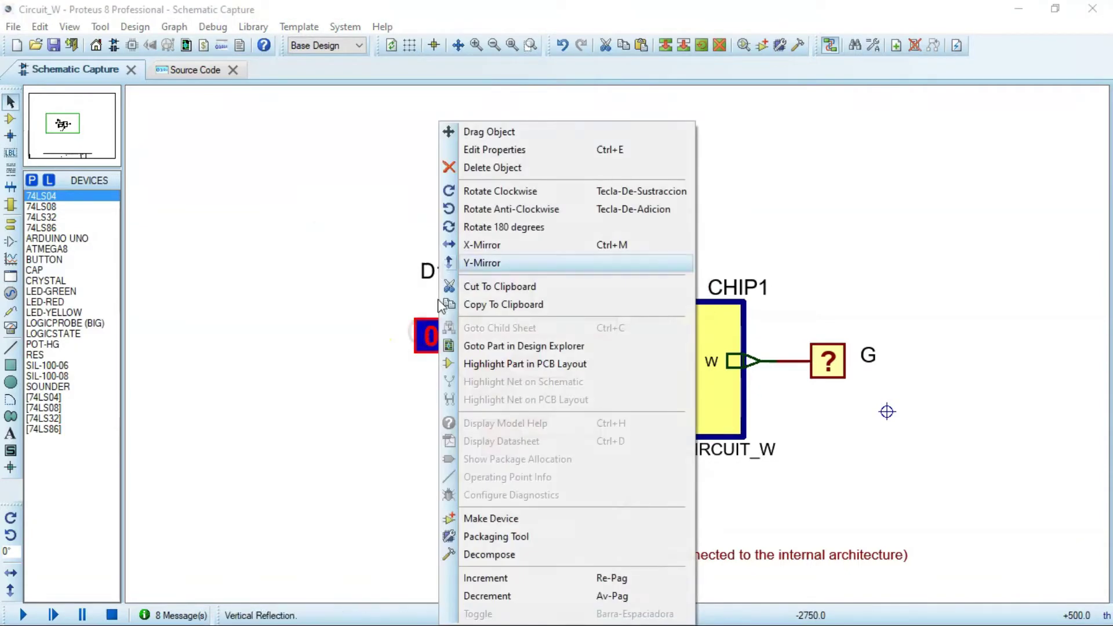
pyautogui.click(361, 261)
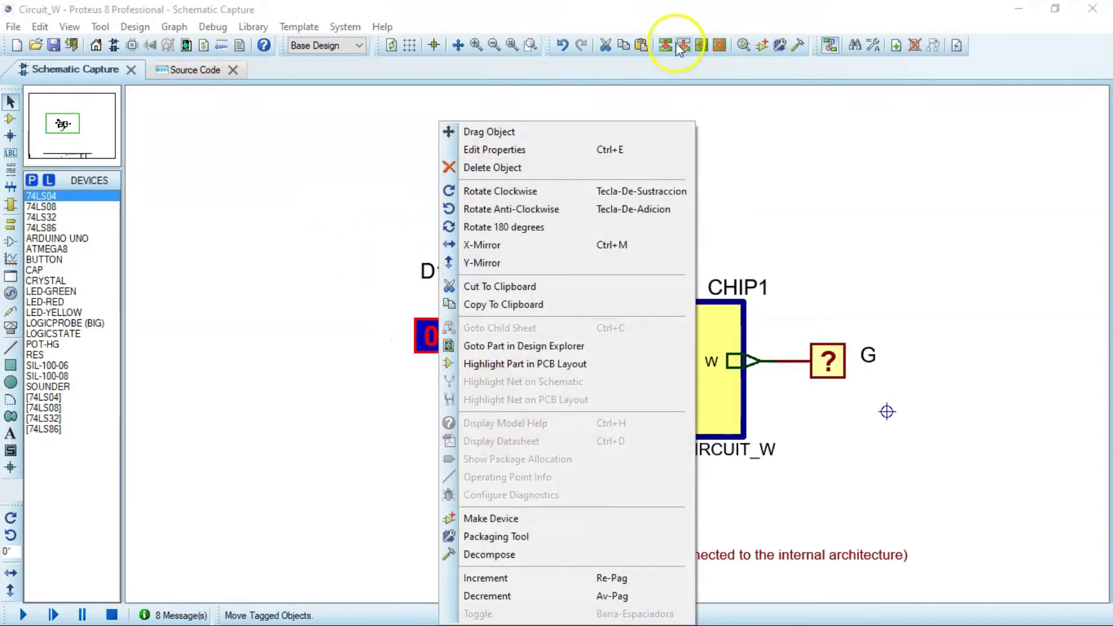
pyautogui.click(684, 101)
pyautogui.rightClick(464, 344)
pyautogui.press('Escape')
# - Set the part reference of the unnamed logic state wired to CHIP1's D0 port to D0
pyautogui.rightClick(442, 340)
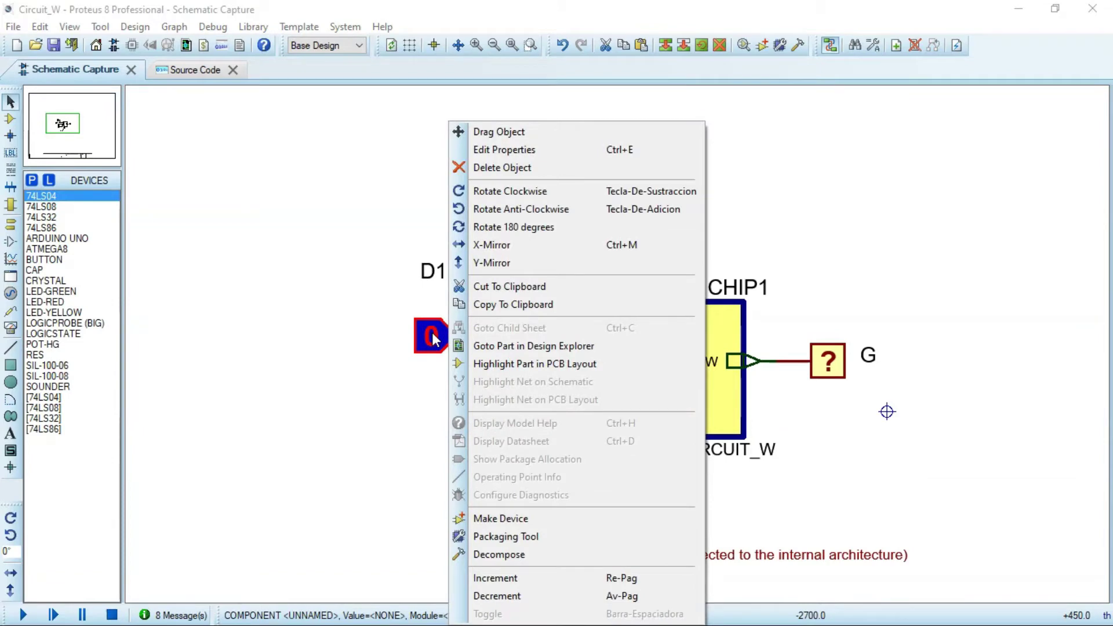
pyautogui.click(532, 154)
pyautogui.write('D0')
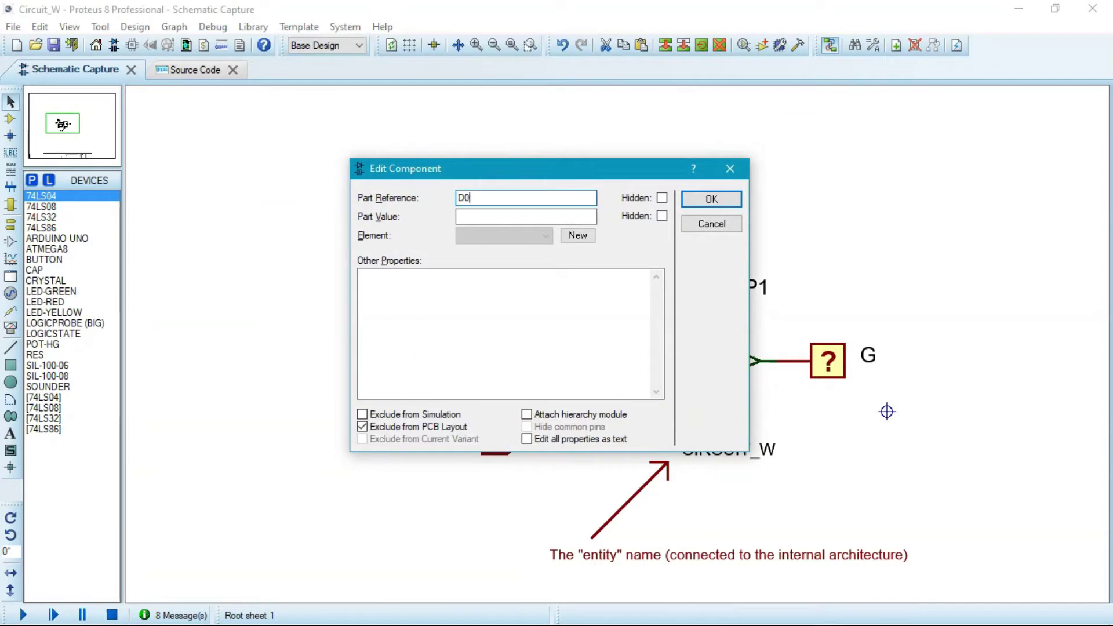
pyautogui.press('Return')
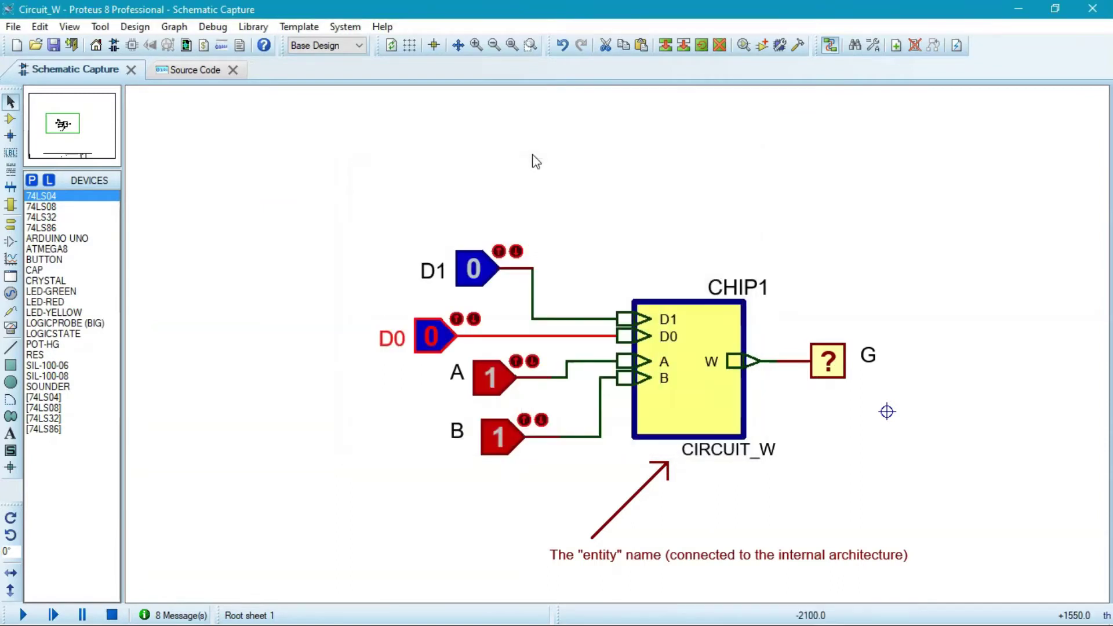
pyautogui.click(636, 263)
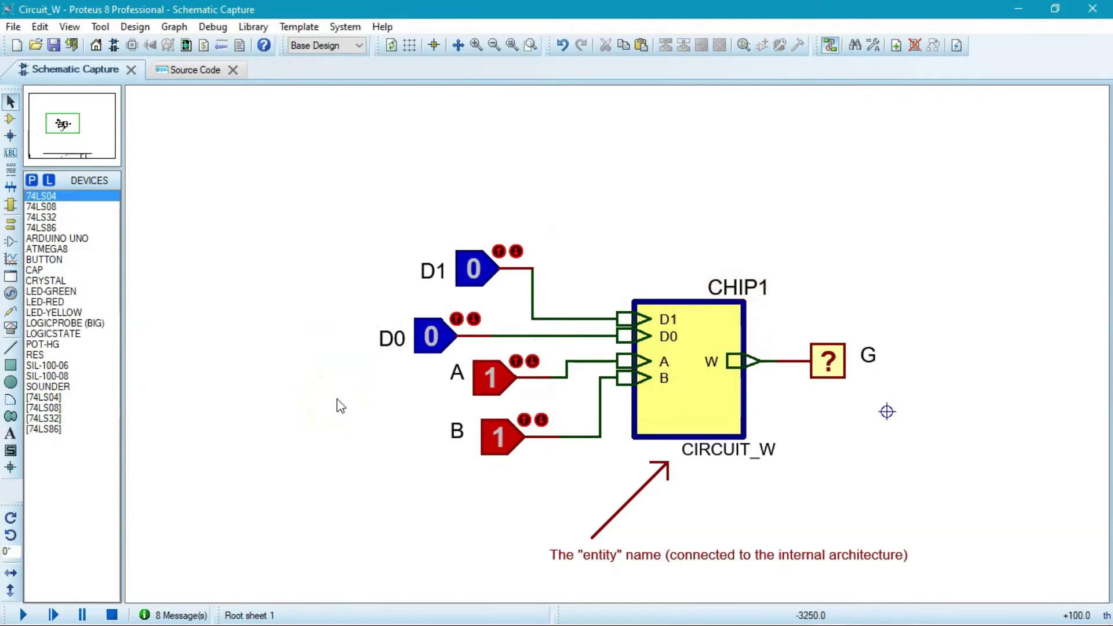
# - Open CHIP1's child sheet and look over the internal gate circuit with its a, b and c input inverters
pyautogui.scroll(3, 612, 342)
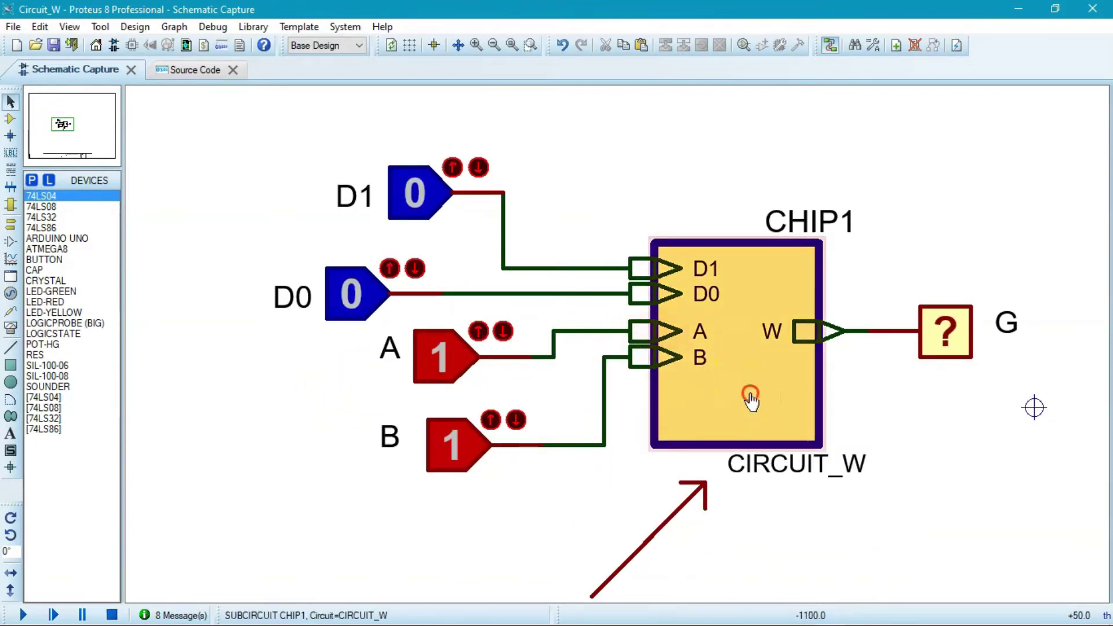
pyautogui.rightClick(751, 400)
pyautogui.click(830, 278)
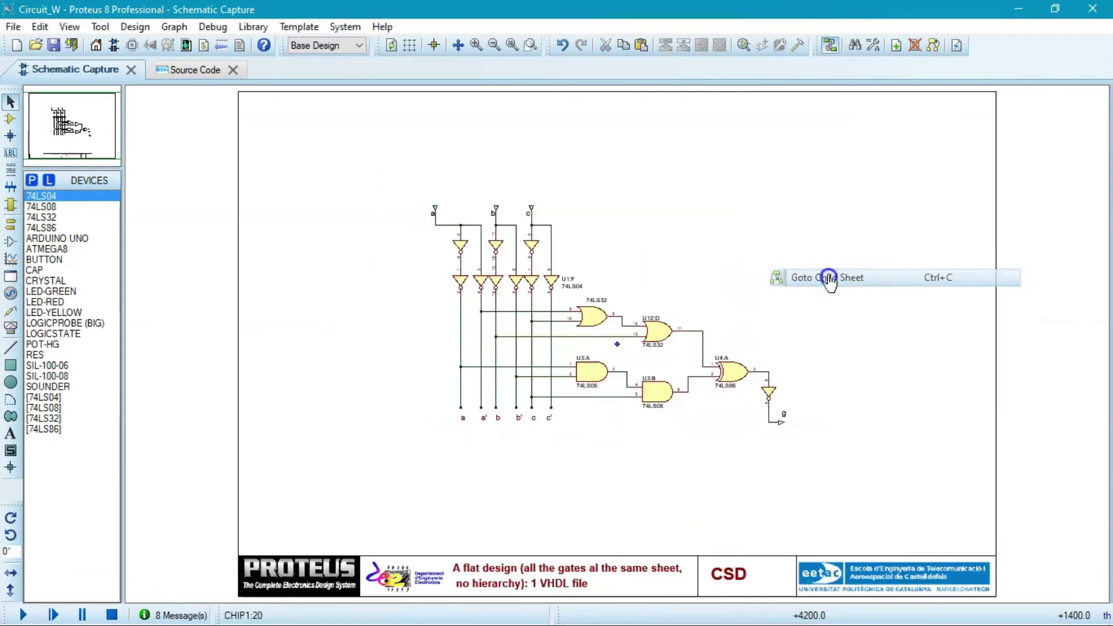
pyautogui.scroll(1, 619, 352)
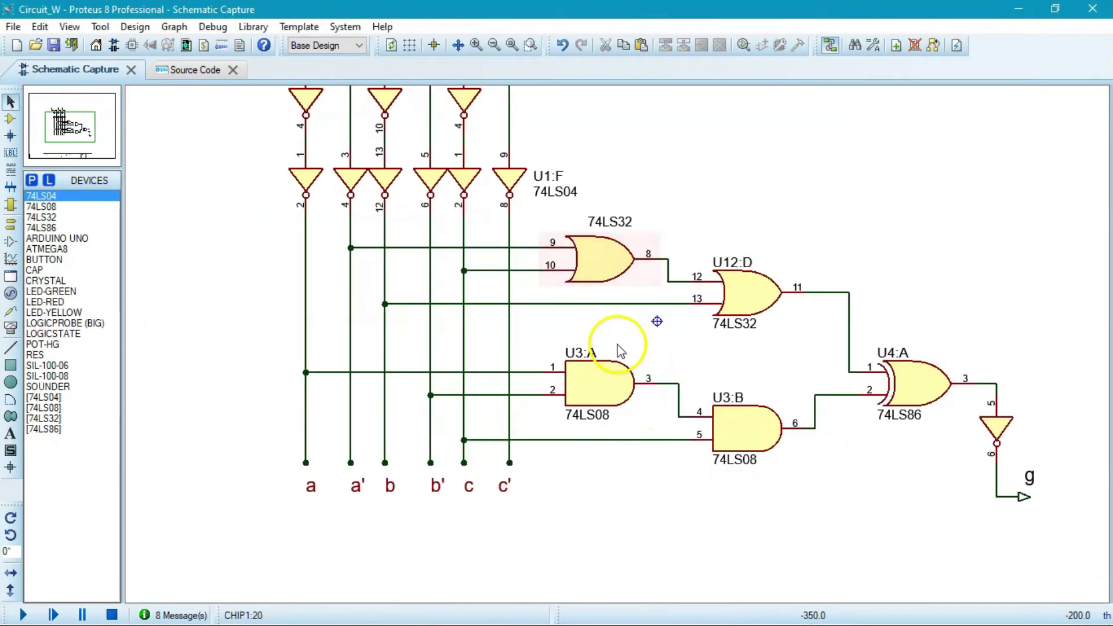
pyautogui.scroll(-2, 609, 335)
pyautogui.scroll(1, 509, 286)
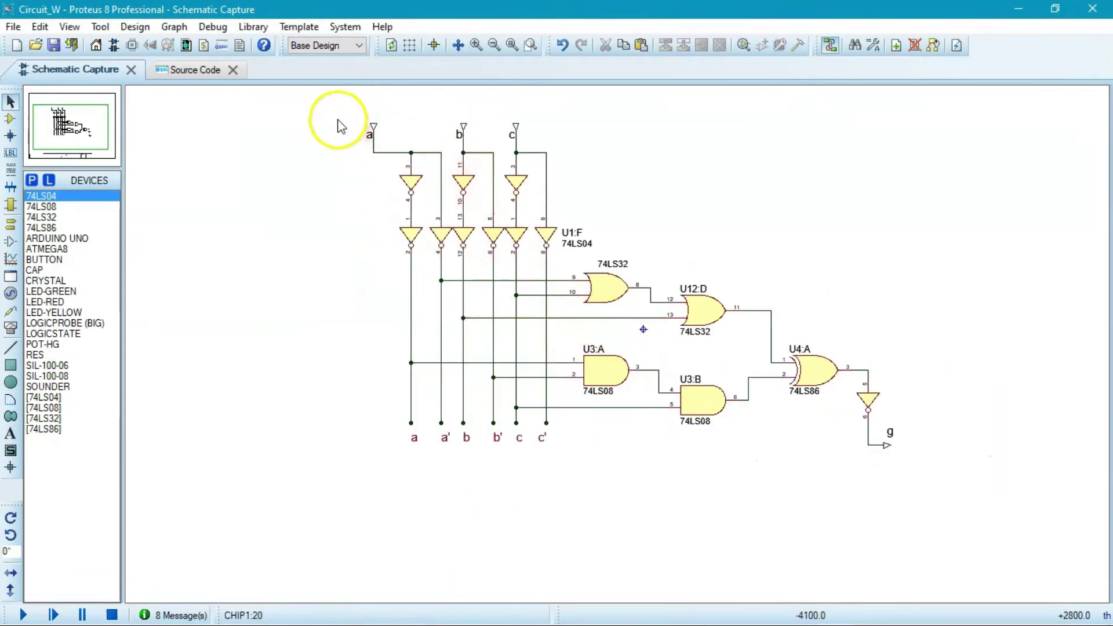
pyautogui.moveTo(335, 105); pyautogui.dragTo(455, 395)
pyautogui.click(258, 191)
pyautogui.moveTo(494, 100); pyautogui.dragTo(538, 211)
# - Delete the wires joining the a, b and c signal lines to the inputs of the OR and AND gates
pyautogui.press('F5')
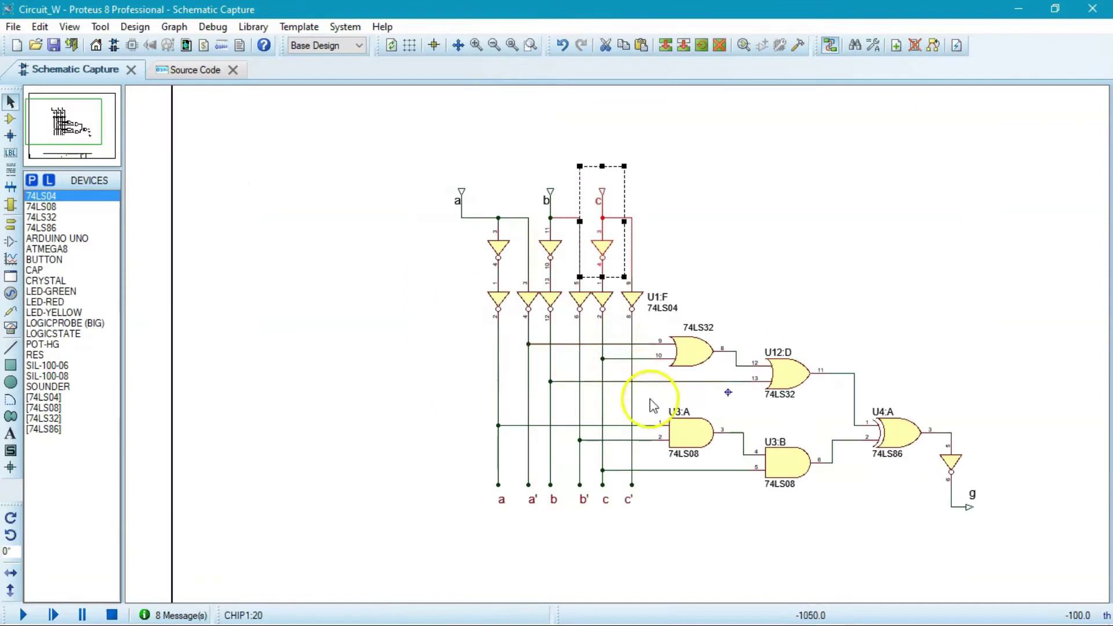
pyautogui.rightClick(612, 344)
pyautogui.rightClick(613, 344)
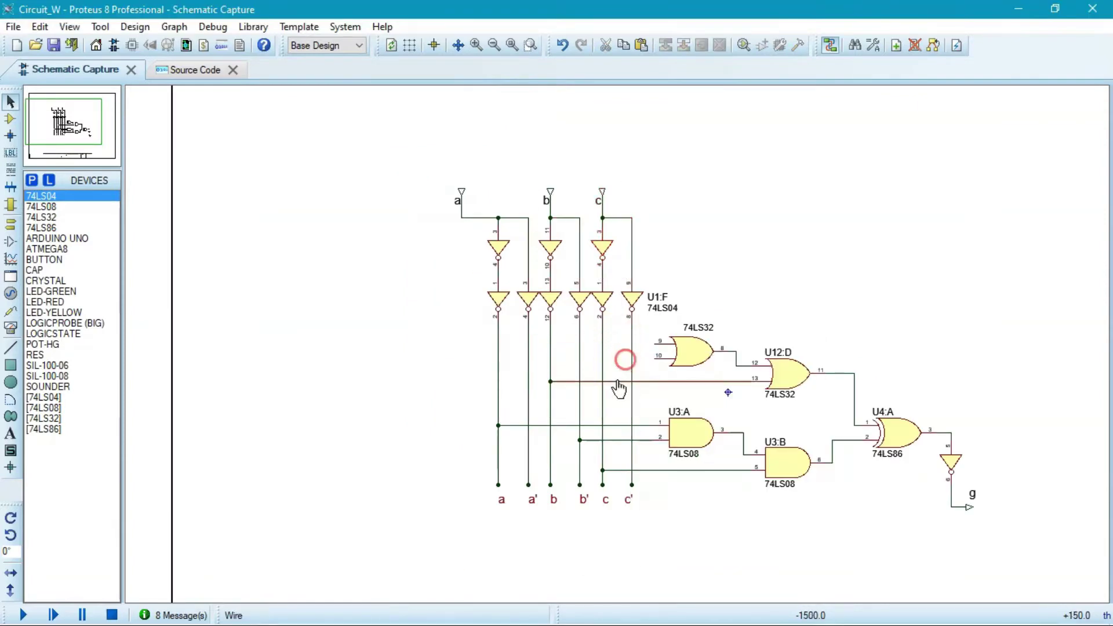
pyautogui.rightClick(617, 426)
pyautogui.rightClick(617, 426)
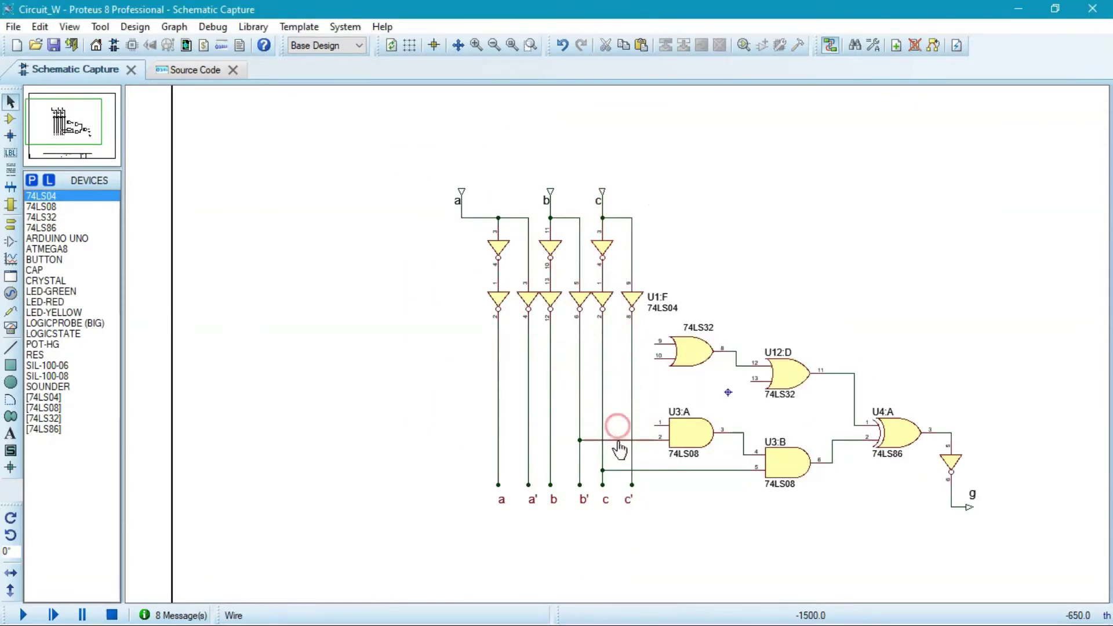
pyautogui.rightClick(619, 470)
pyautogui.rightClick(619, 470)
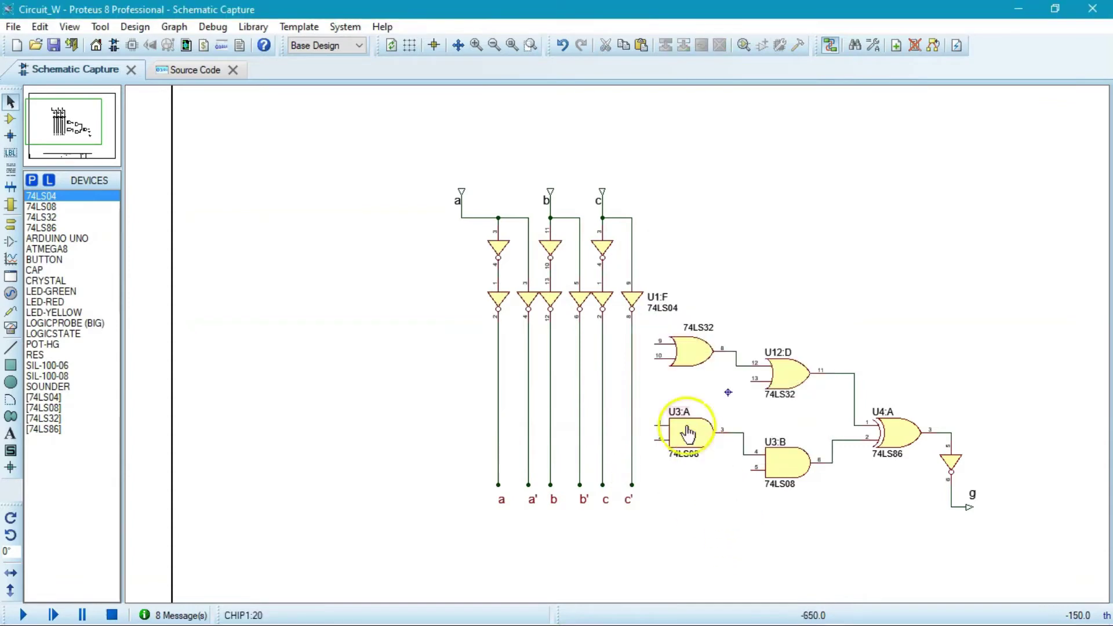
# - Delete the unlabelled OR gate, XOR gate U4:A, the output inverter and AND gate U3:A, along with their connecting wires
pyautogui.rightClick(689, 356)
pyautogui.rightClick(689, 355)
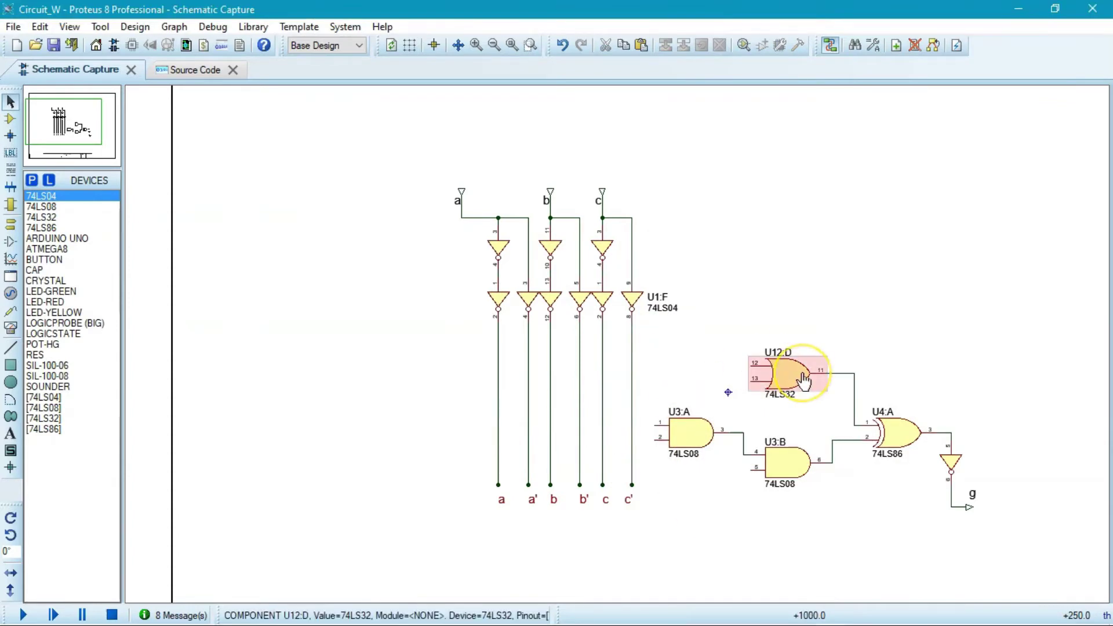
pyautogui.rightClick(906, 432)
pyautogui.rightClick(905, 432)
pyautogui.rightClick(951, 461)
pyautogui.rightClick(951, 461)
pyautogui.rightClick(808, 464)
pyautogui.rightClick(727, 433)
pyautogui.rightClick(728, 434)
pyautogui.rightClick(687, 438)
pyautogui.rightClick(687, 437)
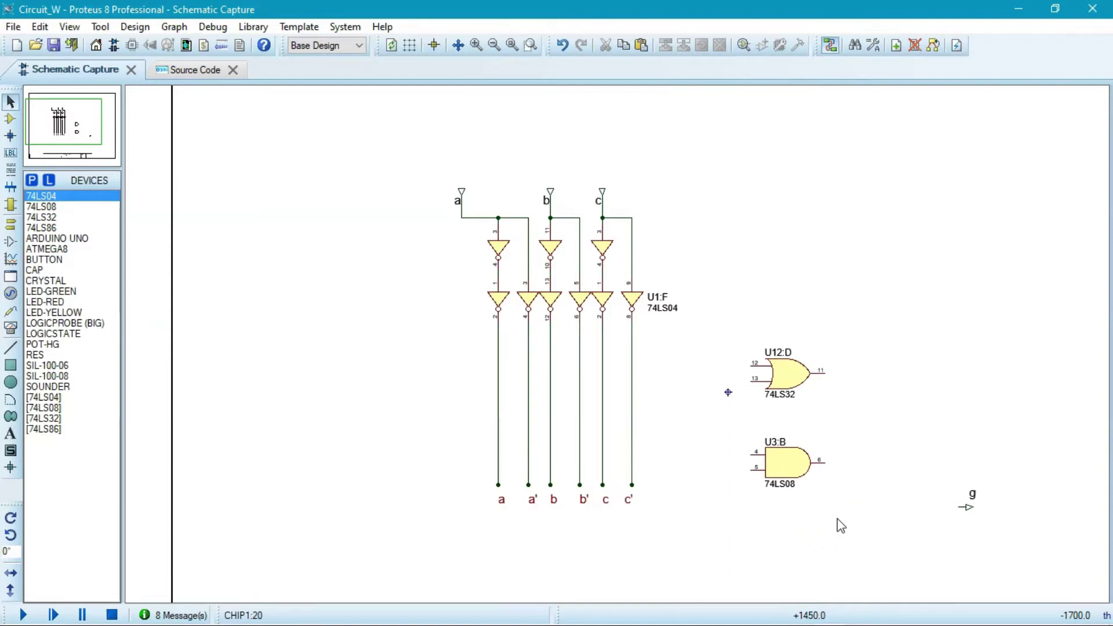
# - Delete the remaining OR gate U12:D, leaving only AND gate U3:B and the output terminal
pyautogui.rightClick(794, 377)
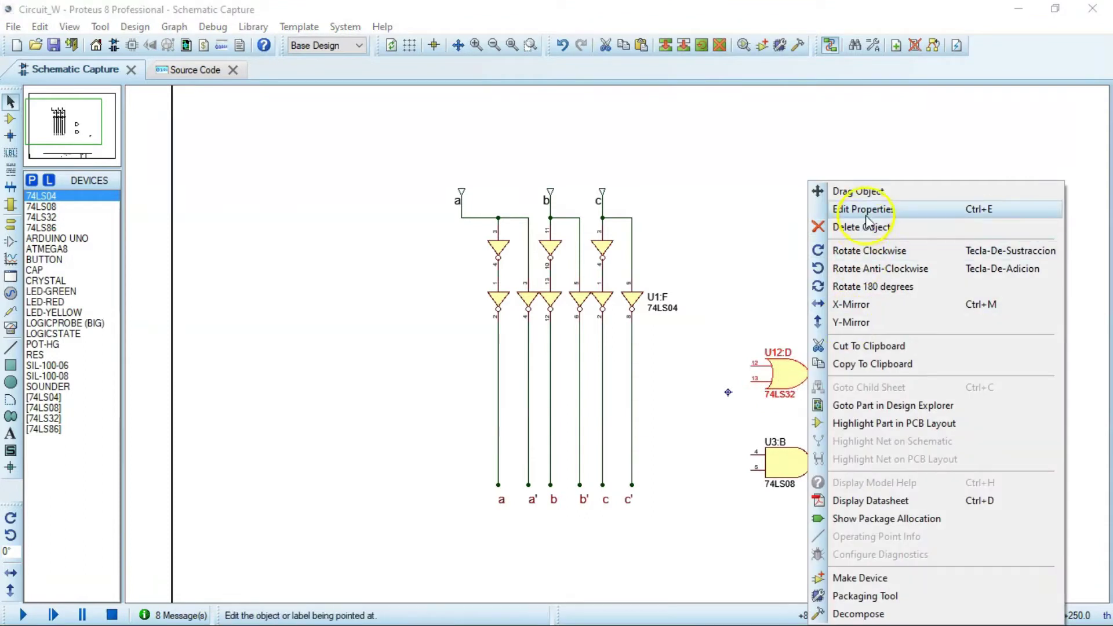
pyautogui.click(752, 311)
pyautogui.rightClick(779, 384)
pyautogui.rightClick(778, 384)
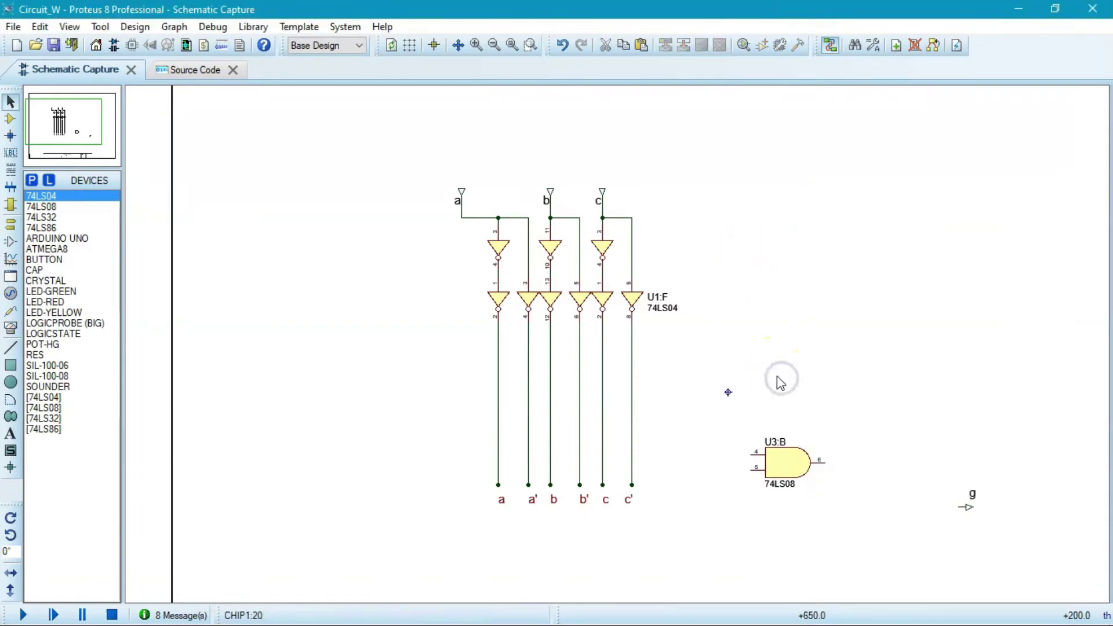
# - Move output terminal g up into the free area beside the remaining gate and rename it W
pyautogui.moveTo(947, 473); pyautogui.dragTo(938, 372)
pyautogui.click(954, 423)
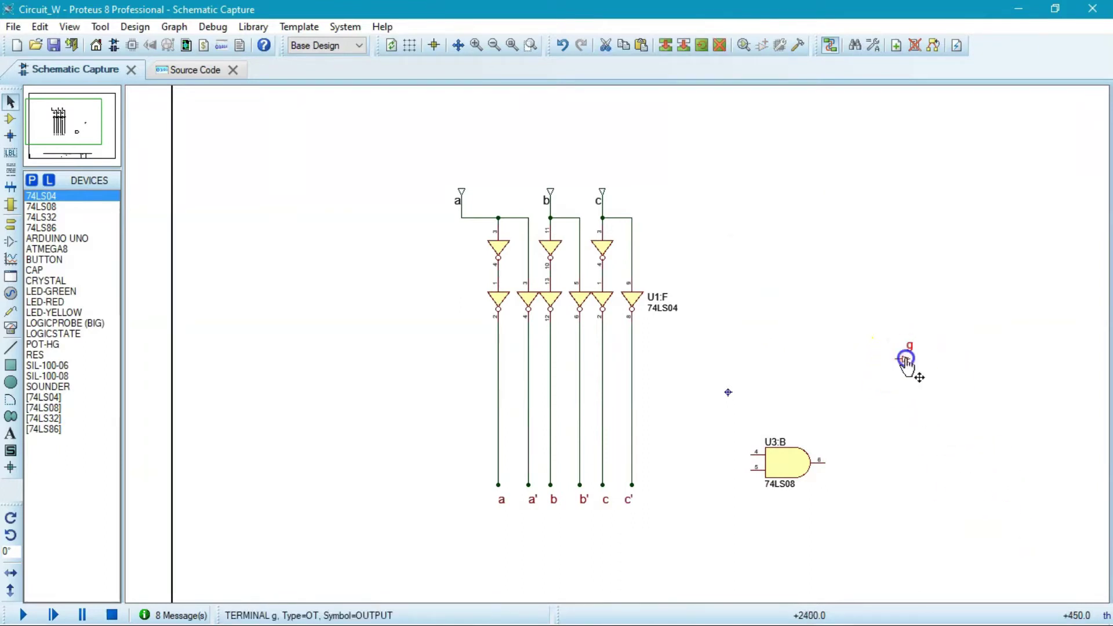
pyautogui.doubleClick(906, 360)
pyautogui.write('W')
pyautogui.press('Return')
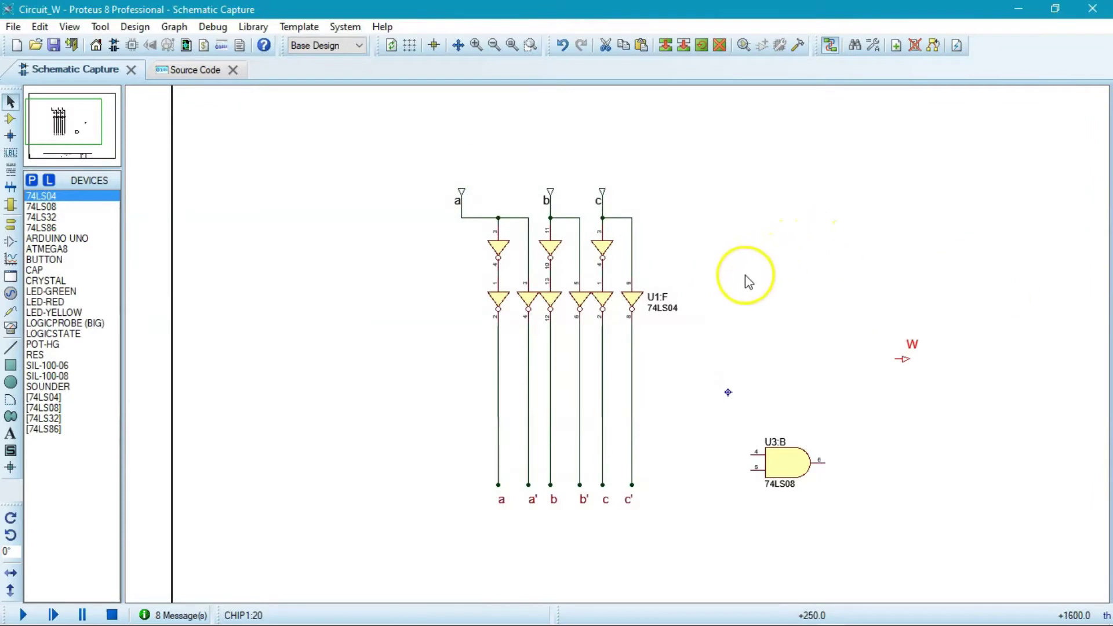
# - Move AND gate U3:B directly in front of terminal W and wire the gate's output to it
pyautogui.moveTo(783, 468); pyautogui.dragTo(838, 365)
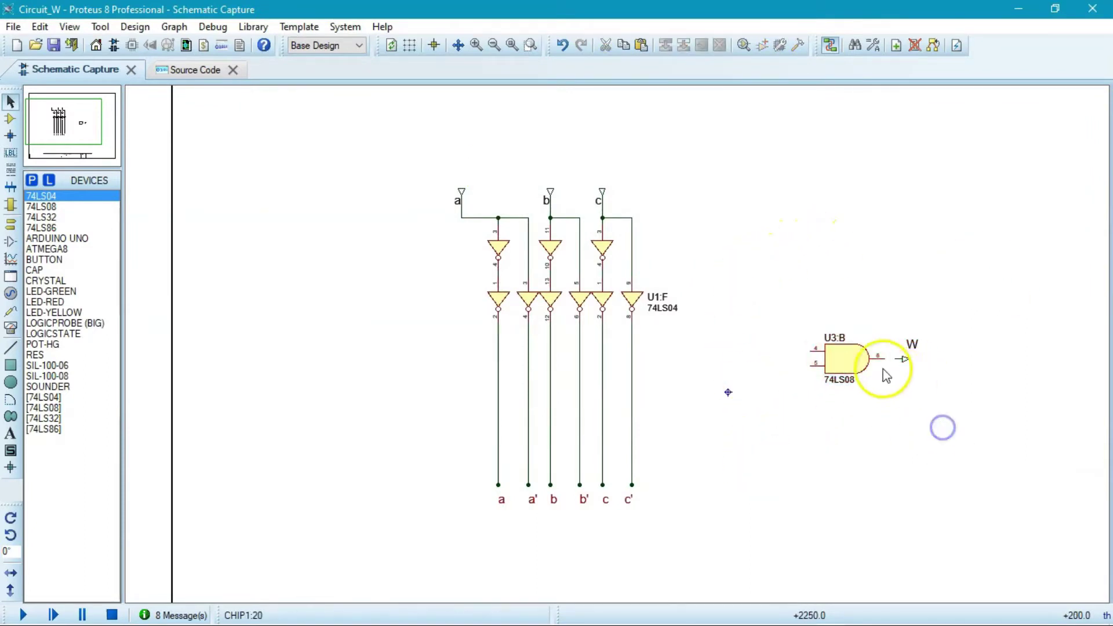
pyautogui.scroll(3, 905, 380)
pyautogui.click(666, 332)
pyautogui.click(631, 332)
pyautogui.scroll(-5, 566, 342)
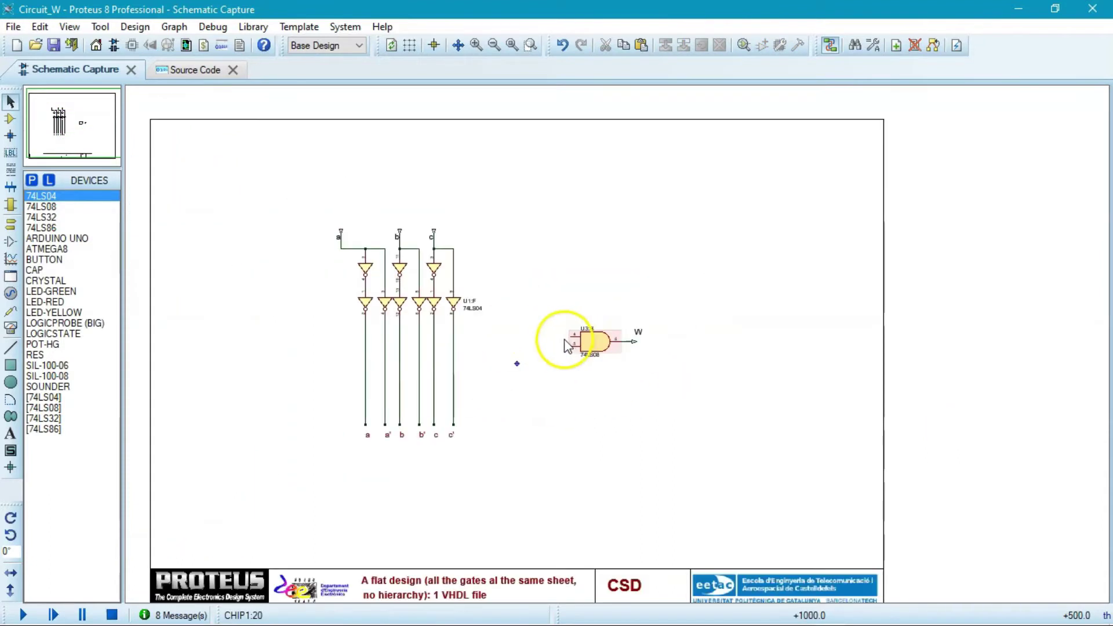
# - Move the whole c input block, with its inverters, lines and labels, to the other side of the a block
pyautogui.press('F5')
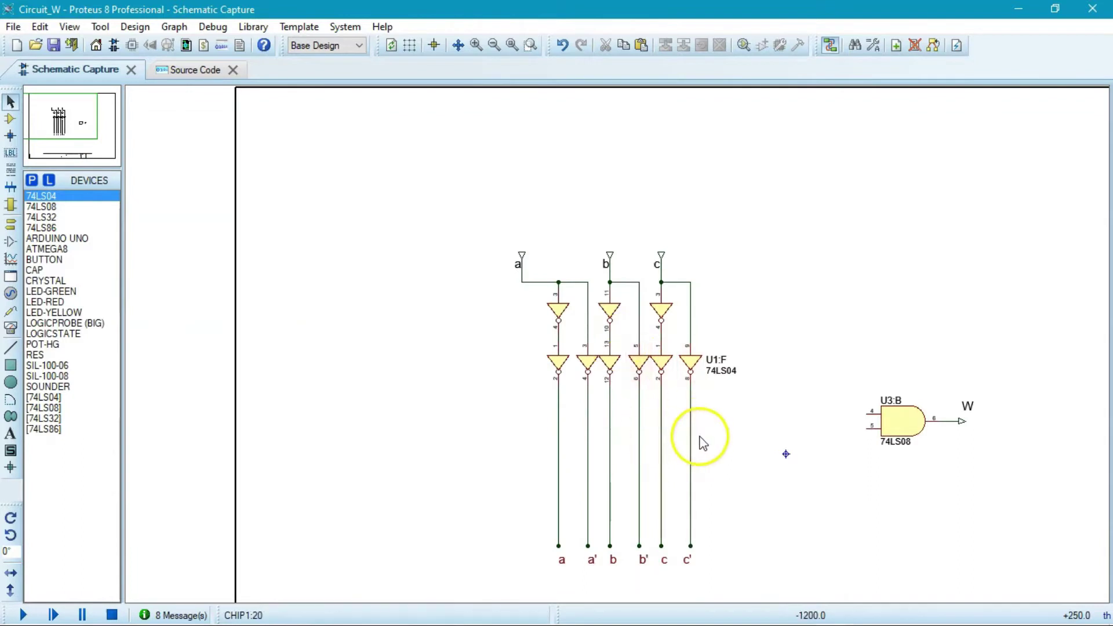
pyautogui.scroll(1, 626, 325)
pyautogui.moveTo(603, 224)
pyautogui.mouseDown()
pyautogui.moveTo(705, 567)
pyautogui.moveTo(714, 582)
pyautogui.moveTo(735, 576)
pyautogui.moveTo(631, 428)
pyautogui.moveTo(604, 226)
pyautogui.moveTo(614, 220)
pyautogui.mouseUp()
pyautogui.moveTo(655, 261); pyautogui.dragTo(450, 263)
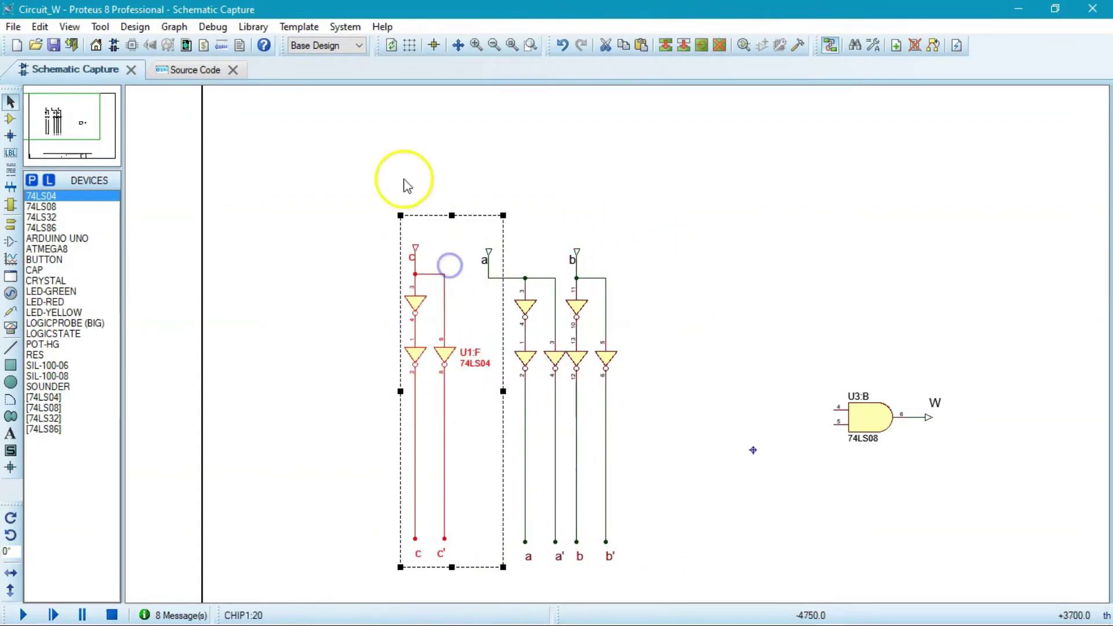
# - Copy the c input block and place the duplicate beside the original, on the side away from the a block
pyautogui.click(336, 194)
pyautogui.moveTo(349, 227); pyautogui.dragTo(489, 593)
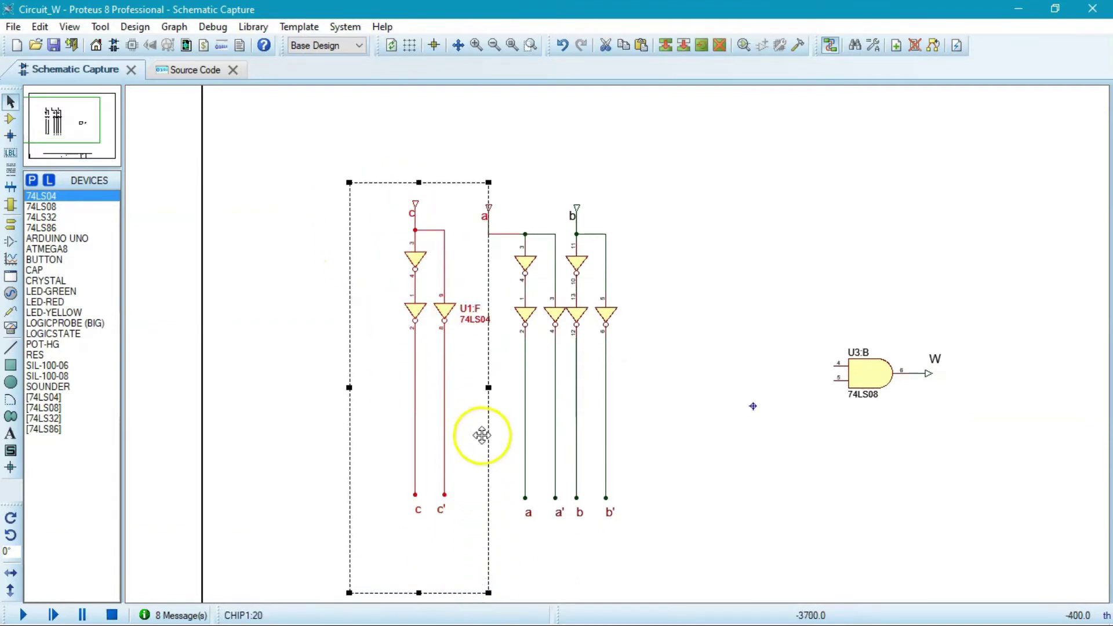
pyautogui.click(666, 45)
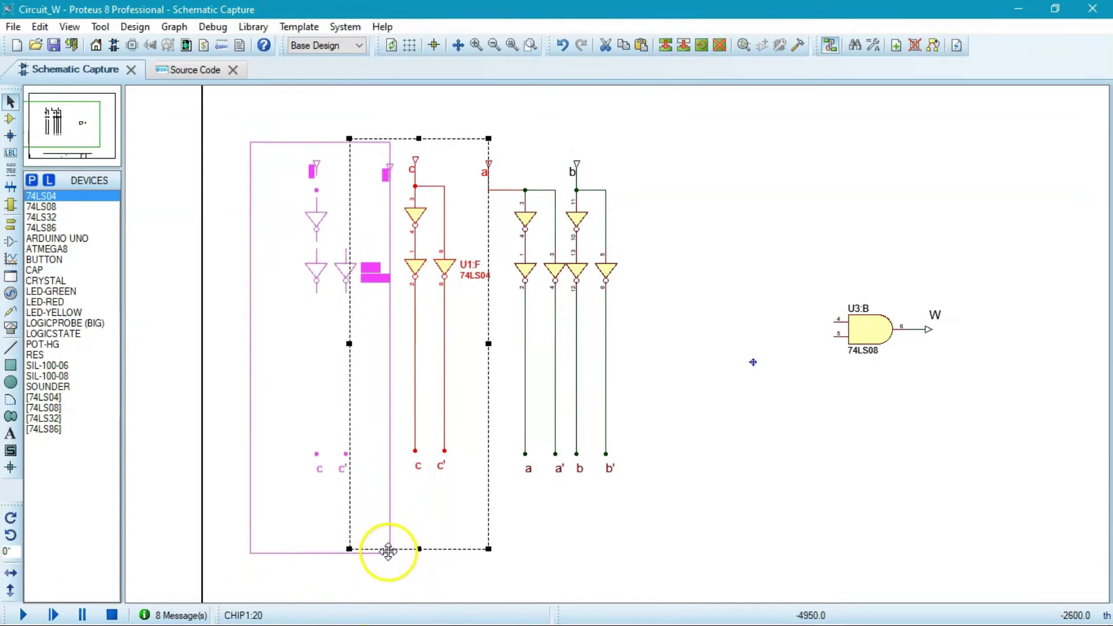
pyautogui.click(390, 548)
pyautogui.rightClick(699, 540)
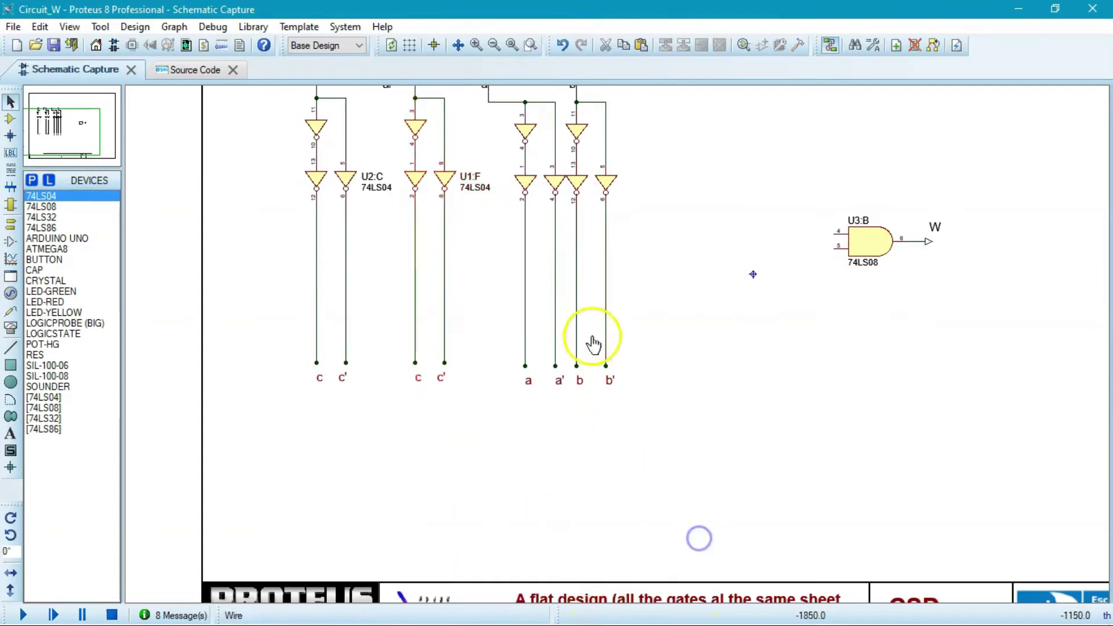
# - Rename the input terminal of the copied c block as D1
pyautogui.scroll(2, 679, 387)
pyautogui.scroll(1, 680, 387)
pyautogui.scroll(-2, 704, 348)
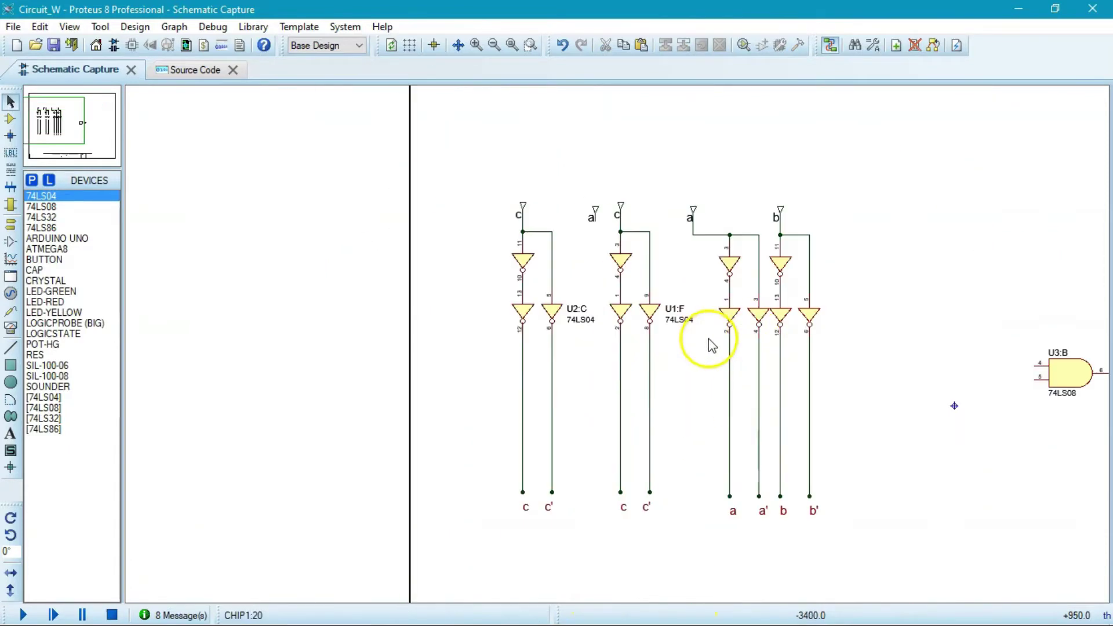
pyautogui.scroll(1, 634, 399)
pyautogui.scroll(3, 601, 353)
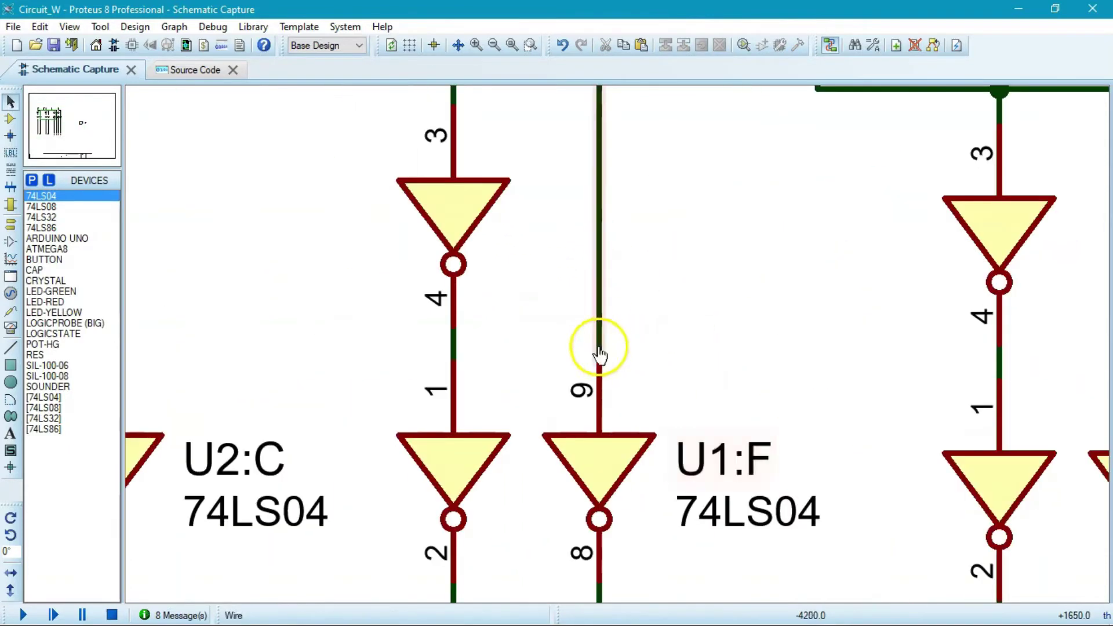
pyautogui.scroll(-3, 614, 345)
pyautogui.doubleClick(419, 230)
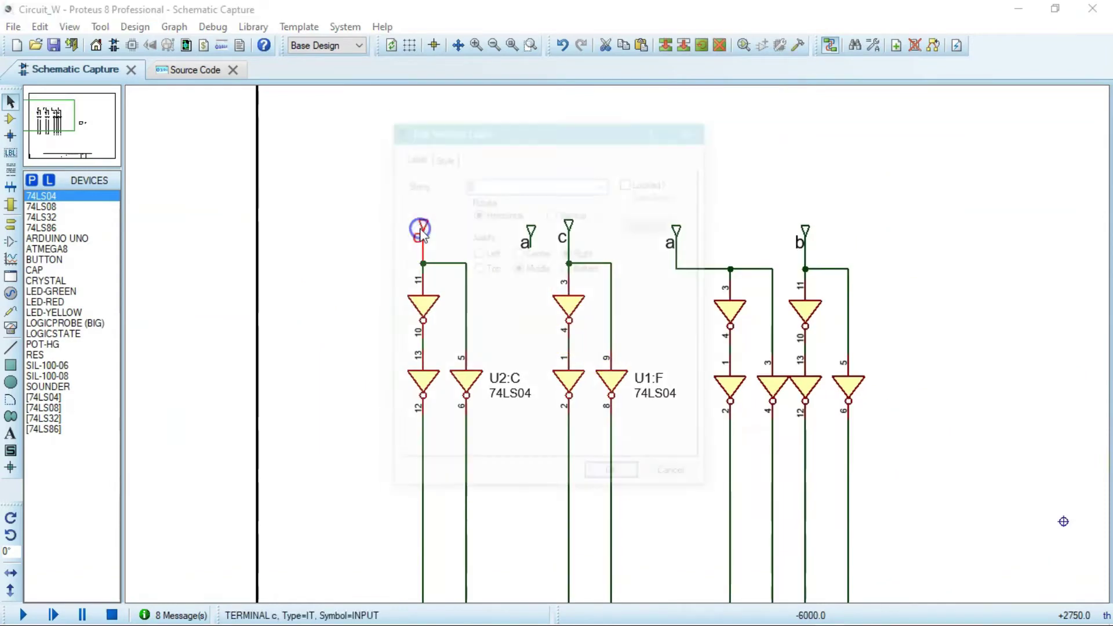
pyautogui.write('D1')
pyautogui.press('Return')
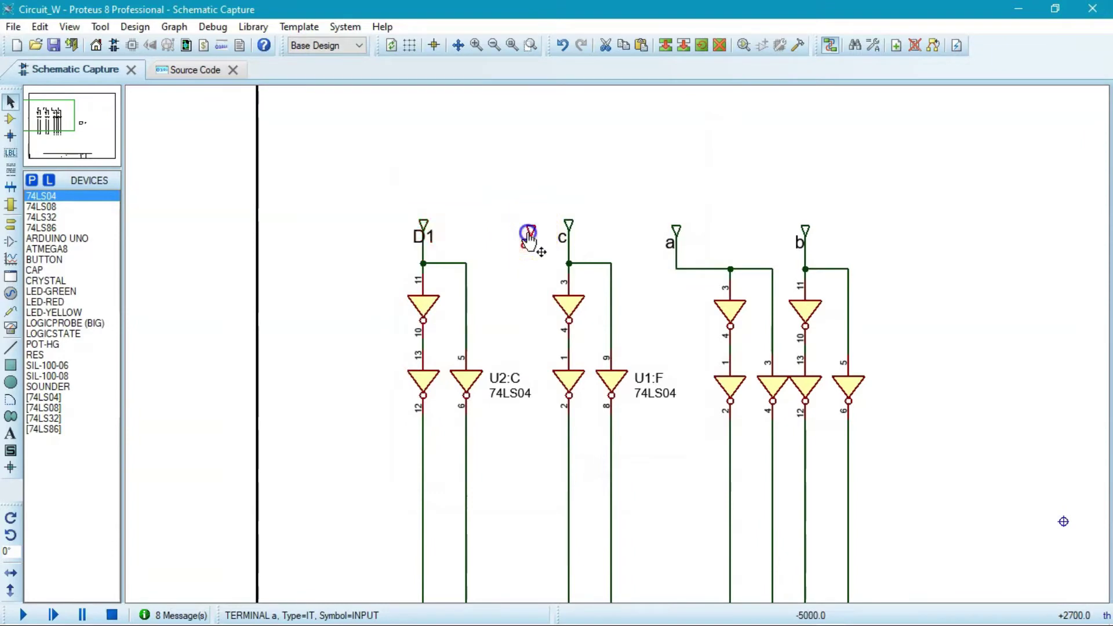
# - Delete the stray unconnected a terminal and rename the original c input terminal as D0
pyautogui.doubleClick(569, 225)
pyautogui.write('D0')
pyautogui.press('Return')
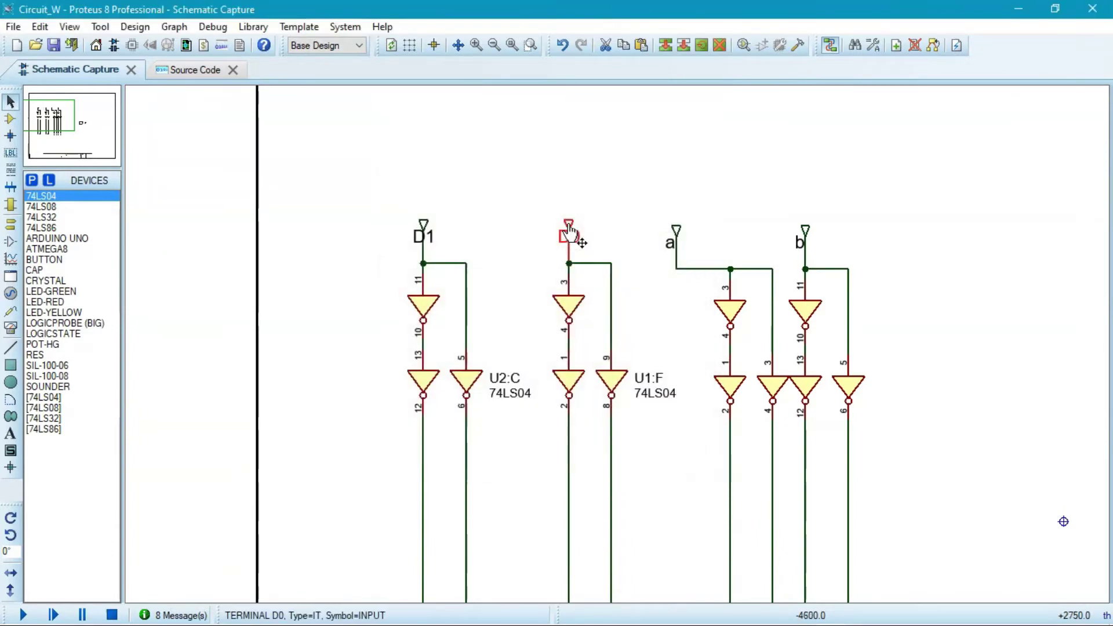
# - Rename the a and b input terminals as A and B
pyautogui.doubleClick(678, 230)
pyautogui.write('A')
pyautogui.press('Return')
pyautogui.doubleClick(805, 230)
pyautogui.write('B')
pyautogui.press('Return')
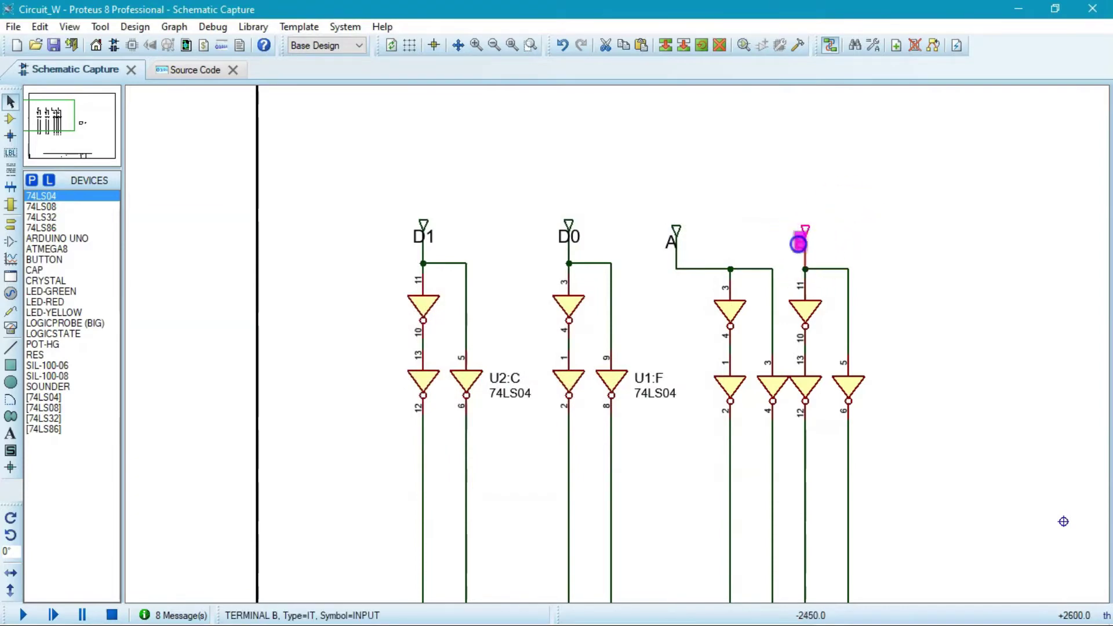
pyautogui.click(789, 234)
pyautogui.click(937, 241)
# - Delete the text labels under the A and B lines, and relabel the copied block's c and c' lines as D1 and D1'
pyautogui.scroll(-4, 567, 410)
pyautogui.scroll(4, 614, 353)
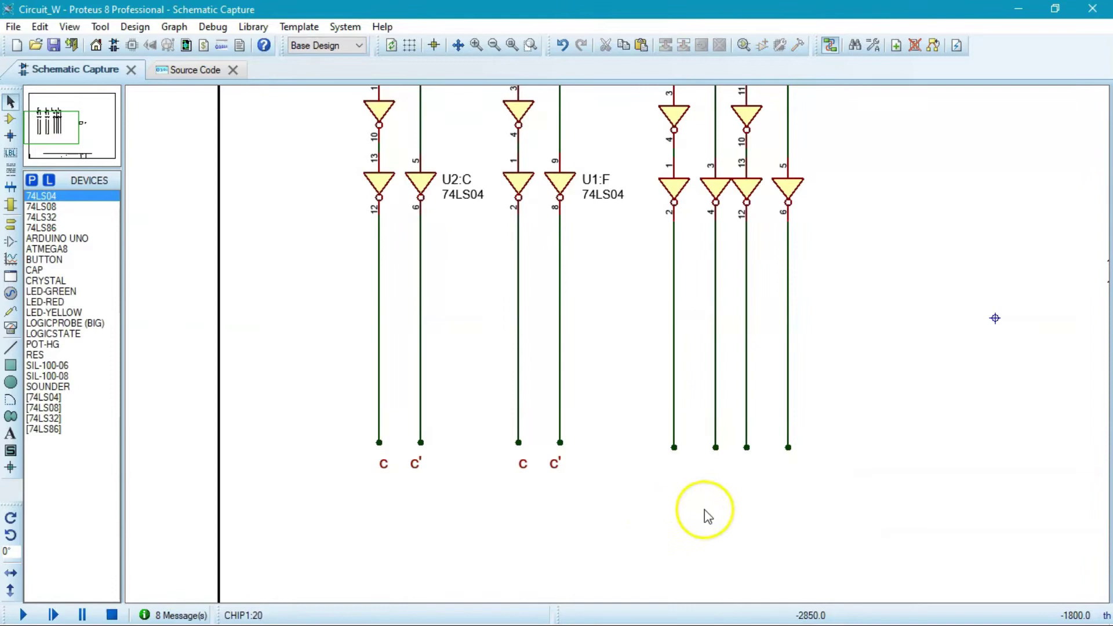
pyautogui.doubleClick(385, 464)
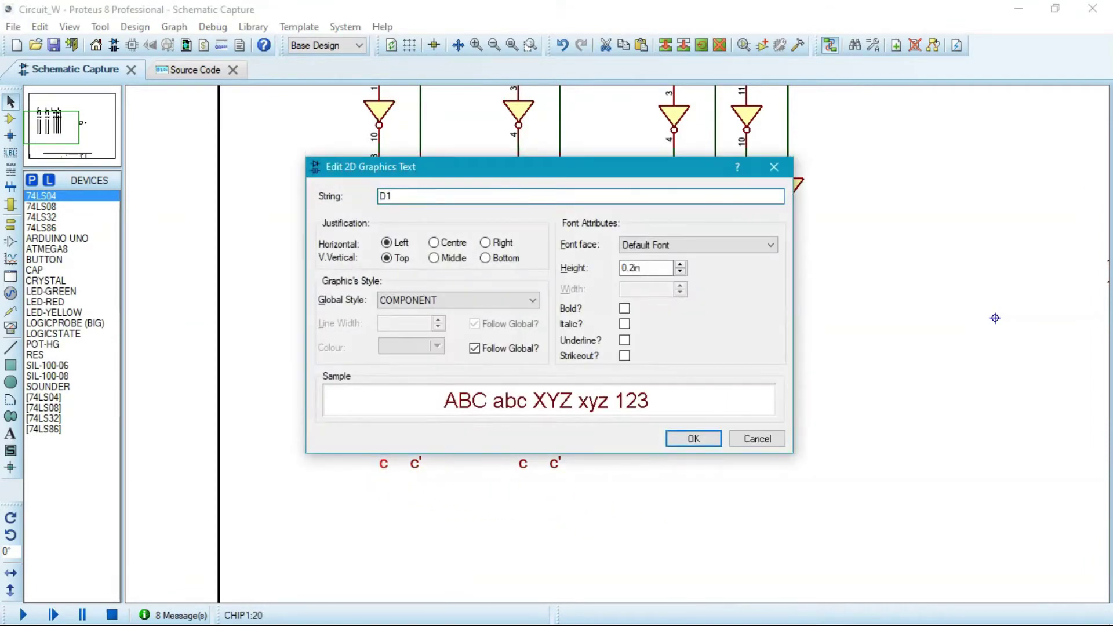
pyautogui.write('D1')
pyautogui.press('Return')
pyautogui.doubleClick(416, 462)
pyautogui.write("D1'")
pyautogui.press('Return')
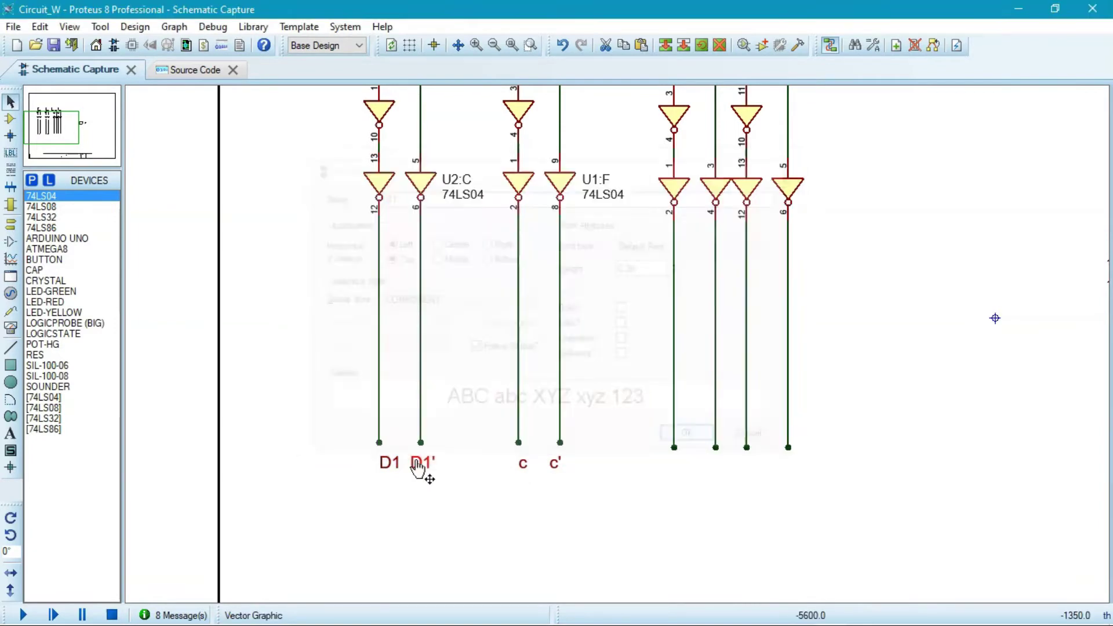
# - Relabel the c and c' lines of the D0 block as D0 and D0'
pyautogui.doubleClick(521, 462)
pyautogui.write('D0')
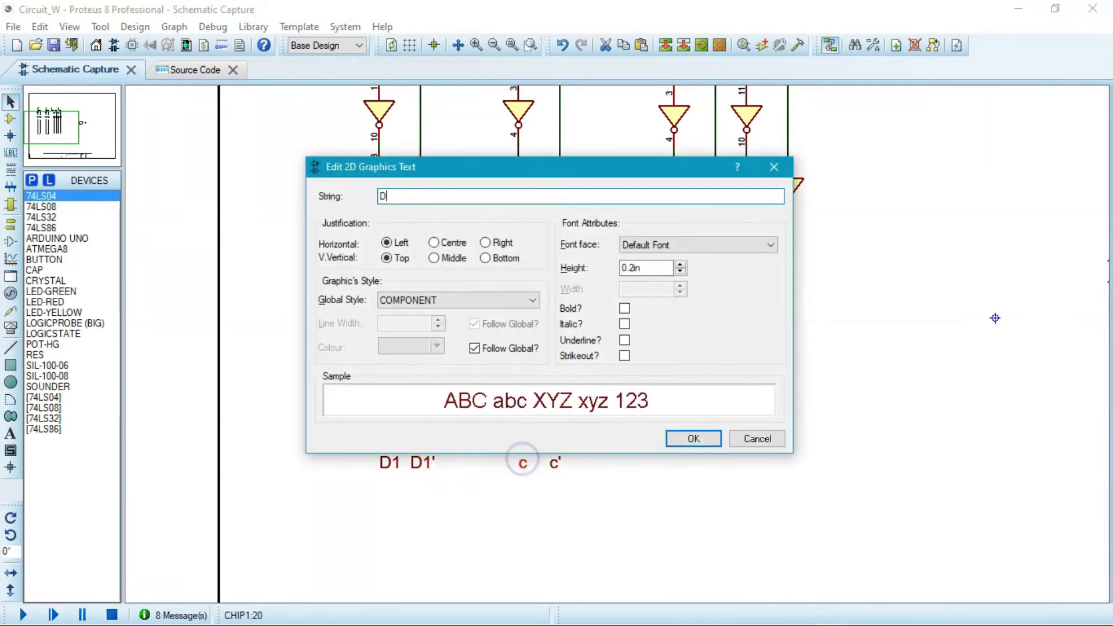
pyautogui.press('Return')
pyautogui.doubleClick(557, 464)
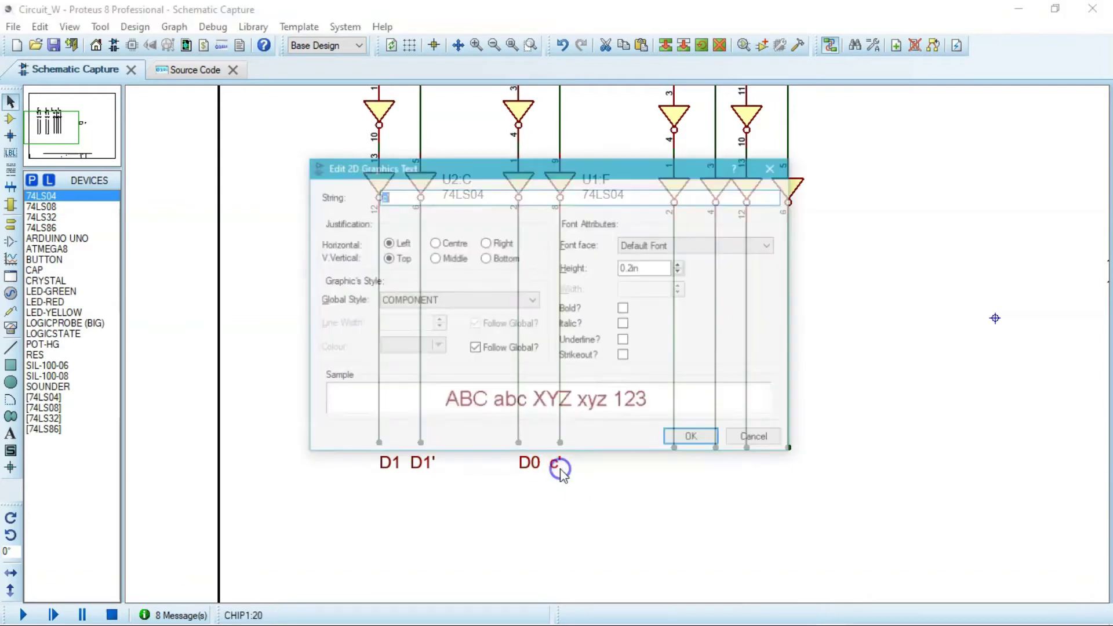
pyautogui.write("D0'")
pyautogui.press('Return')
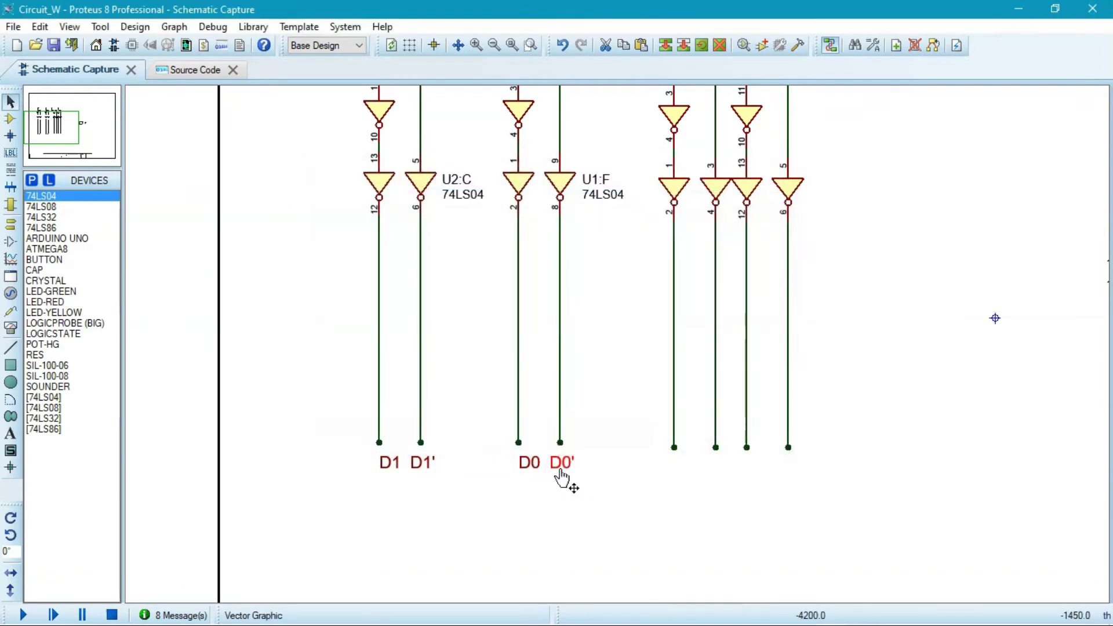
# - Copy the D0' text label and place one duplicate under each of the four A and B block lines
pyautogui.click(574, 469)
pyautogui.click(665, 45)
pyautogui.click(689, 477)
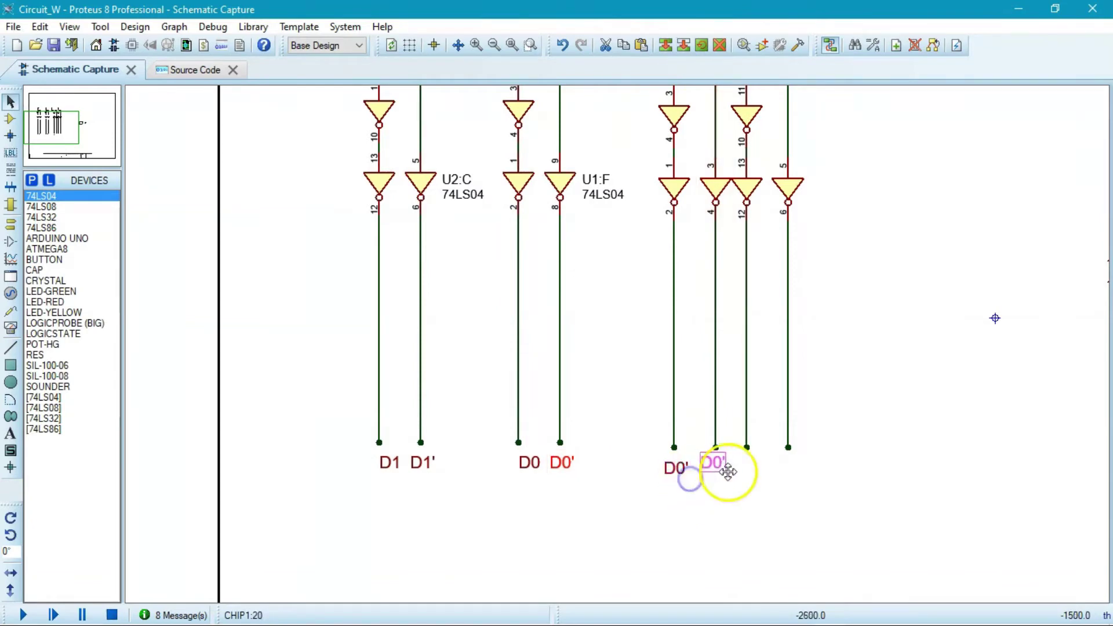
pyautogui.click(730, 477)
pyautogui.click(767, 476)
pyautogui.click(804, 481)
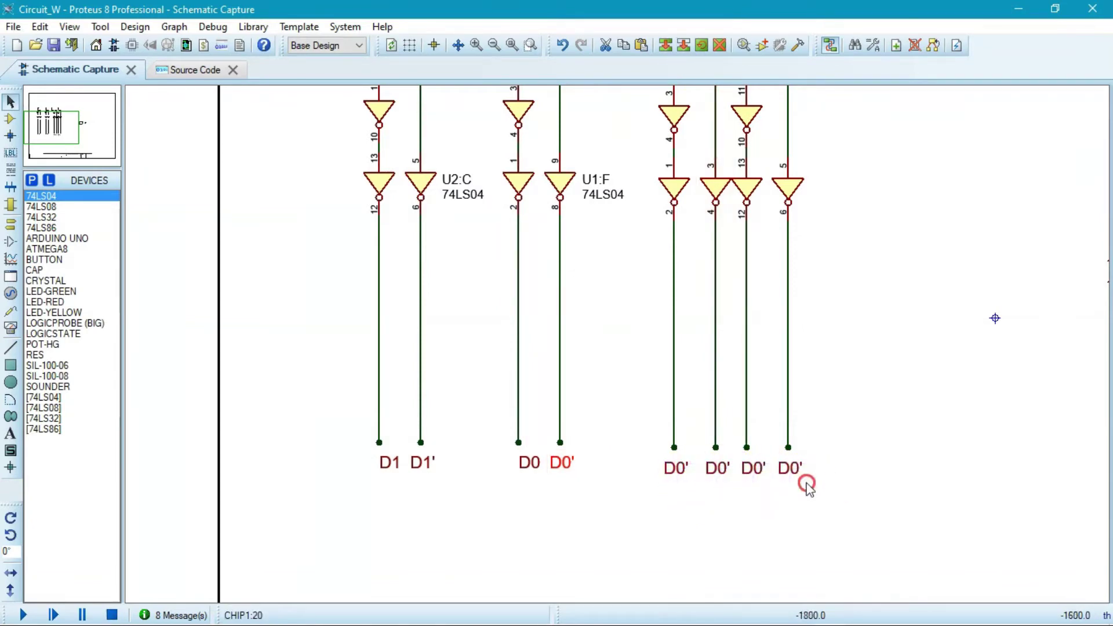
# - Change the copied labels under the two A block lines to A and A'
pyautogui.doubleClick(679, 476)
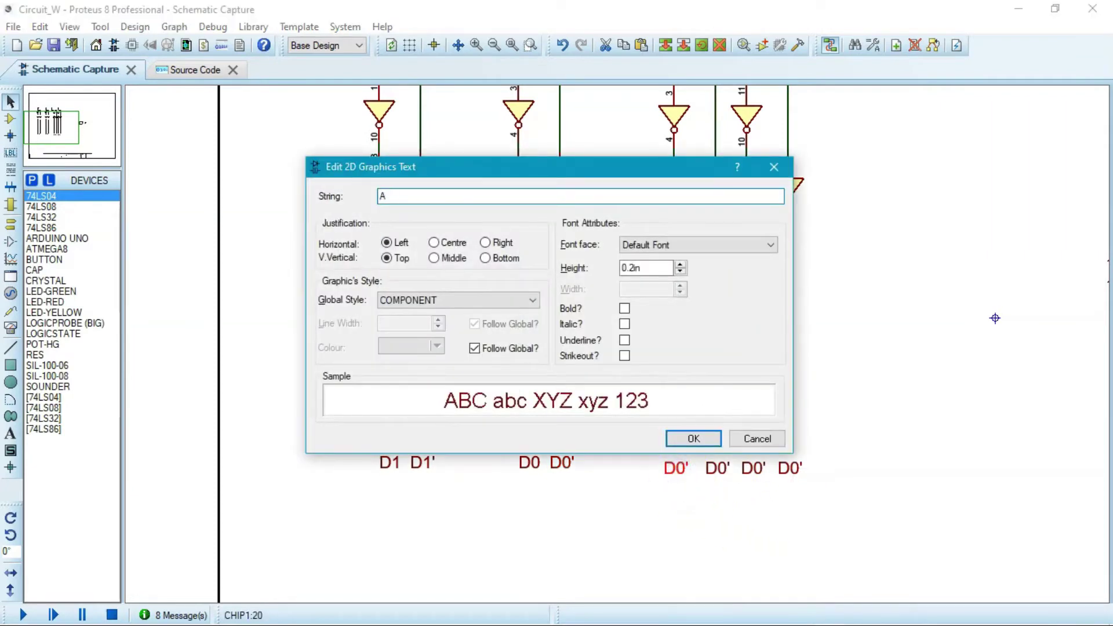
pyautogui.press('Return')
pyautogui.doubleClick(716, 468)
pyautogui.write("A'")
pyautogui.press('Return')
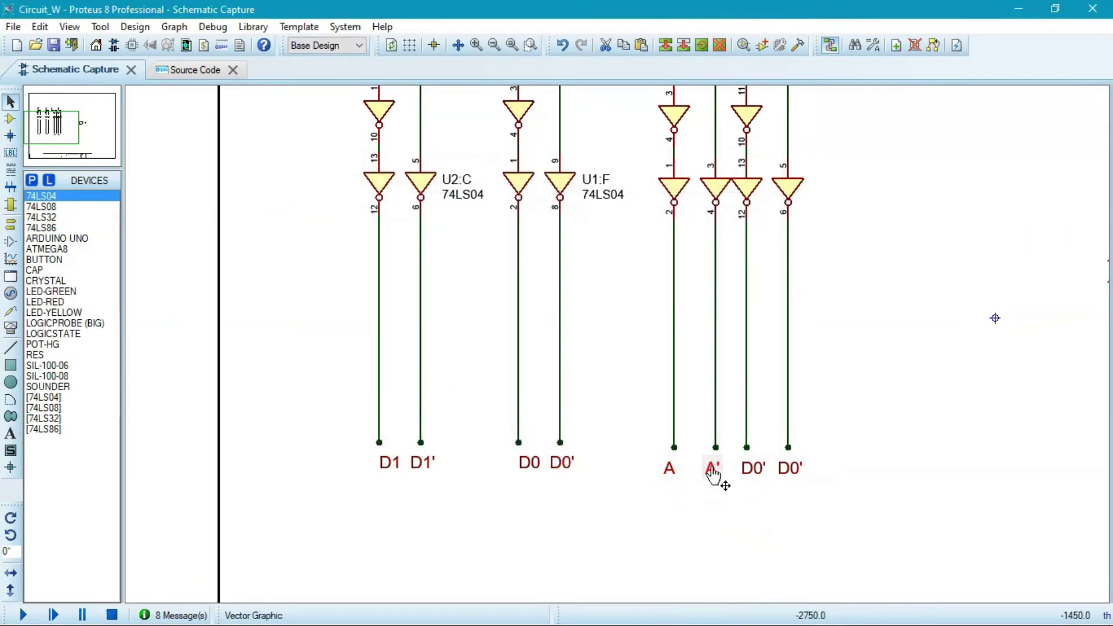
# - Change the two remaining D0' text labels under the B block lines to B and B'
pyautogui.doubleClick(747, 470)
pyautogui.write('B')
pyautogui.press('Return')
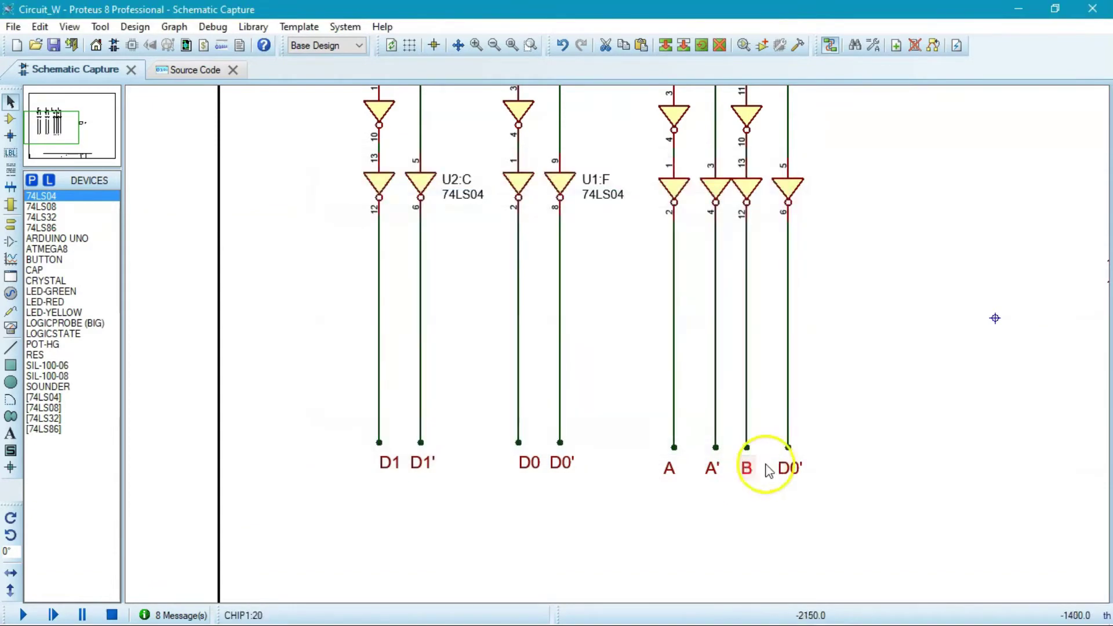
pyautogui.doubleClick(787, 469)
pyautogui.write('B')
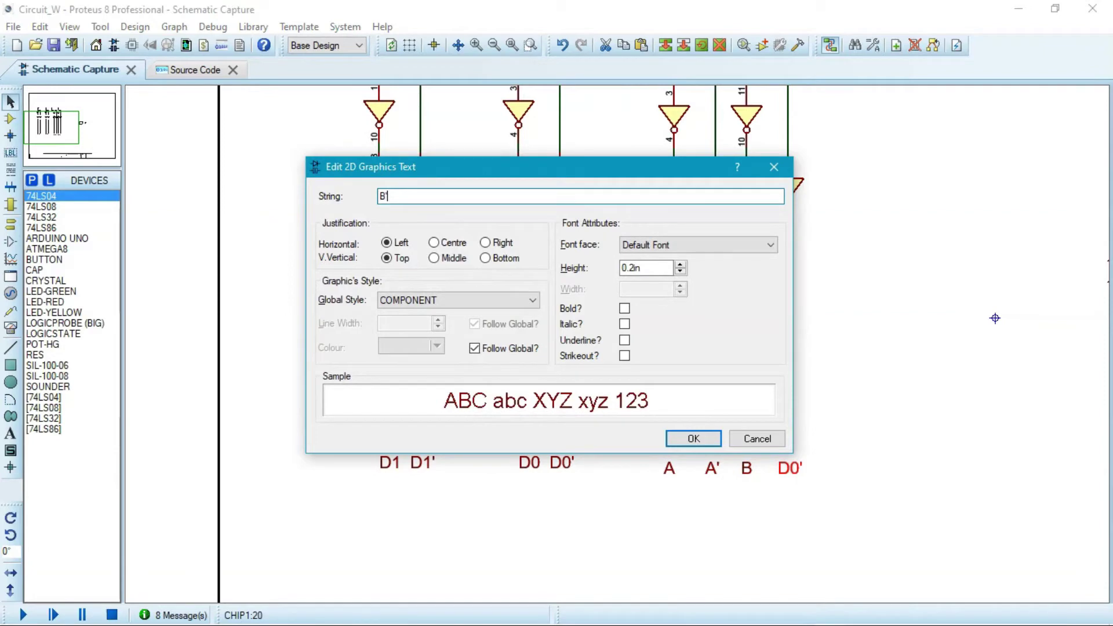
pyautogui.write("'")
pyautogui.press('Return')
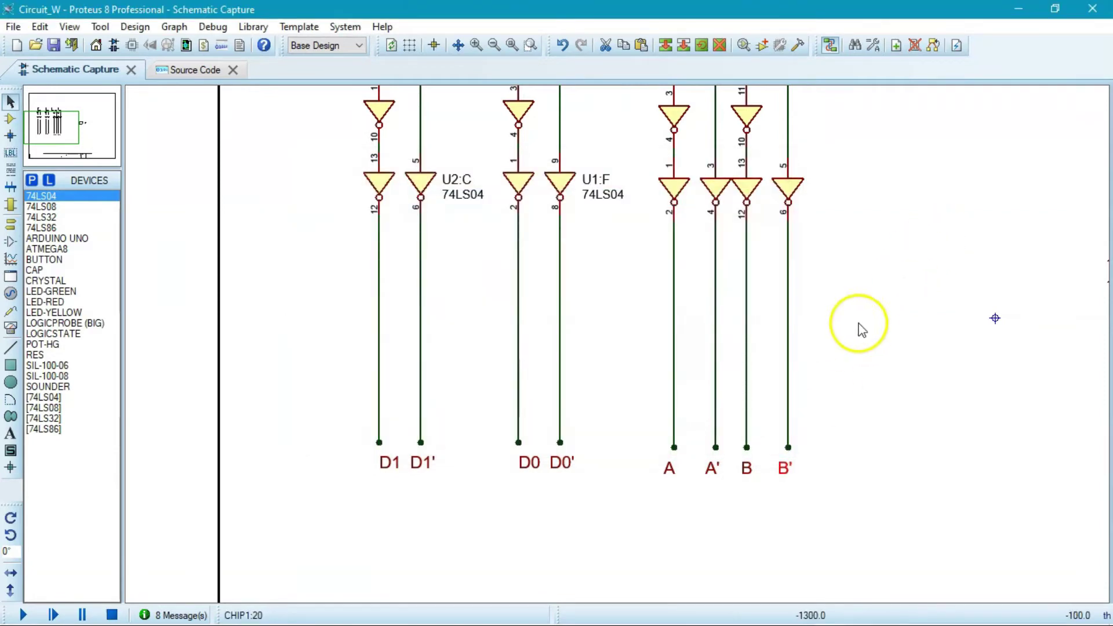
# - Move the lower ends of all the D1, D0, A and B lines downward together with their labels to lengthen the lines
pyautogui.scroll(-2, 860, 330)
pyautogui.moveTo(416, 338); pyautogui.dragTo(785, 517)
pyautogui.moveTo(688, 408); pyautogui.dragTo(660, 472)
pyautogui.click(809, 371)
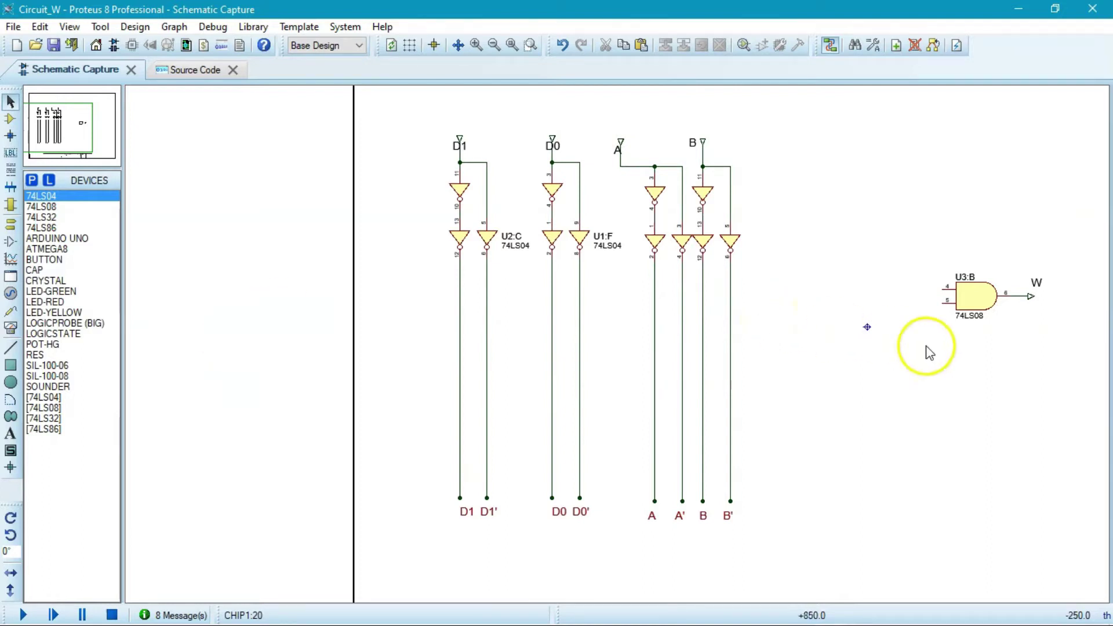
pyautogui.click(978, 304)
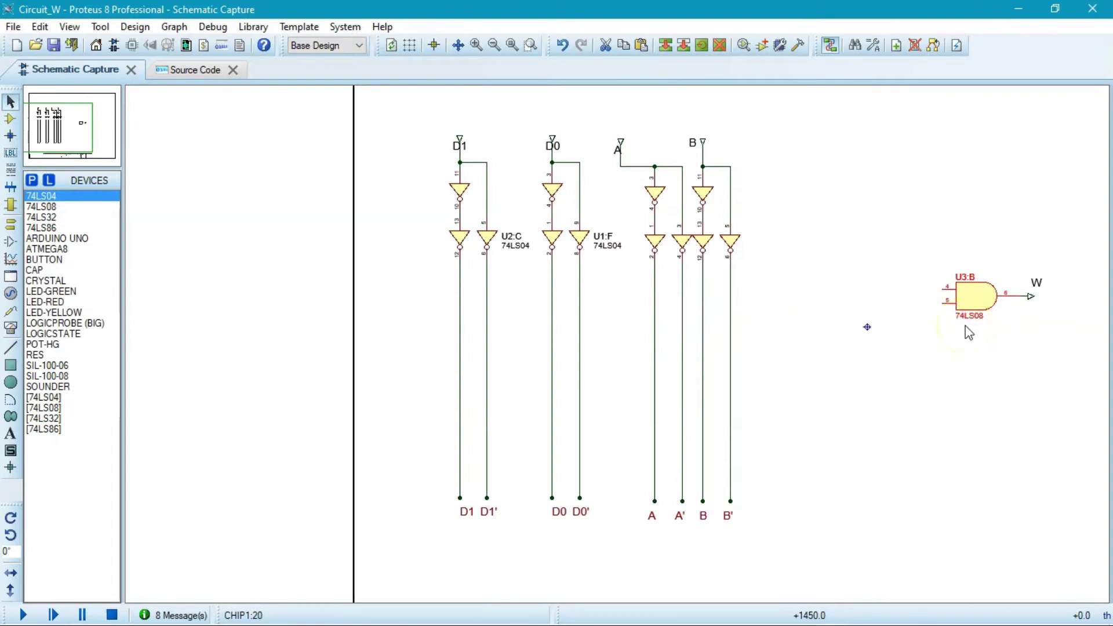
pyautogui.click(956, 327)
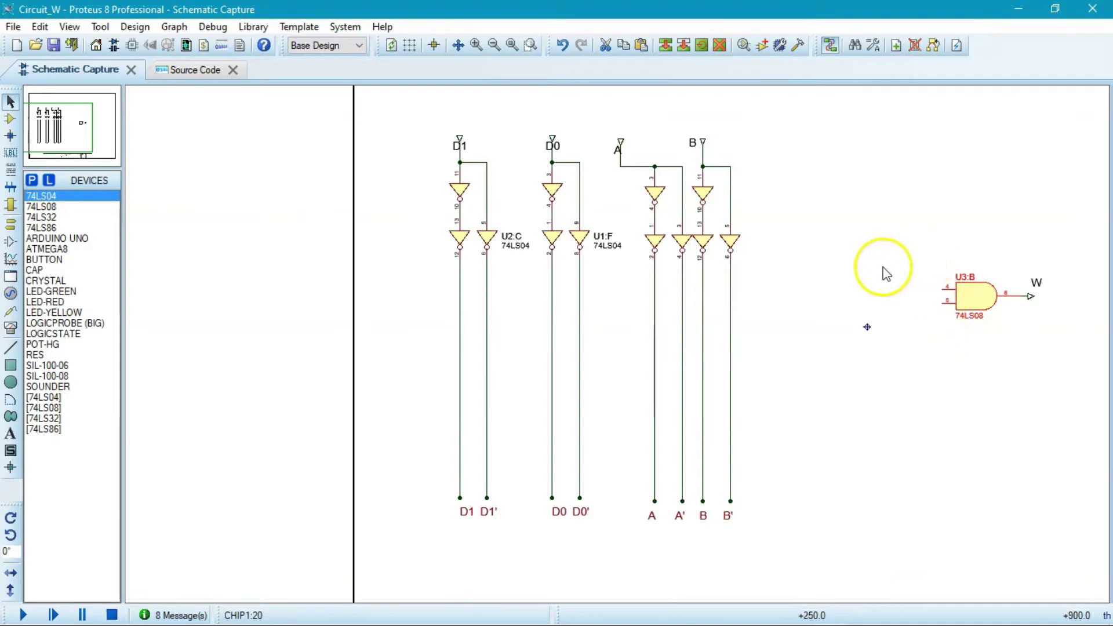
# - Search the device library for 74LS and look through the listed TTL parts for a suitable gate
pyautogui.click(743, 50)
pyautogui.write('74LS')
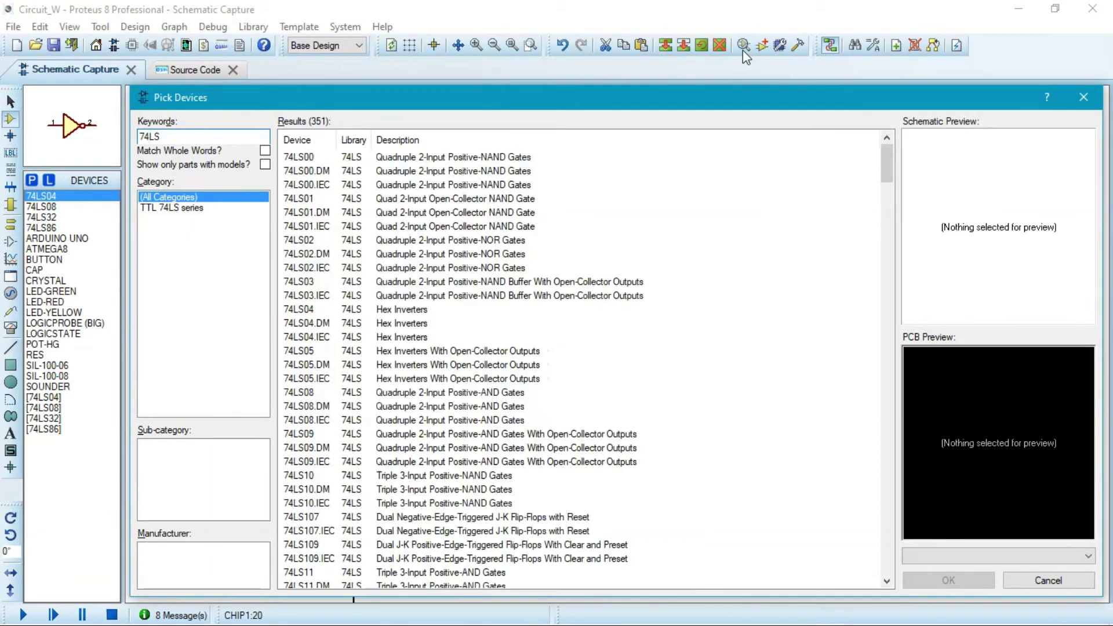
pyautogui.click(298, 157)
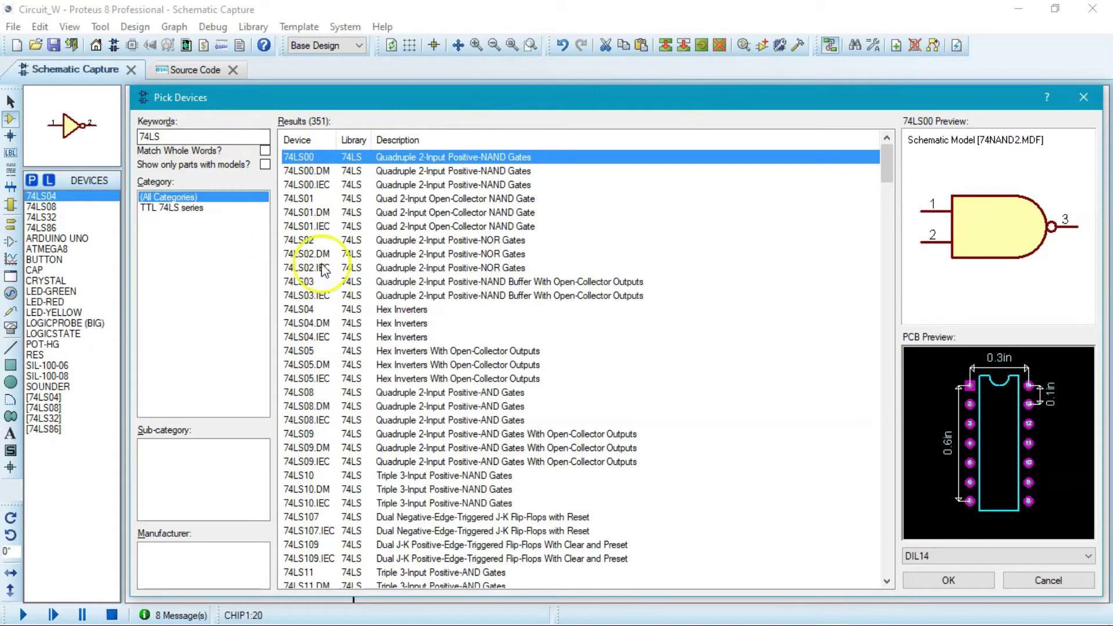
pyautogui.scroll(-4, 398, 410)
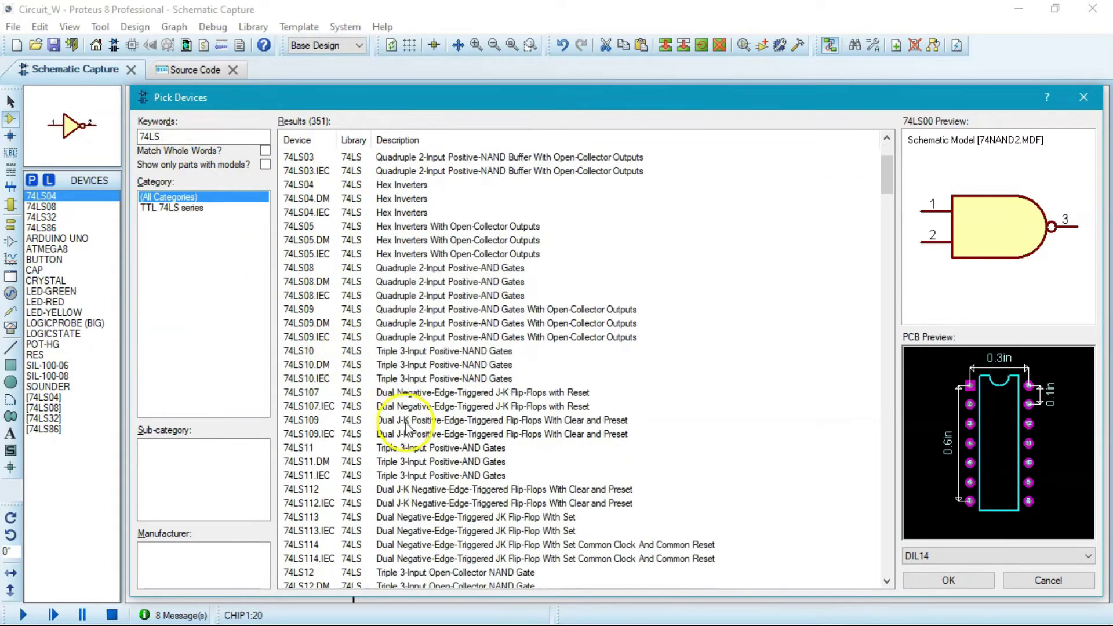
pyautogui.scroll(-9, 430, 428)
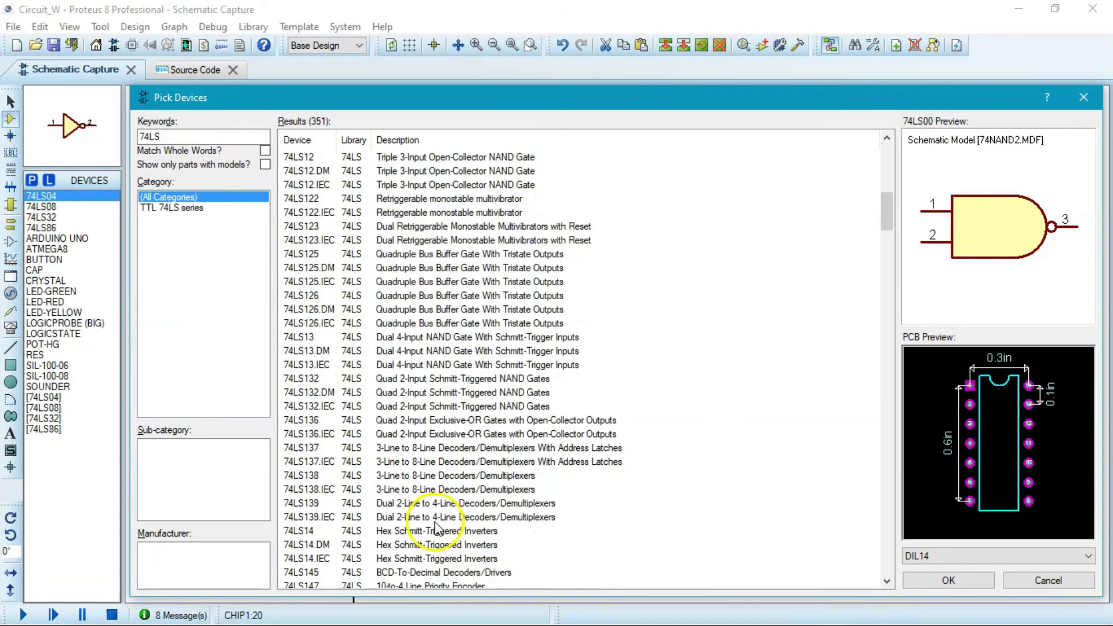
pyautogui.scroll(-13, 458, 216)
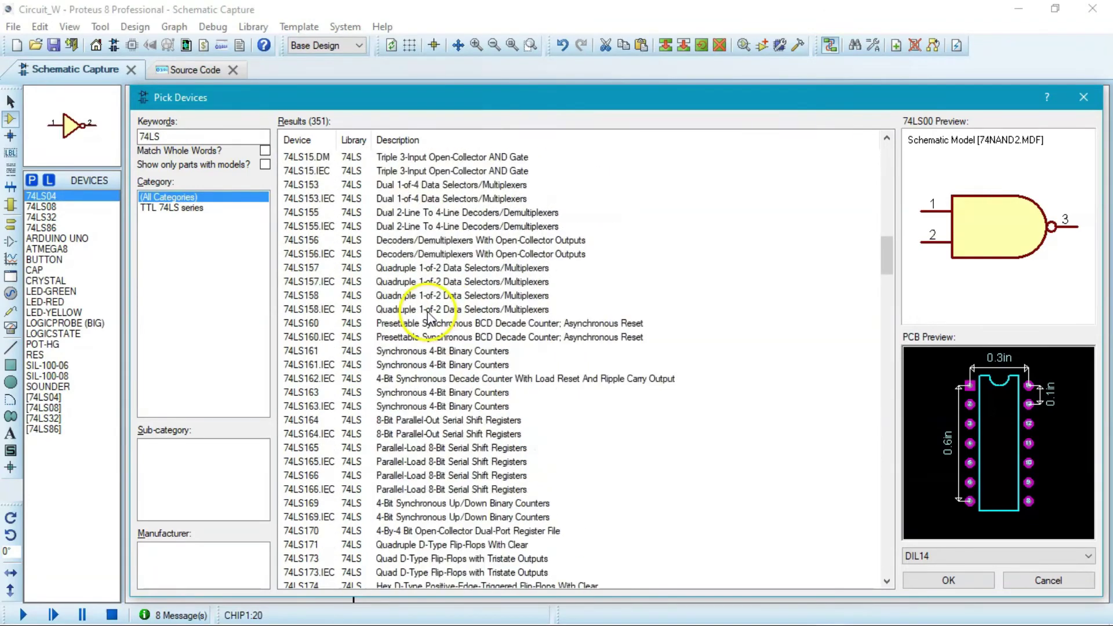
pyautogui.scroll(-4, 429, 318)
pyautogui.moveTo(890, 262); pyautogui.dragTo(887, 118)
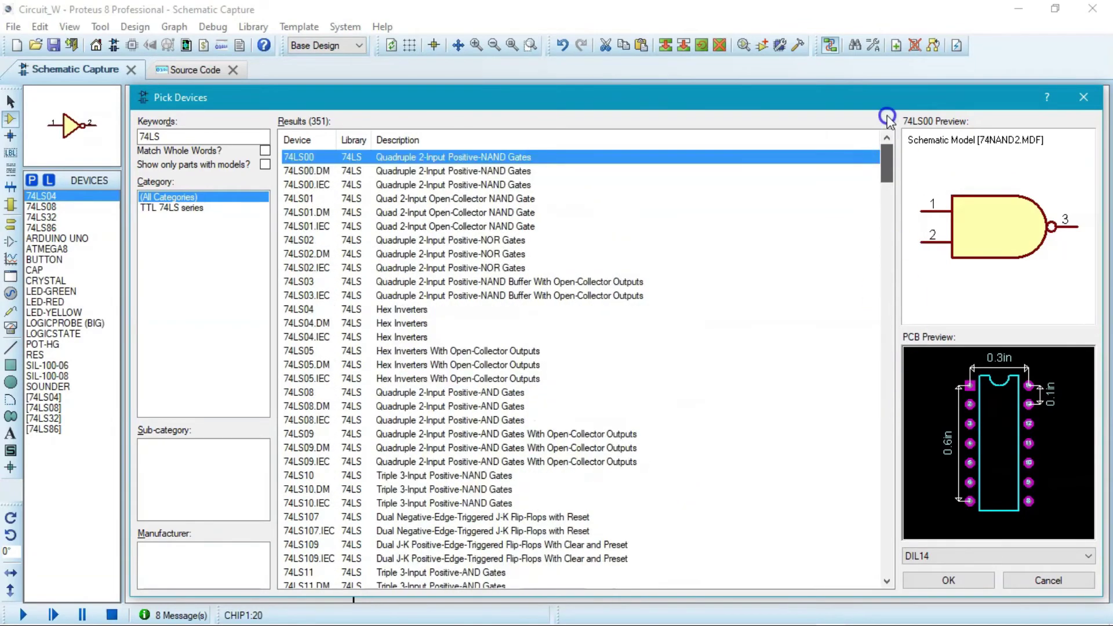
# - Add the 74LS02 2-input NOR gate to the device list and place one between the B' line and the AND gate
pyautogui.click(494, 242)
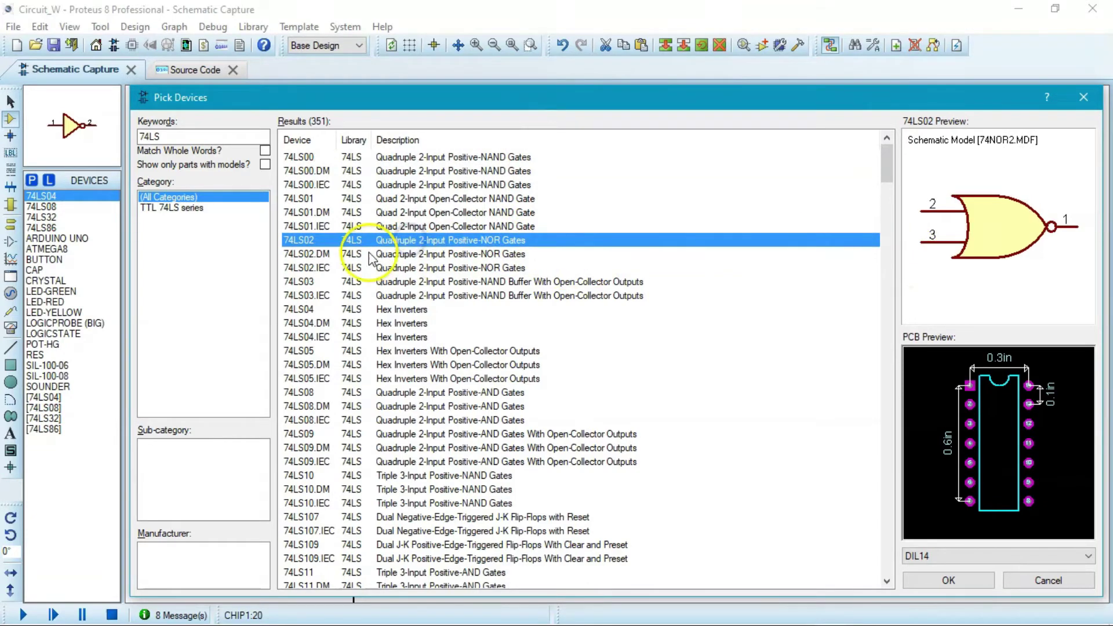
pyautogui.click(403, 255)
pyautogui.click(410, 241)
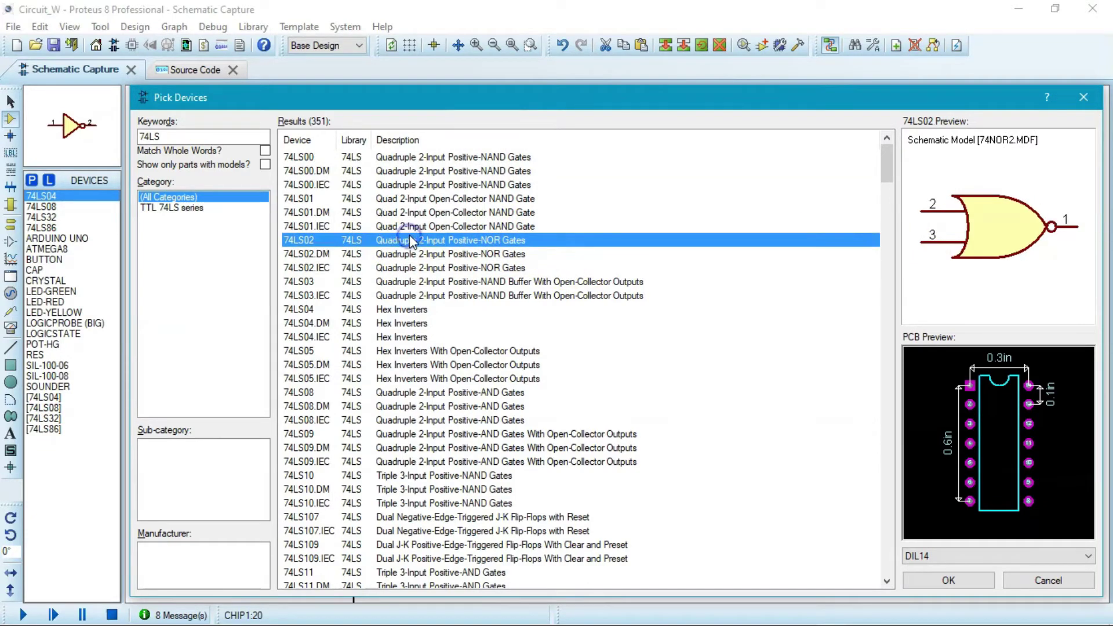
pyautogui.doubleClick(413, 243)
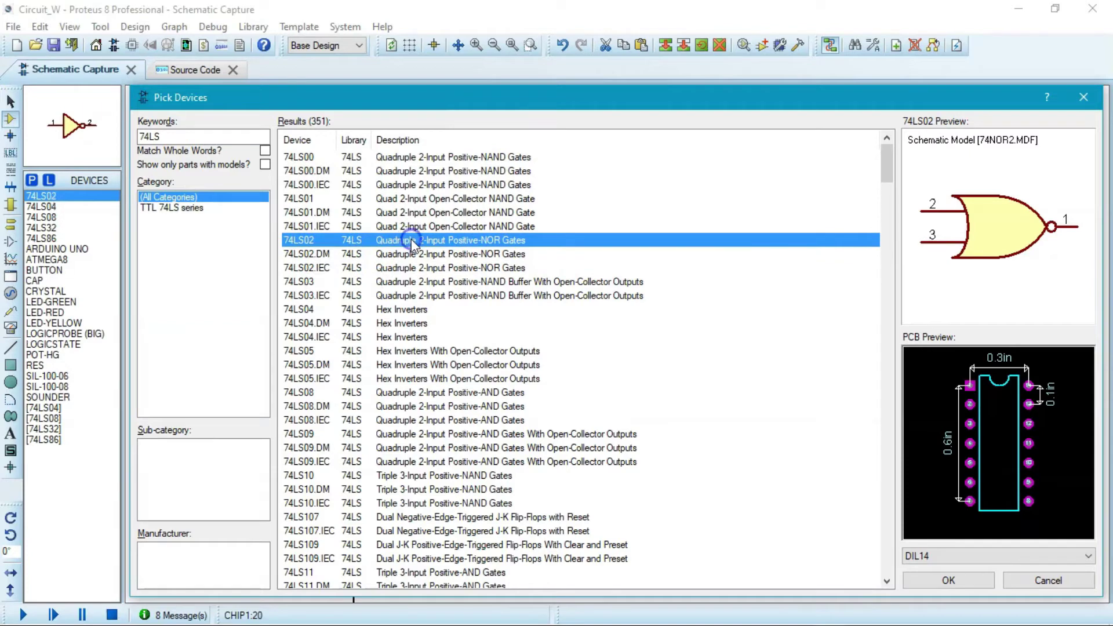
pyautogui.click(1085, 98)
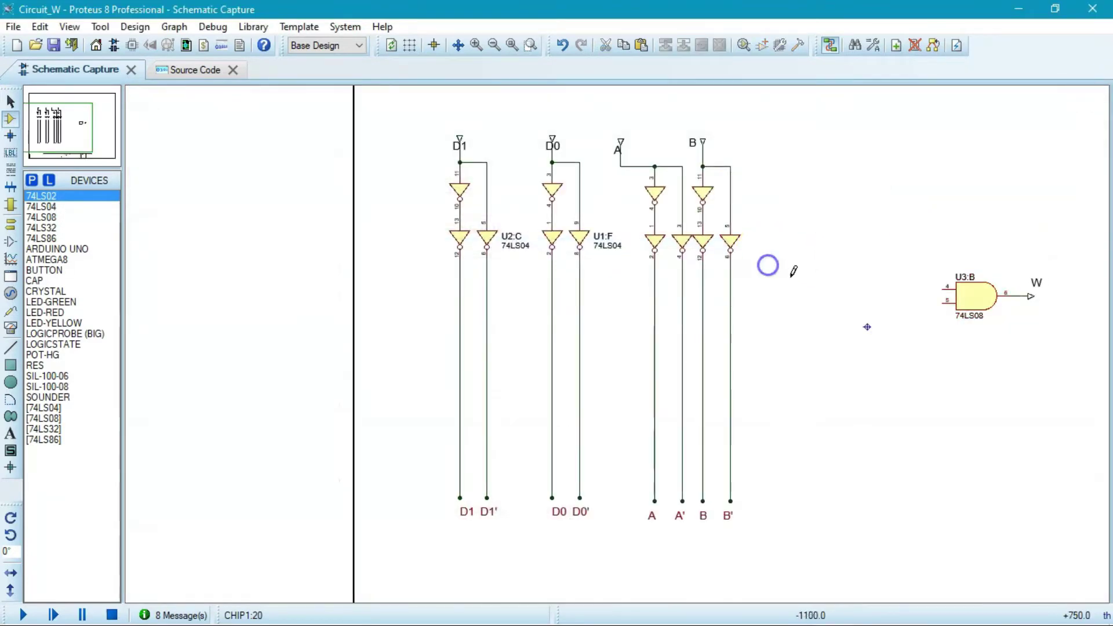
pyautogui.click(812, 297)
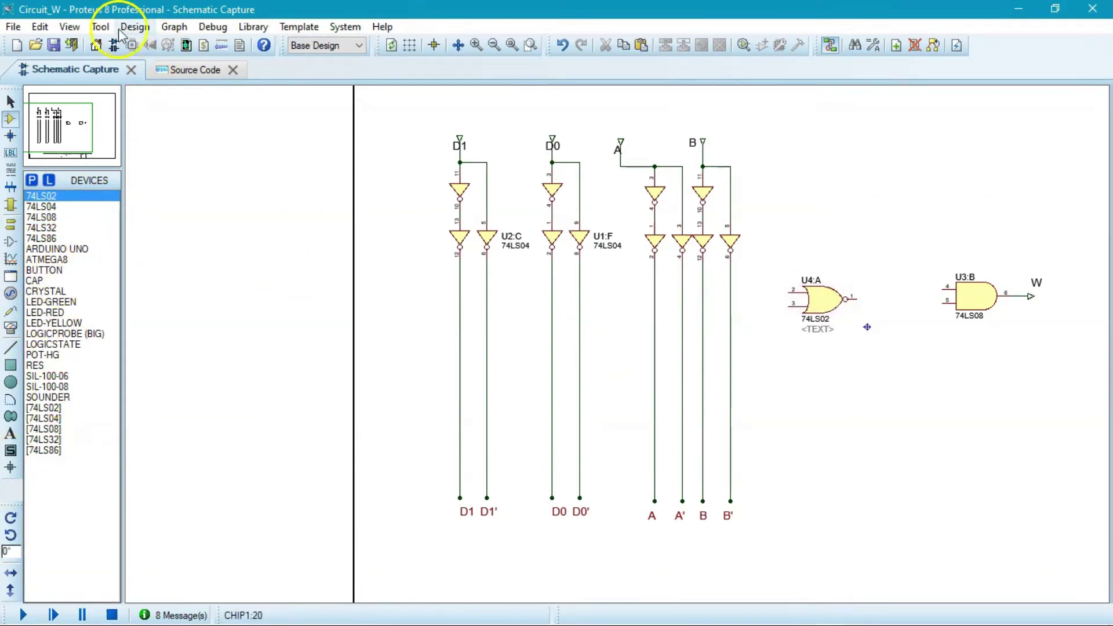
pyautogui.click(101, 28)
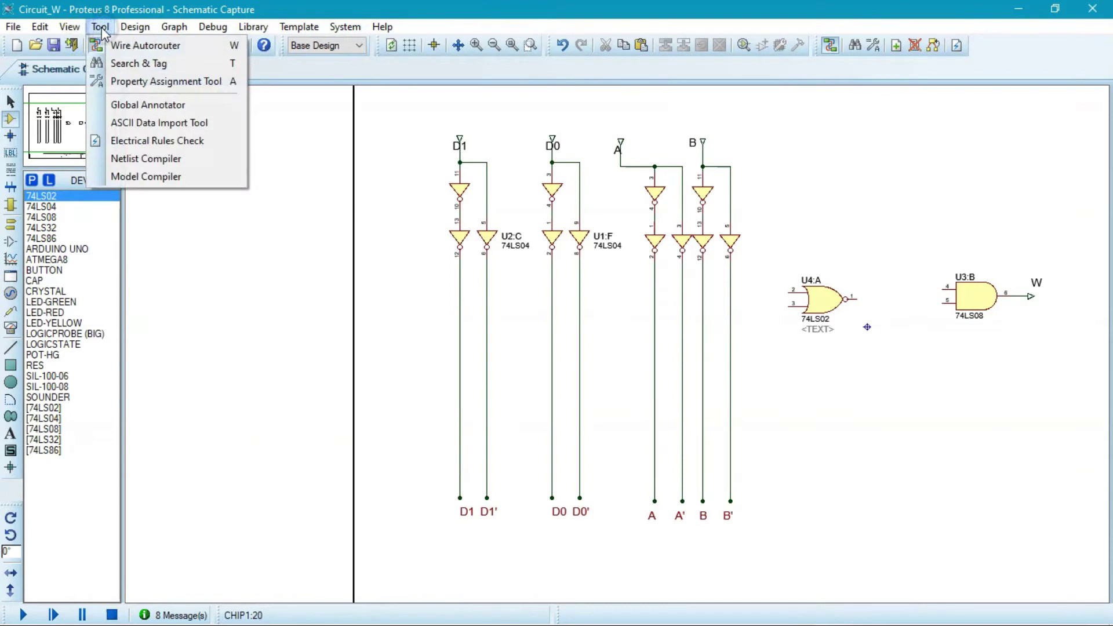
pyautogui.click(68, 27)
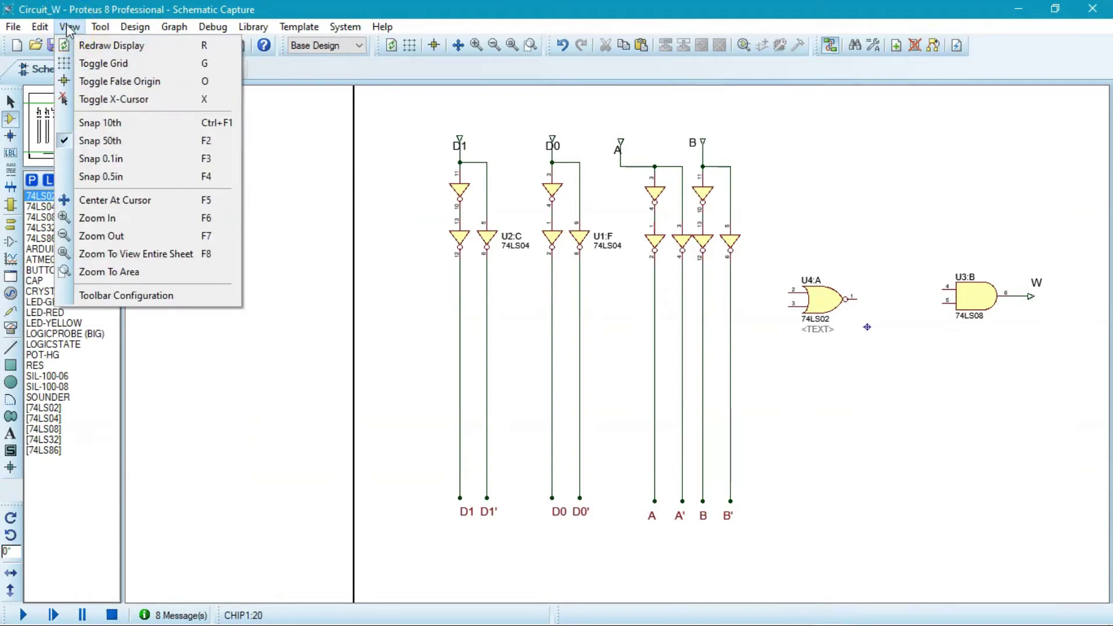
pyautogui.click(132, 27)
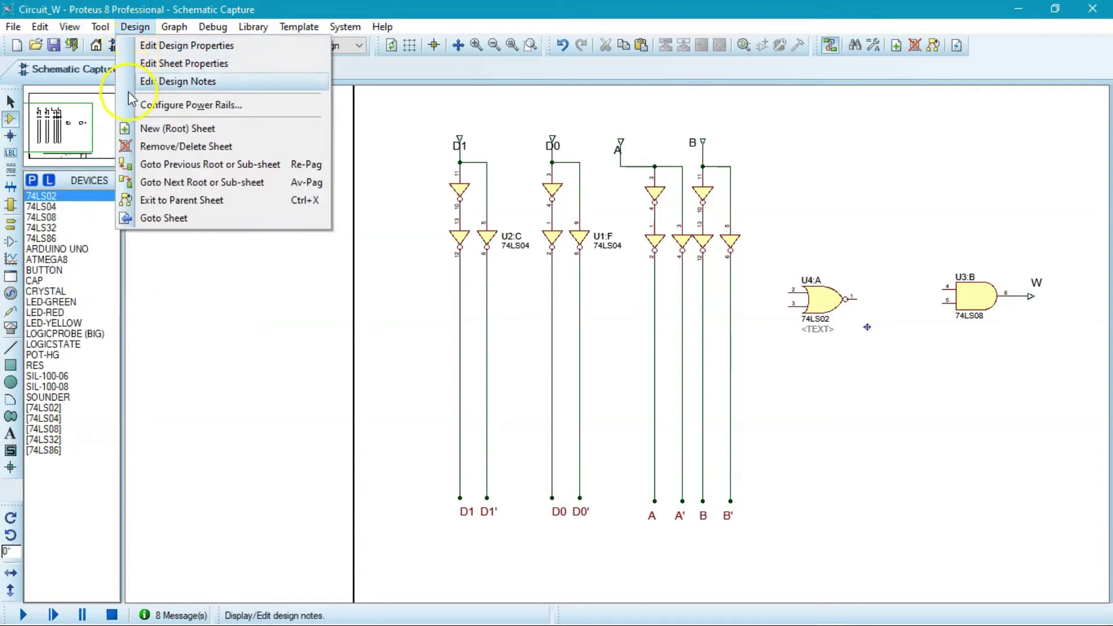
pyautogui.click(131, 163)
pyautogui.click(102, 28)
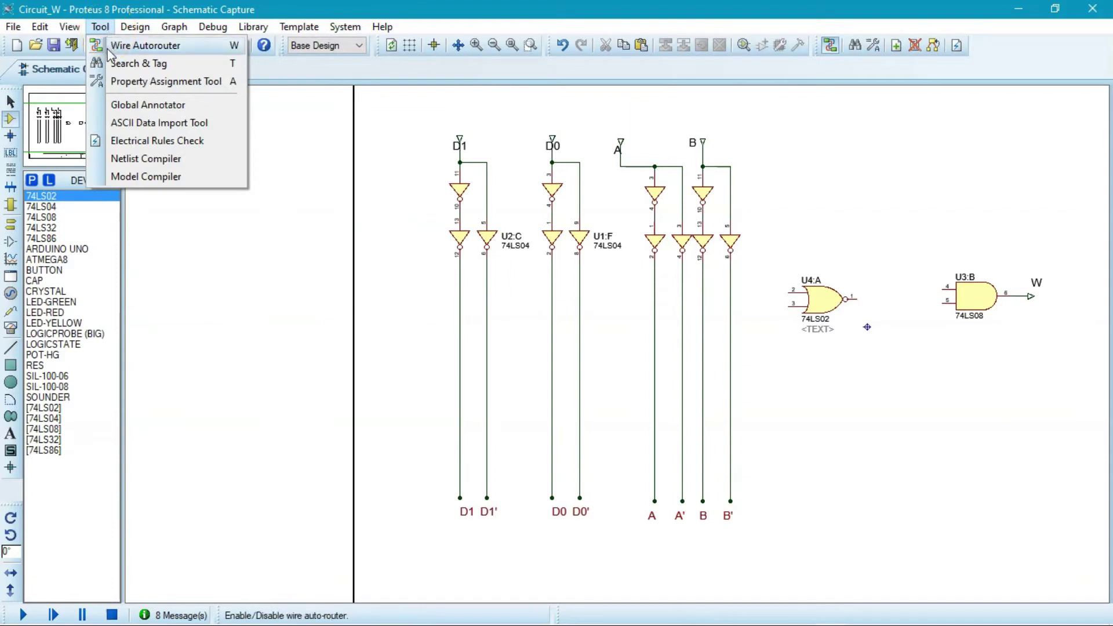
pyautogui.click(119, 160)
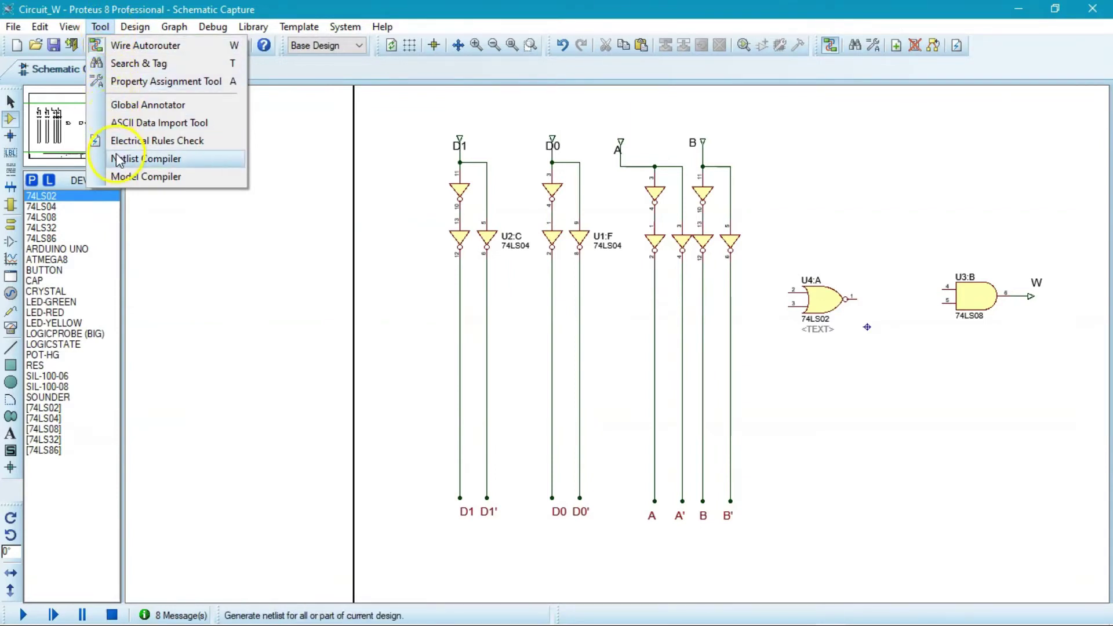
pyautogui.click(80, 29)
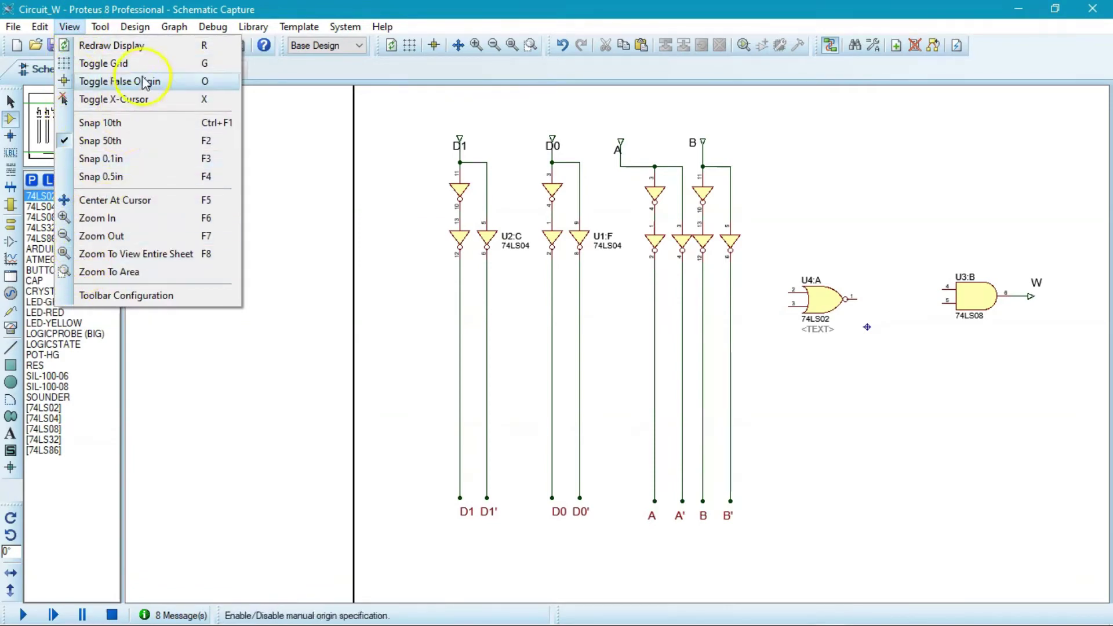
pyautogui.click(174, 27)
pyautogui.click(223, 27)
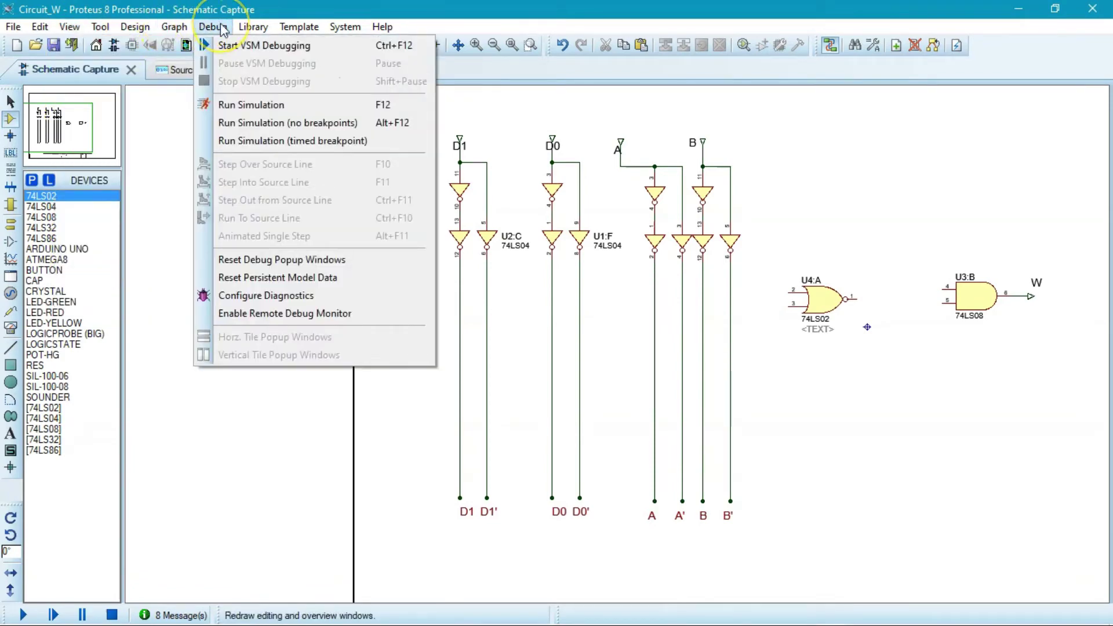
# - Run Tidy Design to clear unplaced components from the parts bin, and widen the device list slightly
pyautogui.click(47, 29)
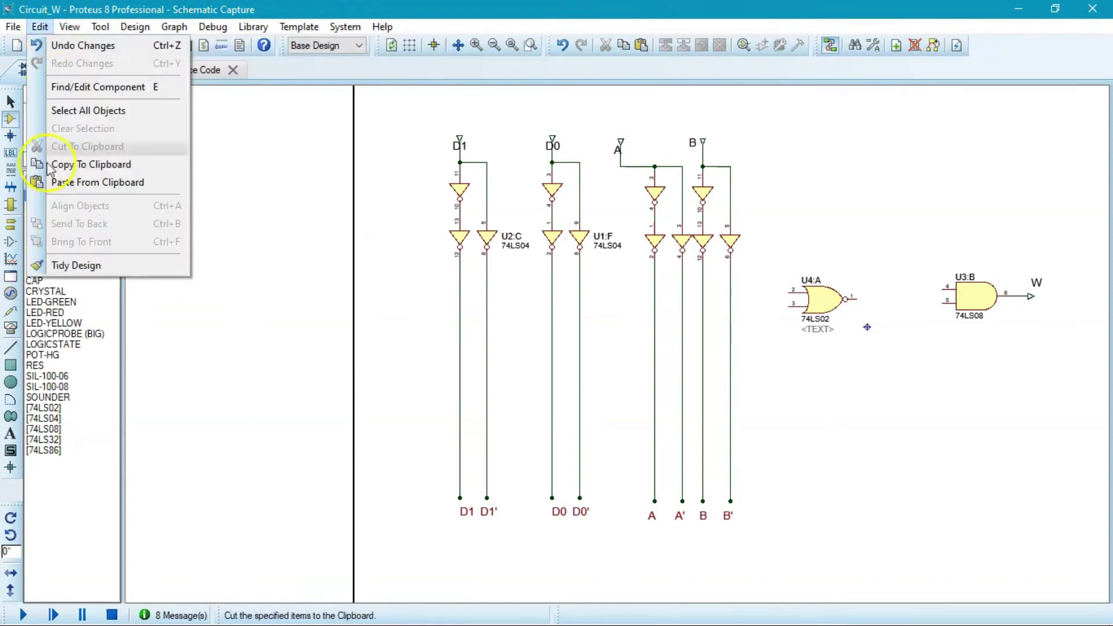
pyautogui.click(77, 268)
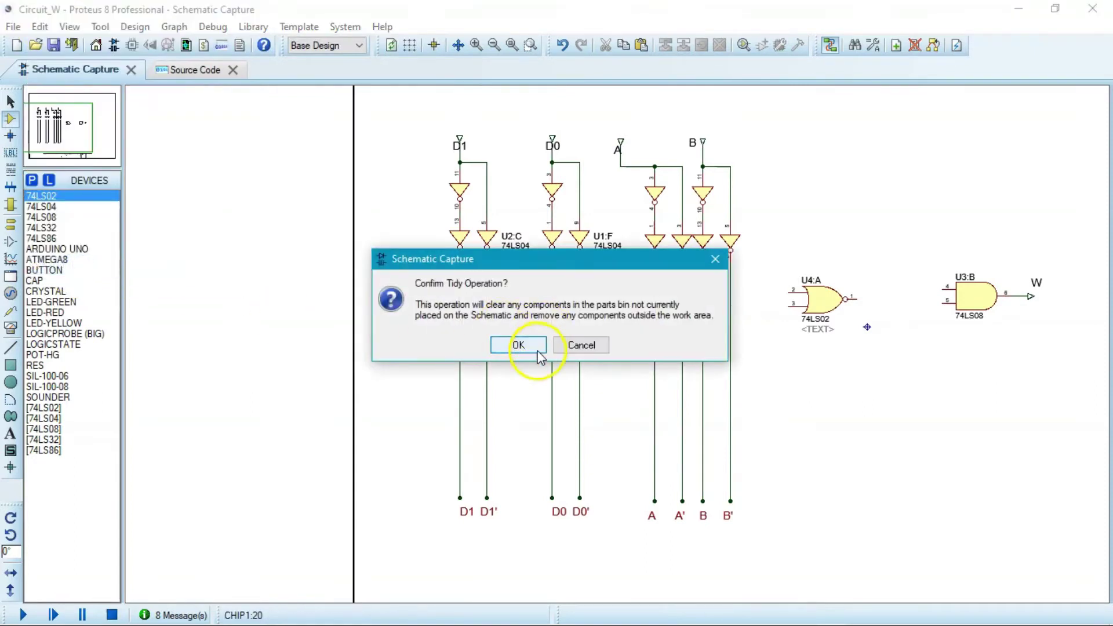
pyautogui.click(522, 345)
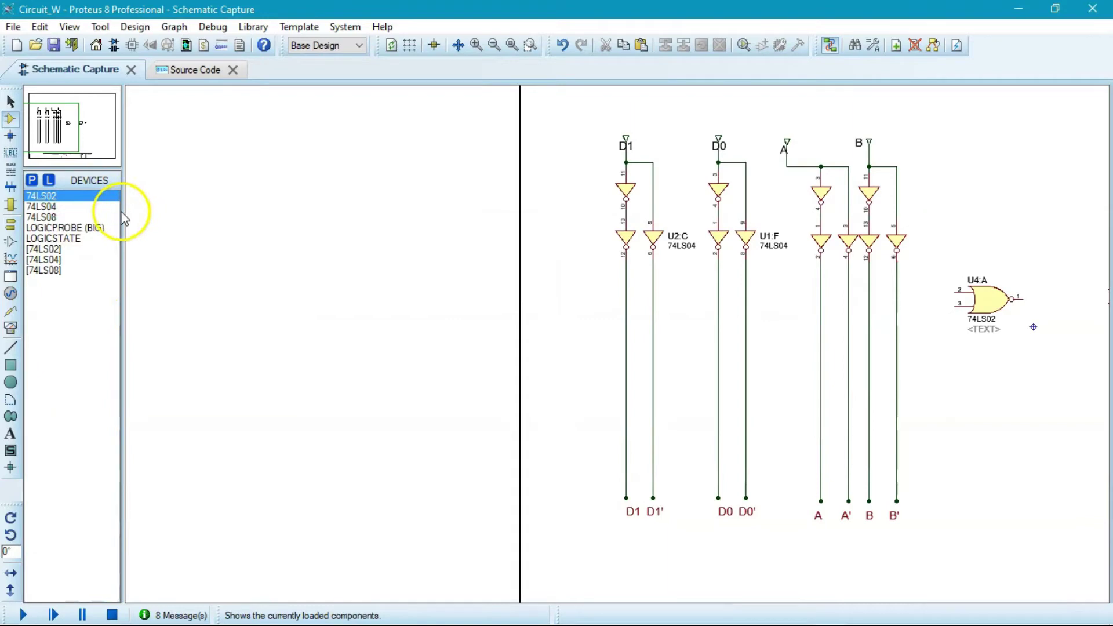
pyautogui.moveTo(122, 211); pyautogui.dragTo(141, 210)
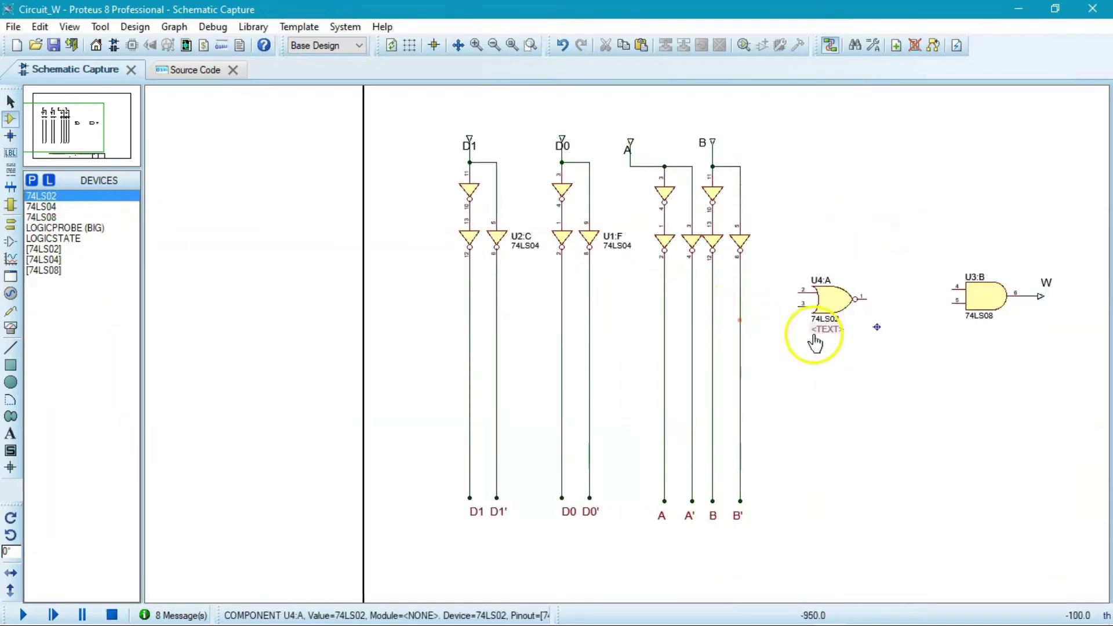
# - Wire pin 2 of the 74LS02 NOR gate to the A' line and pin 3 to the B line
pyautogui.scroll(1, 756, 321)
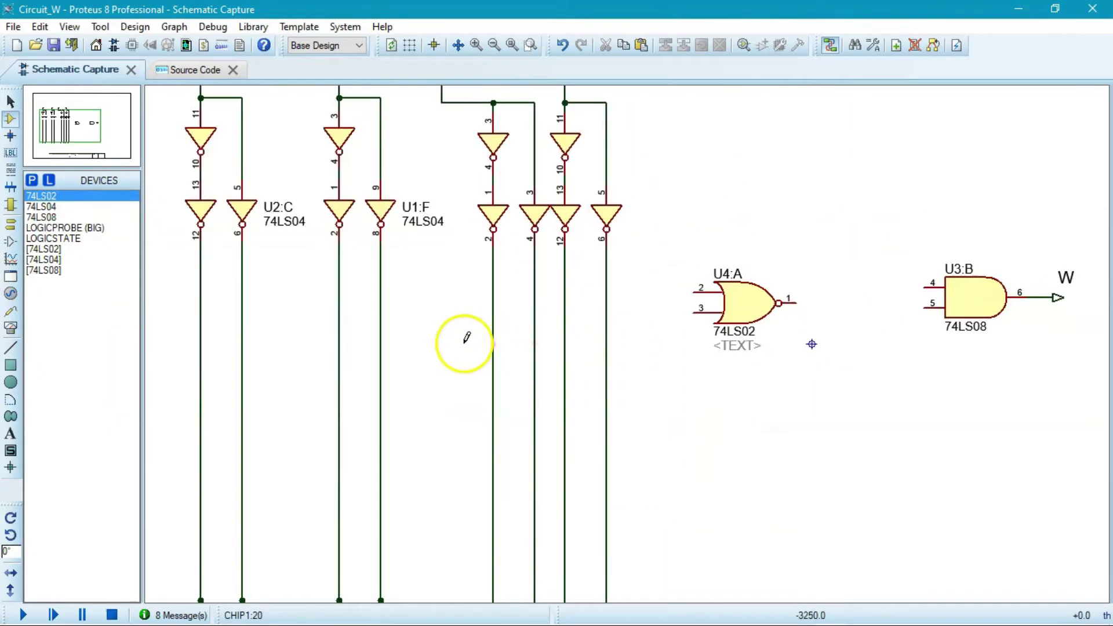
pyautogui.scroll(-1, 454, 342)
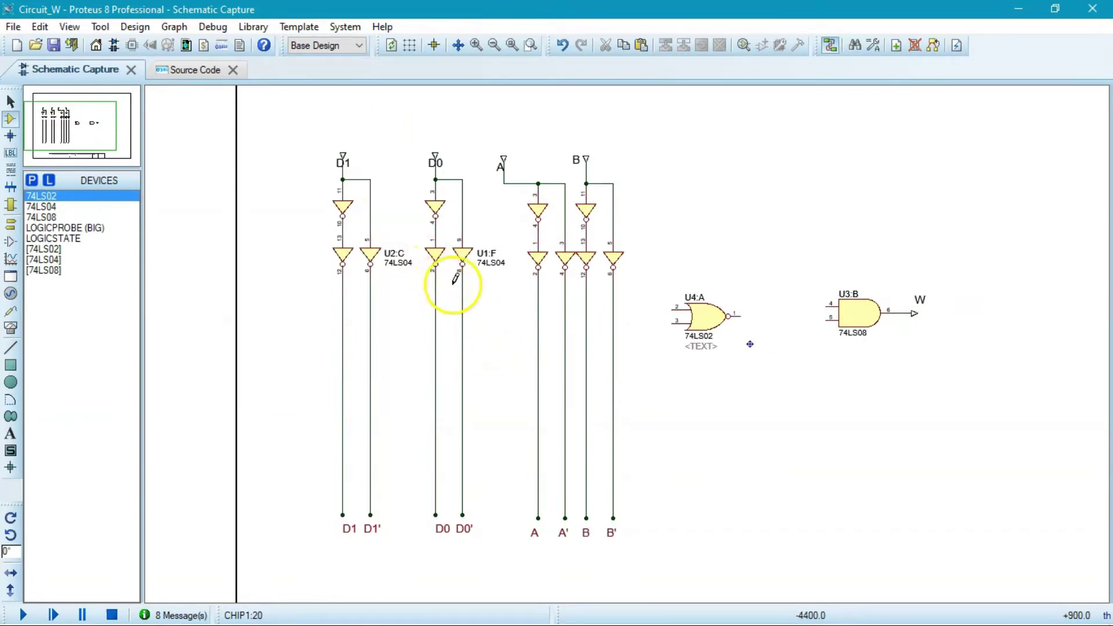
pyautogui.click(673, 307)
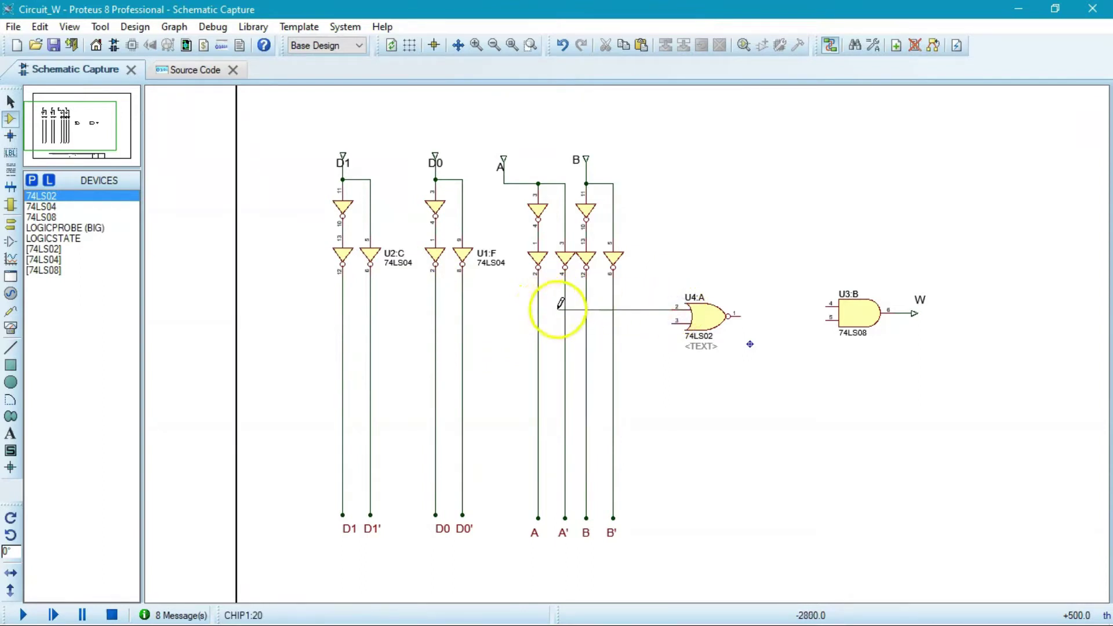
pyautogui.click(566, 309)
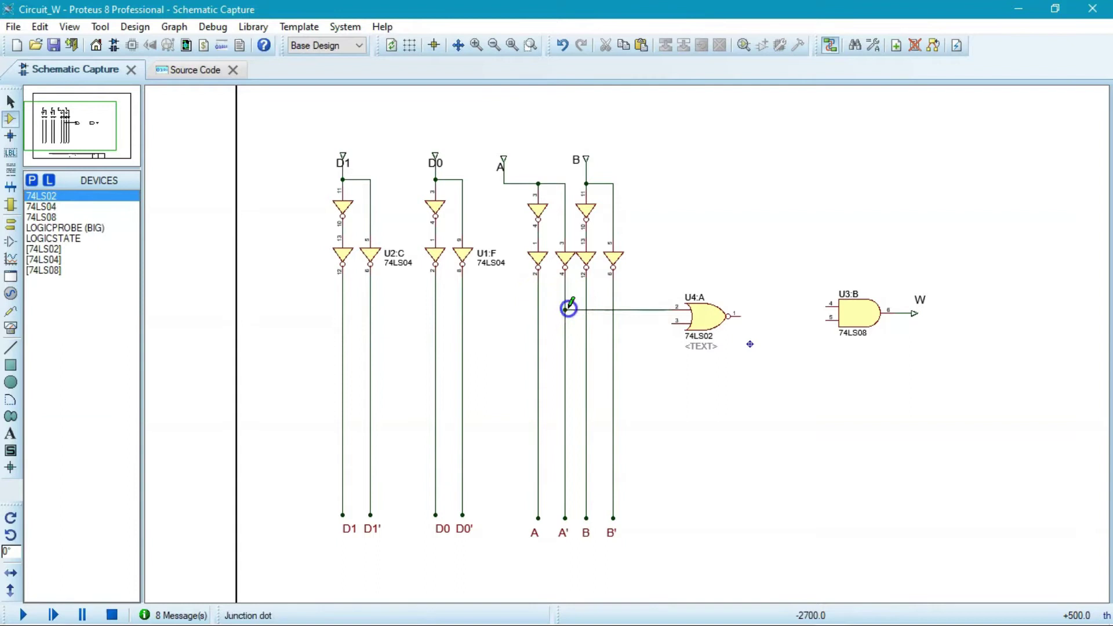
pyautogui.click(676, 318)
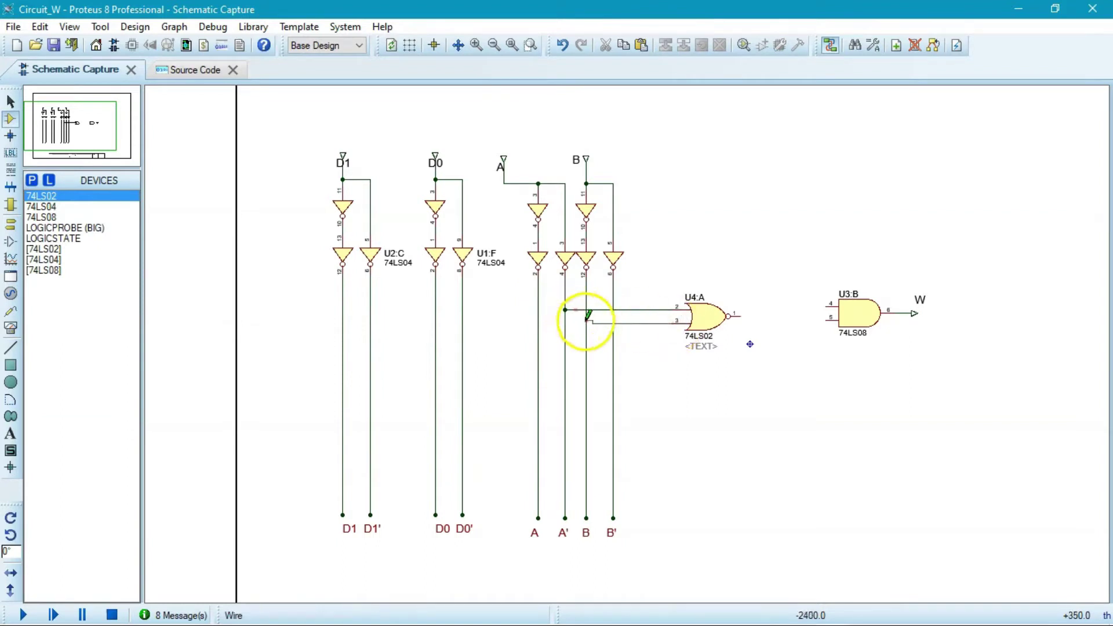
pyautogui.click(587, 323)
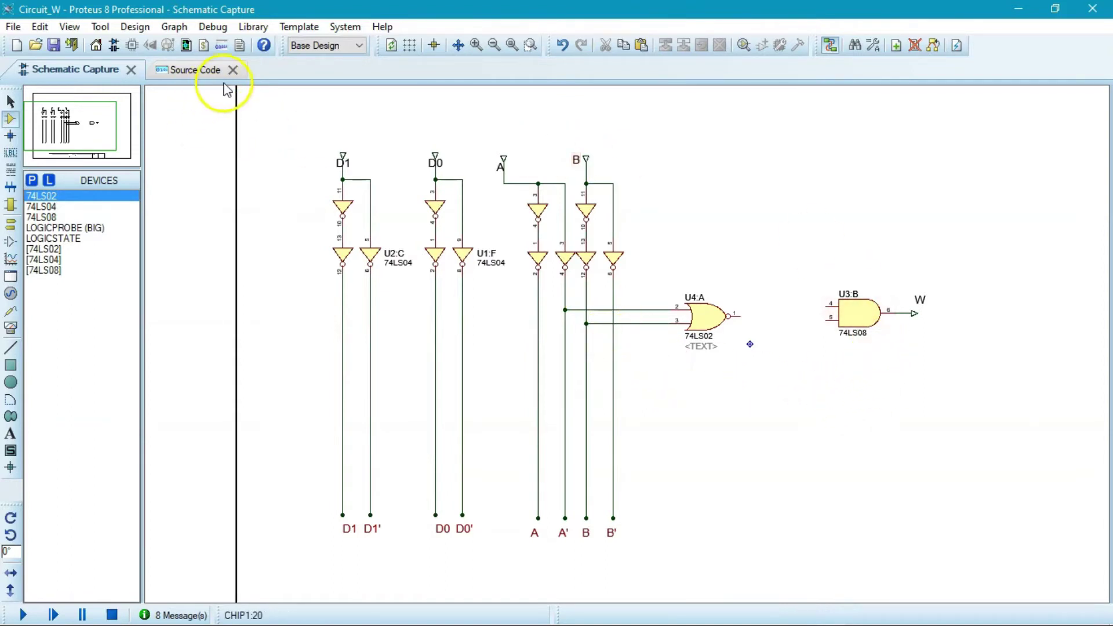
pyautogui.scroll(2, 629, 339)
pyautogui.scroll(1, 630, 339)
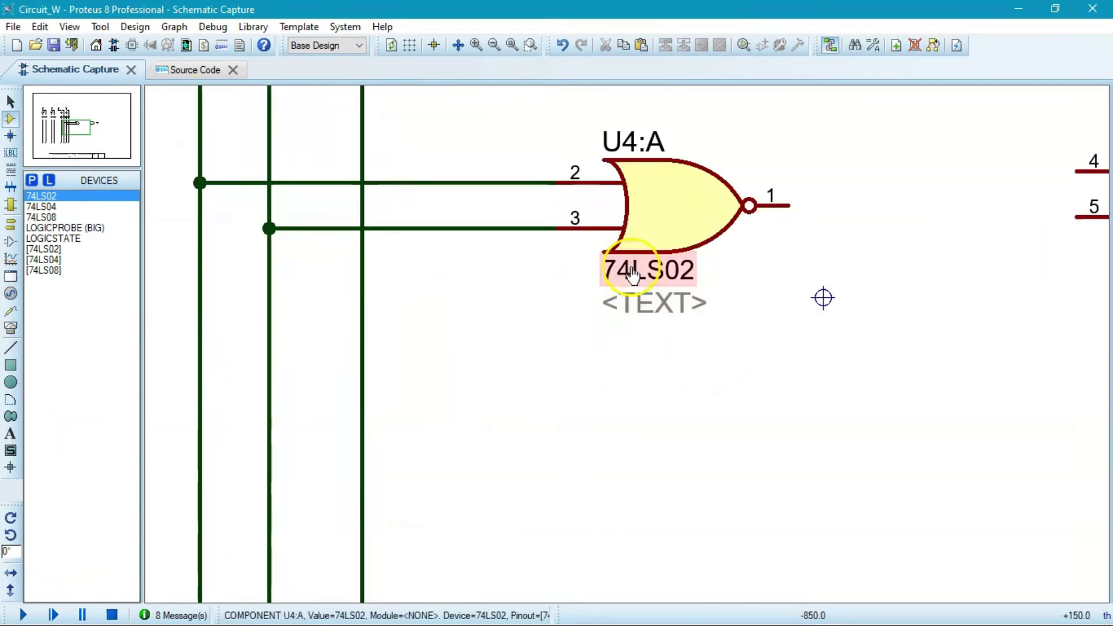
# - Remove the <TEXT> placeholder from the 74LS02 NOR gate by way of its component properties
pyautogui.scroll(-6, 655, 280)
pyautogui.scroll(3, 638, 348)
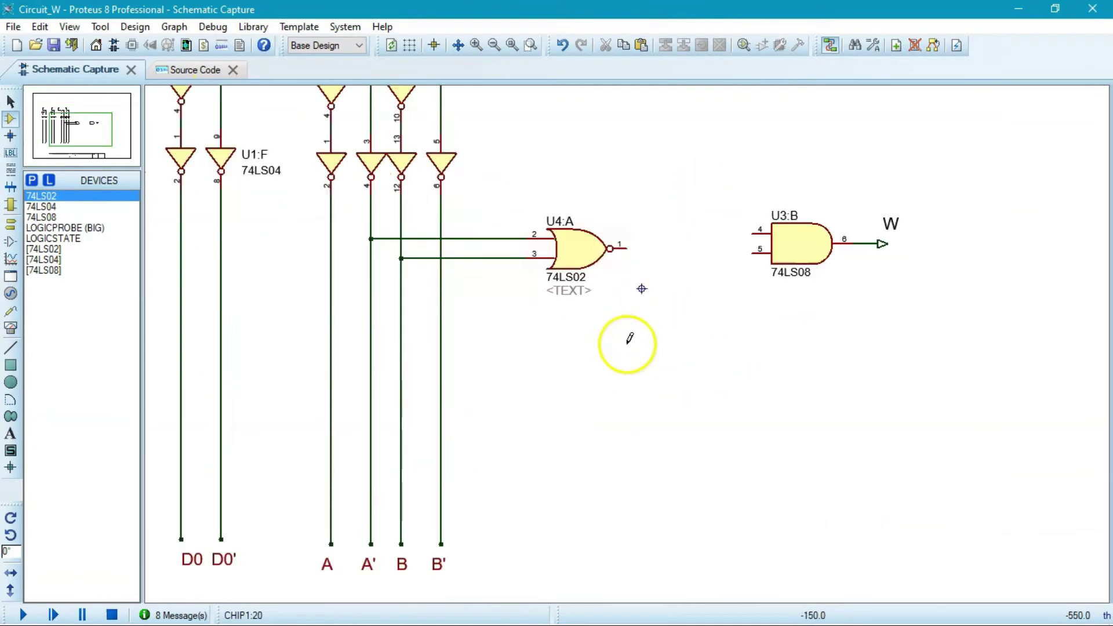
pyautogui.scroll(2, 590, 302)
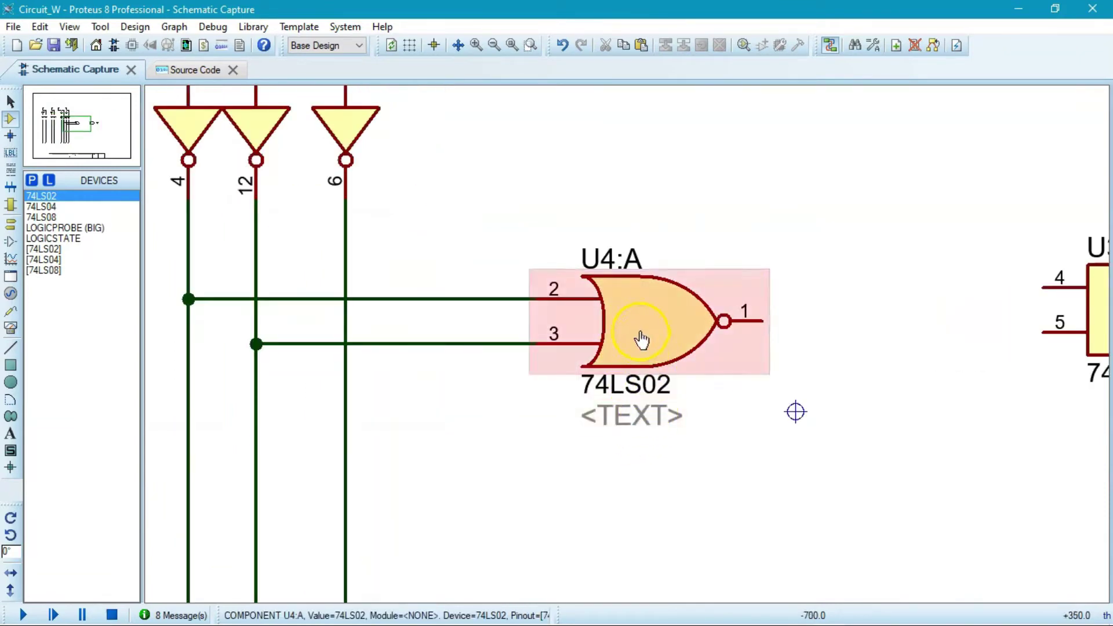
pyautogui.rightClick(641, 339)
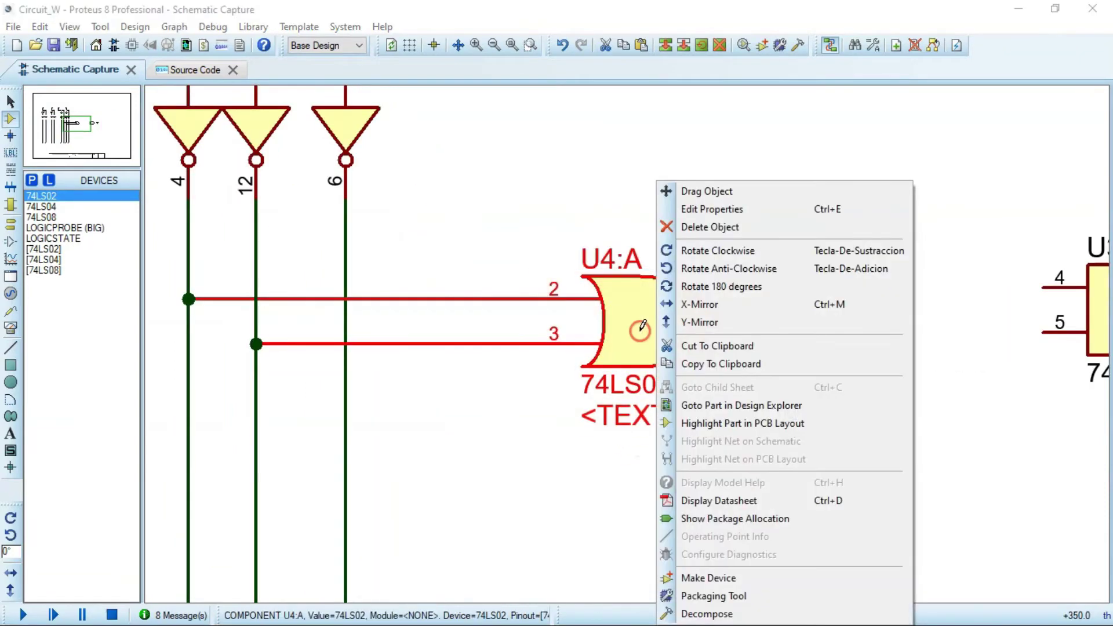
pyautogui.click(717, 208)
pyautogui.click(416, 331)
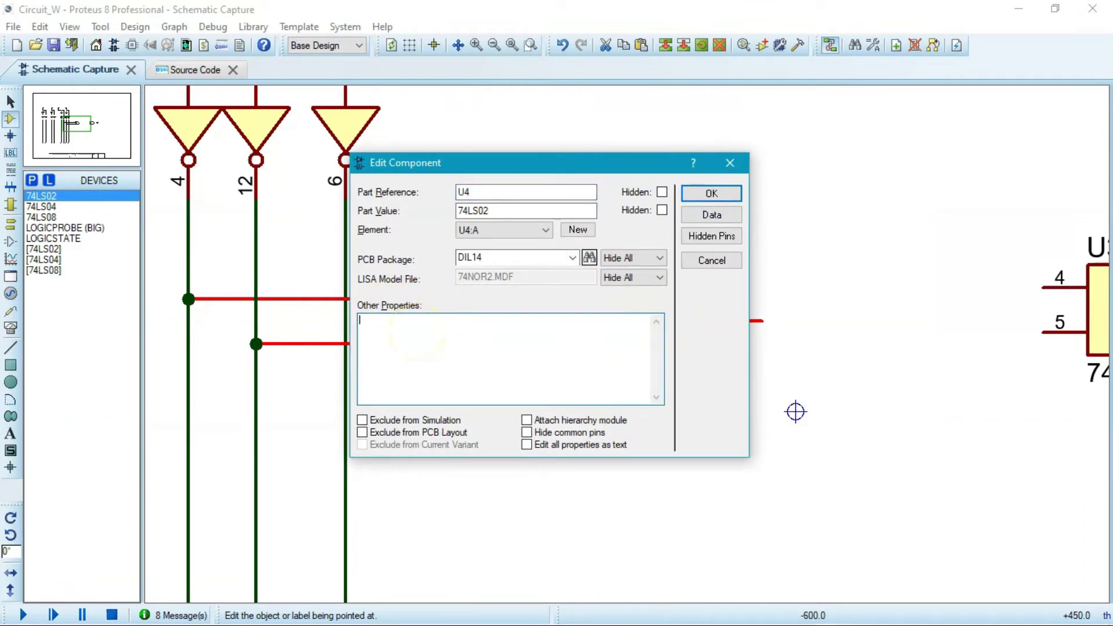
pyautogui.click(708, 193)
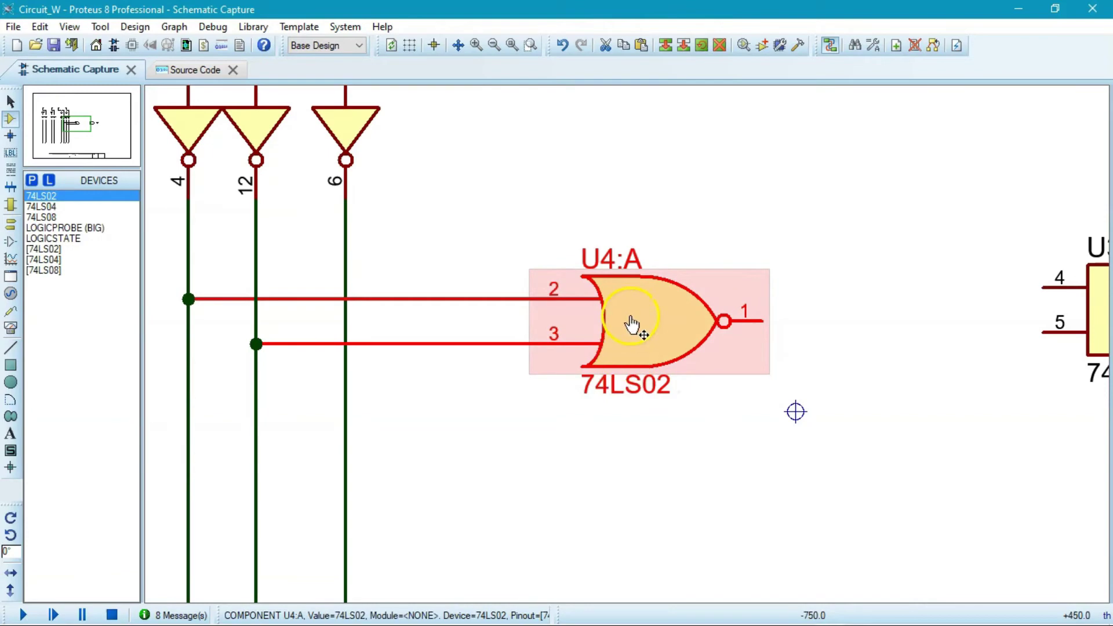
# - Add the 74LS00 2-input NAND gate to the device list and place one below and between the NOR and AND gates
pyautogui.scroll(-1, 603, 319)
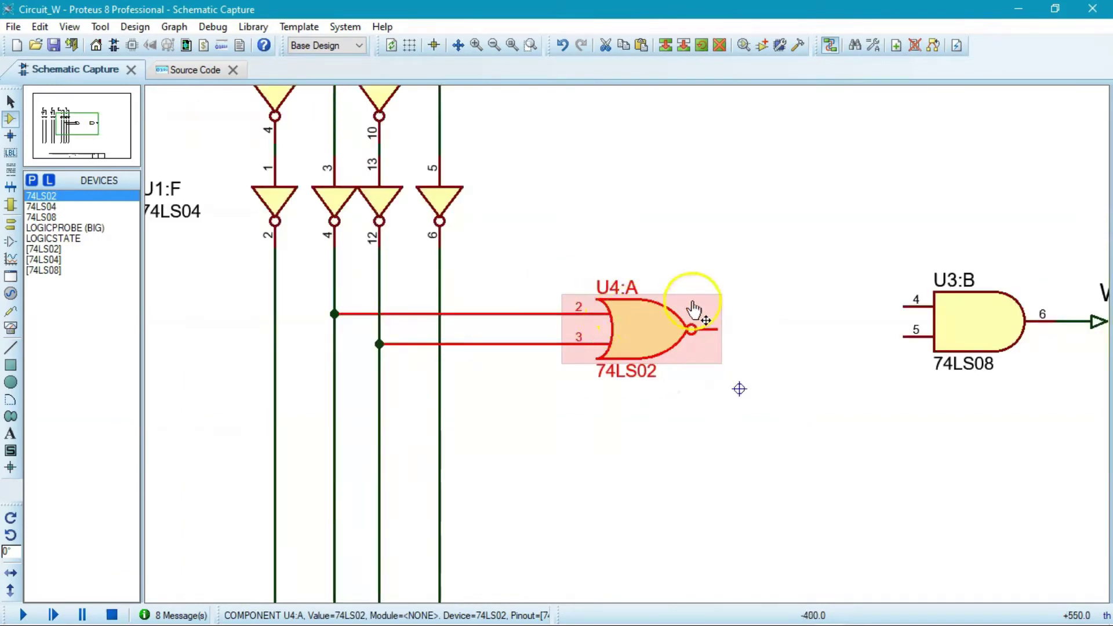
pyautogui.click(745, 45)
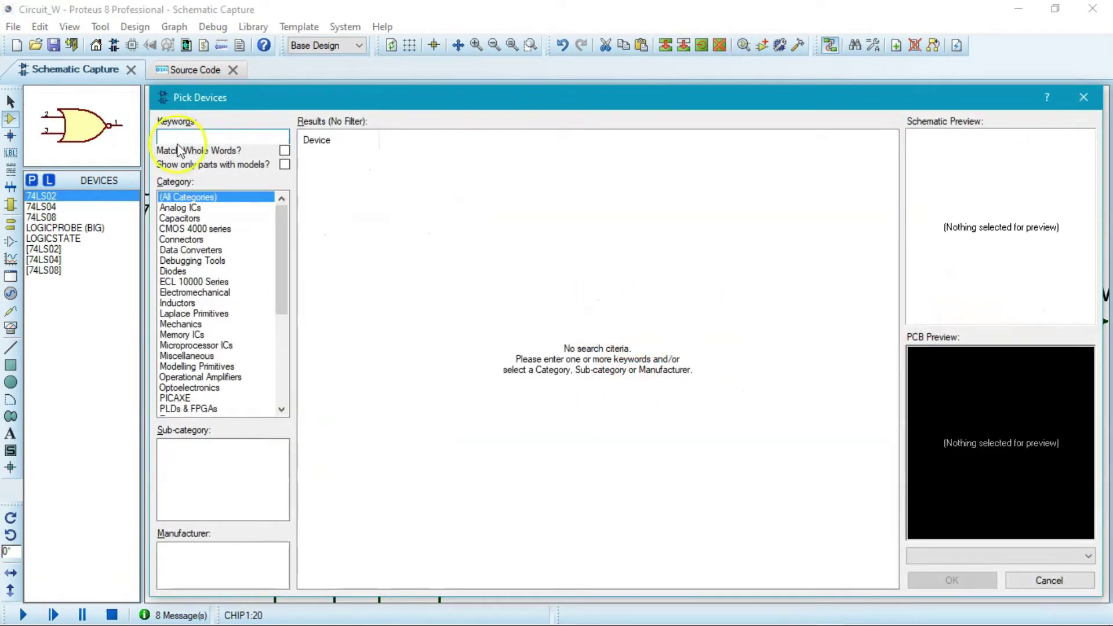
pyautogui.write('74ls00')
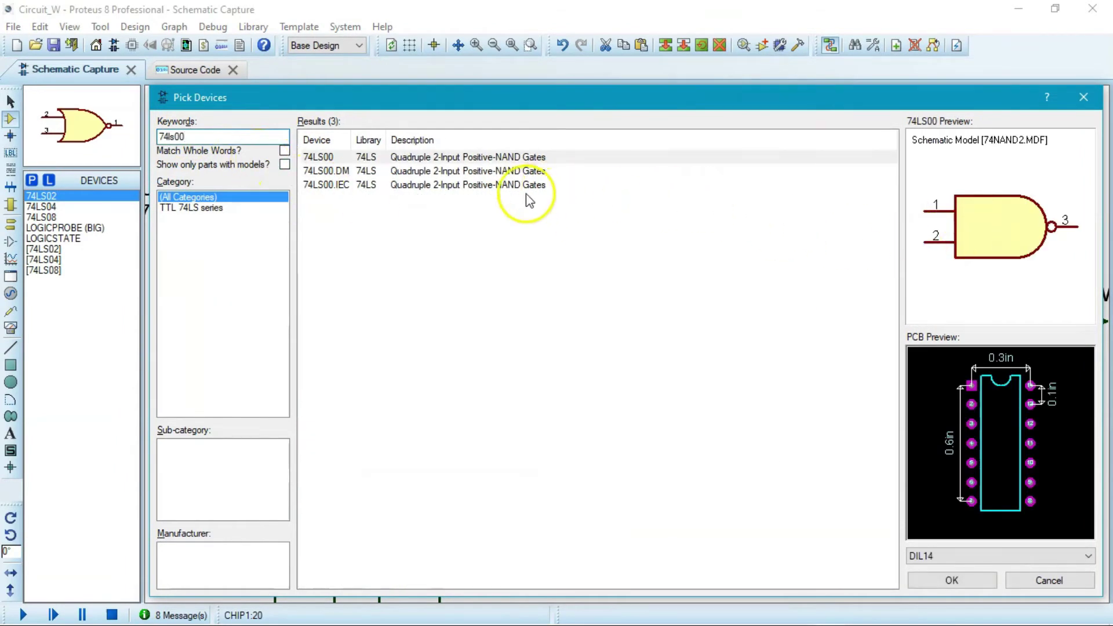
pyautogui.doubleClick(322, 157)
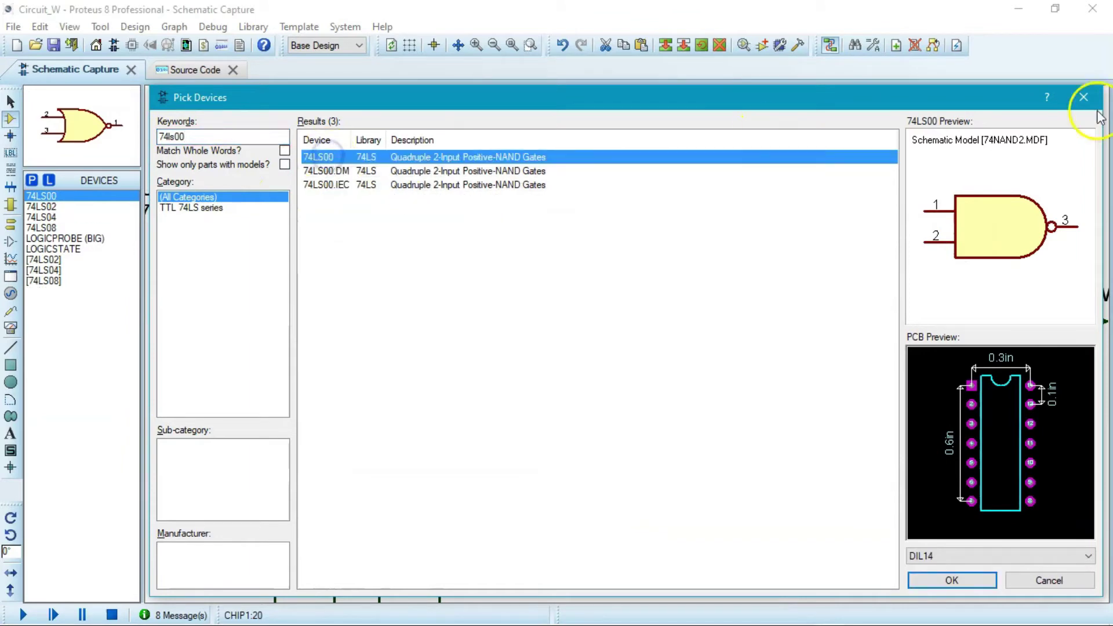
pyautogui.click(1083, 99)
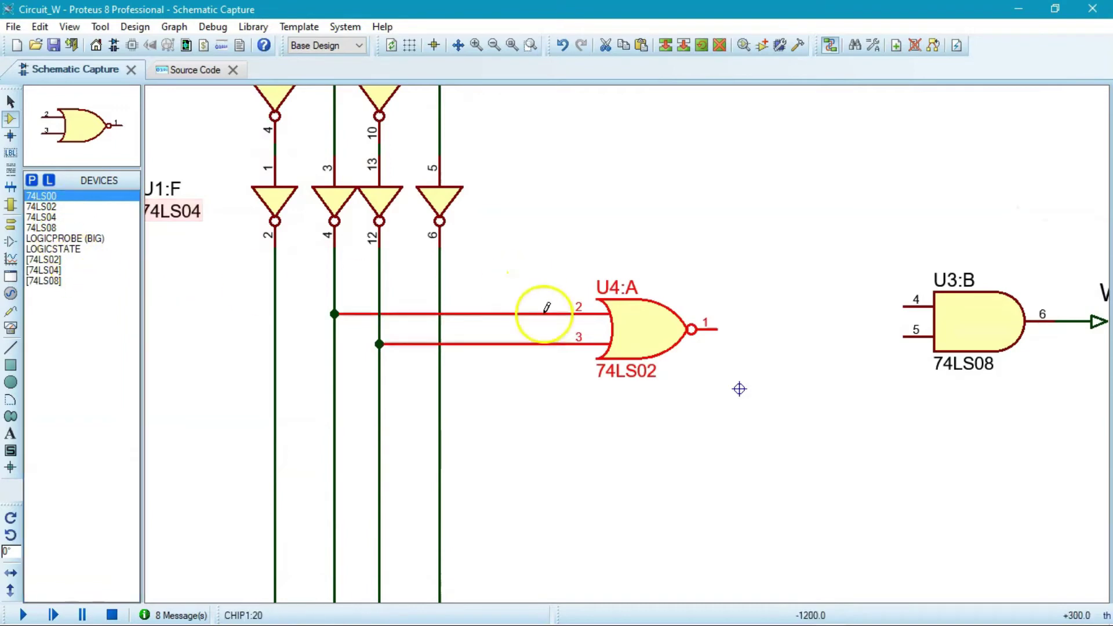
pyautogui.click(820, 391)
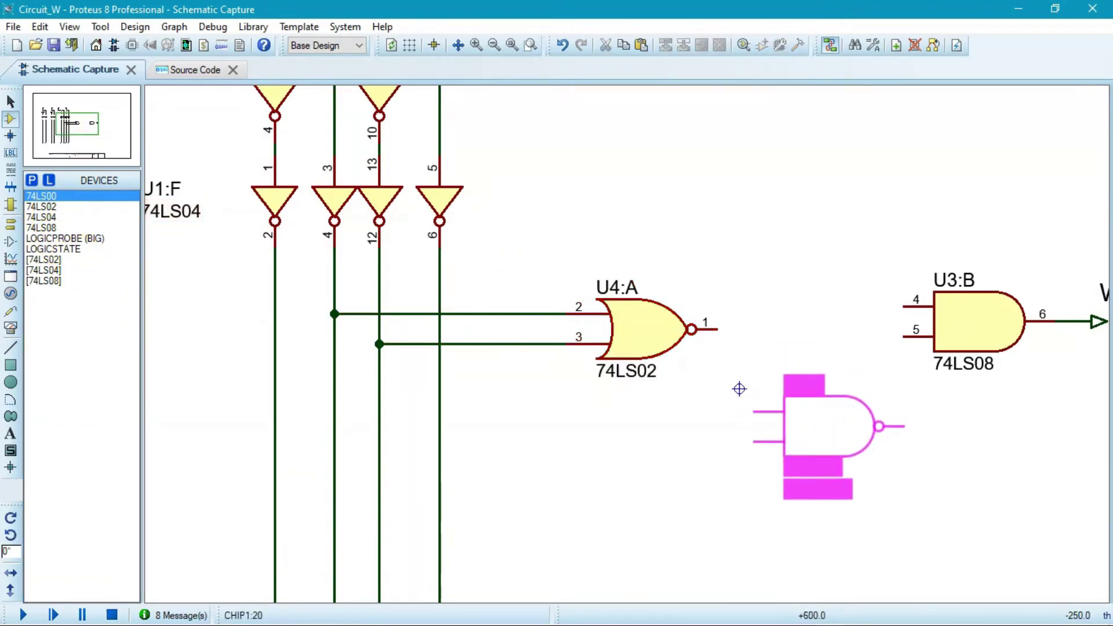
pyautogui.click(826, 412)
# - Wire the NOR gate's output to pin 1 of the 74LS00 NAND gate and remove the NAND's <TEXT> placeholder
pyautogui.moveTo(724, 328); pyautogui.dragTo(757, 408)
pyautogui.rightClick(800, 458)
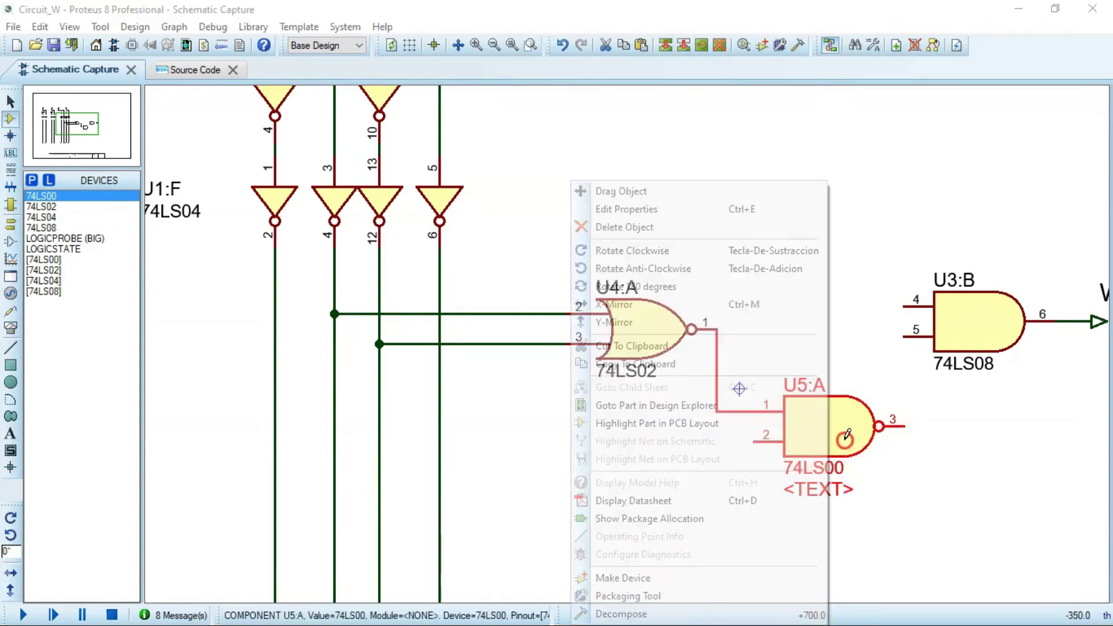
pyautogui.click(661, 214)
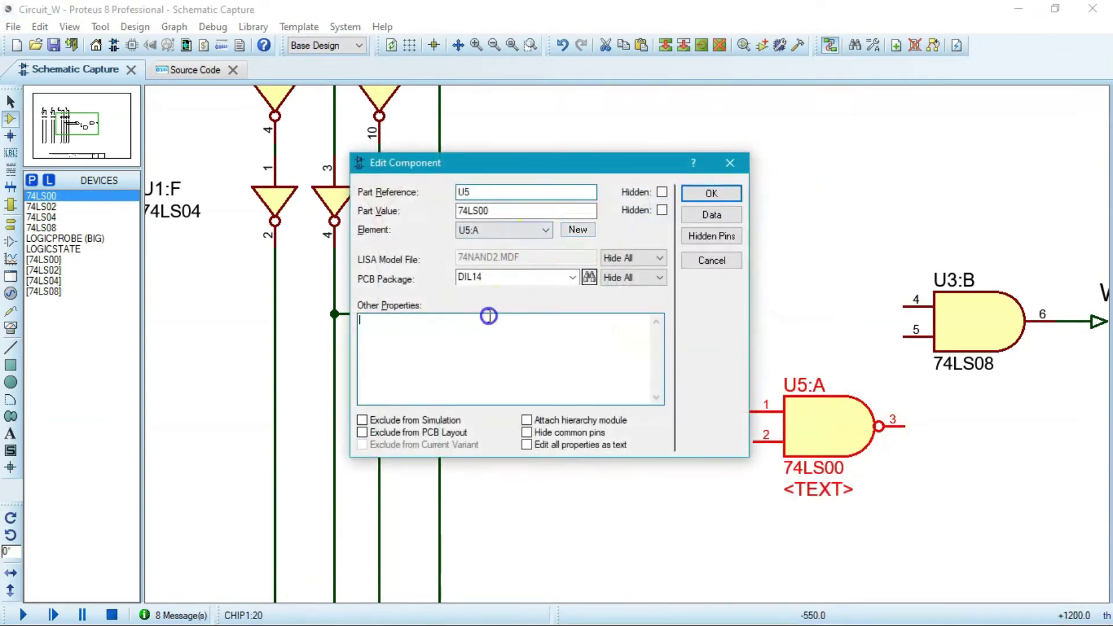
pyautogui.click(712, 194)
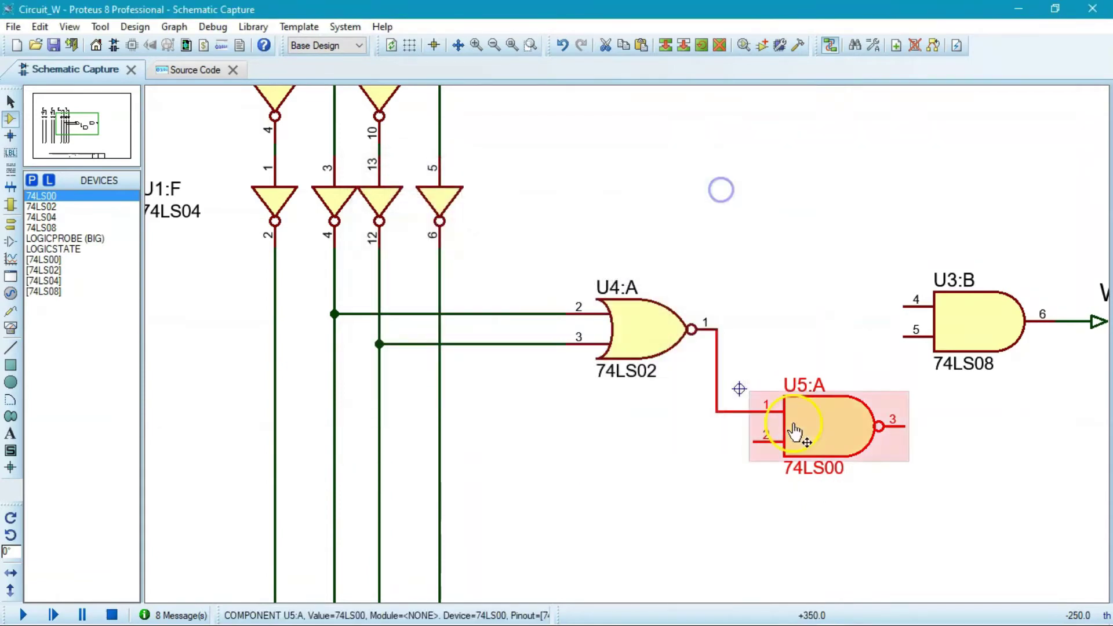
# - Wire pin 2 of the 74LS00 NAND gate to the D0' line
pyautogui.doubleClick(749, 442)
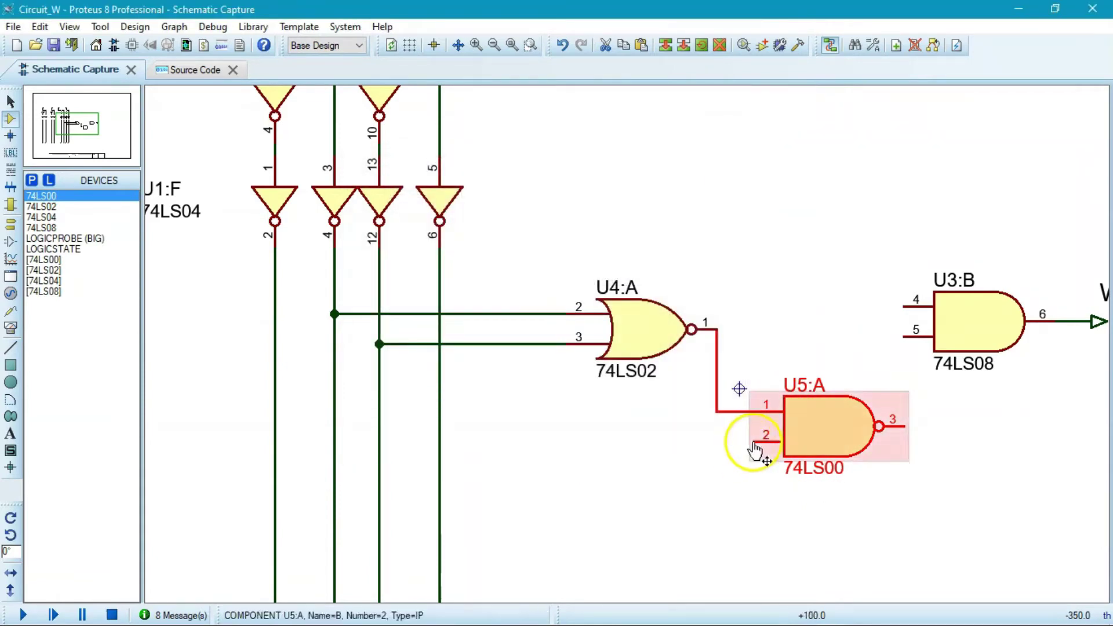
pyautogui.click(716, 261)
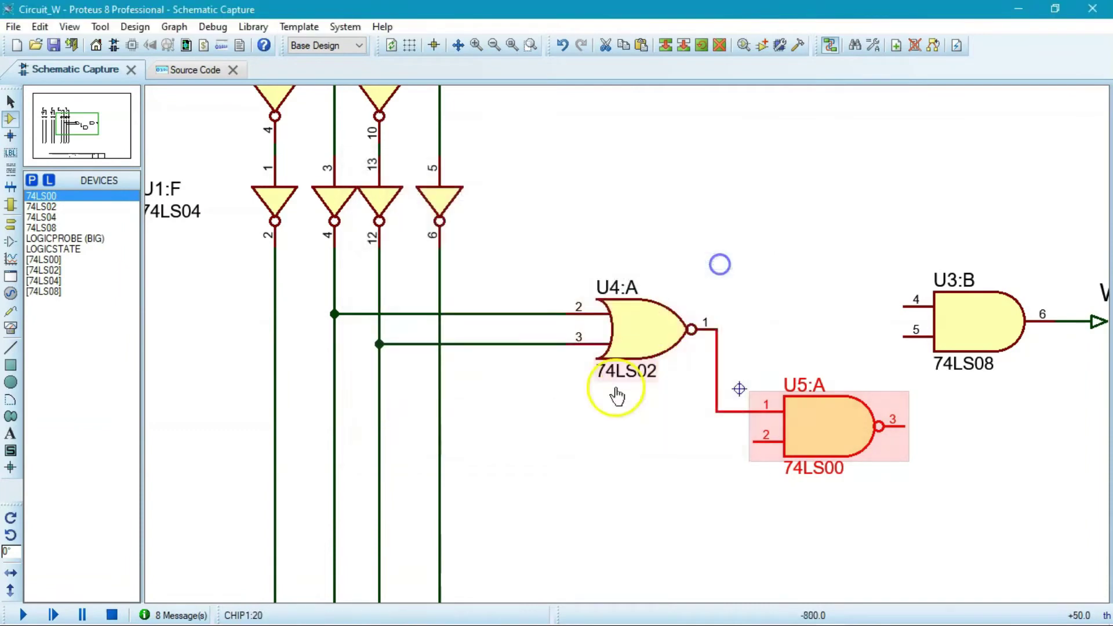
pyautogui.click(604, 430)
pyautogui.click(752, 441)
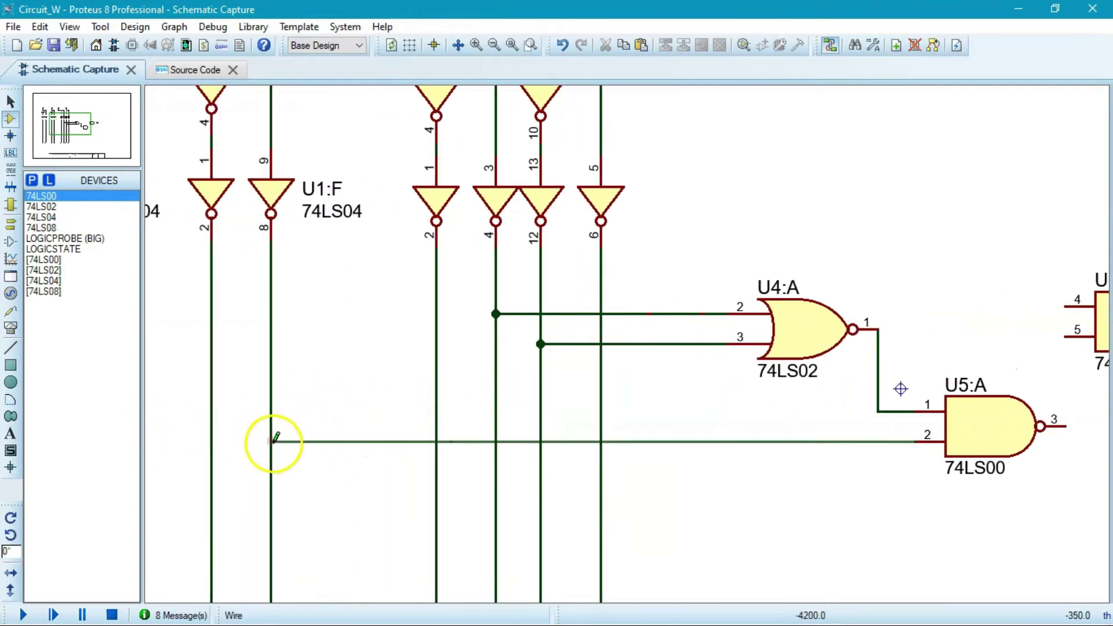
pyautogui.click(270, 442)
# - Move the AND gate with its W terminal below and right of the 74LS00 NAND gate, and wire its pin 4 to the NAND output
pyautogui.scroll(-5, 586, 347)
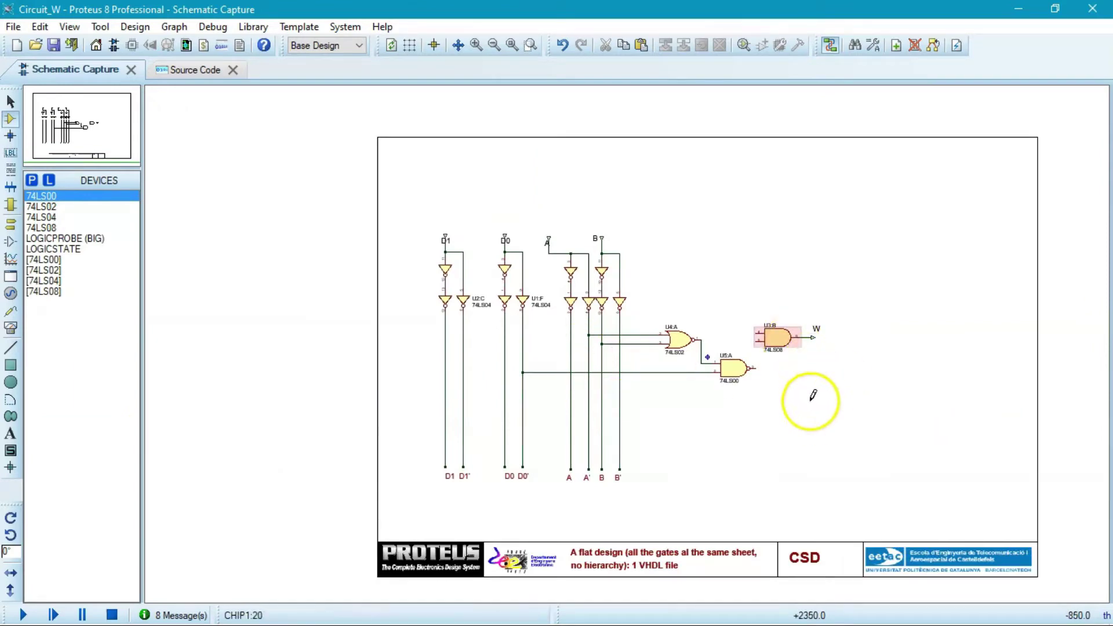
pyautogui.moveTo(903, 402); pyautogui.dragTo(746, 291)
pyautogui.moveTo(786, 328); pyautogui.dragTo(808, 404)
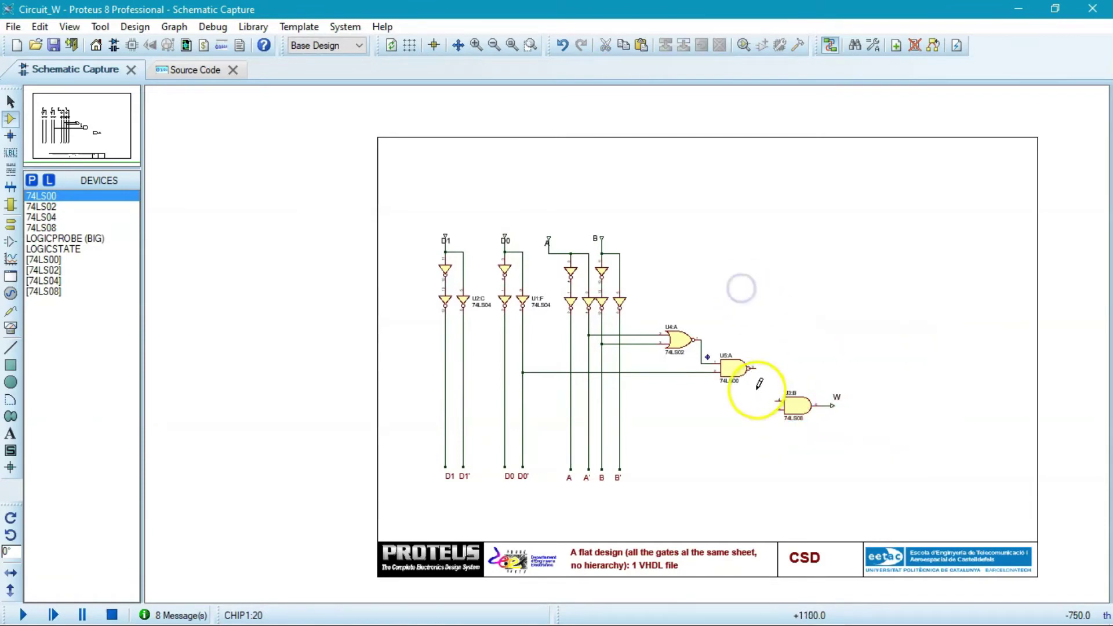
pyautogui.scroll(2, 758, 398)
pyautogui.click(676, 366)
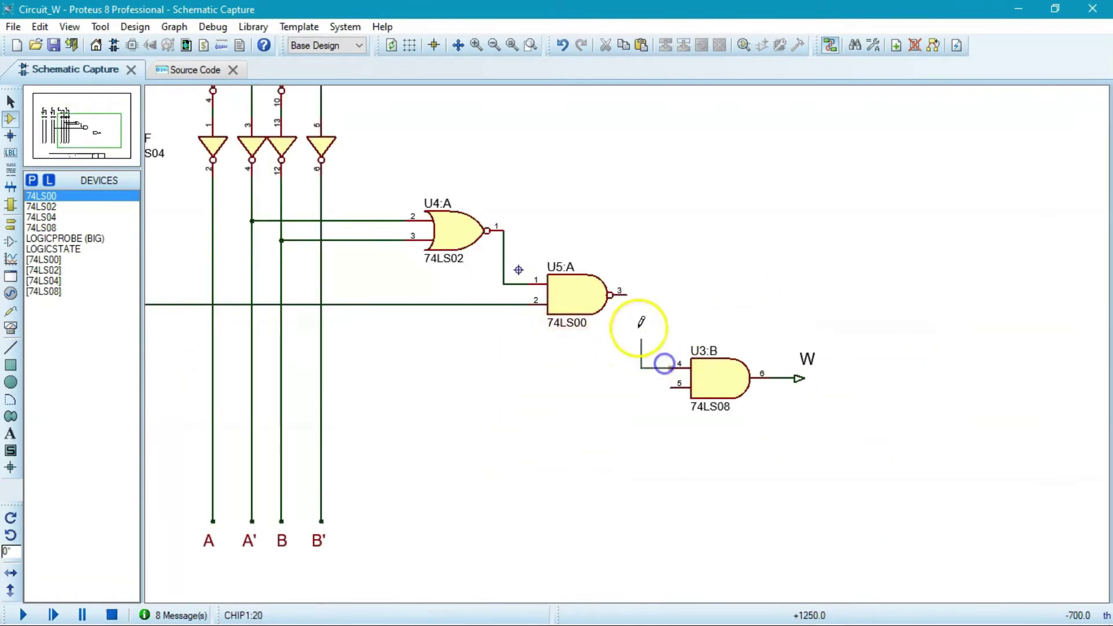
pyautogui.click(625, 295)
# - Add the 74LS20 4-input NAND gate to the device list and place one below the 74LS00, right of the B' line
pyautogui.scroll(-3, 458, 371)
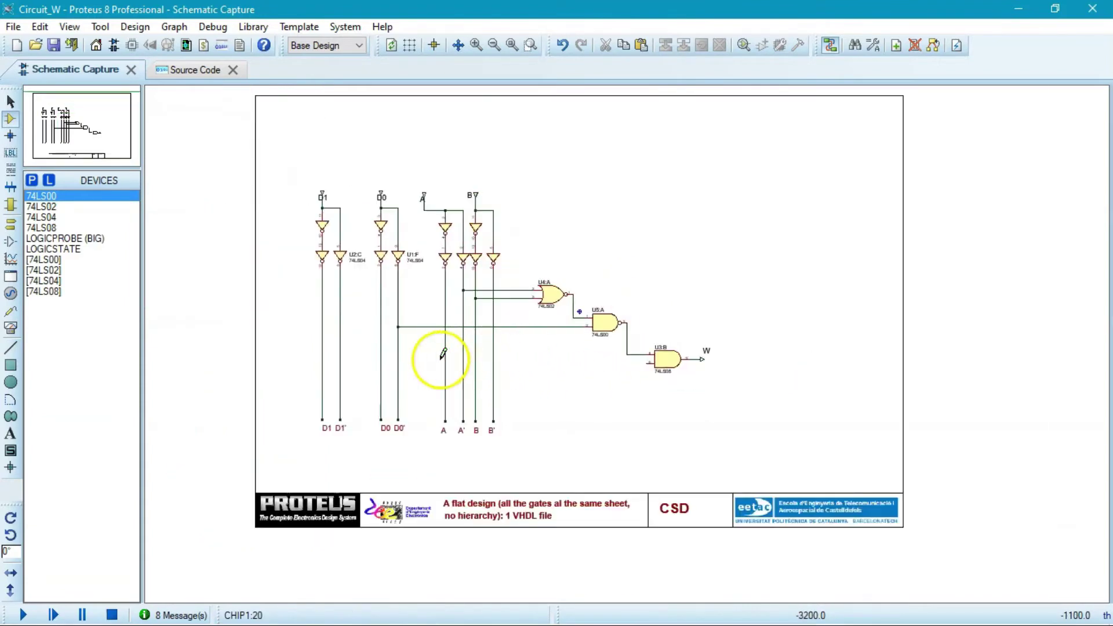
pyautogui.scroll(2, 654, 341)
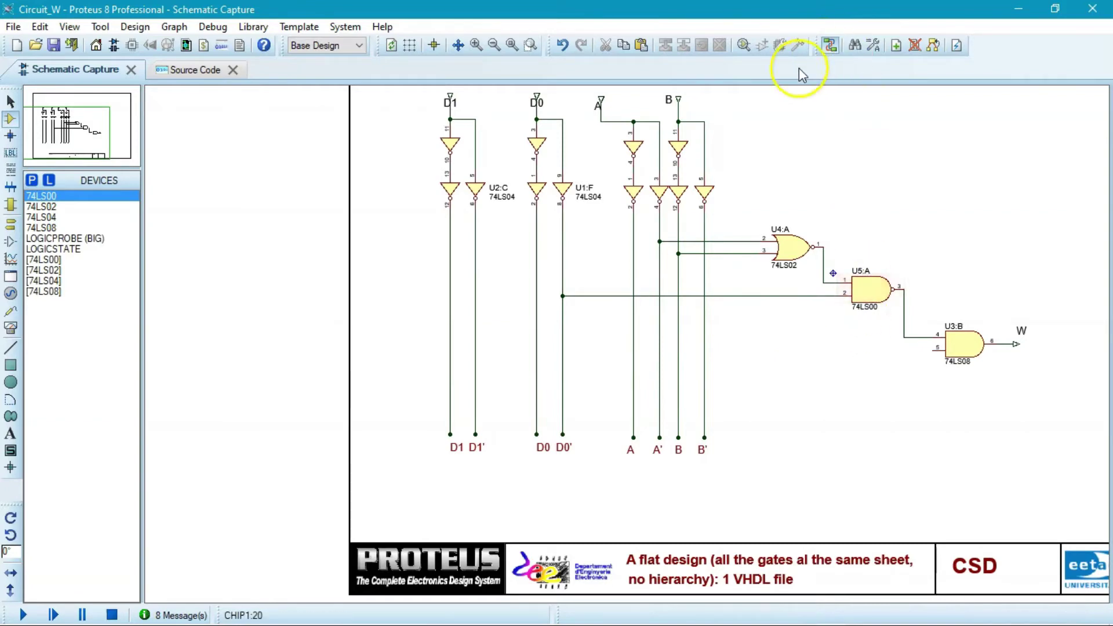
pyautogui.click(744, 46)
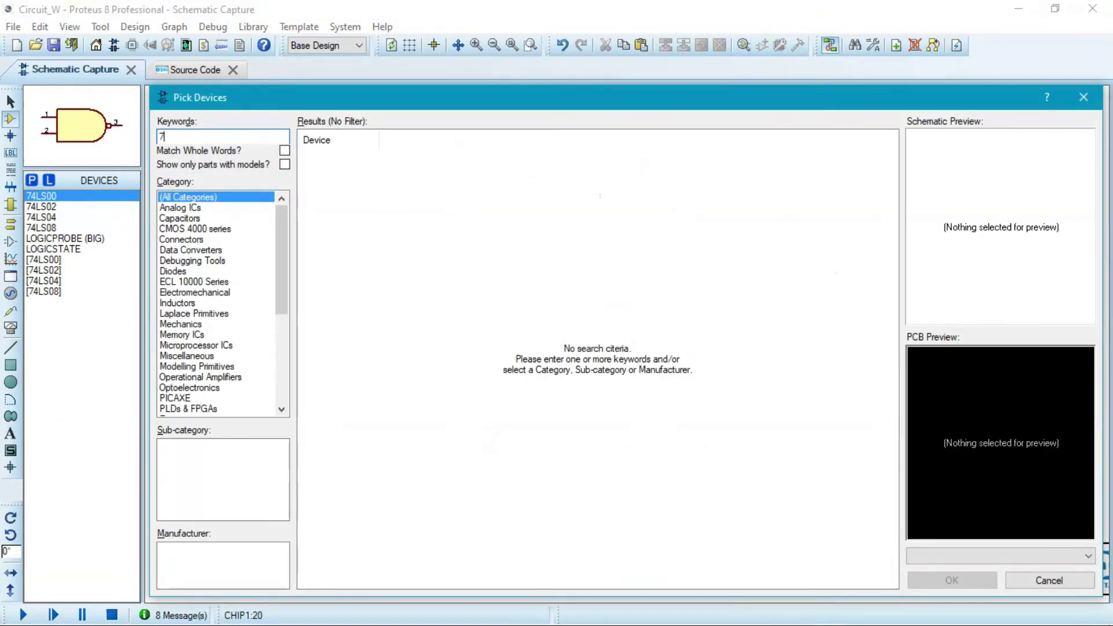
pyautogui.write('74LS20')
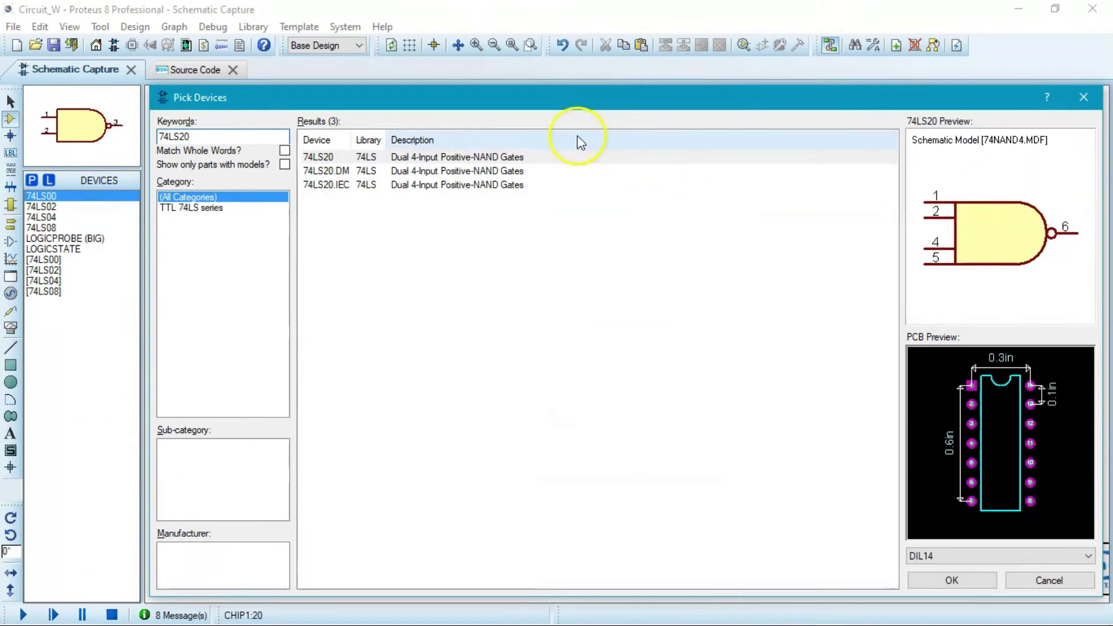
pyautogui.doubleClick(381, 162)
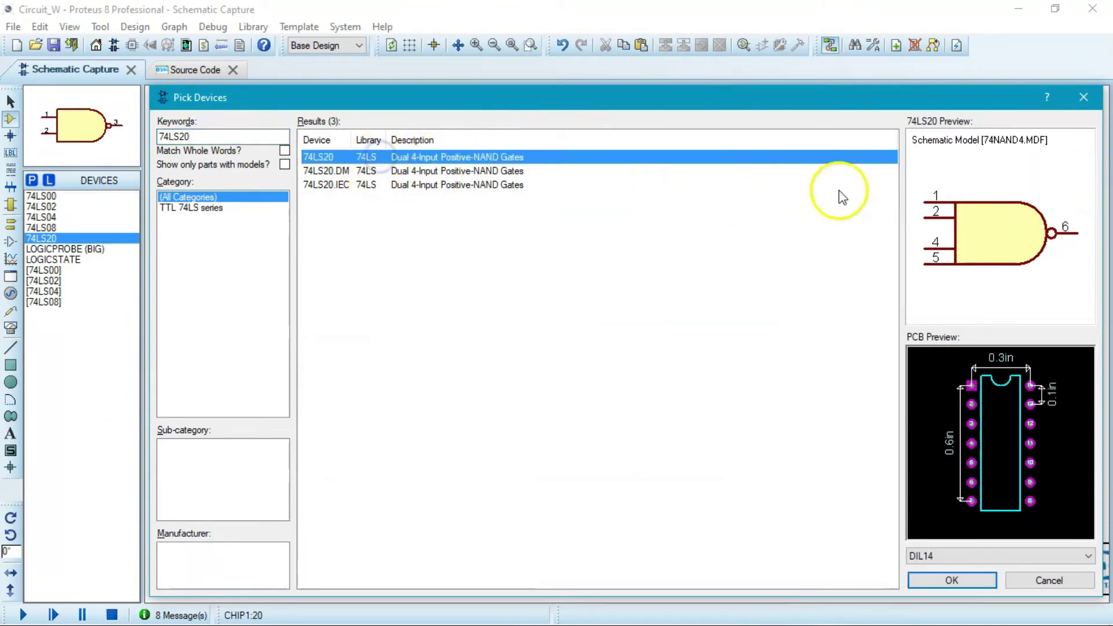
pyautogui.click(1083, 99)
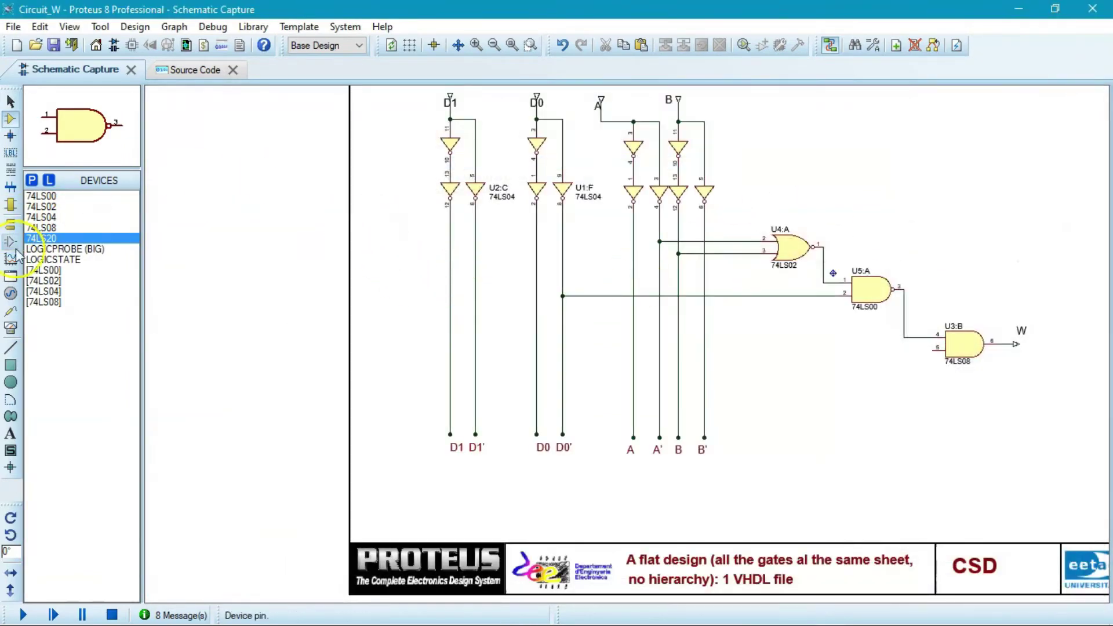
pyautogui.click(40, 227)
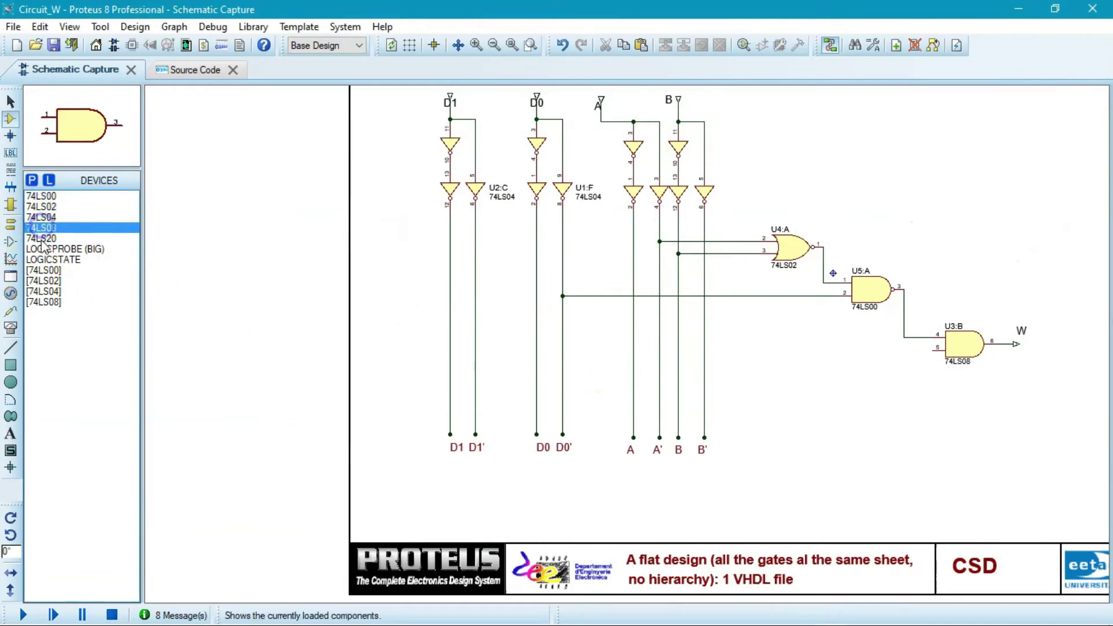
pyautogui.click(42, 238)
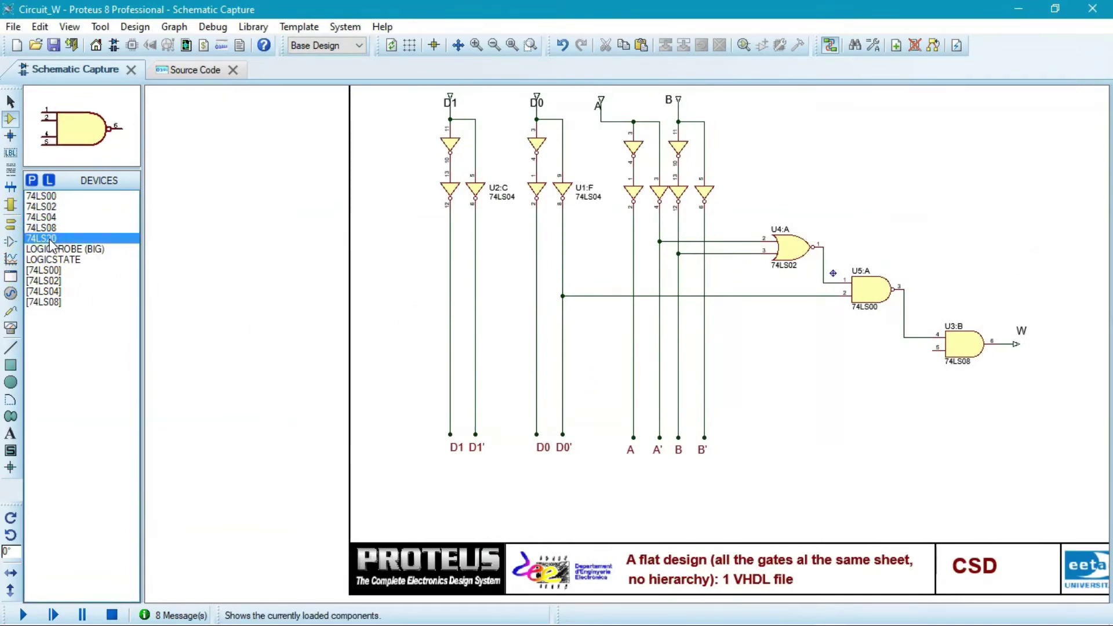
pyautogui.click(791, 368)
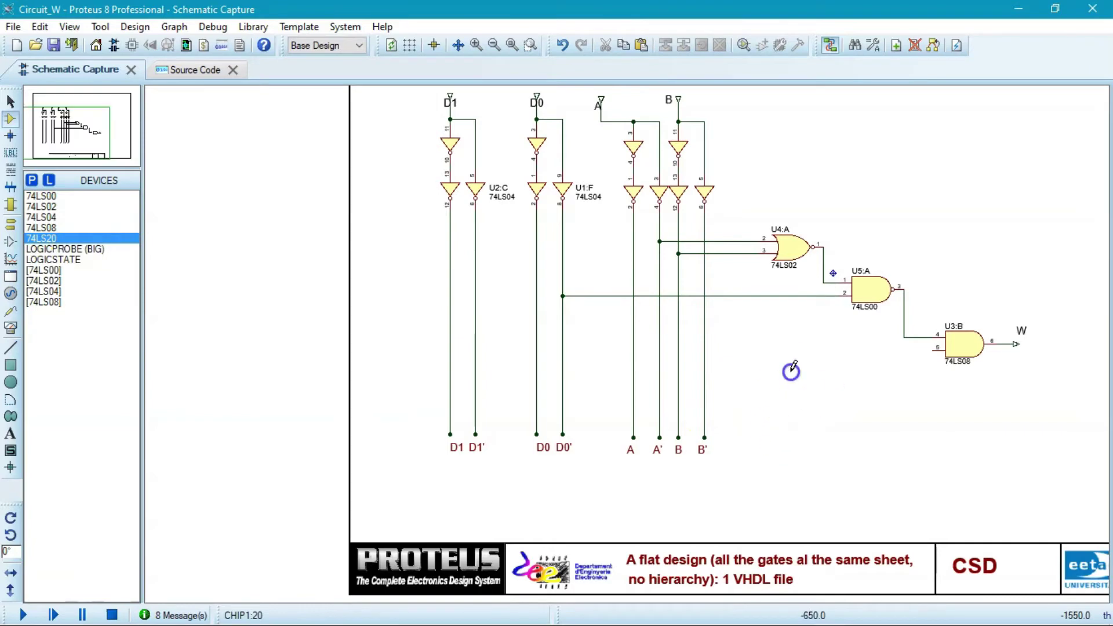
pyautogui.click(787, 387)
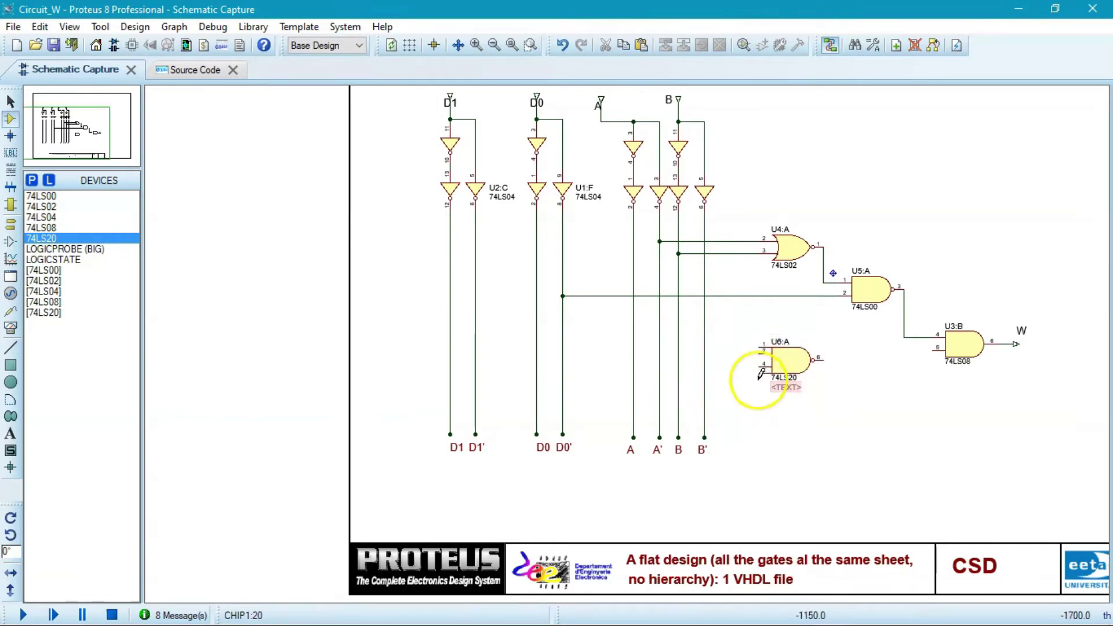
# - Place a POWER terminal below and left of the 74LS20 NAND gate and wire it to the gate's pin 5
pyautogui.scroll(2, 754, 377)
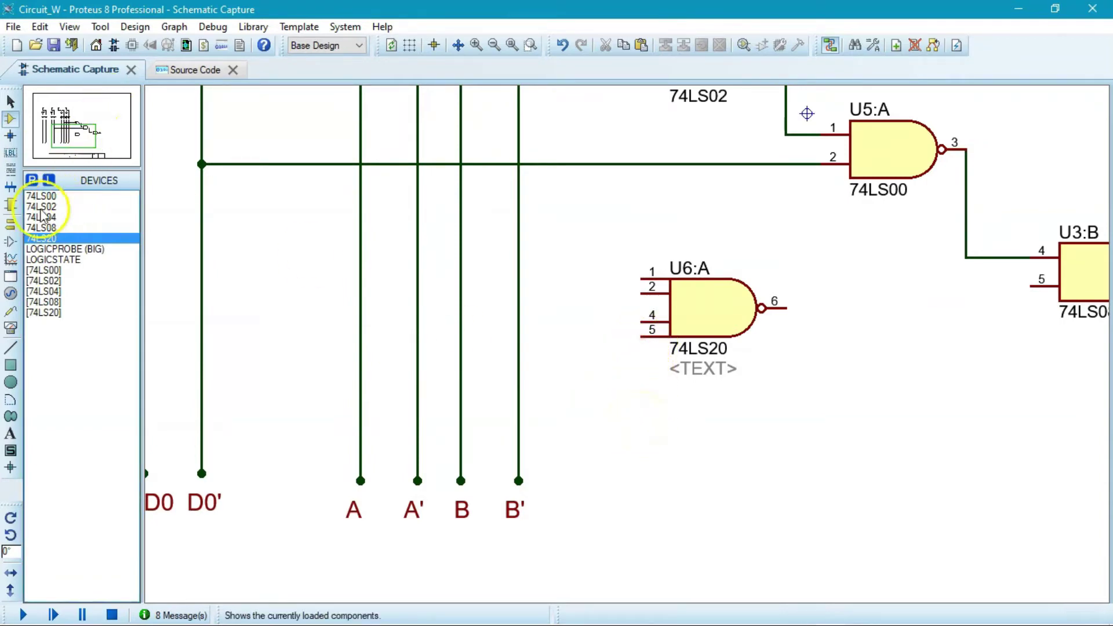
pyautogui.click(10, 226)
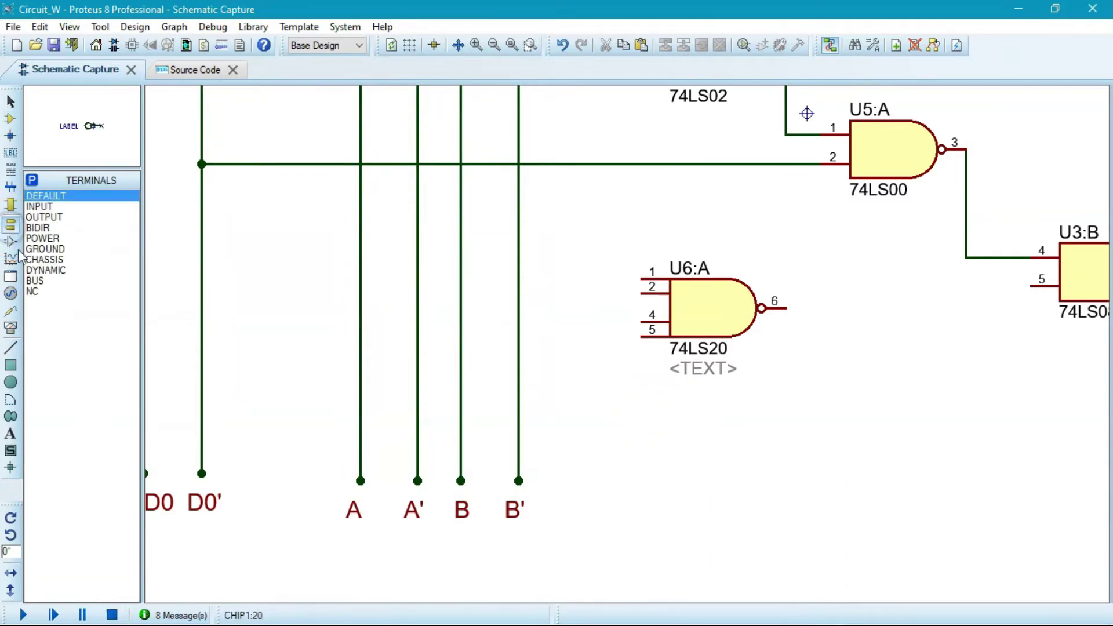
pyautogui.click(69, 250)
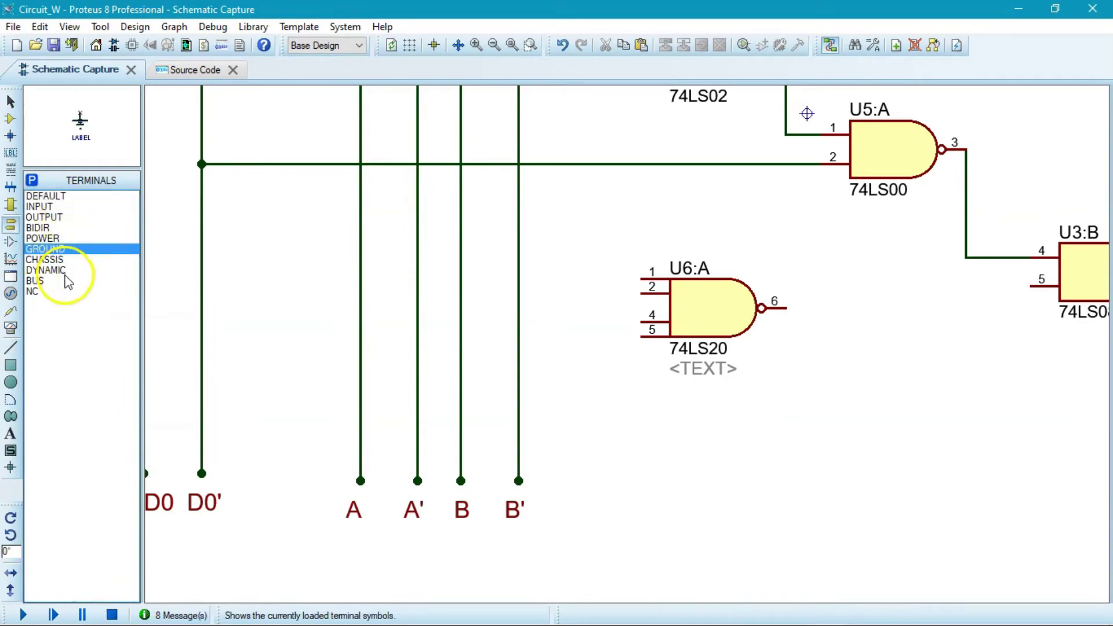
pyautogui.click(58, 238)
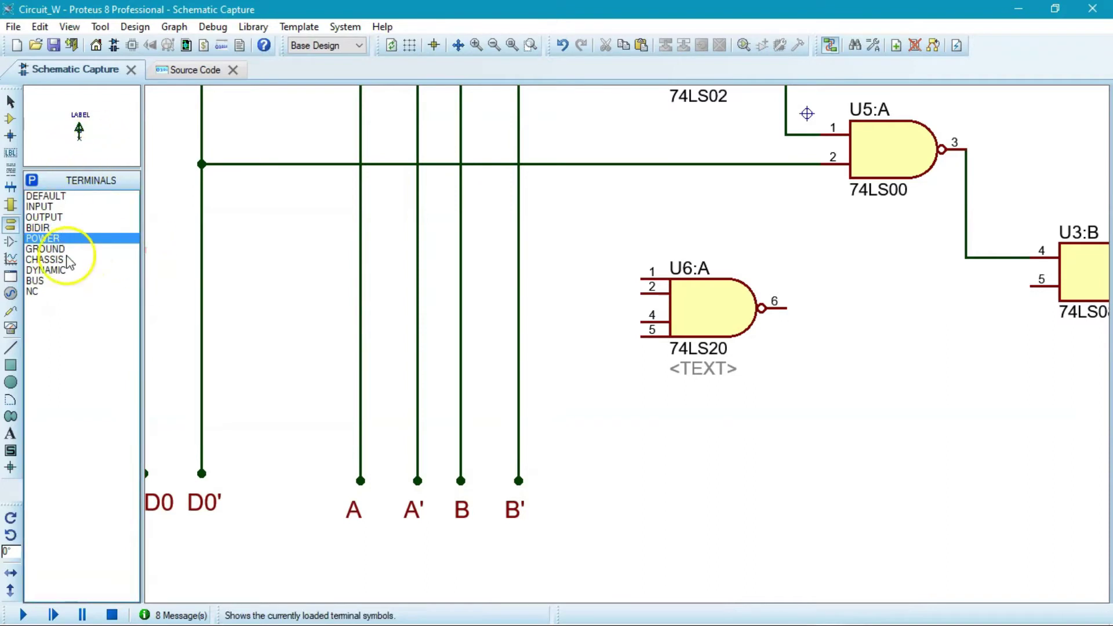
pyautogui.click(584, 409)
pyautogui.click(584, 426)
pyautogui.click(645, 332)
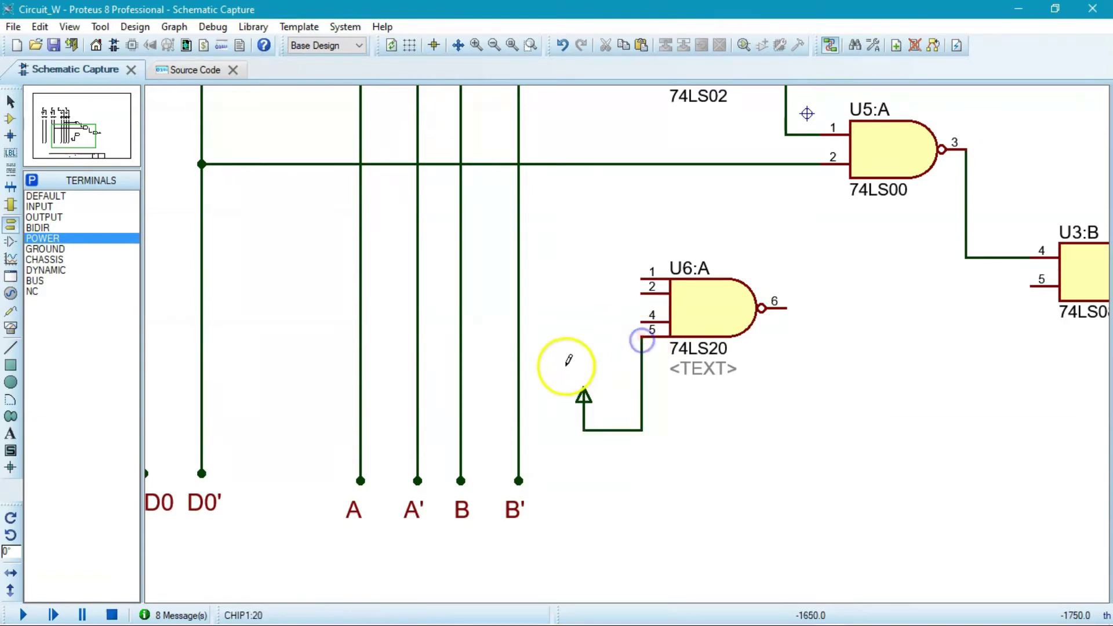
# - Wire the 74LS20 NAND gate's pin 1 to the D1' line, pin 2 to the A line and pin 4 to the B line
pyautogui.press('F7')
pyautogui.press('F6')
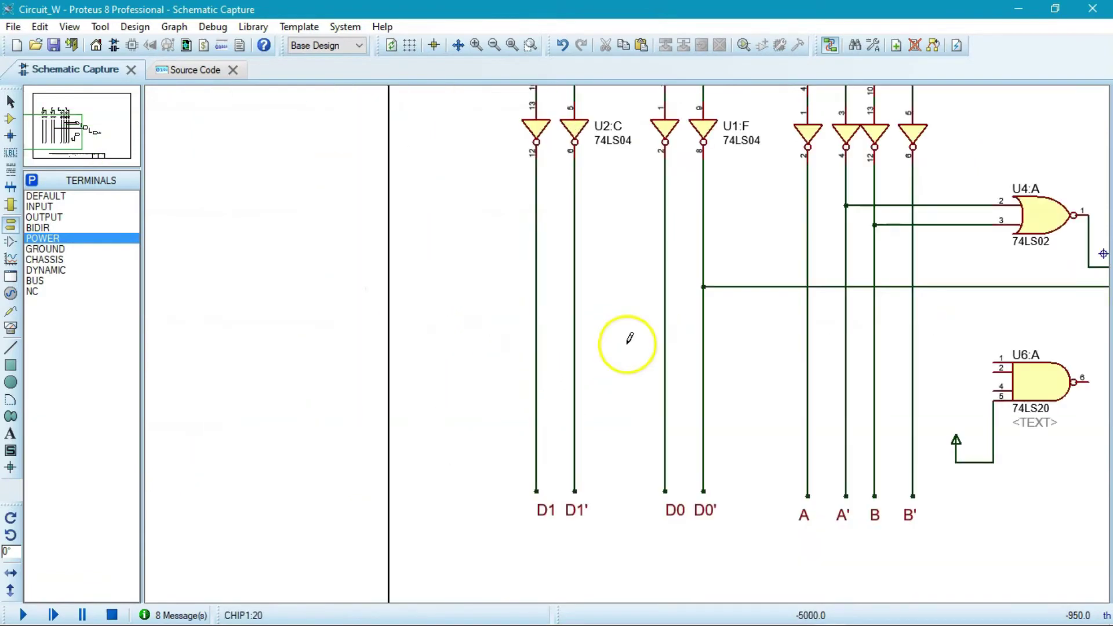
pyautogui.click(992, 363)
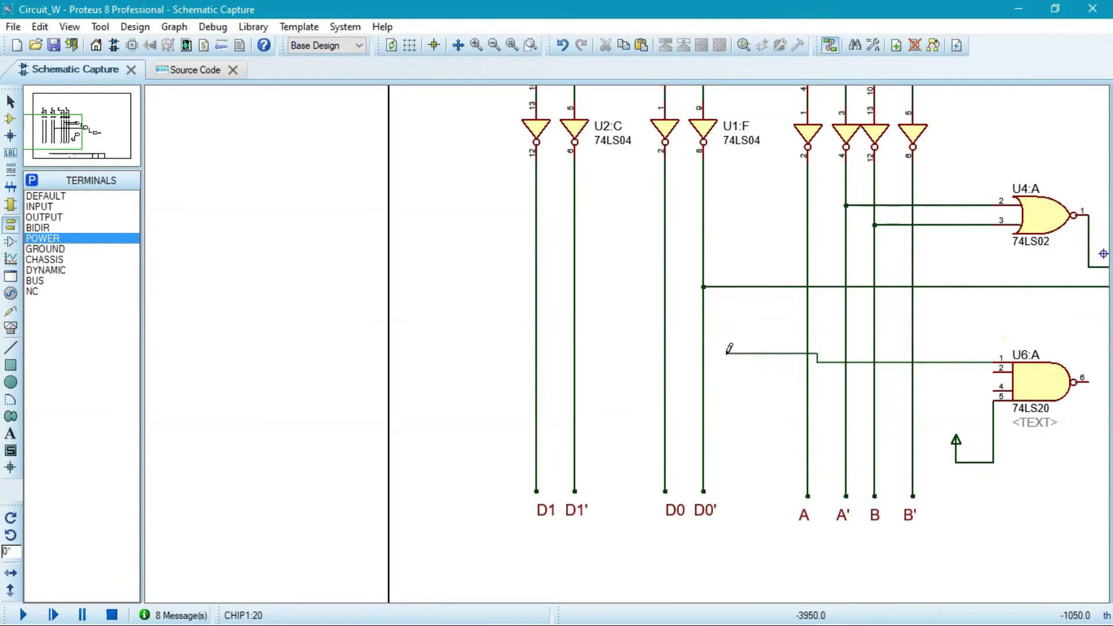
pyautogui.click(574, 364)
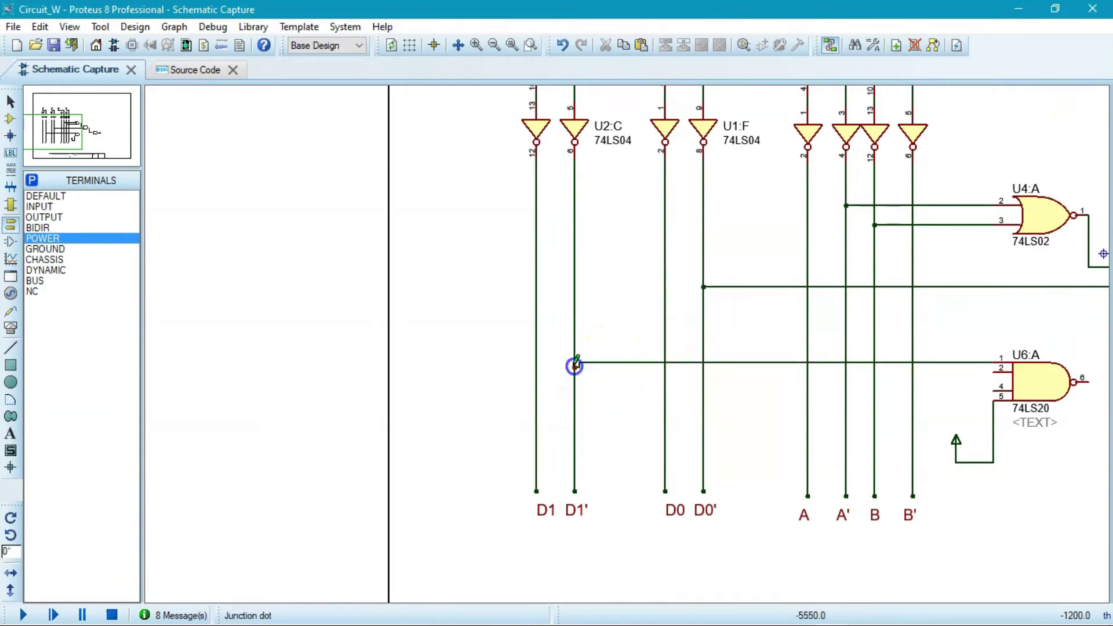
pyautogui.click(996, 371)
pyautogui.click(808, 371)
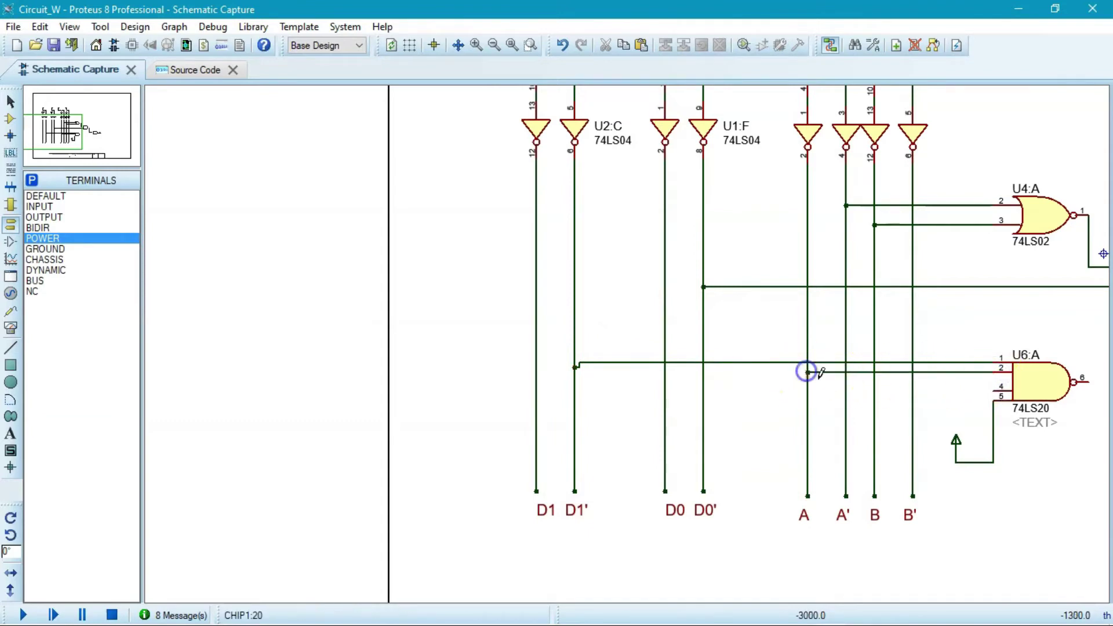
pyautogui.click(996, 390)
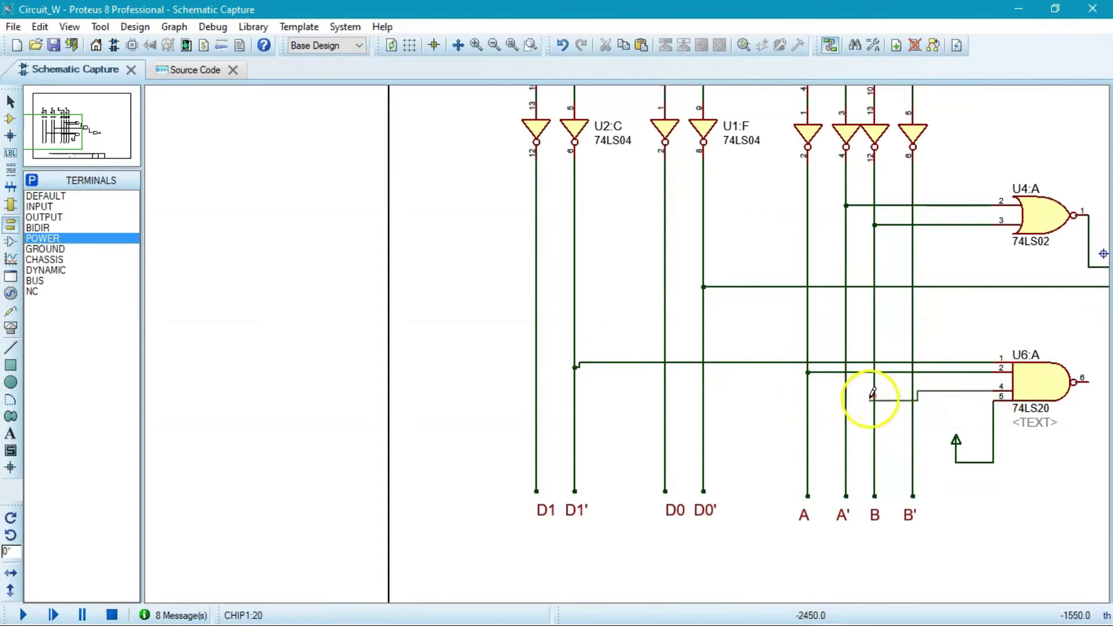
pyautogui.click(875, 391)
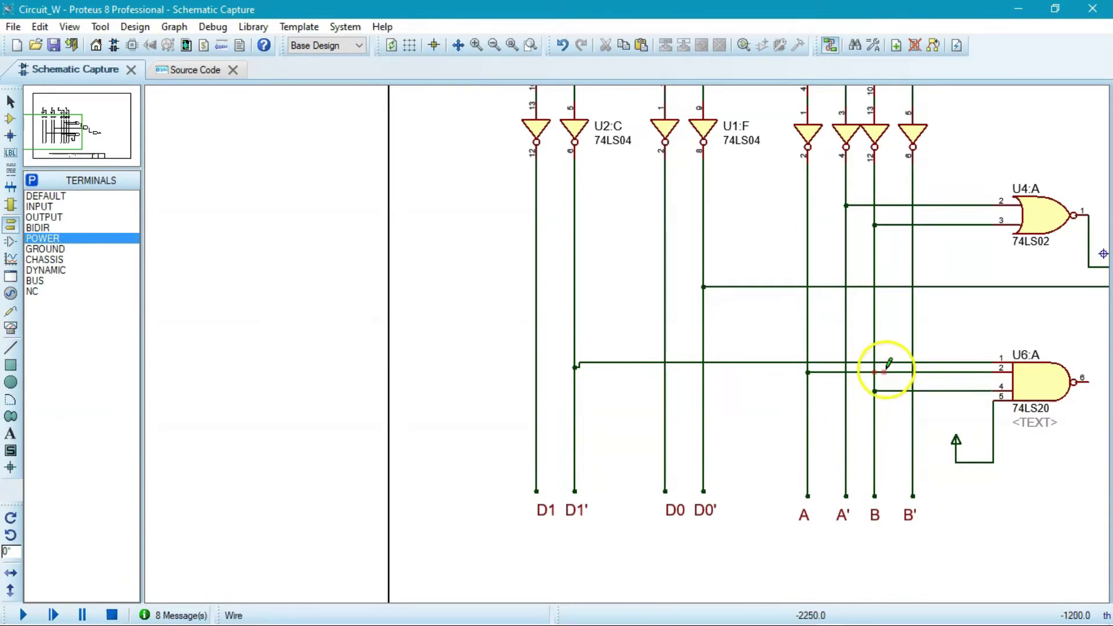
# - Wire the 74LS20 NAND gate's output pin 6 to pin 5 of the 74LS08 AND gate
pyautogui.scroll(-3, 881, 368)
pyautogui.scroll(4, 626, 340)
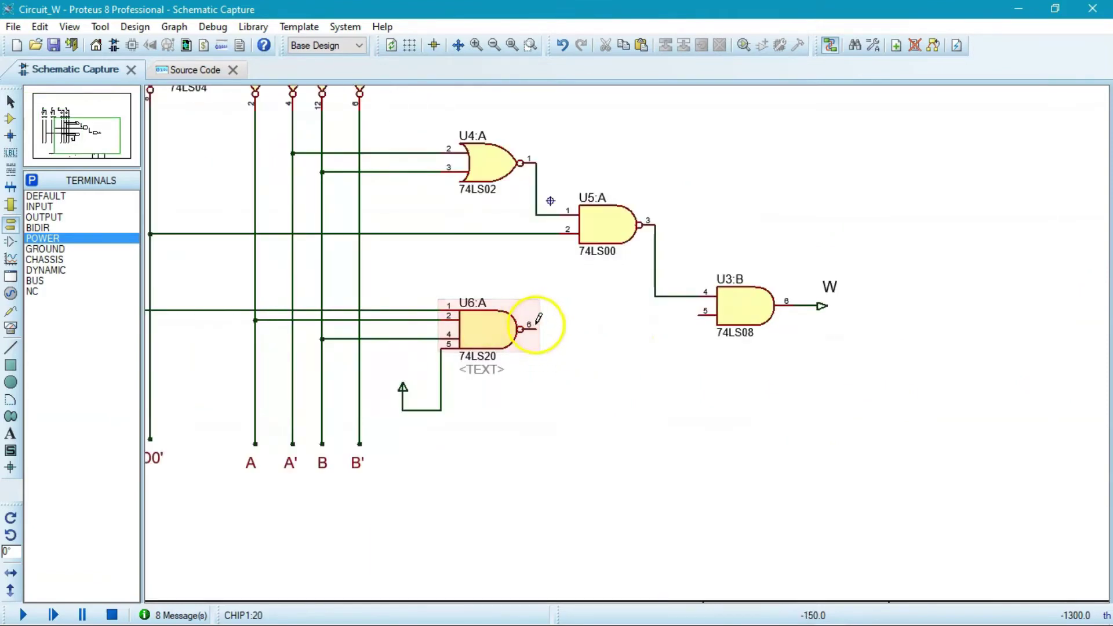
pyautogui.click(536, 325)
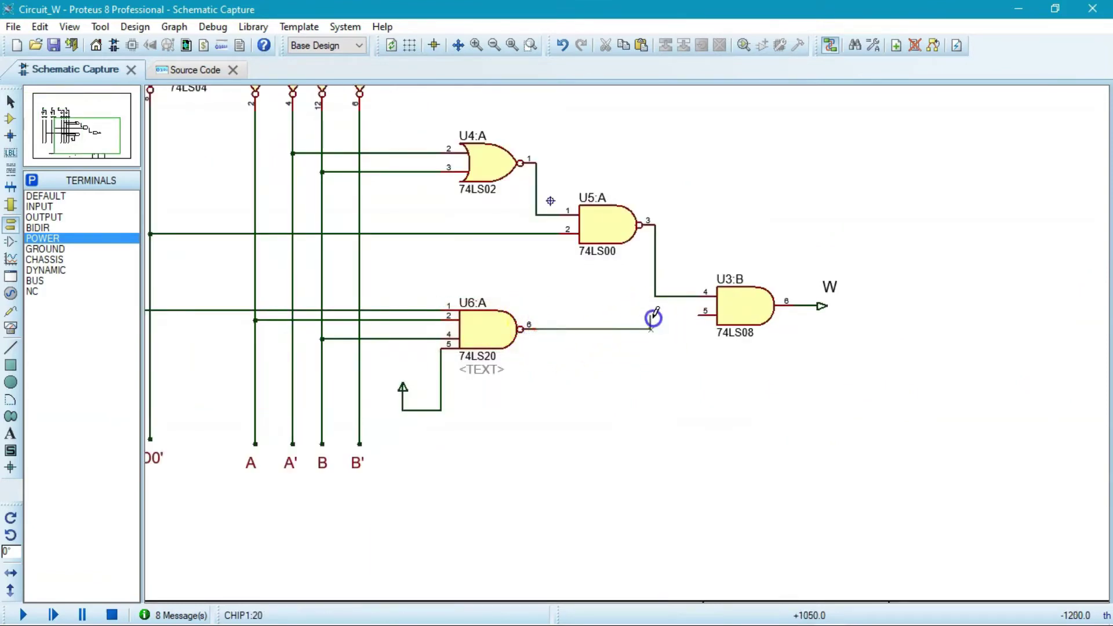
pyautogui.click(696, 314)
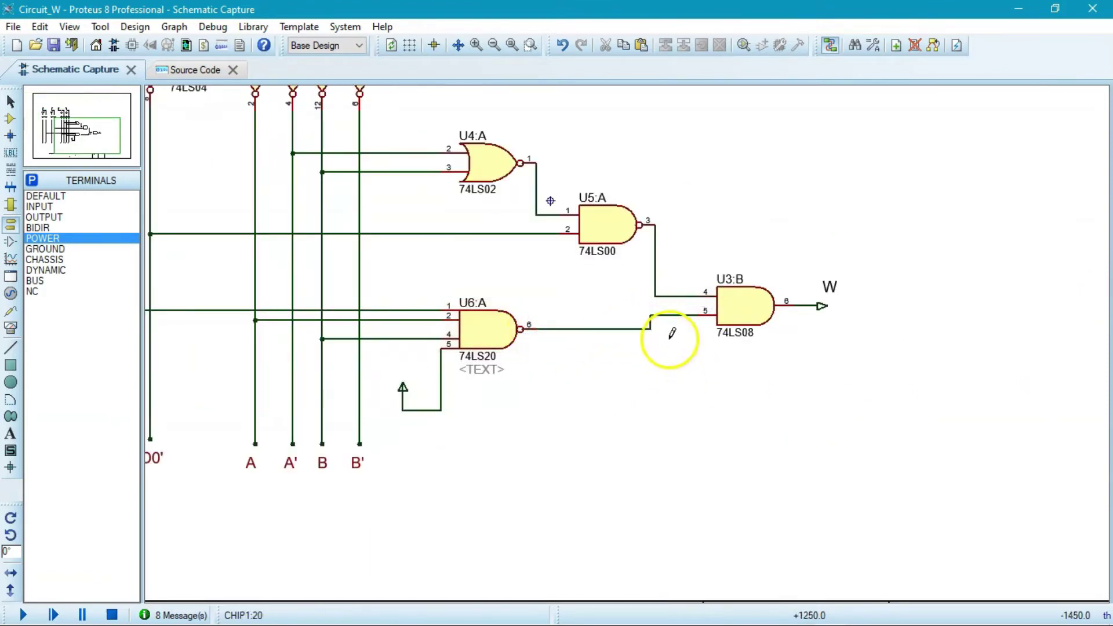
# - Move the D1 input terminal slightly upward, away from its inverters, keeping its wire attached
pyautogui.scroll(-1, 651, 330)
pyautogui.scroll(-2, 597, 294)
pyautogui.scroll(1, 604, 343)
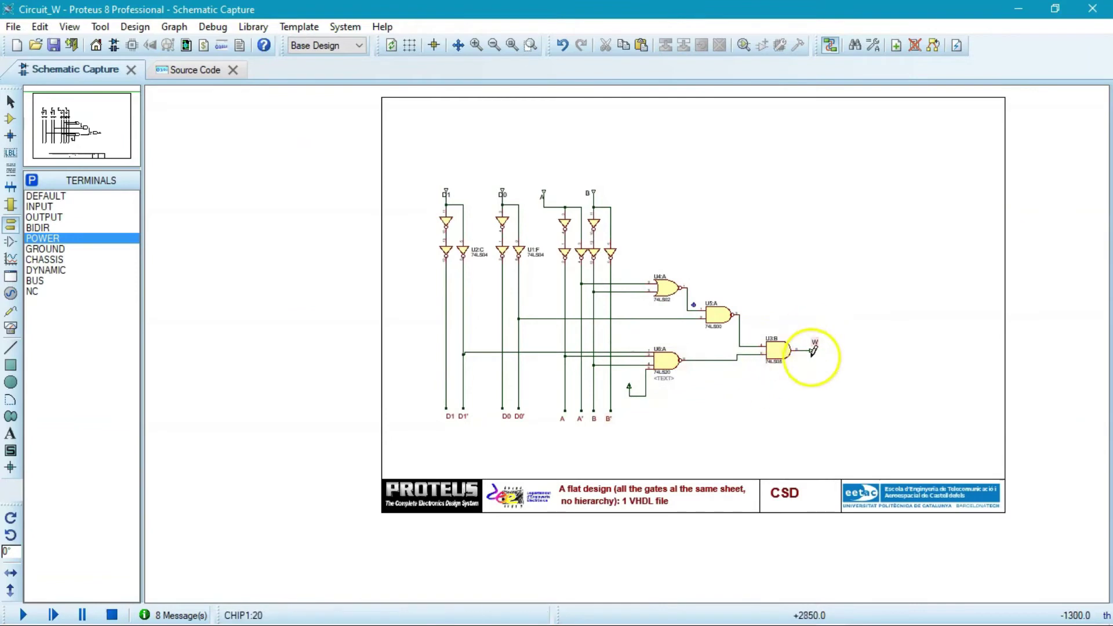
pyautogui.scroll(2, 809, 355)
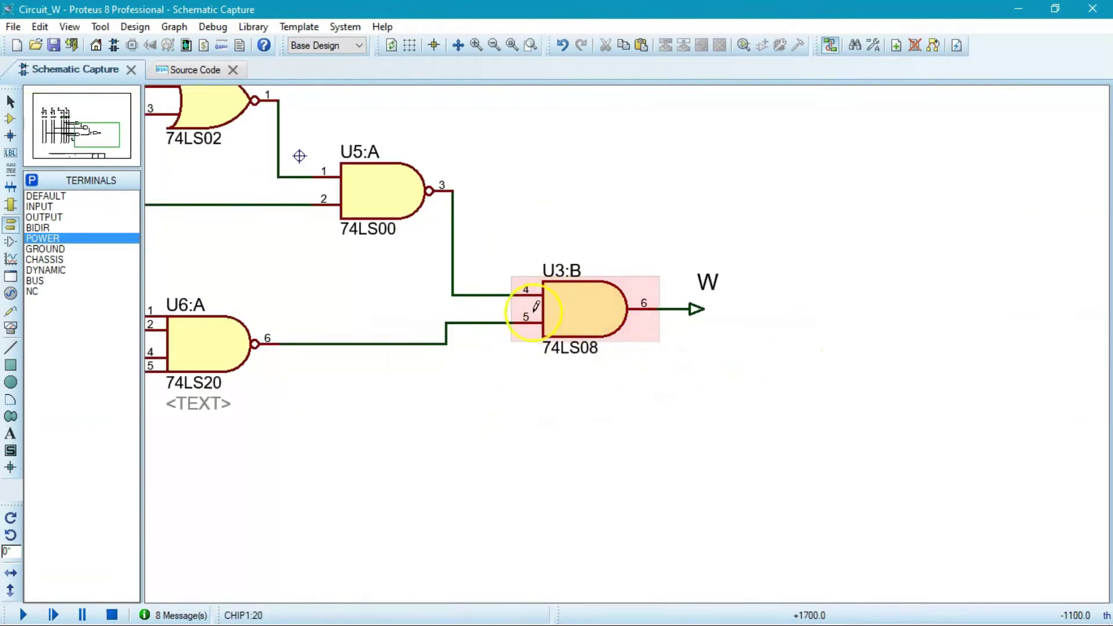
pyautogui.scroll(-3, 587, 315)
pyautogui.scroll(1, 567, 331)
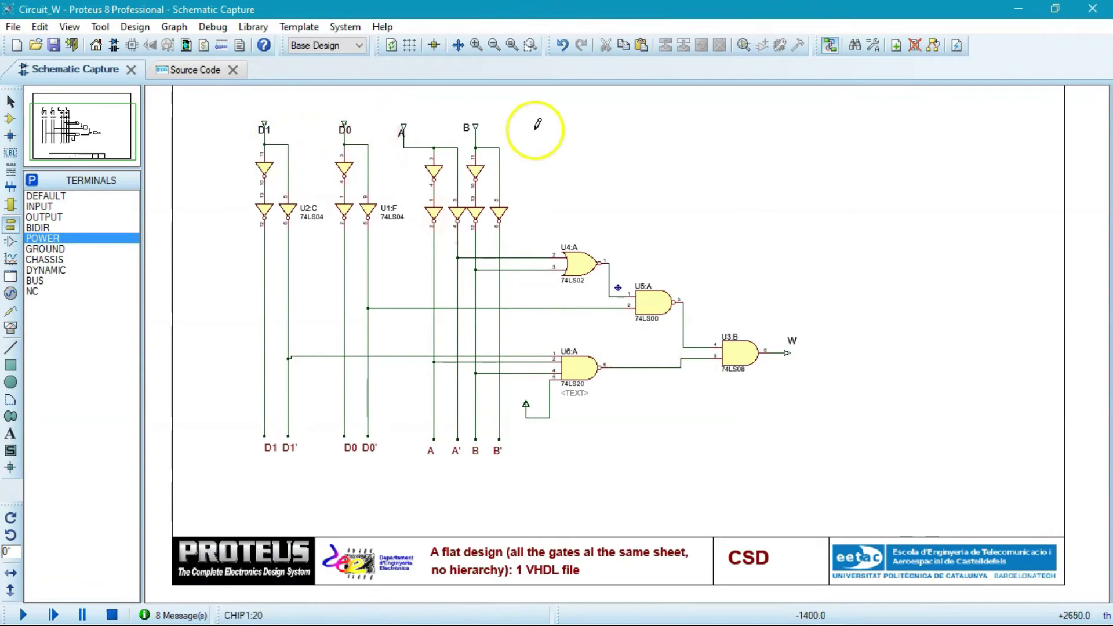
pyautogui.scroll(2, 274, 133)
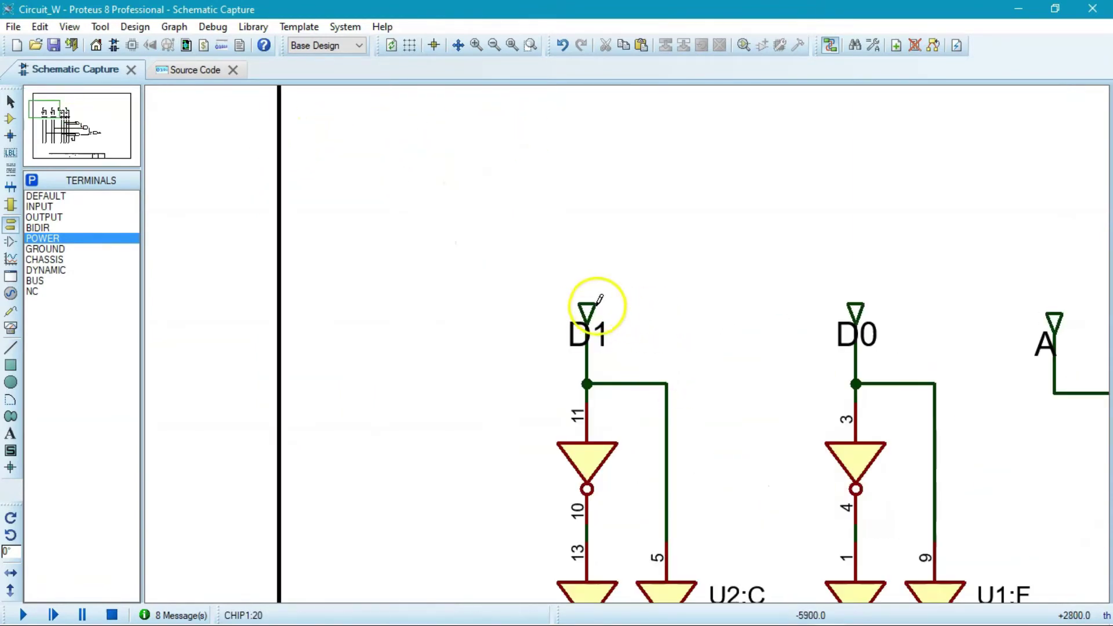
pyautogui.moveTo(587, 310); pyautogui.dragTo(598, 254)
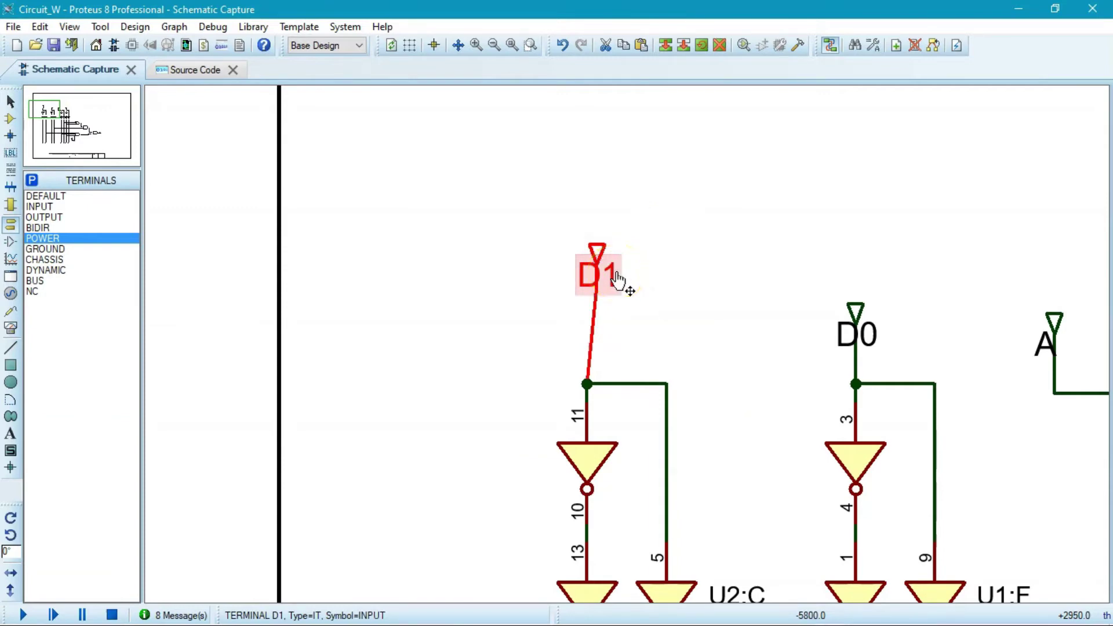
pyautogui.scroll(-4, 643, 280)
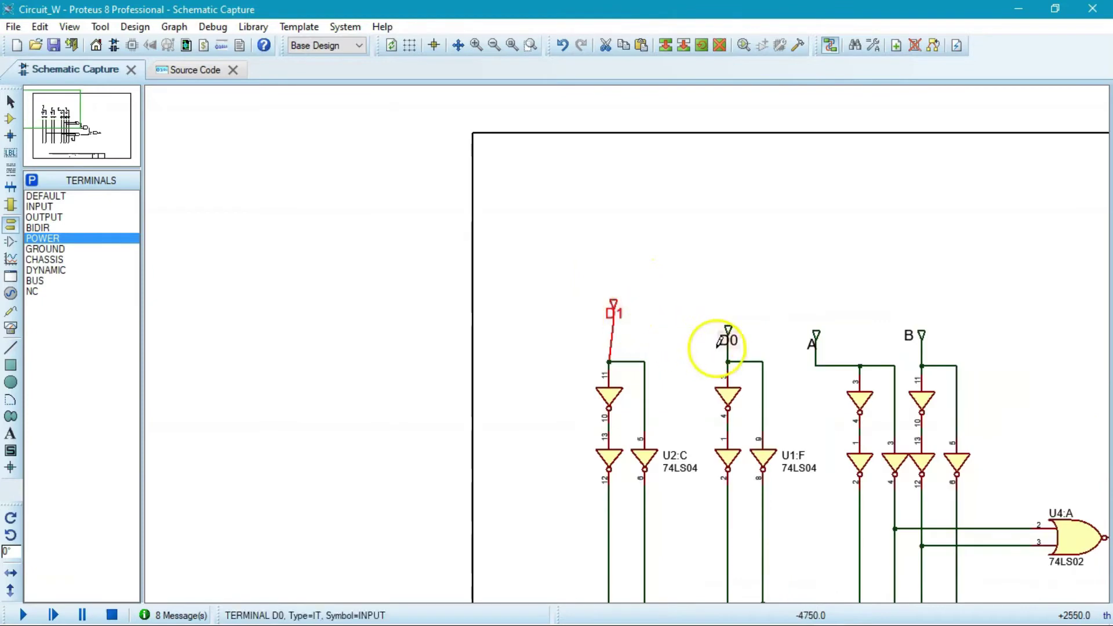
# - Delete the W terminal connected to the output of the 74LS08 AND gate
pyautogui.scroll(4, 630, 338)
pyautogui.click(899, 375)
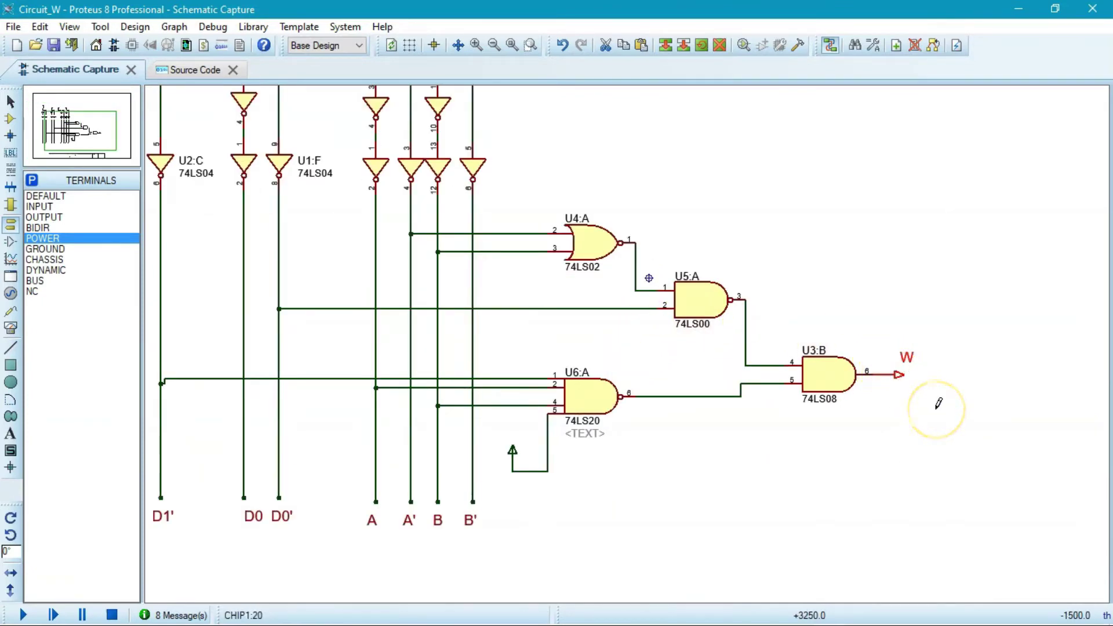
pyautogui.press('Delete')
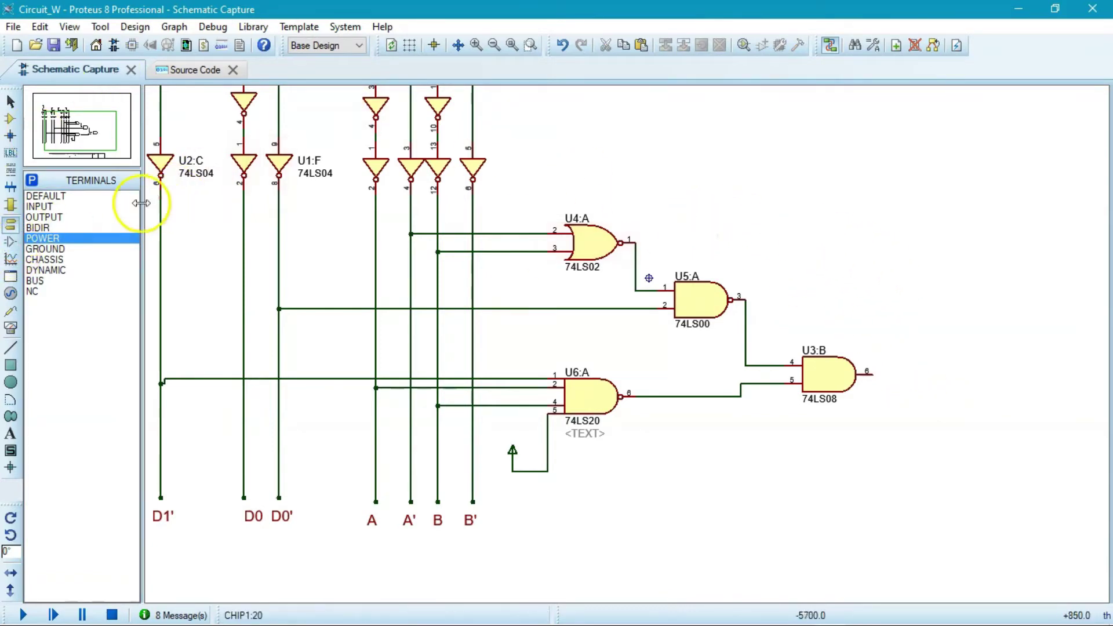
# - Place a new OUTPUT terminal to the right of the 74LS08 AND gate and wire it to the gate's pin 6
pyautogui.click(11, 241)
pyautogui.click(11, 226)
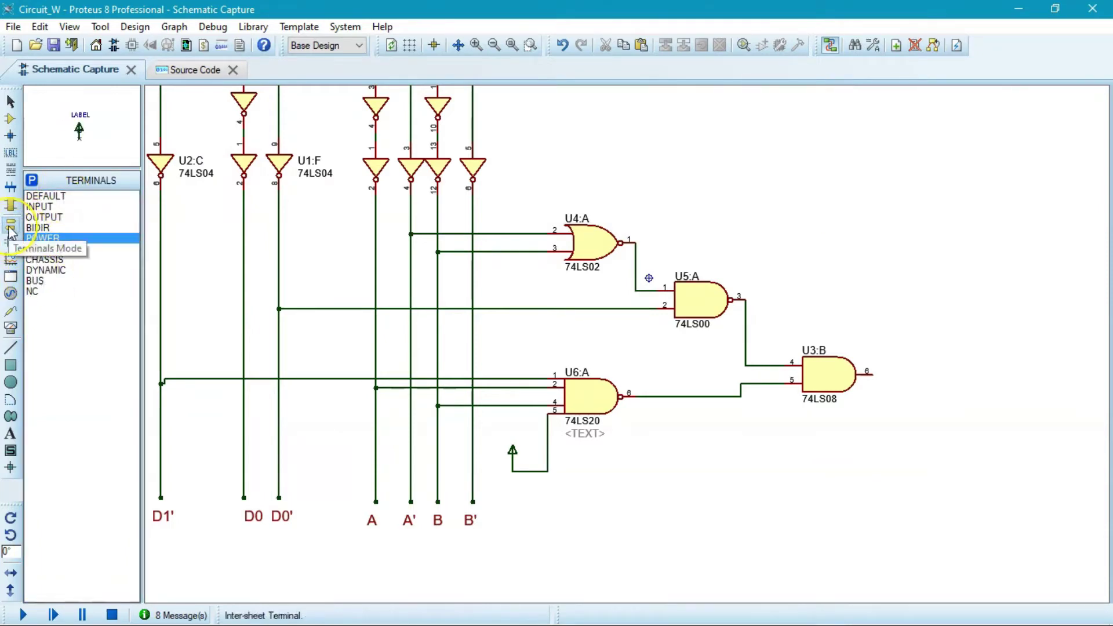
pyautogui.click(26, 220)
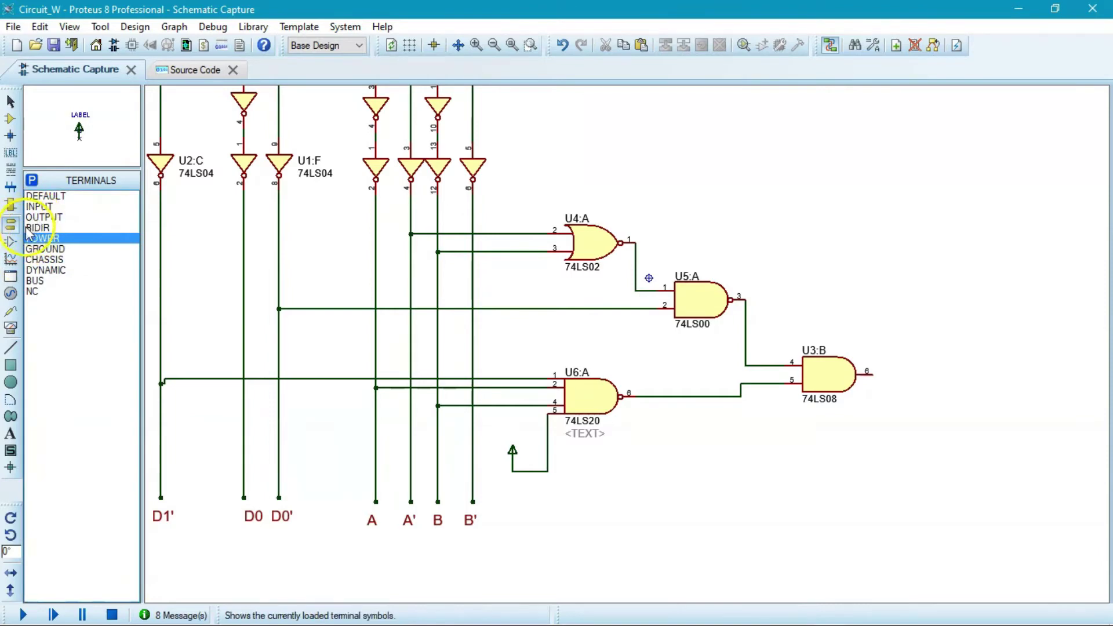
pyautogui.click(38, 207)
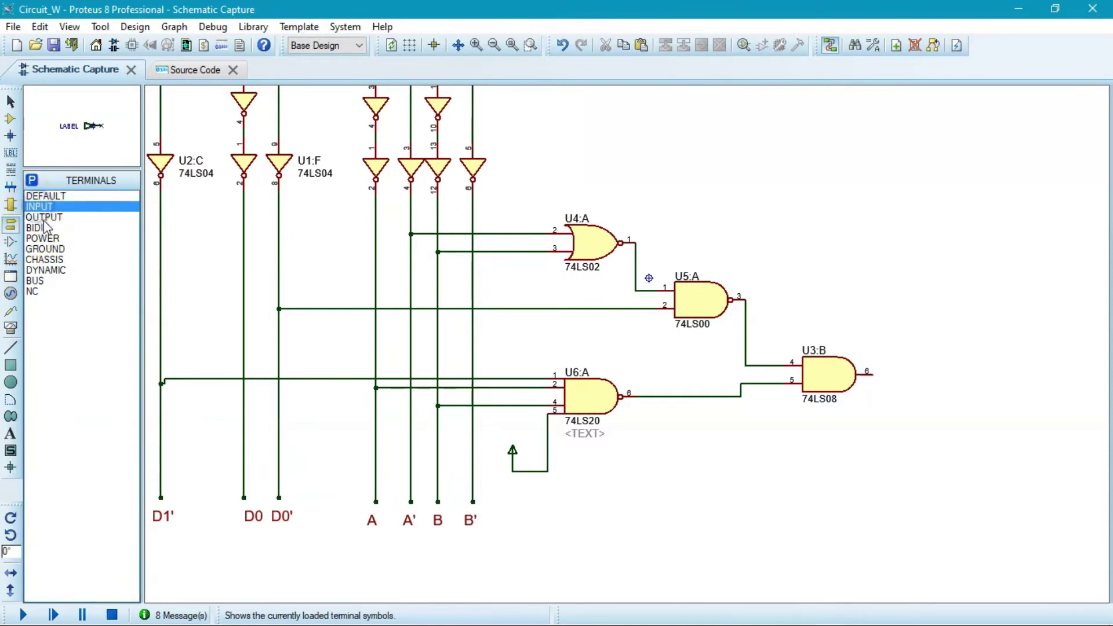
pyautogui.click(45, 218)
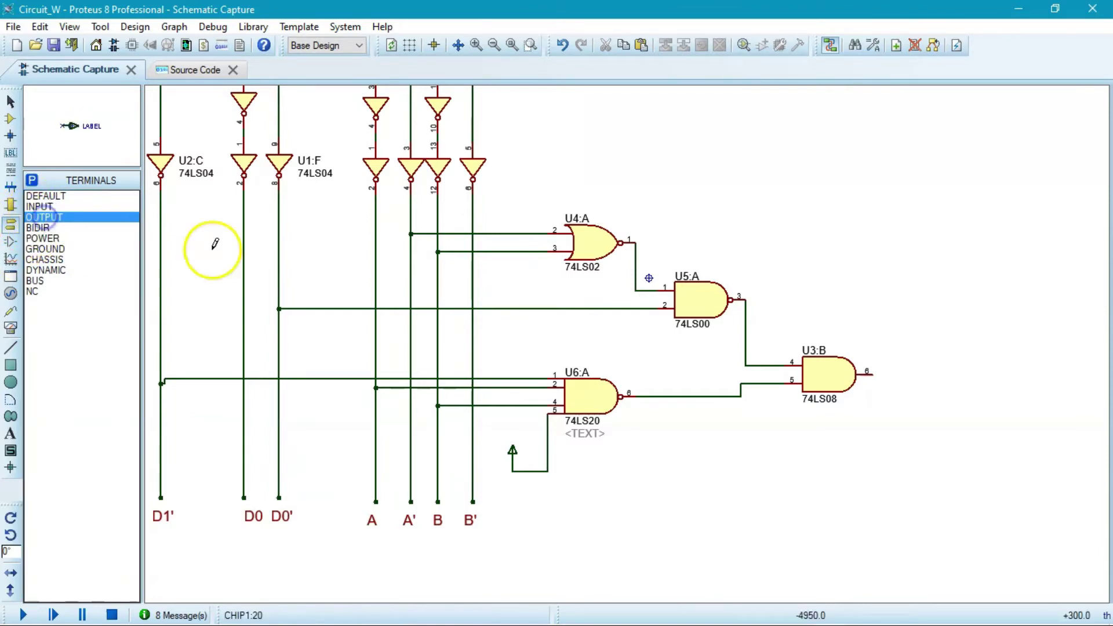
pyautogui.click(923, 375)
pyautogui.click(919, 375)
pyautogui.click(874, 374)
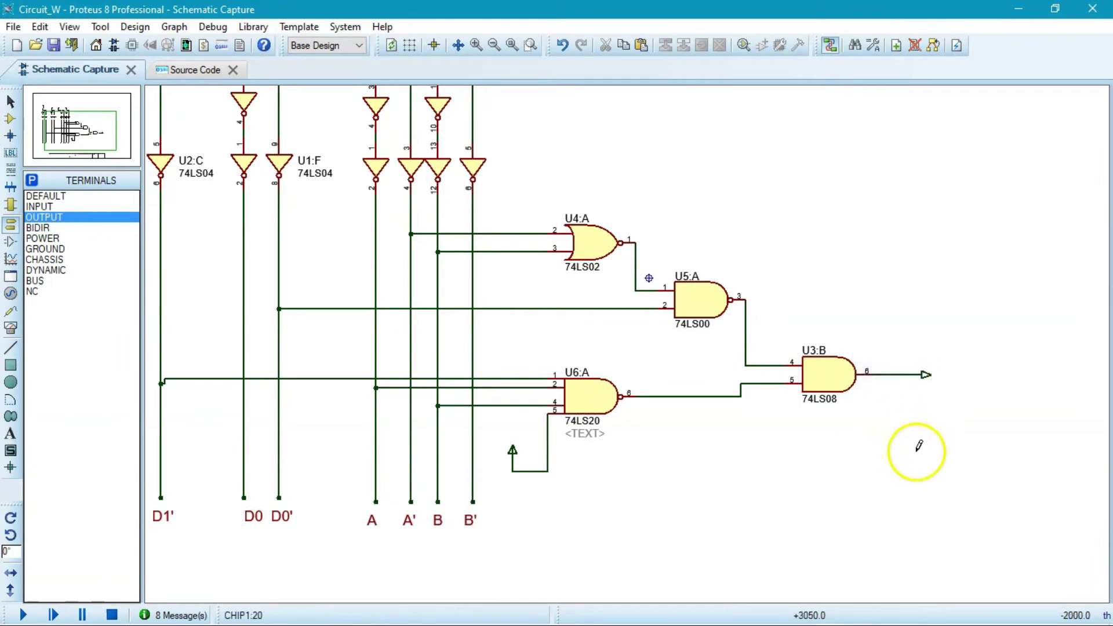
# - Label the new output terminal W, using the existing net name
pyautogui.doubleClick(927, 376)
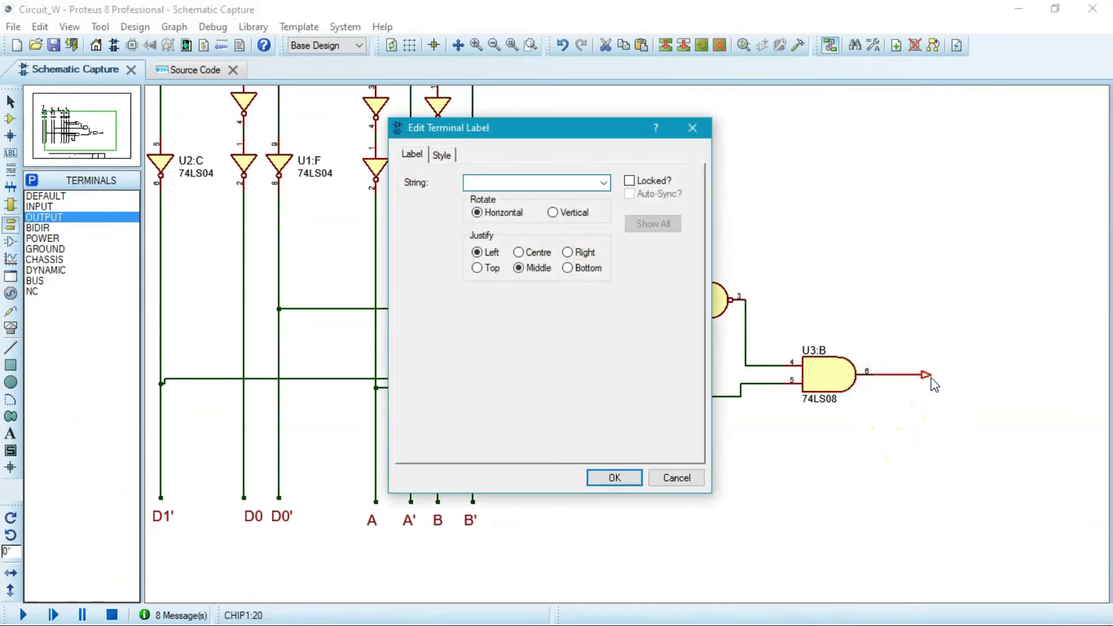
pyautogui.click(604, 183)
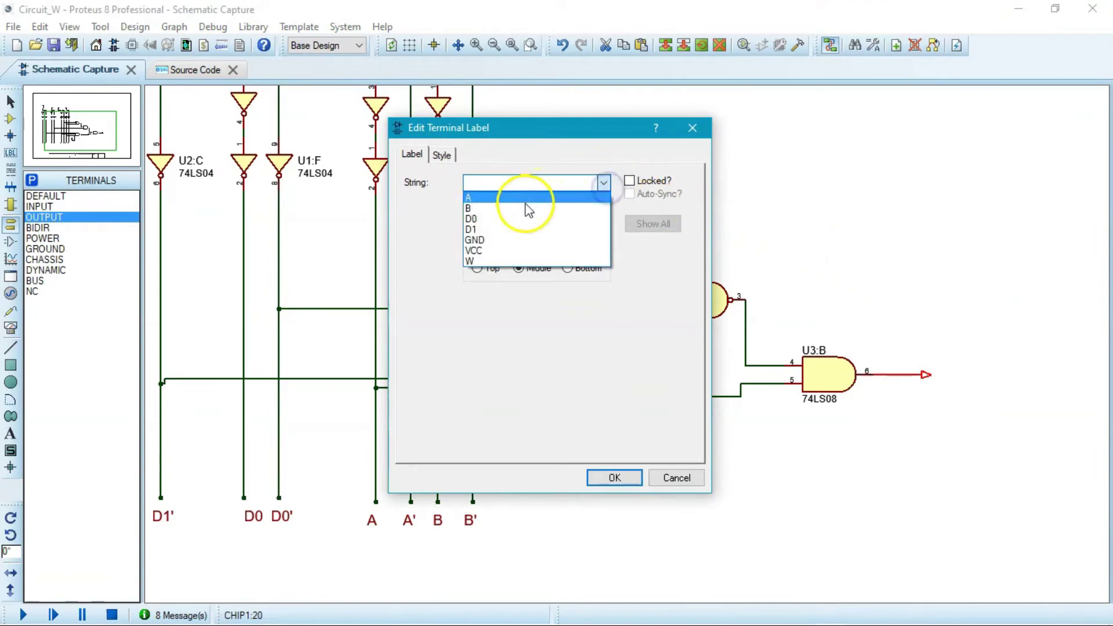
pyautogui.click(498, 259)
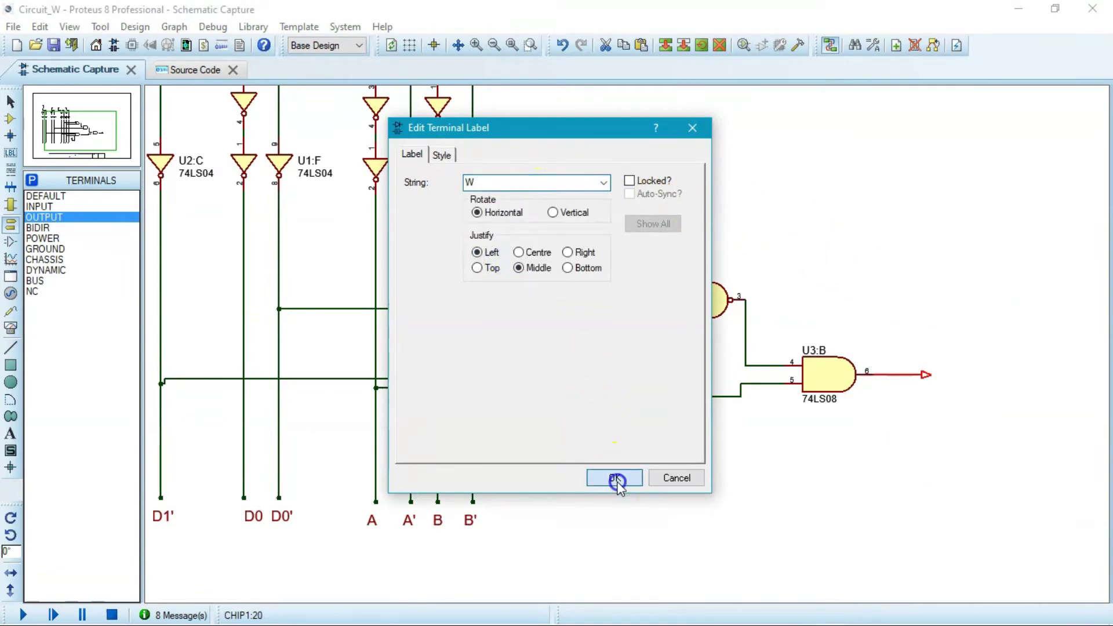
pyautogui.click(614, 478)
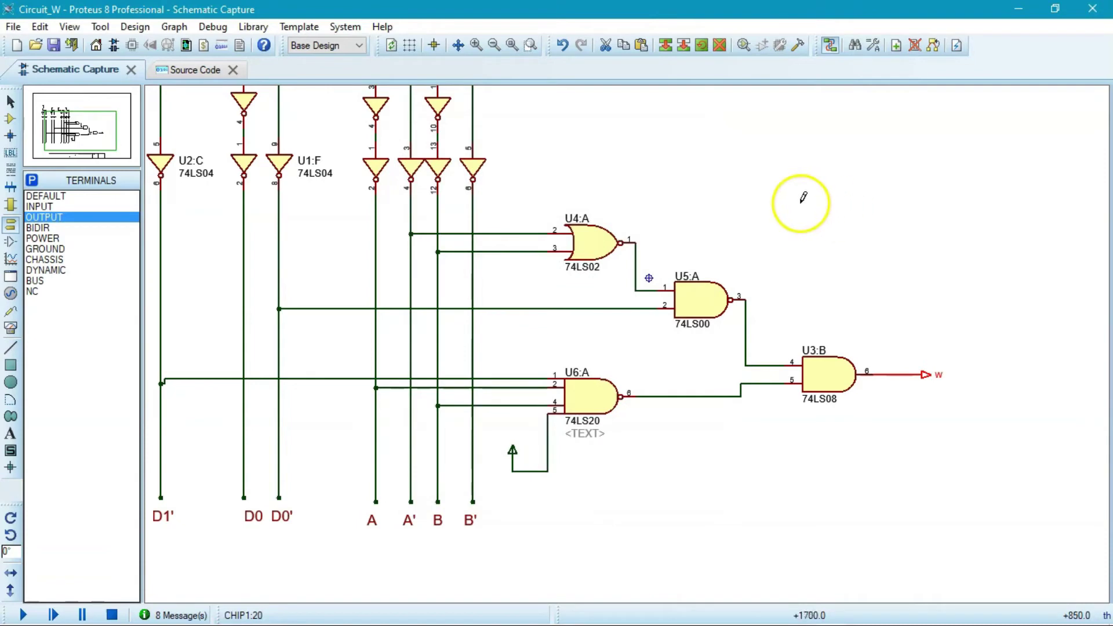
# - Return from CHIP1's internal sheet to the root sheet and save the project
pyautogui.scroll(-2, 519, 232)
pyautogui.scroll(1, 549, 343)
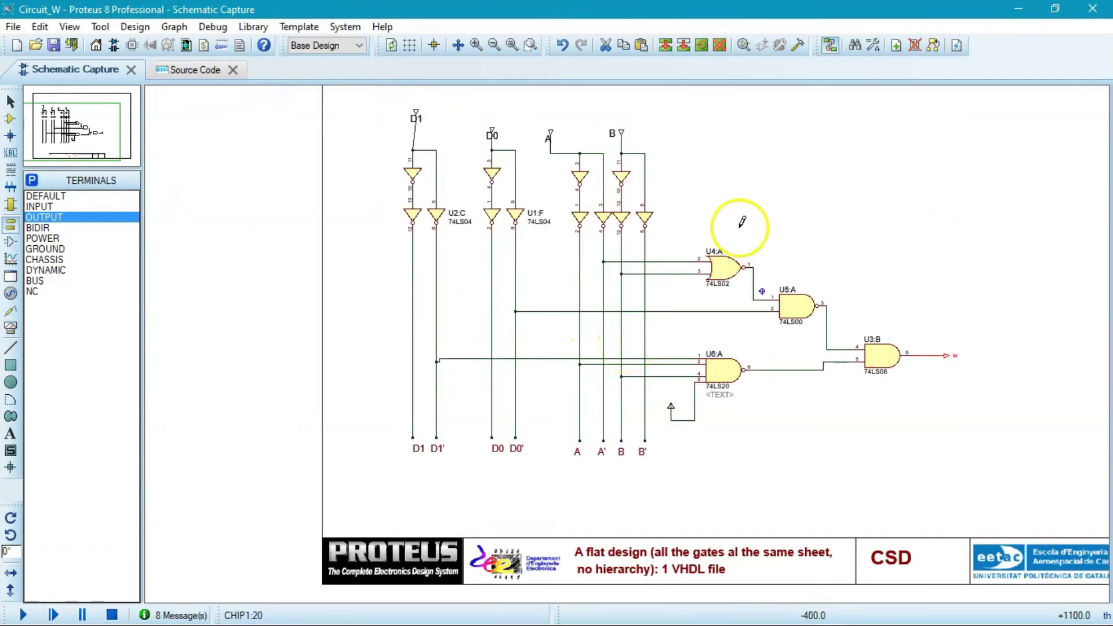
pyautogui.click(936, 44)
pyautogui.scroll(4, 560, 345)
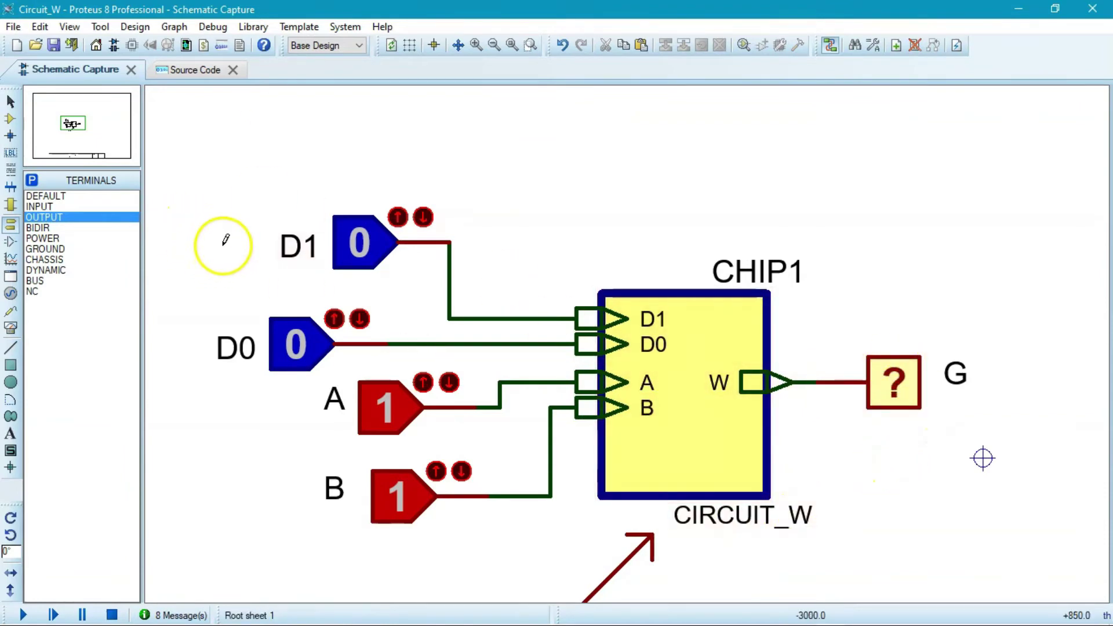
pyautogui.click(52, 51)
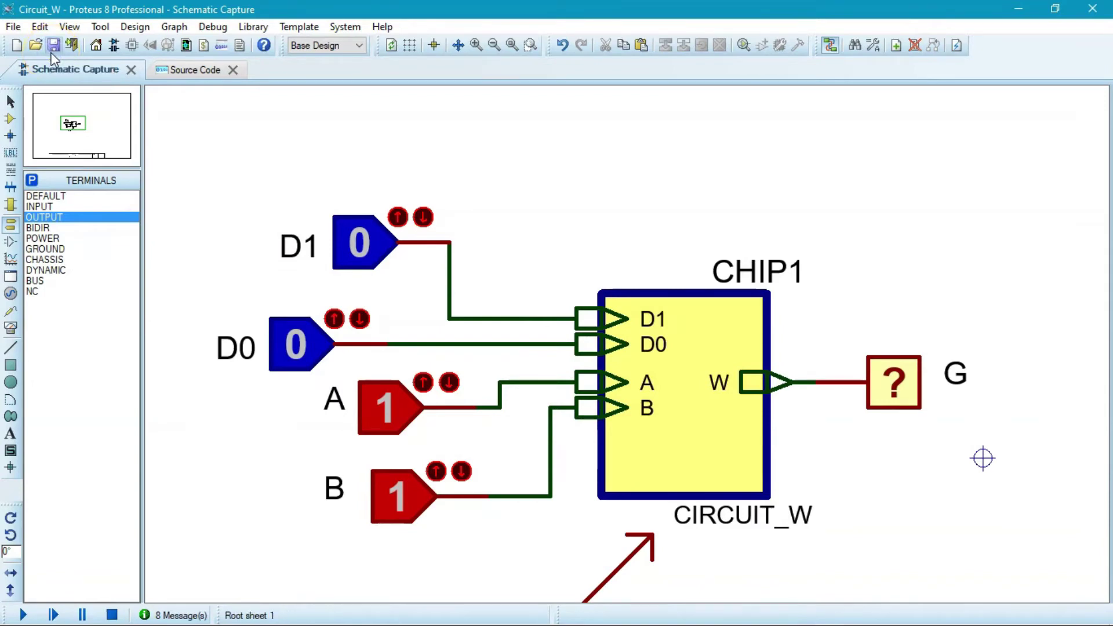
# - Switch to File Explorer and browse to the project folder L:\CSD\2021Q1\P1\Proteus
pyautogui.click(76, 612)
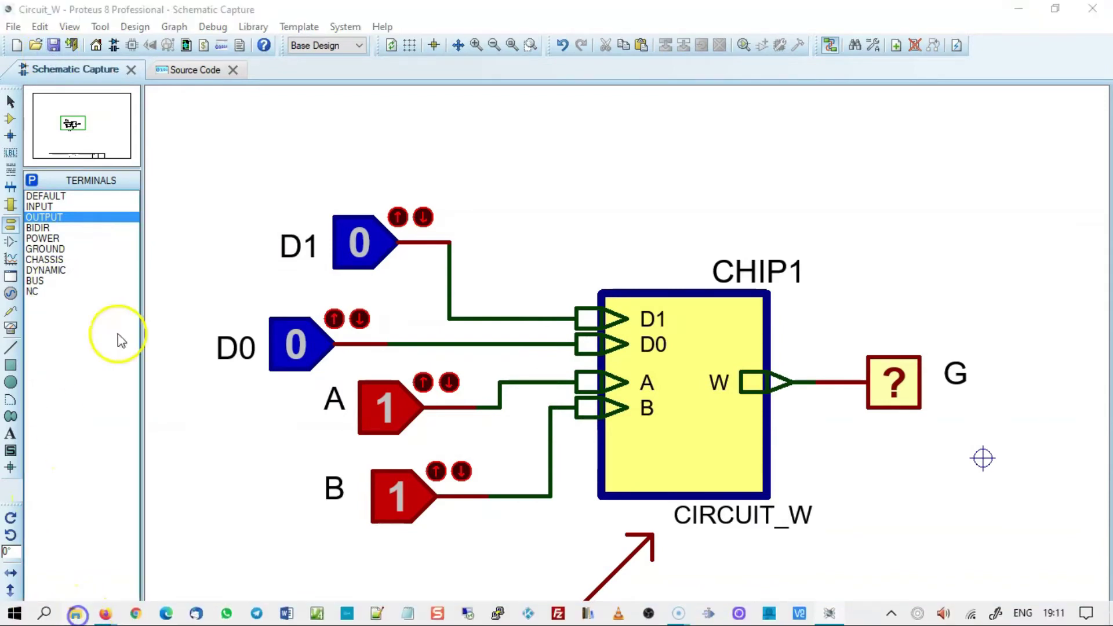
pyautogui.click(141, 259)
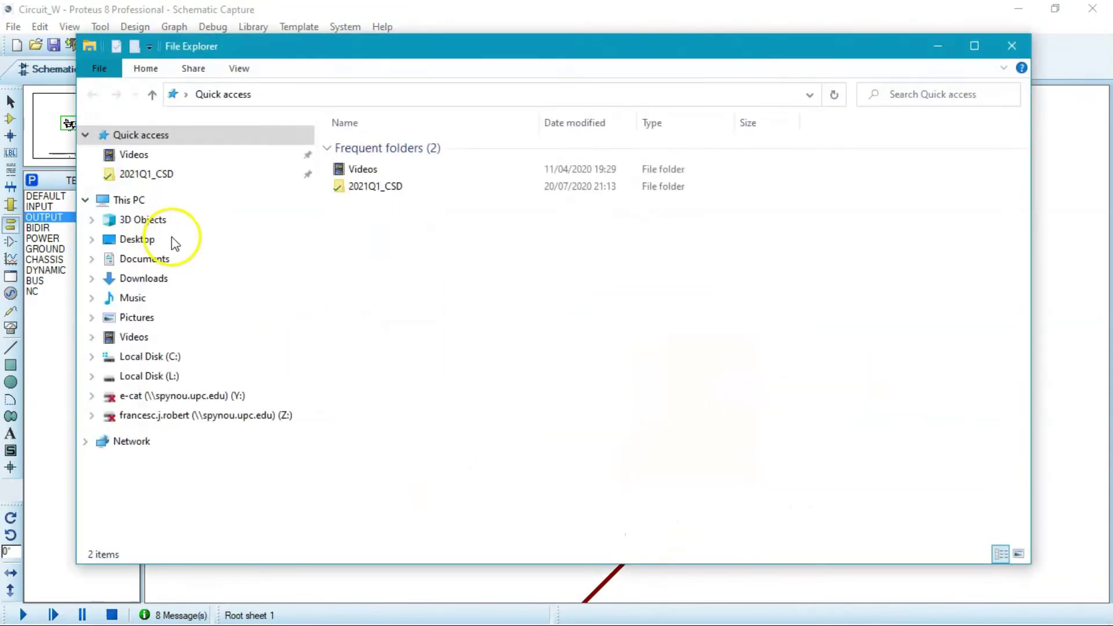
pyautogui.click(166, 376)
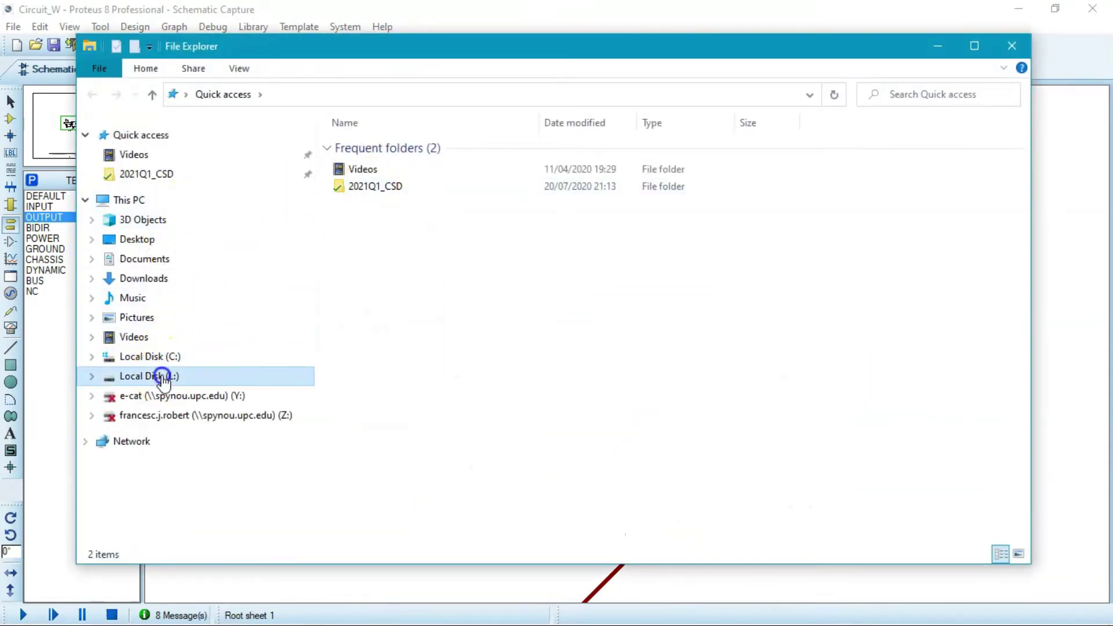
pyautogui.click(355, 185)
pyautogui.doubleClick(355, 184)
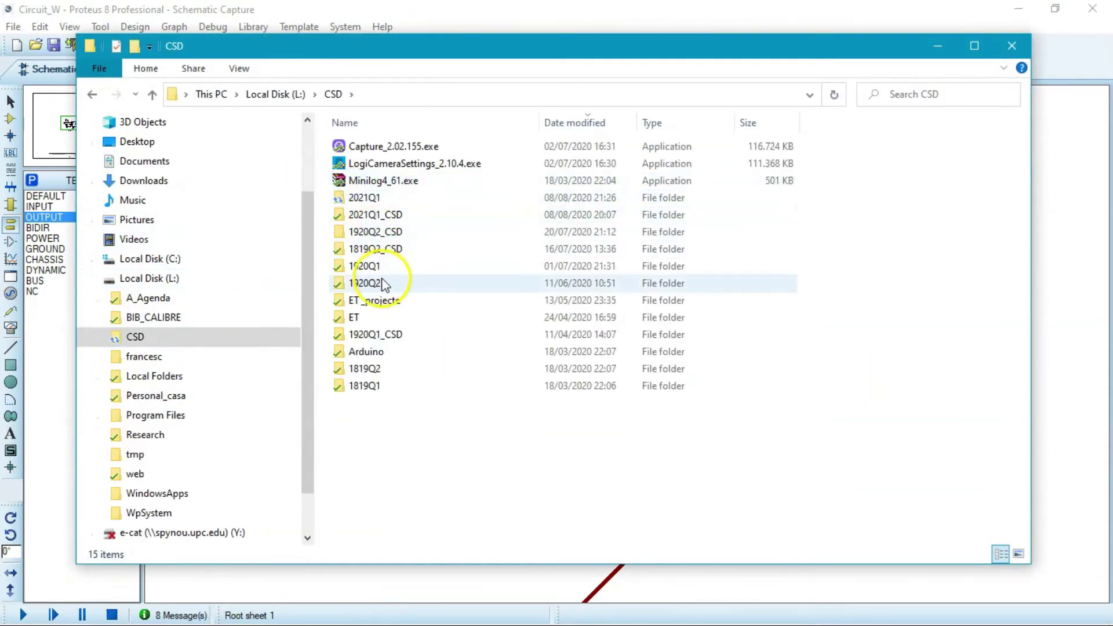
pyautogui.doubleClick(367, 199)
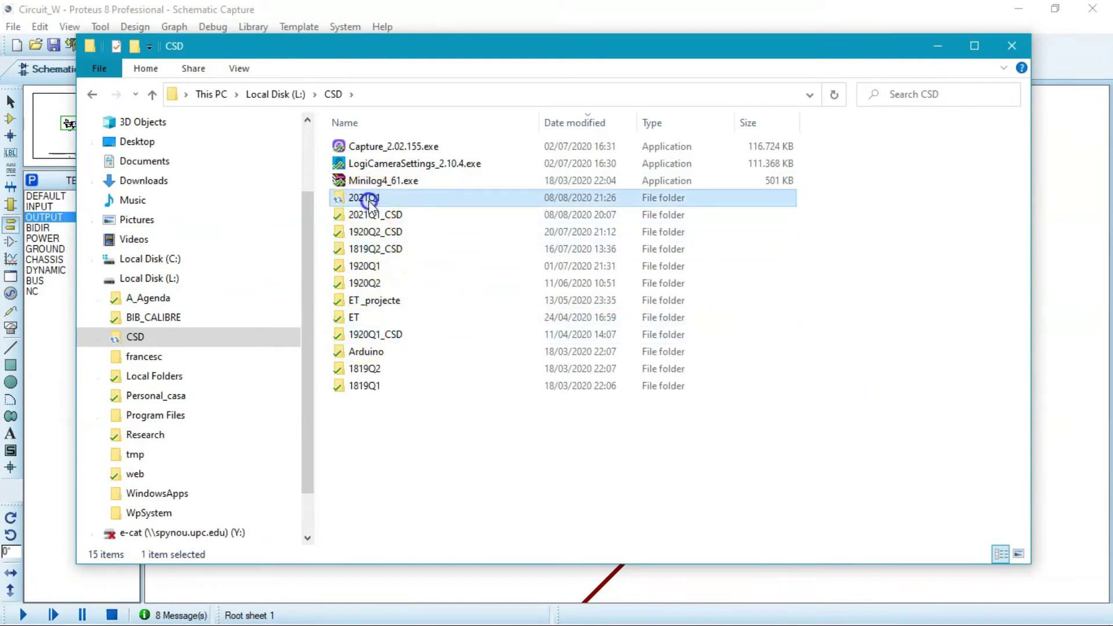
pyautogui.doubleClick(365, 203)
pyautogui.doubleClick(374, 216)
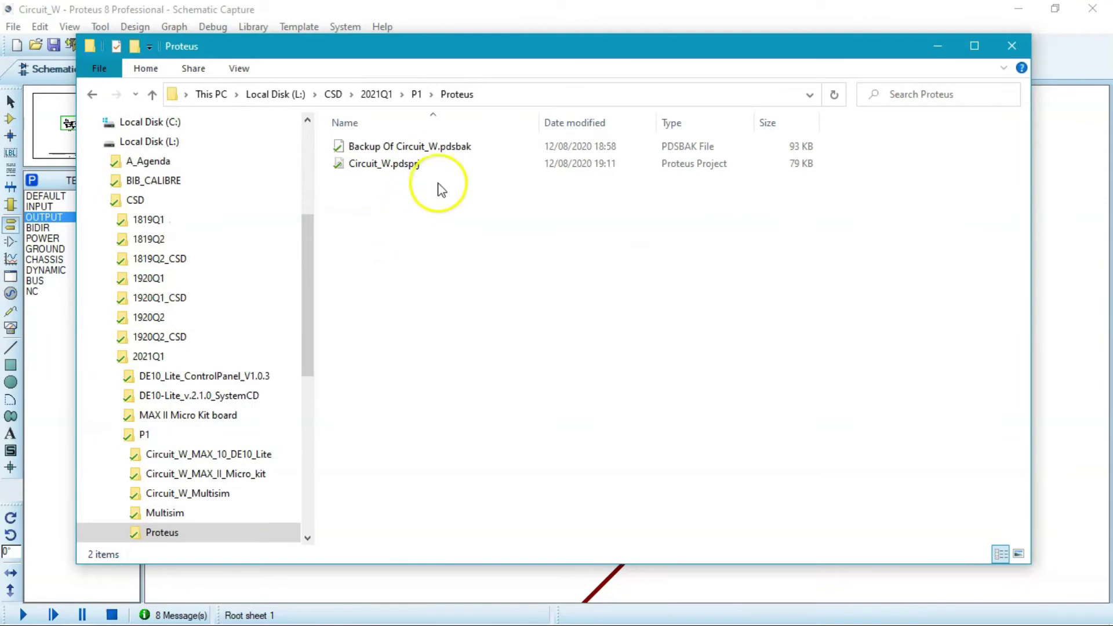
# - Return to Proteus from File Explorer, run the simulation and set inputs D1, D0, A and B all to 0
pyautogui.click(411, 165)
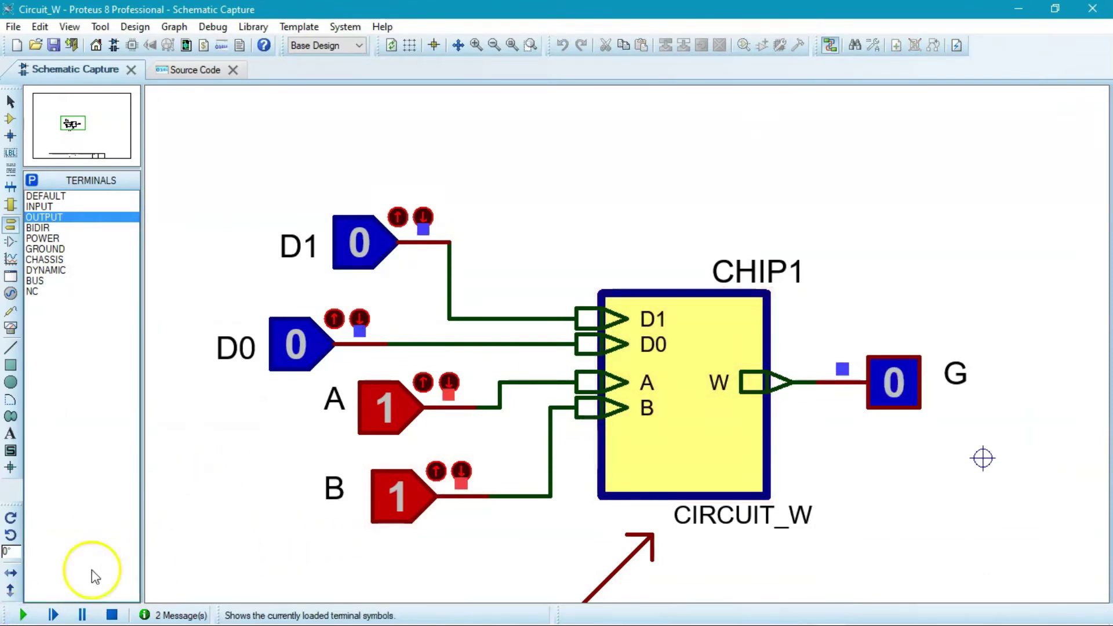
pyautogui.click(278, 348)
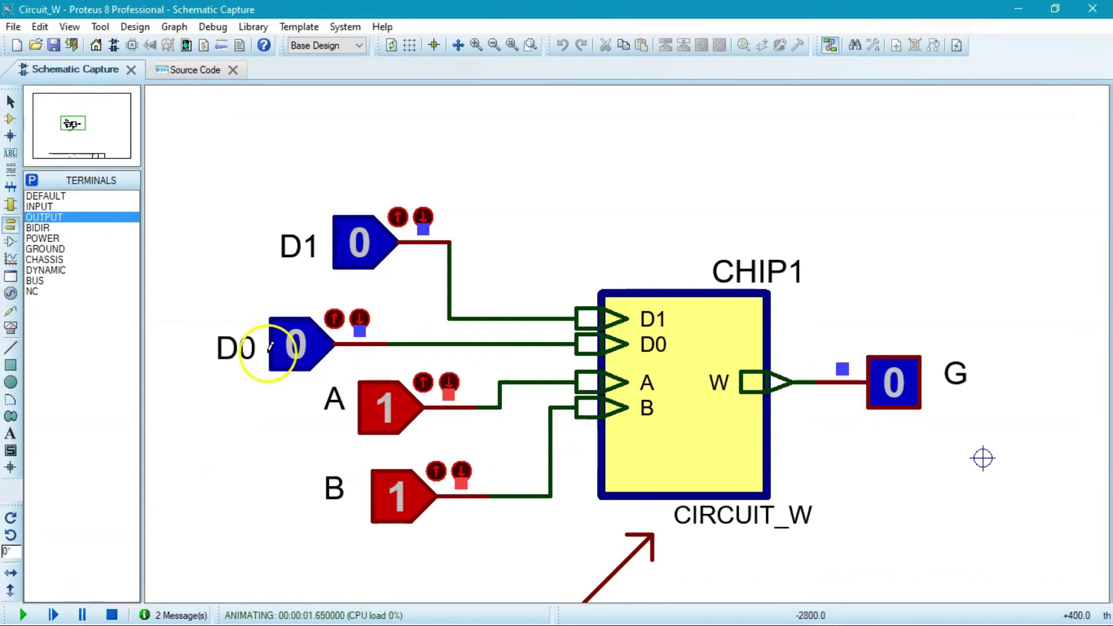
pyautogui.click(390, 406)
pyautogui.click(409, 493)
pyautogui.click(409, 493)
pyautogui.click(301, 343)
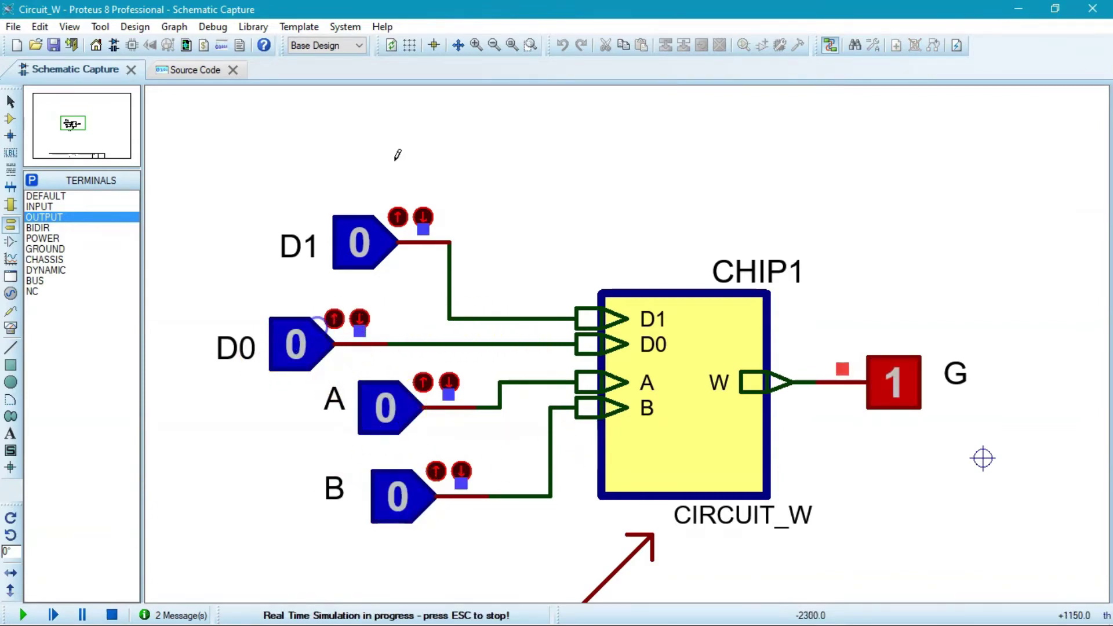
pyautogui.moveTo(437, 624)
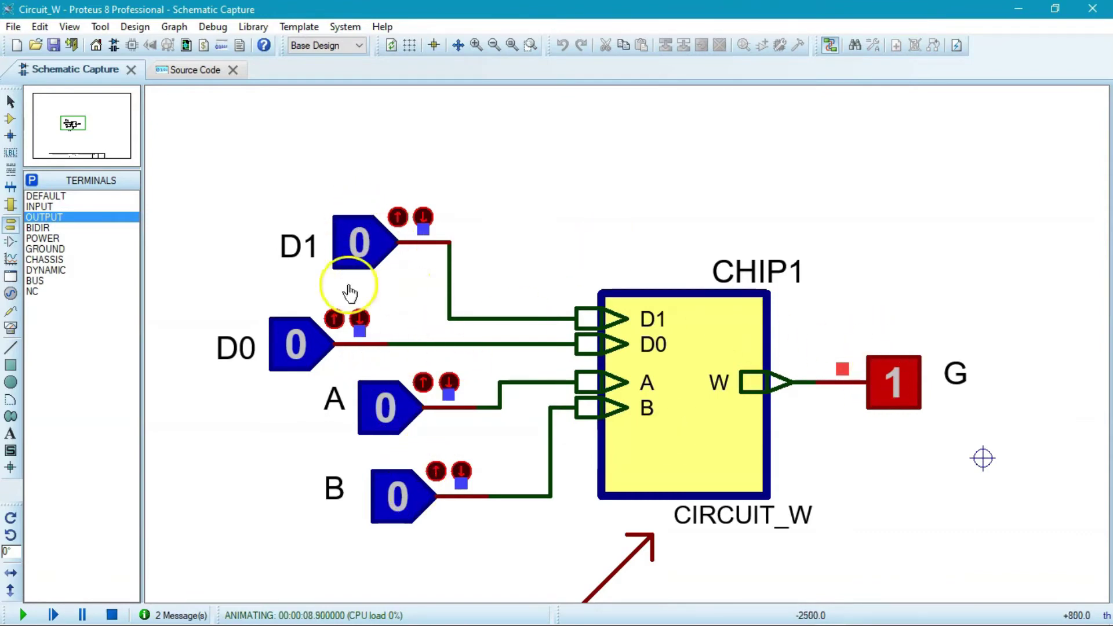
# - With D1 and D0 at 0, test A B combinations 01, 10 and 11 in the running simulation, and reset both to 0
pyautogui.click(403, 494)
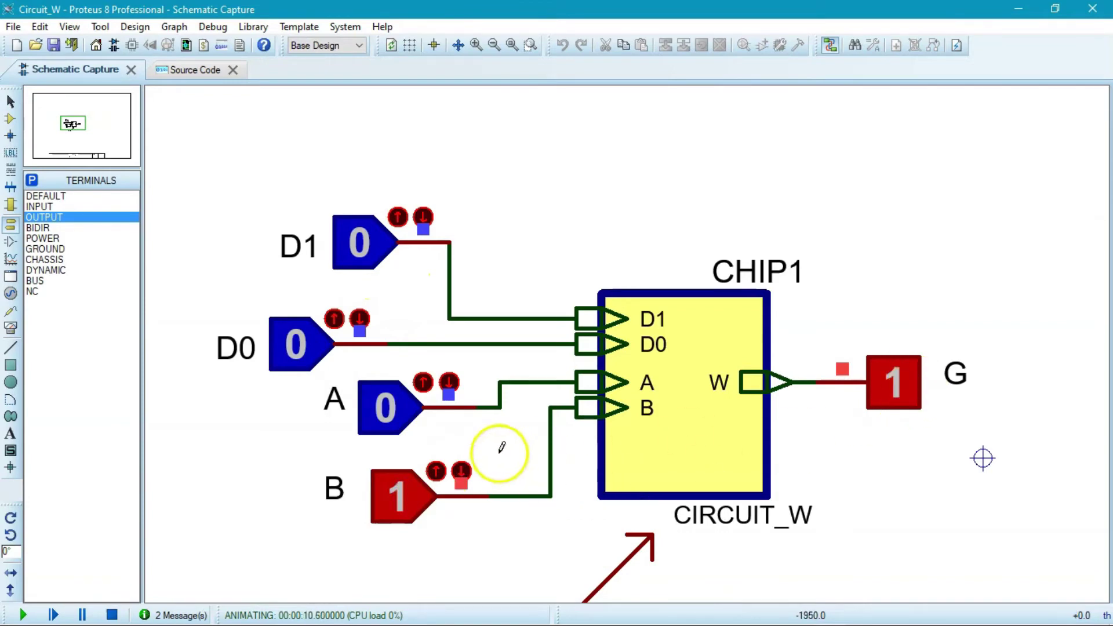
pyautogui.click(406, 500)
pyautogui.click(392, 423)
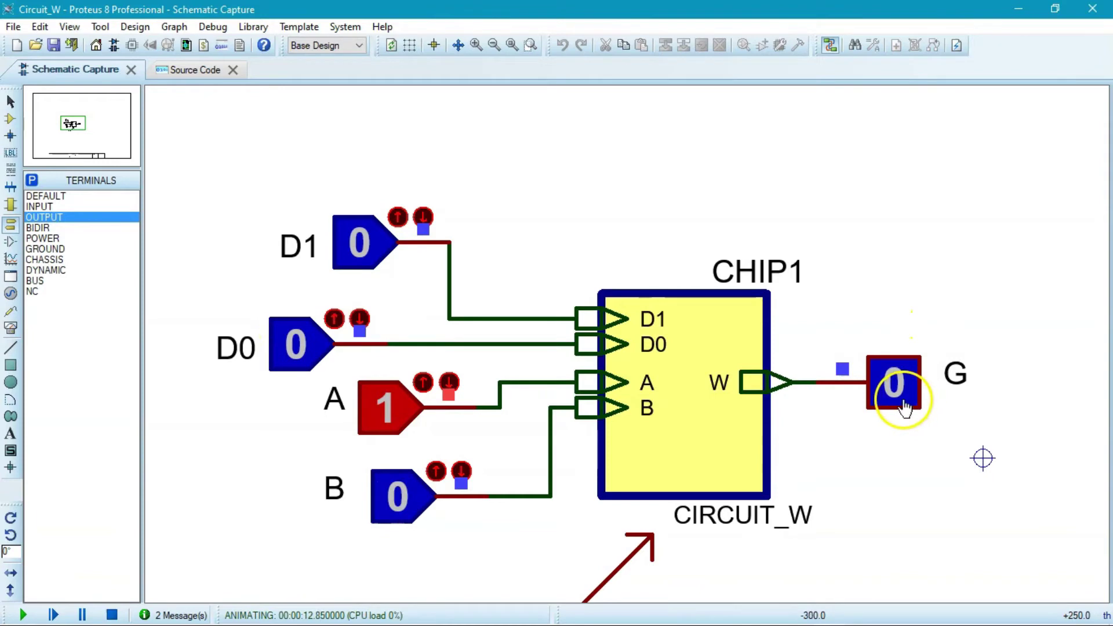
pyautogui.click(398, 497)
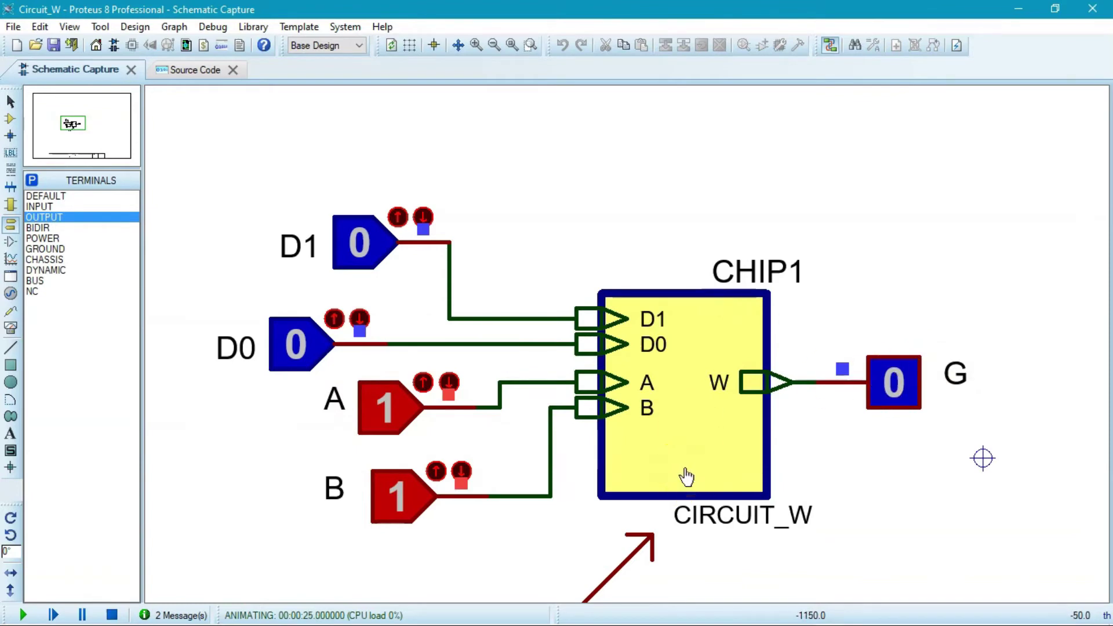
pyautogui.click(445, 384)
pyautogui.click(399, 494)
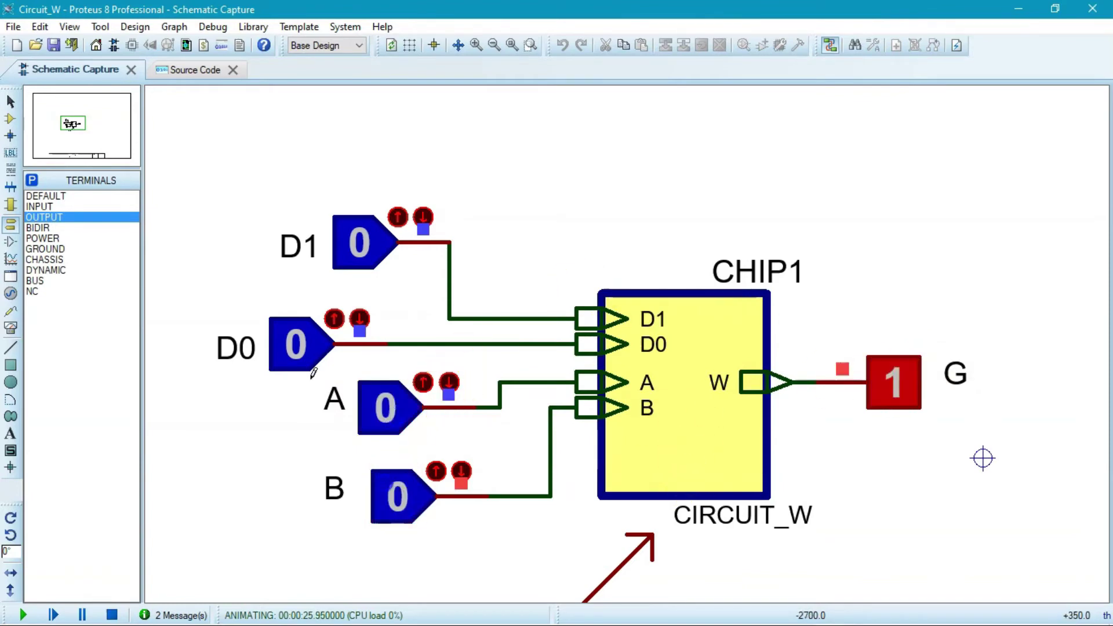
# - Set D0 to 1, test A B combinations 00, 01, 10 and 11 in the simulation, and save the project
pyautogui.click(281, 339)
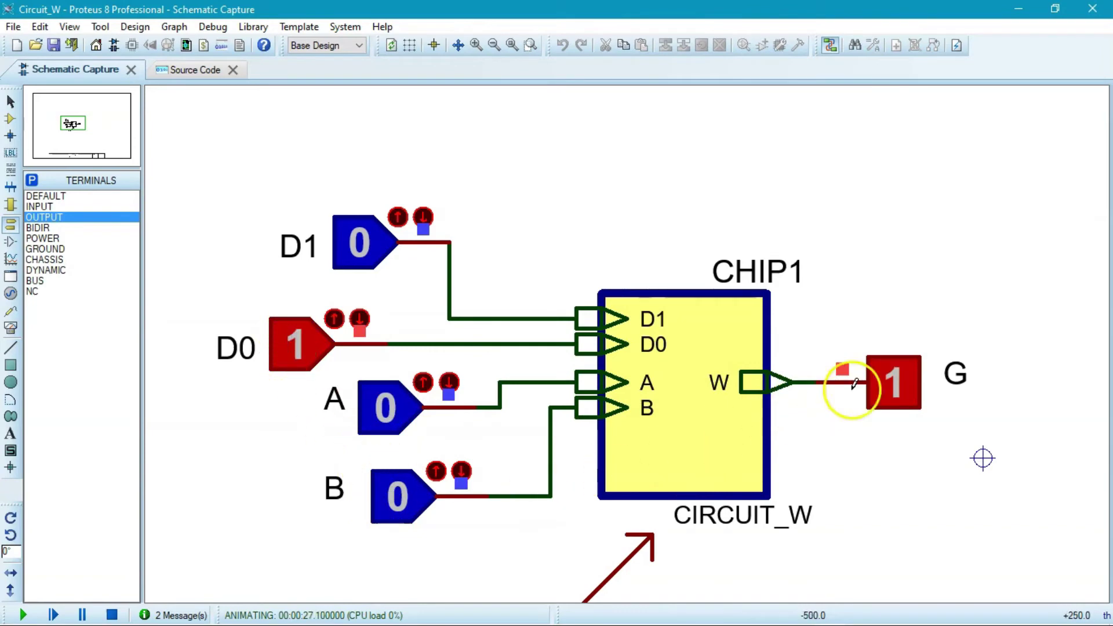
pyautogui.click(405, 500)
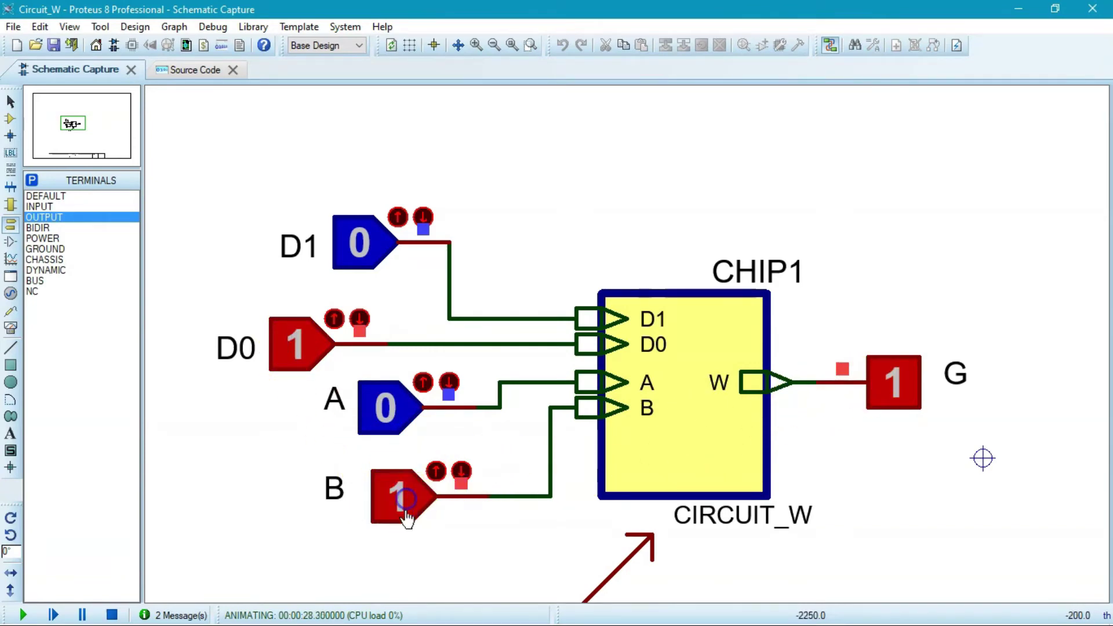
pyautogui.click(393, 487)
pyautogui.click(395, 416)
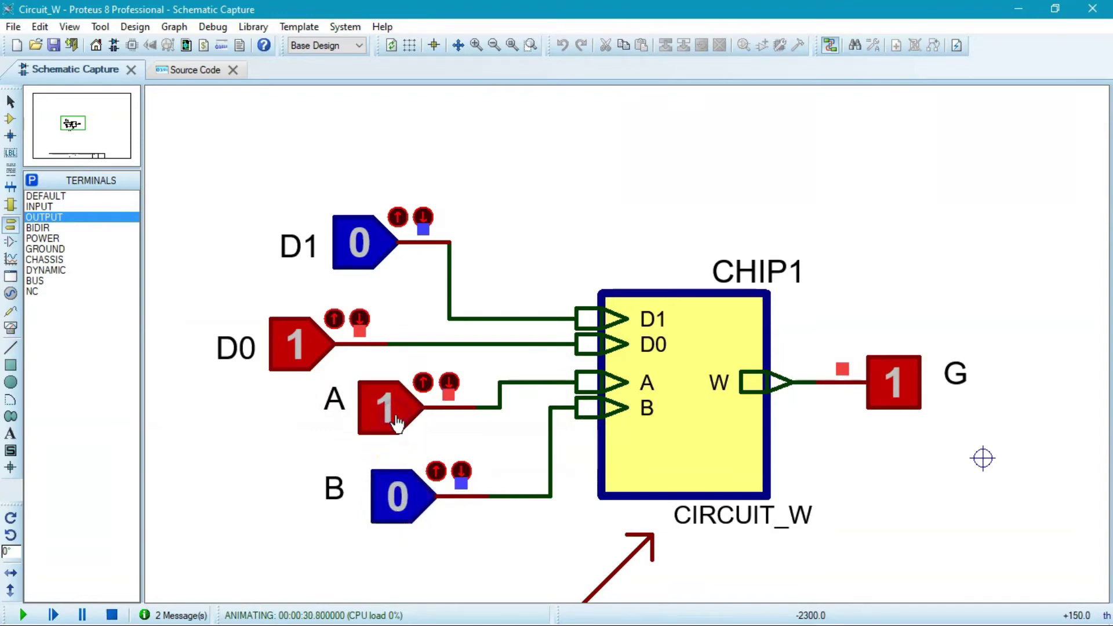
pyautogui.click(397, 498)
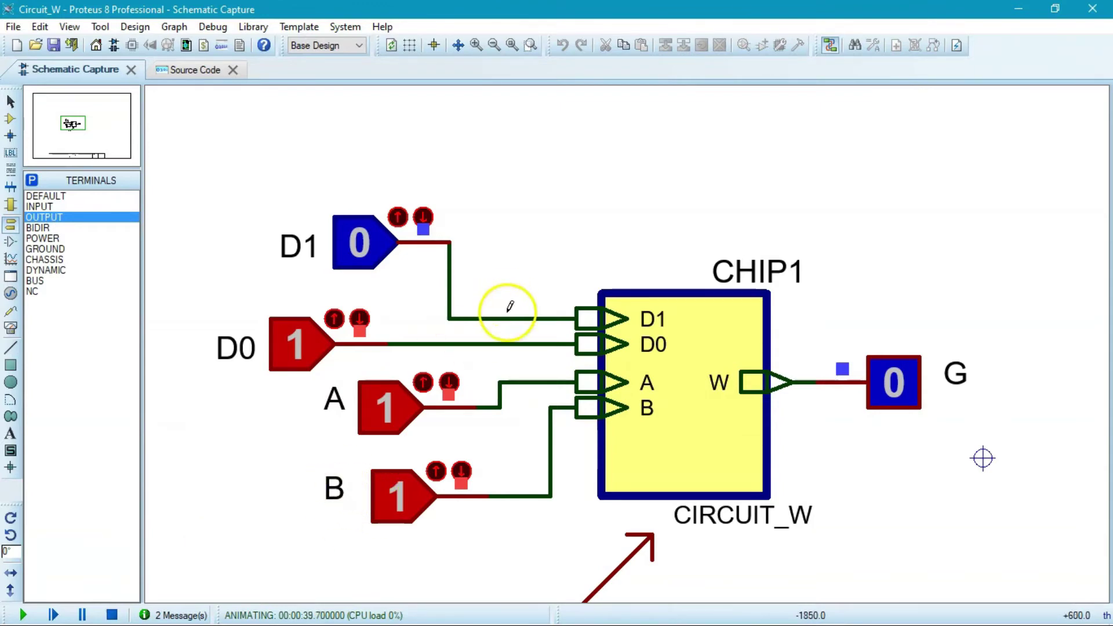
pyautogui.click(53, 47)
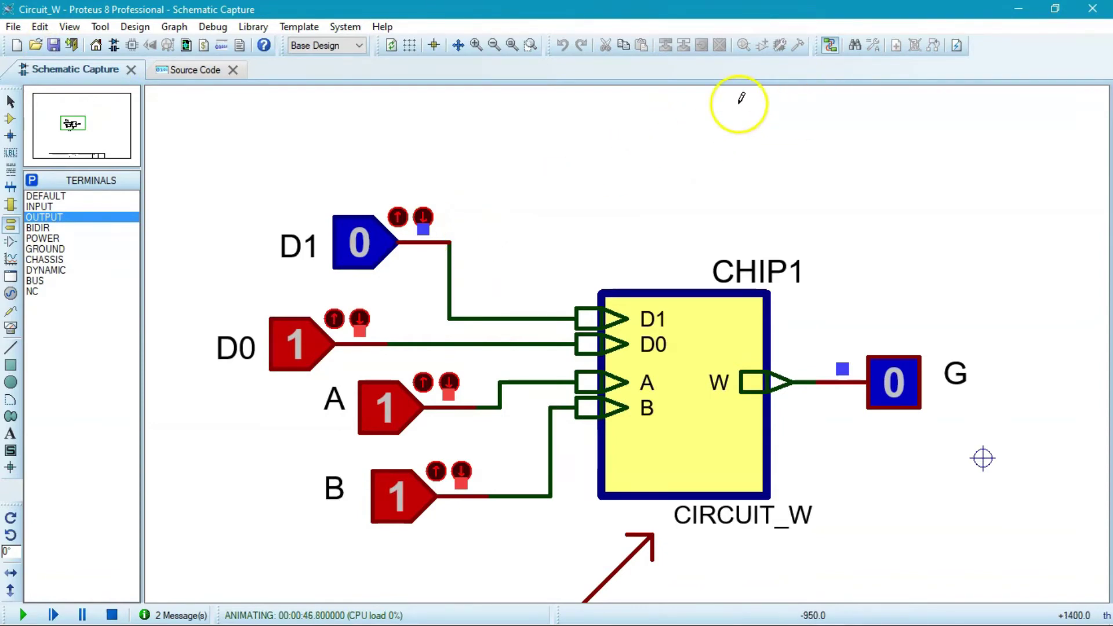
# - Check the handwritten truth table in Word, return to Proteus and reset inputs D0, A and B to 0
pyautogui.hotkey('alt', 'Tab')
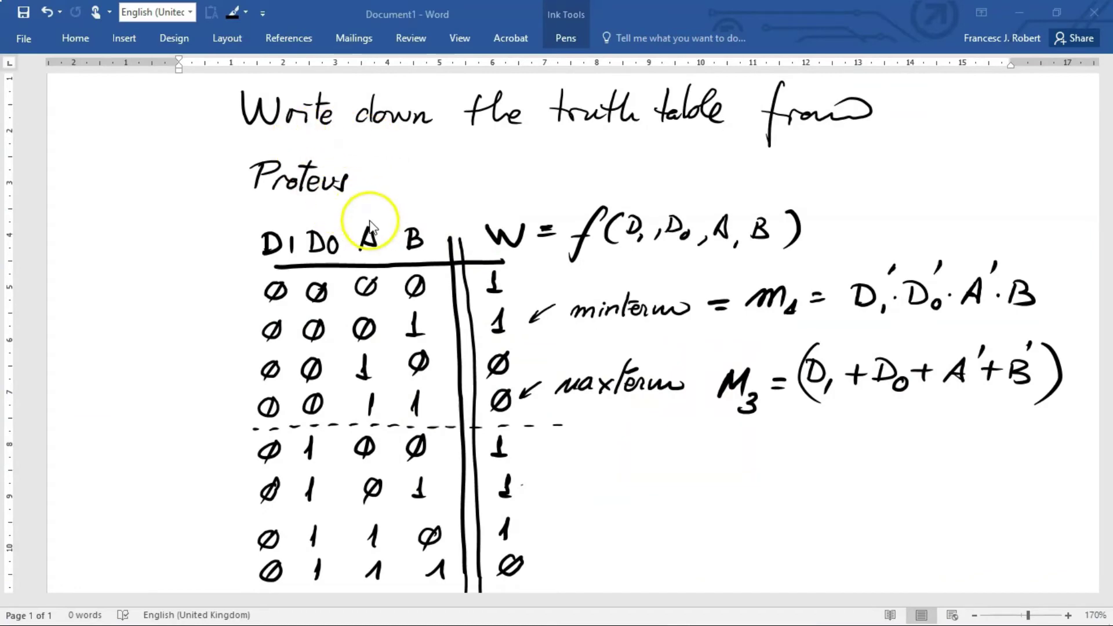
pyautogui.hotkey('alt', 'Tab')
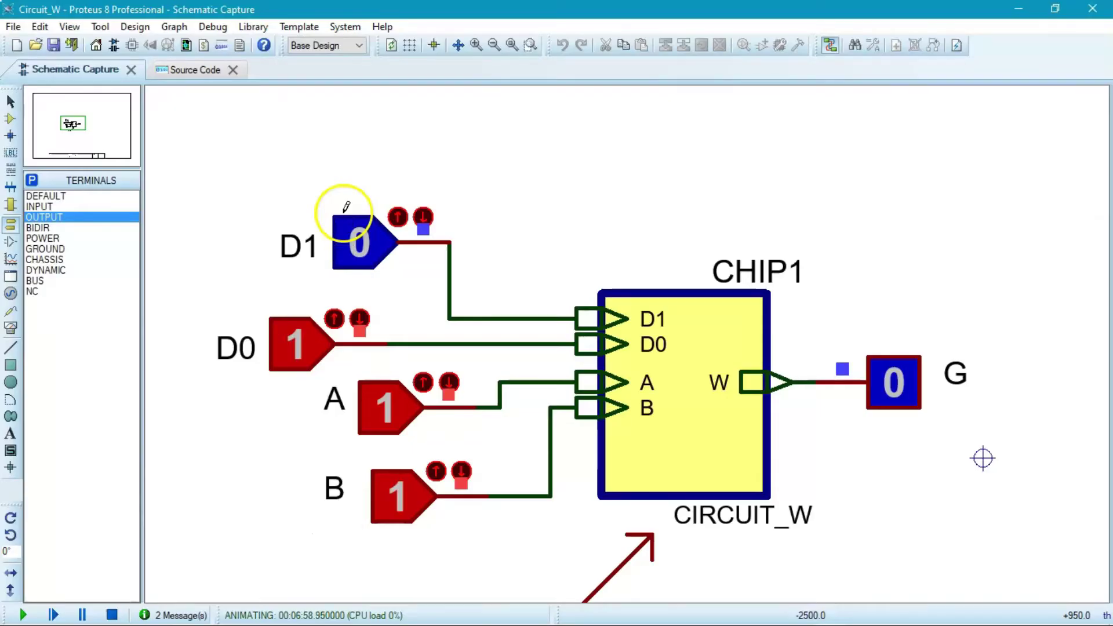
pyautogui.click(306, 355)
pyautogui.click(368, 394)
pyautogui.click(391, 490)
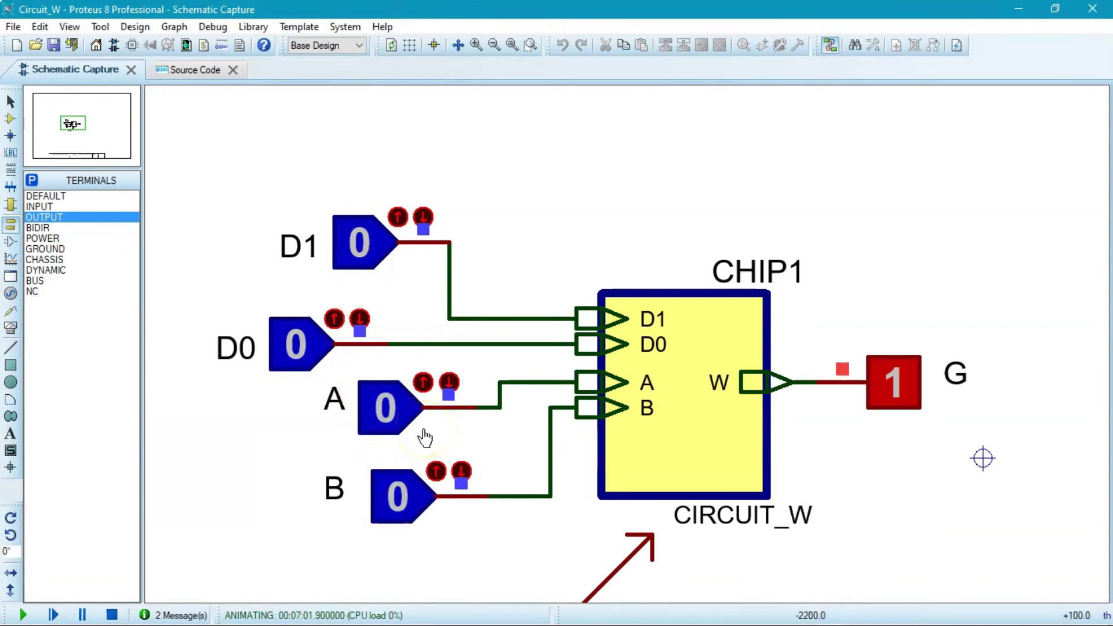
# - Switch to Word and handwrite the input combination 1 0 0 0 below the last row of the truth table
pyautogui.hotkey('alt', 'Tab')
pyautogui.press('Tab')
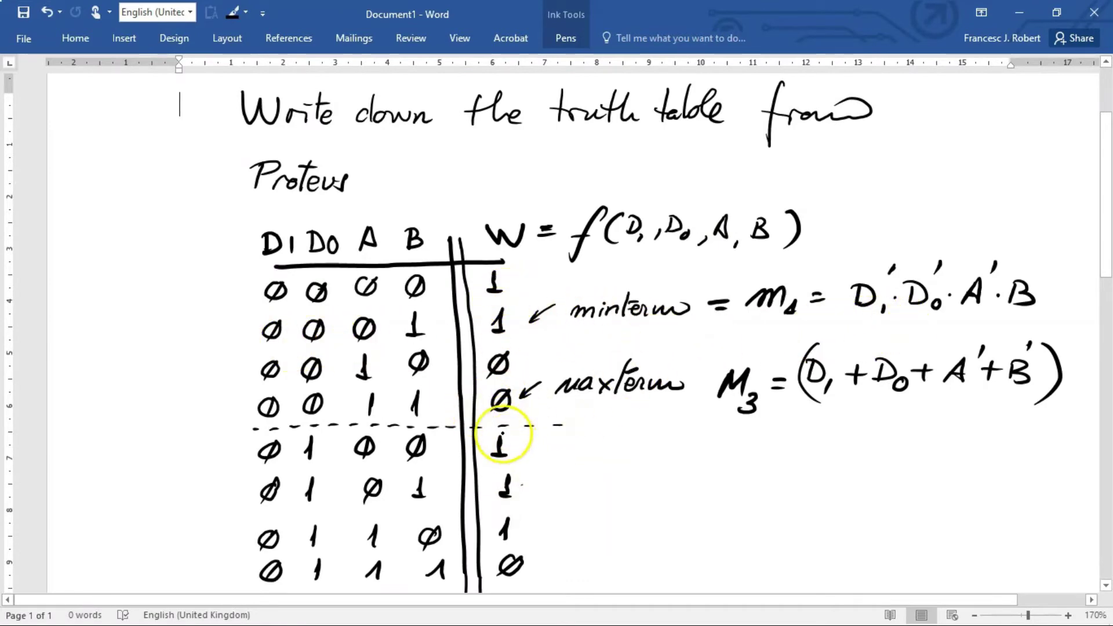
pyautogui.scroll(-3, 509, 431)
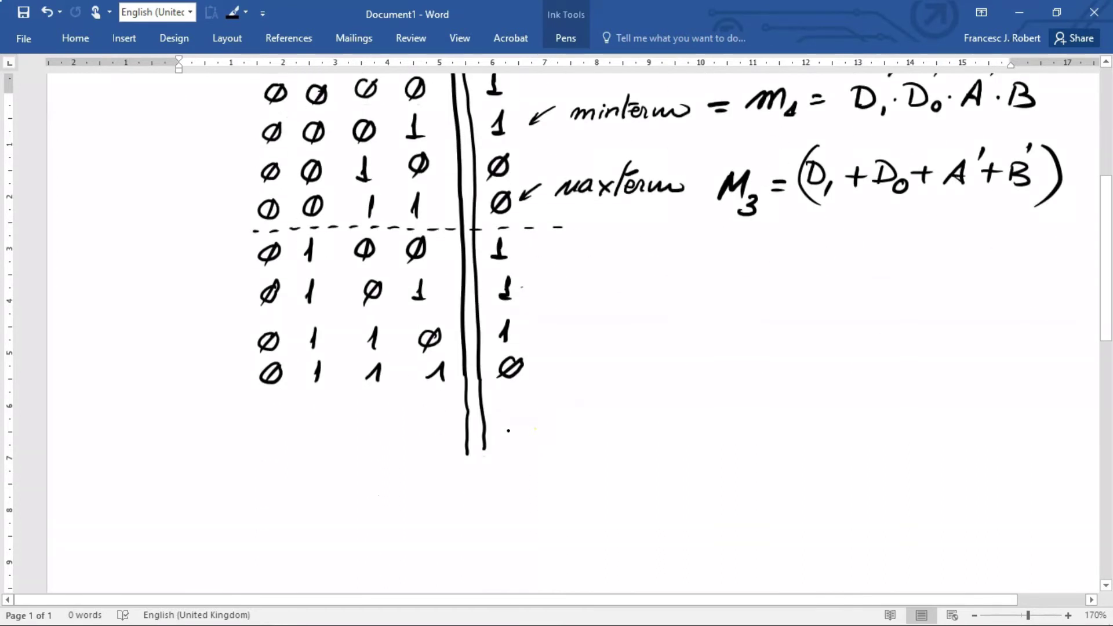
pyautogui.moveTo(325, 395); pyautogui.dragTo(372, 415)
pyautogui.moveTo(430, 393); pyautogui.dragTo(428, 414)
# - Set D1 to 1 in the Proteus simulation and handwrite W as 1 for the 1000 row in Word
pyautogui.hotkey('alt', 'Tab')
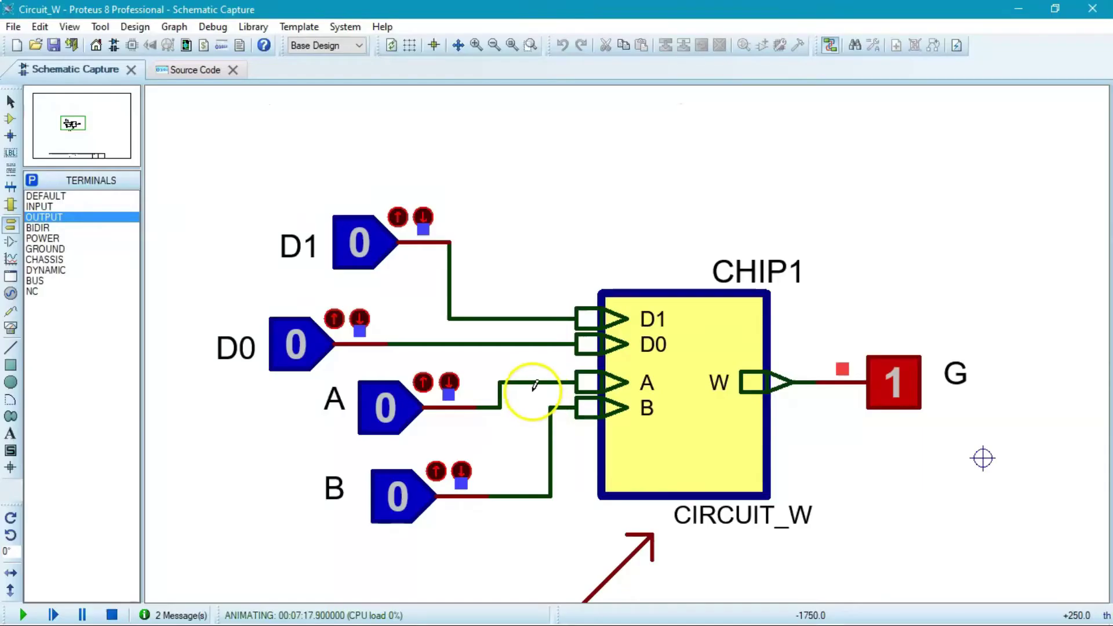
pyautogui.click(362, 238)
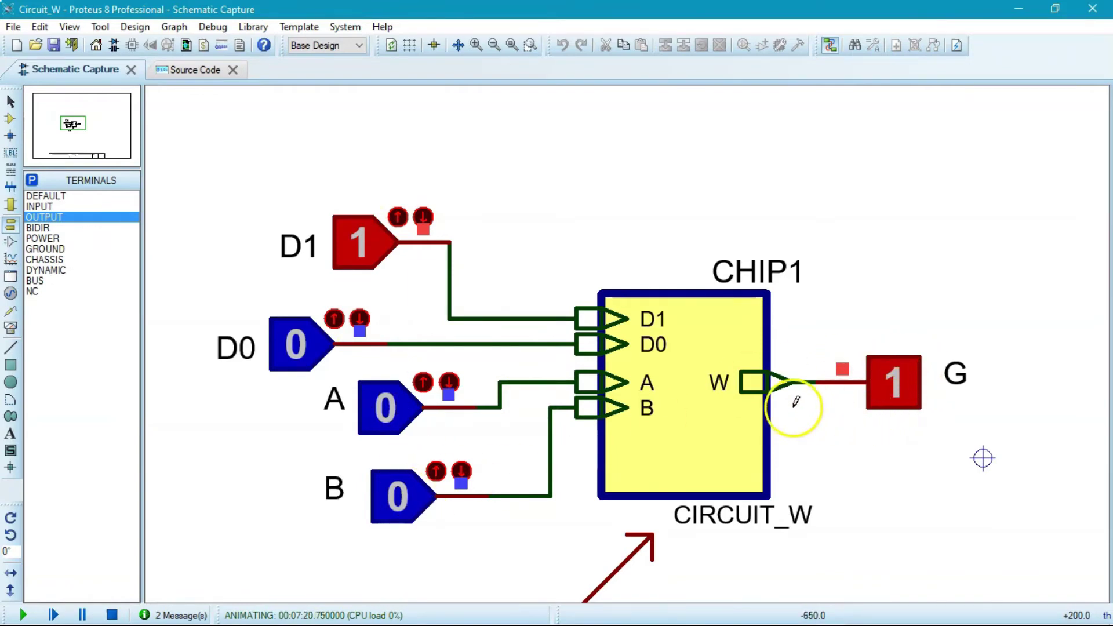
pyautogui.hotkey('alt', 'Tab')
pyautogui.moveTo(503, 389); pyautogui.dragTo(508, 406)
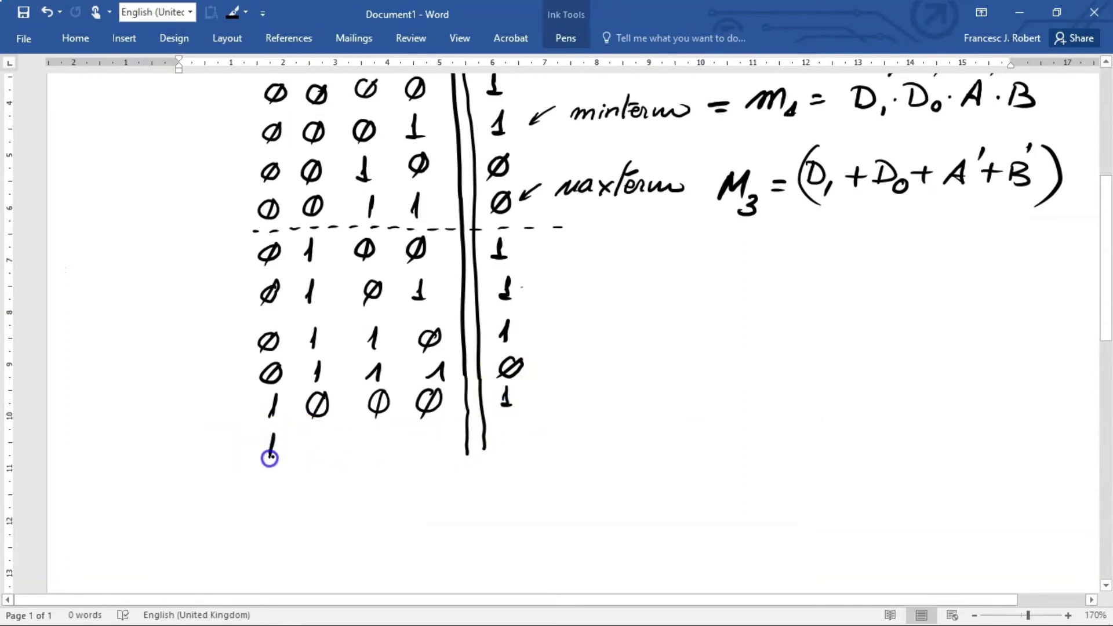
# - Handwrite the input rows 1001, 1011 and 1011 below the 1000 row and extend the table's double divider line downward
pyautogui.moveTo(380, 432); pyautogui.dragTo(379, 447)
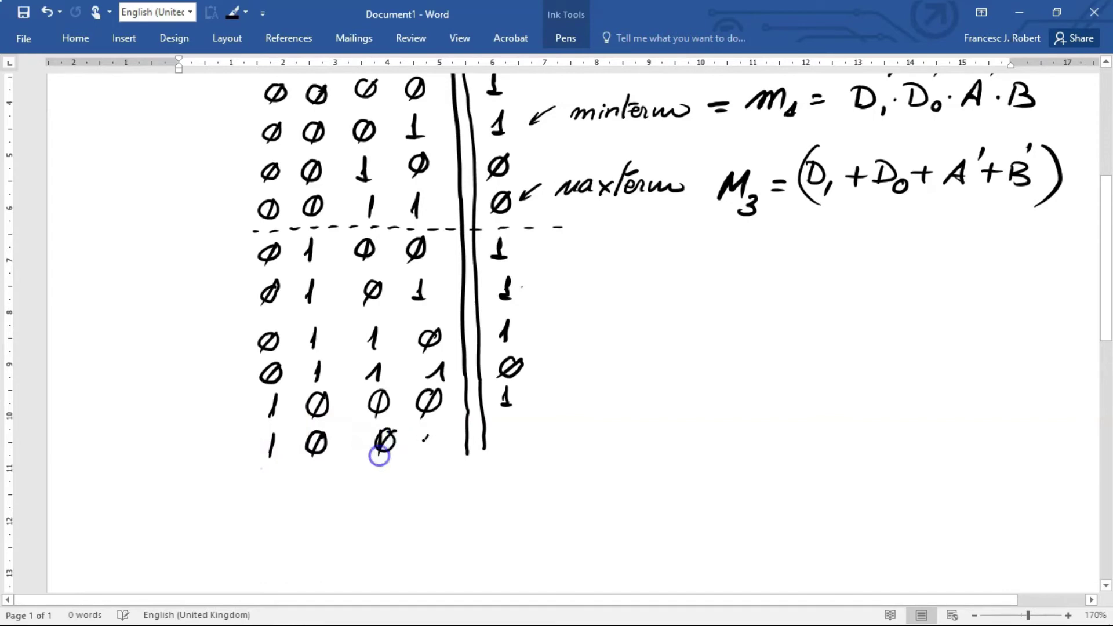
pyautogui.moveTo(270, 473); pyautogui.dragTo(273, 500)
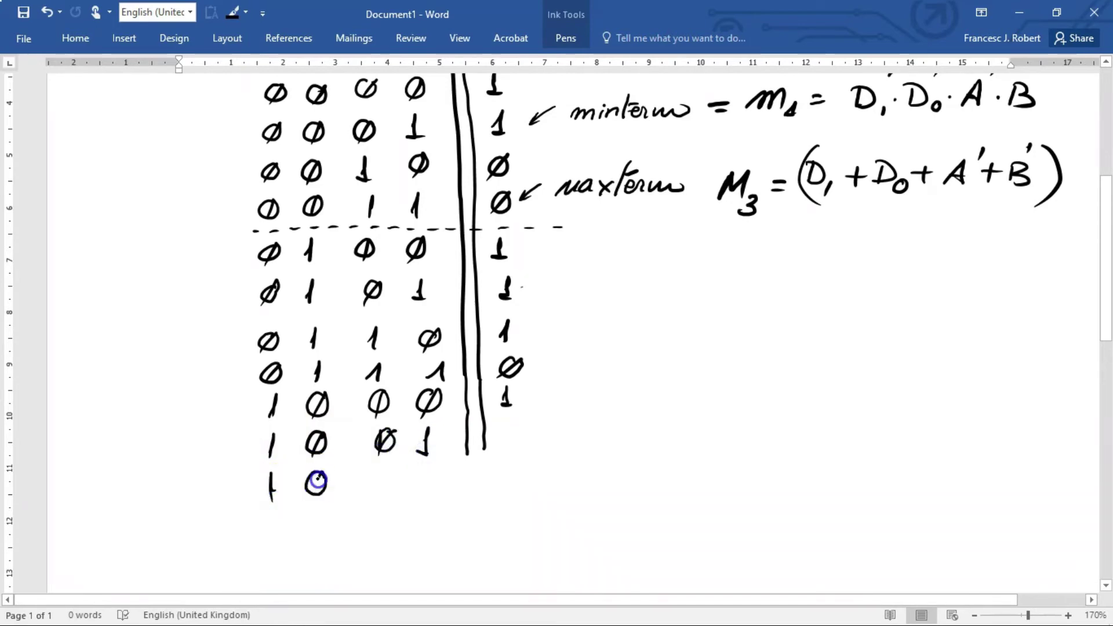
pyautogui.moveTo(388, 471)
pyautogui.mouseDown()
pyautogui.moveTo(387, 497)
pyautogui.moveTo(429, 494)
pyautogui.mouseUp()
pyautogui.moveTo(464, 455); pyautogui.dragTo(464, 569)
pyautogui.moveTo(485, 446); pyautogui.dragTo(484, 461)
pyautogui.moveTo(486, 590); pyautogui.dragTo(485, 591)
pyautogui.moveTo(270, 520)
pyautogui.mouseDown()
pyautogui.moveTo(272, 539)
pyautogui.moveTo(317, 515)
pyautogui.mouseUp()
pyautogui.moveTo(324, 514); pyautogui.dragTo(304, 540)
pyautogui.moveTo(382, 507)
pyautogui.mouseDown()
pyautogui.moveTo(378, 533)
pyautogui.moveTo(426, 536)
pyautogui.mouseUp()
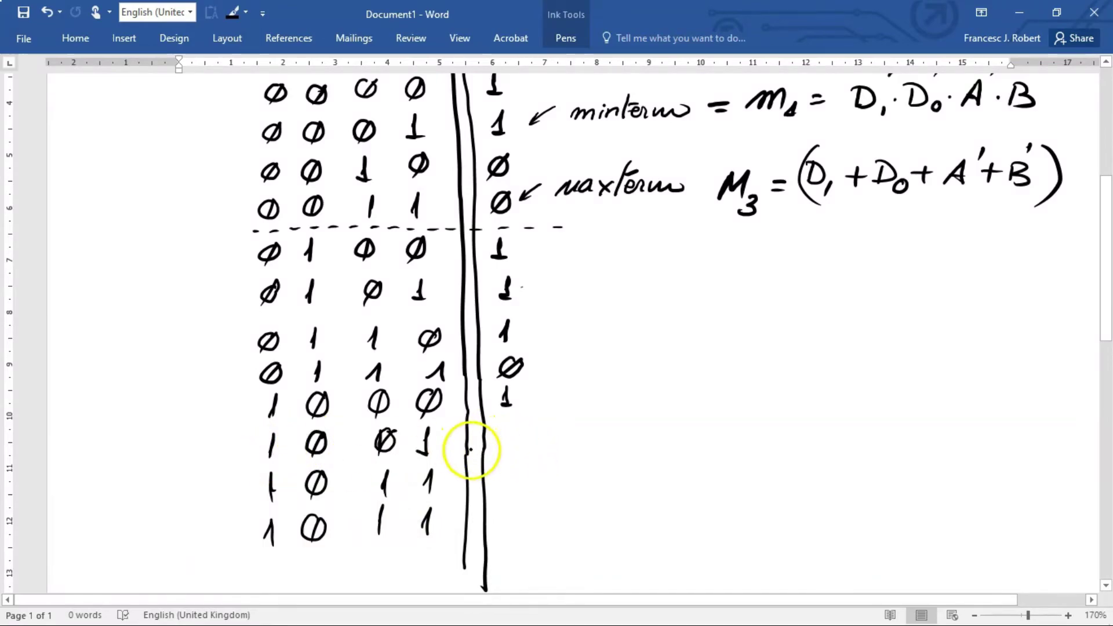
# - Set B to 1 in the Proteus simulation and handwrite W as 1 for the 1001 row in Word
pyautogui.hotkey('alt', 'Tab')
pyautogui.click(397, 496)
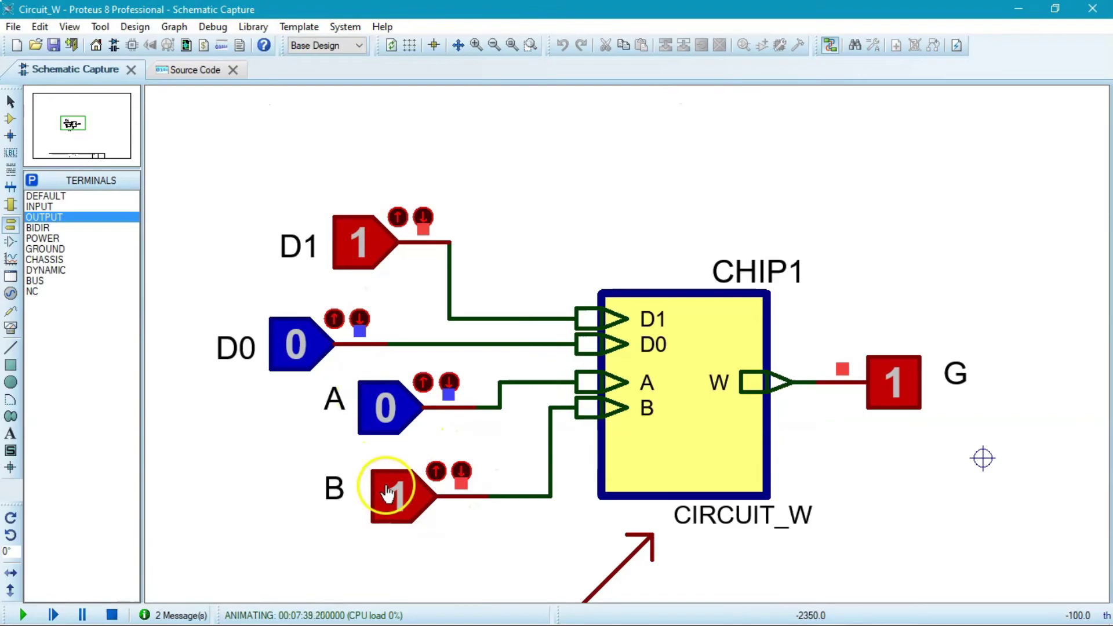
pyautogui.hotkey('alt', 'Tab')
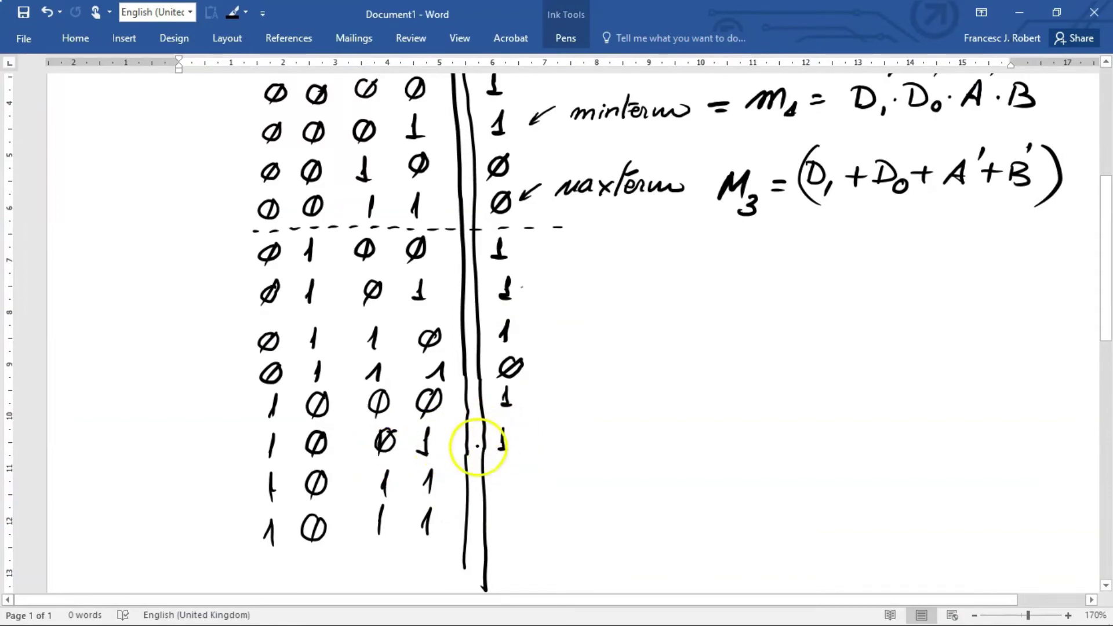
# - Test input combinations 1010 and 1011 in Proteus, correct the table's second-to-last row to 1010, and record W as 0 and 1 in Word
pyautogui.hotkey('alt', 'Tab')
pyautogui.hotkey('alt', 'Tab')
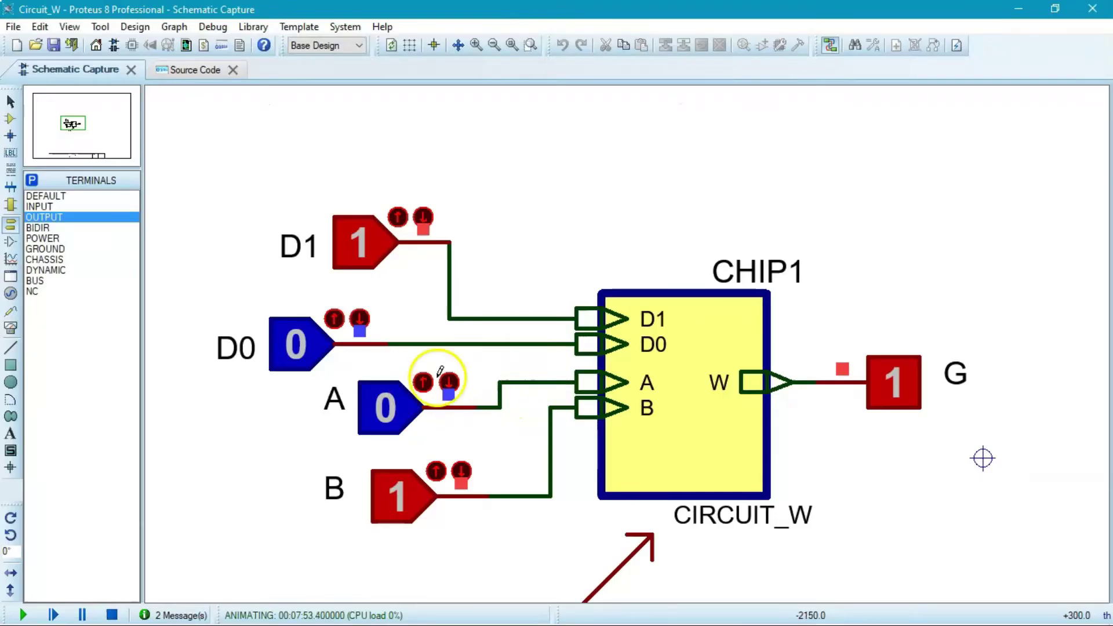
pyautogui.click(401, 413)
pyautogui.click(398, 497)
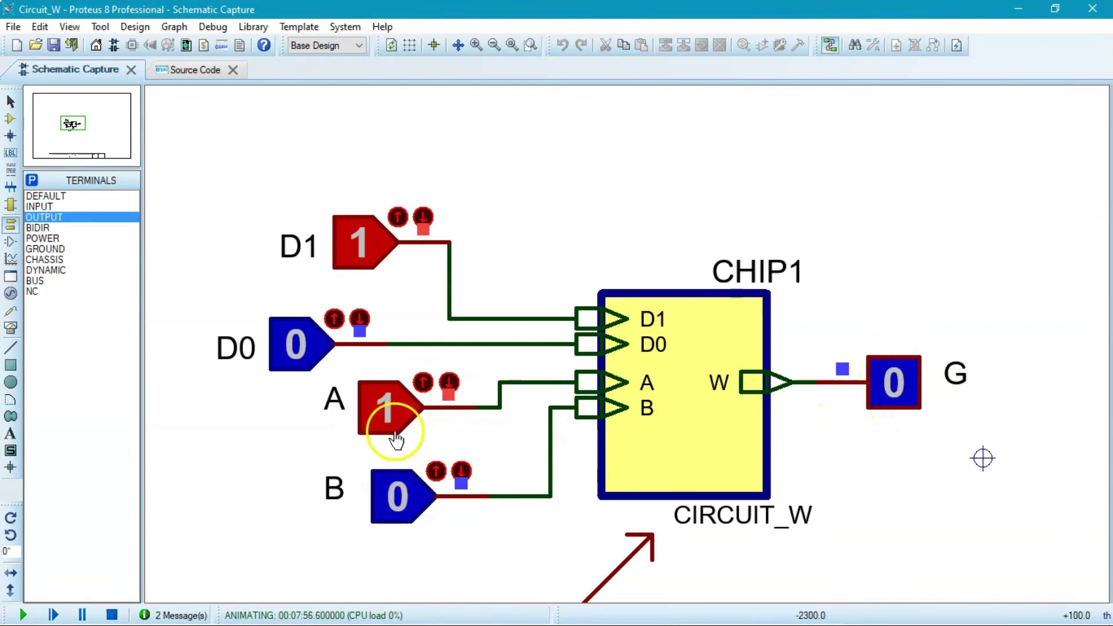
pyautogui.hotkey('alt', 'Tab')
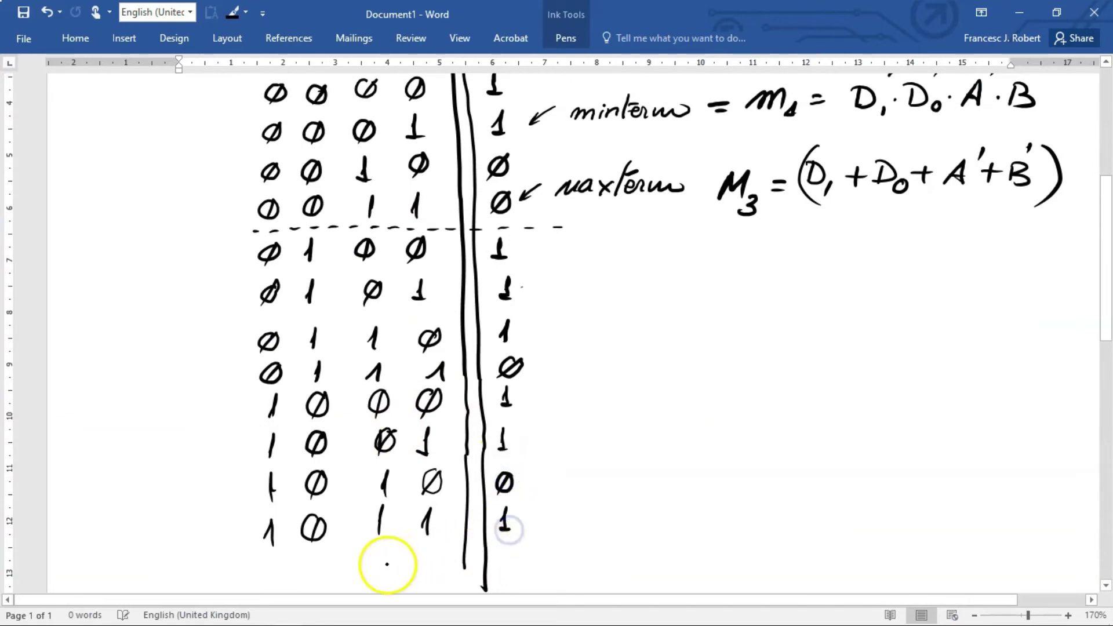
pyautogui.hotkey('alt', 'Tab')
pyautogui.click(388, 494)
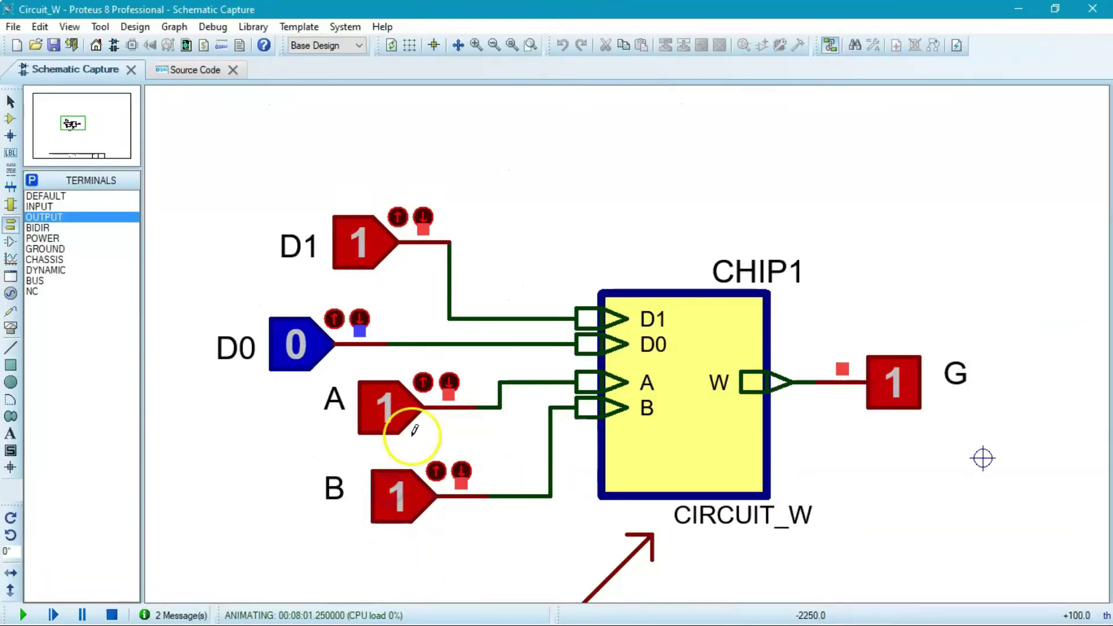
# - Set D0 to 1 and A to 0, then switch B to 0, to 1 and back to 0 to apply input combination 1100
pyautogui.scroll(-1, 415, 430)
pyautogui.scroll(1, 666, 340)
pyautogui.scroll(-1, 816, 306)
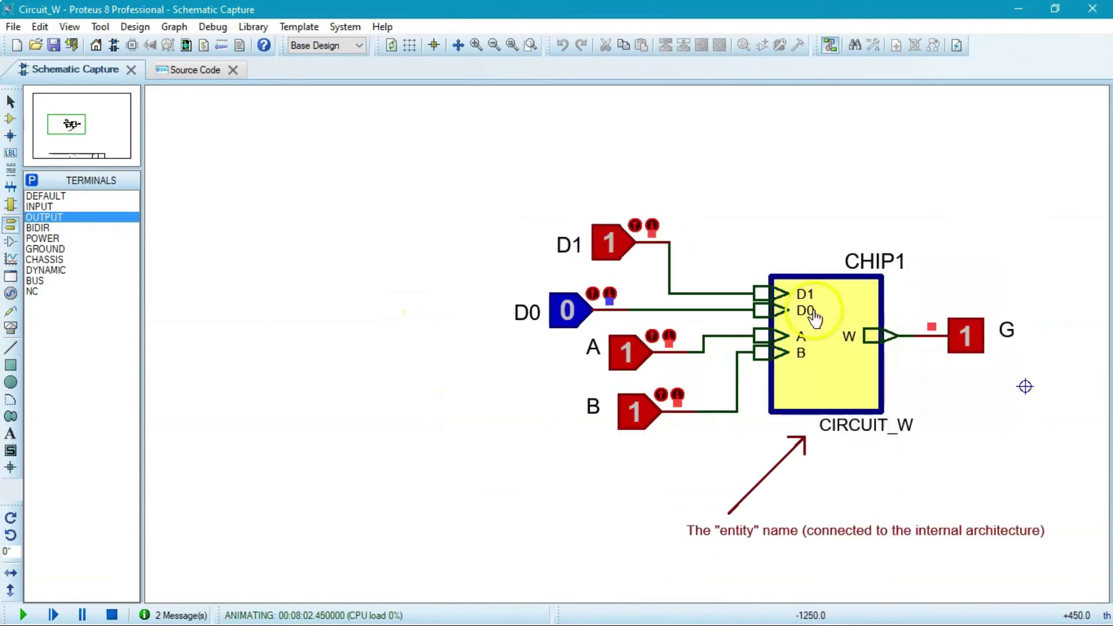
pyautogui.scroll(1, 817, 306)
pyautogui.click(249, 343)
pyautogui.click(337, 404)
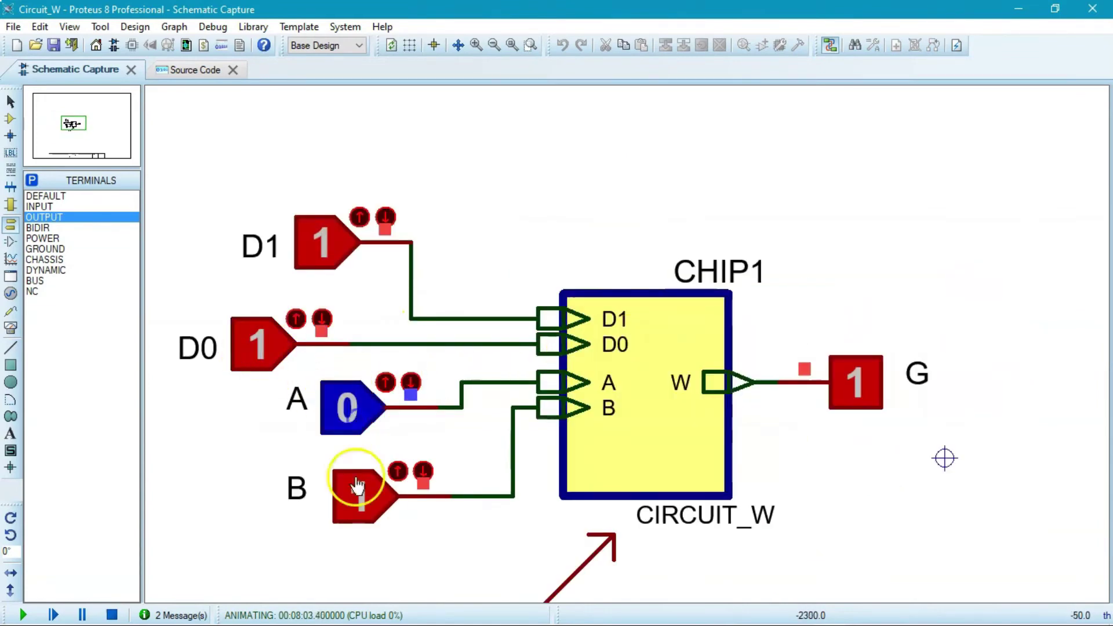
pyautogui.click(357, 484)
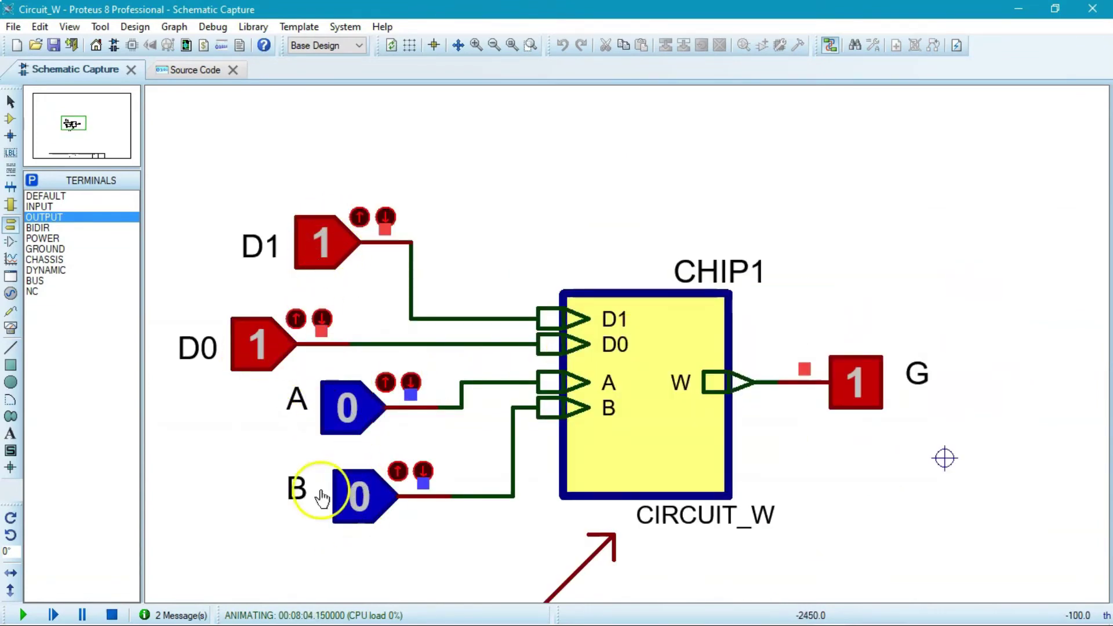
pyautogui.click(354, 517)
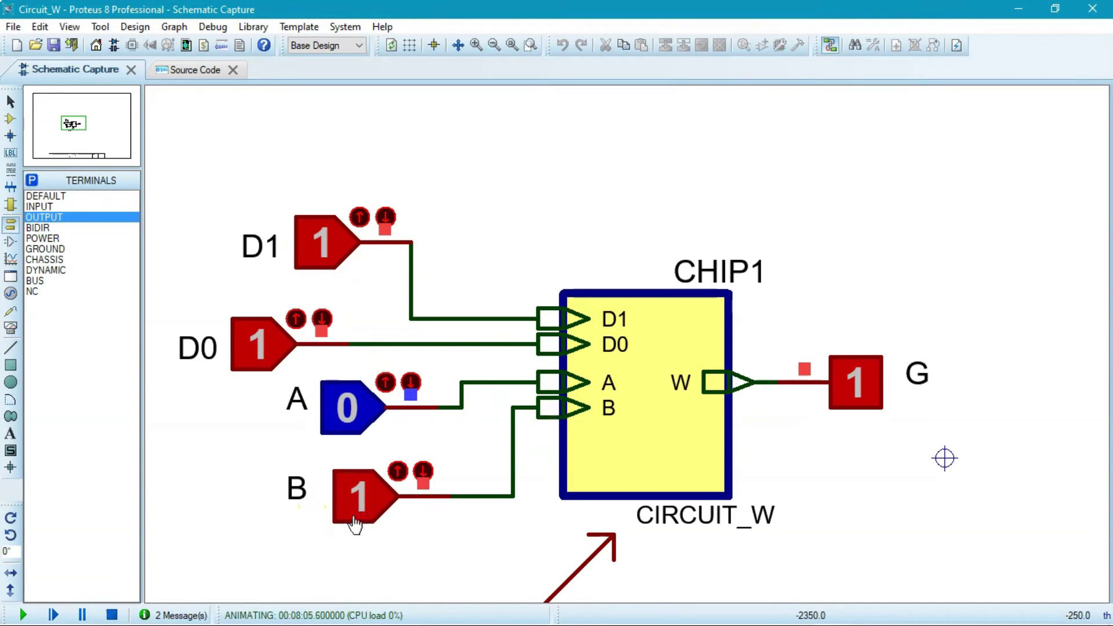
pyautogui.click(358, 496)
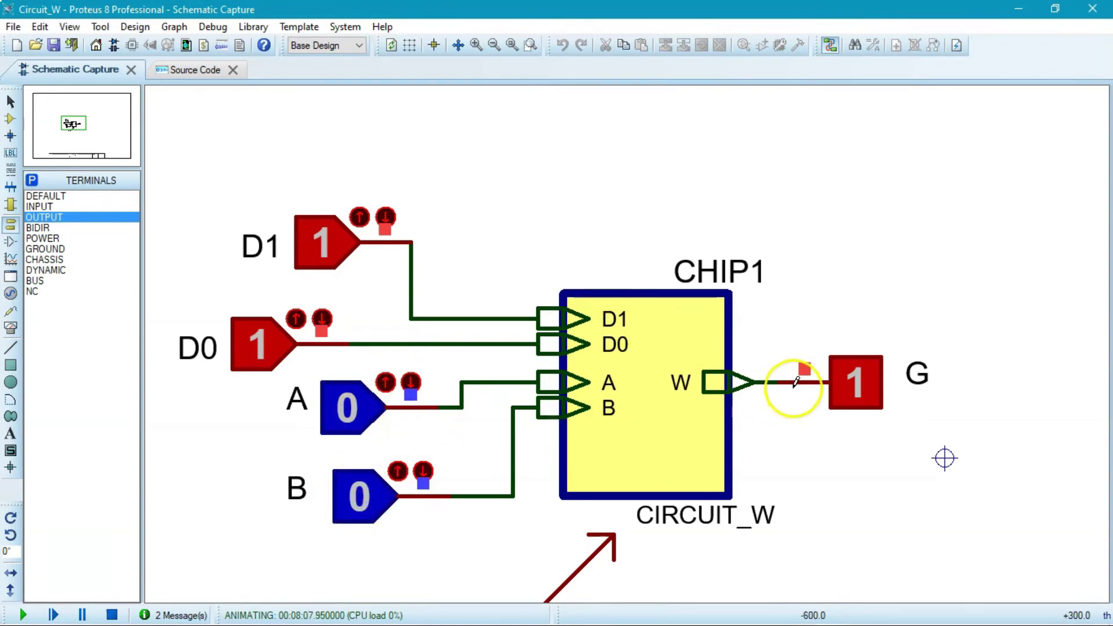
# - Set B and A to 1, then return B to 0 to test combinations 1101, 1111 and 1110 in the Proteus simulation
pyautogui.click(353, 502)
pyautogui.click(356, 434)
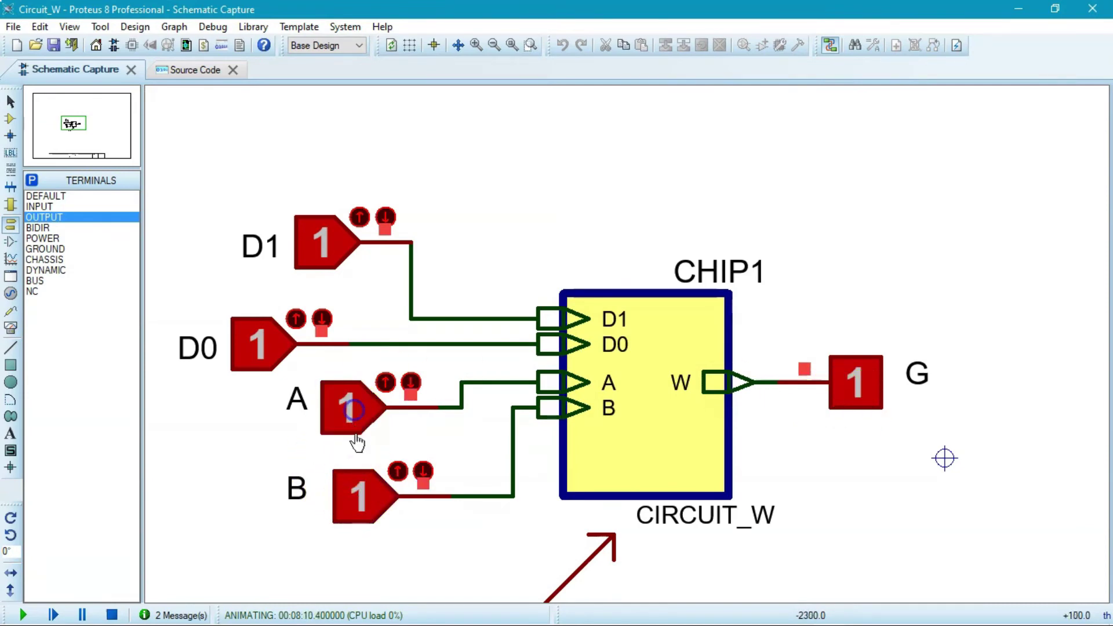
pyautogui.click(360, 497)
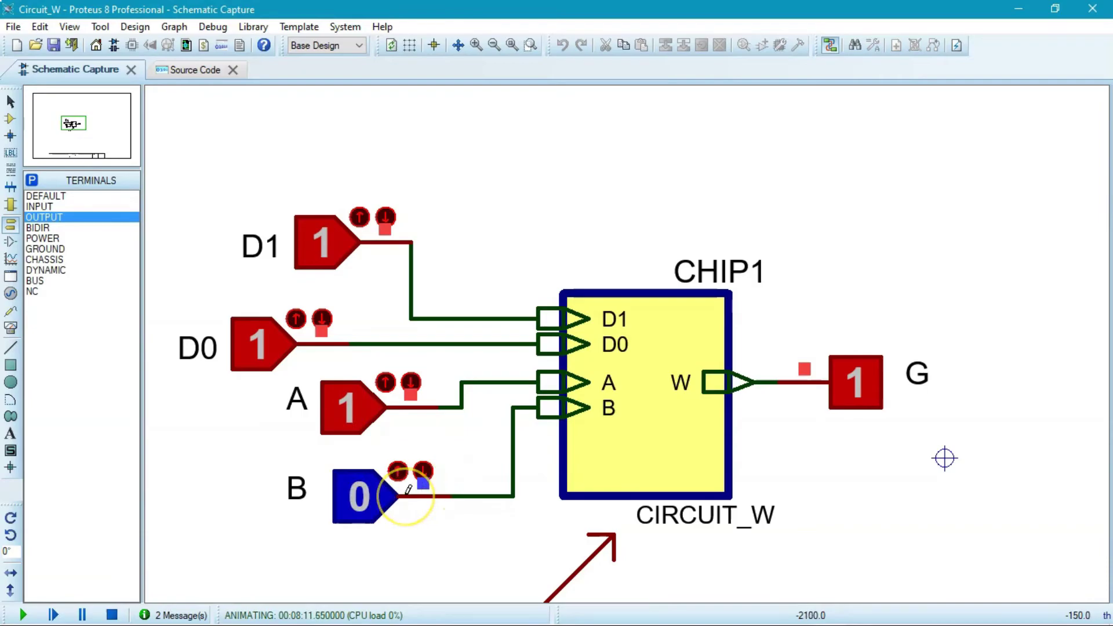
# - Switch to Word, extend the table's double divider line downward, and handwrite the input rows 1100 and 1101
pyautogui.hotkey('alt', 'Tab')
pyautogui.scroll(-3, 406, 493)
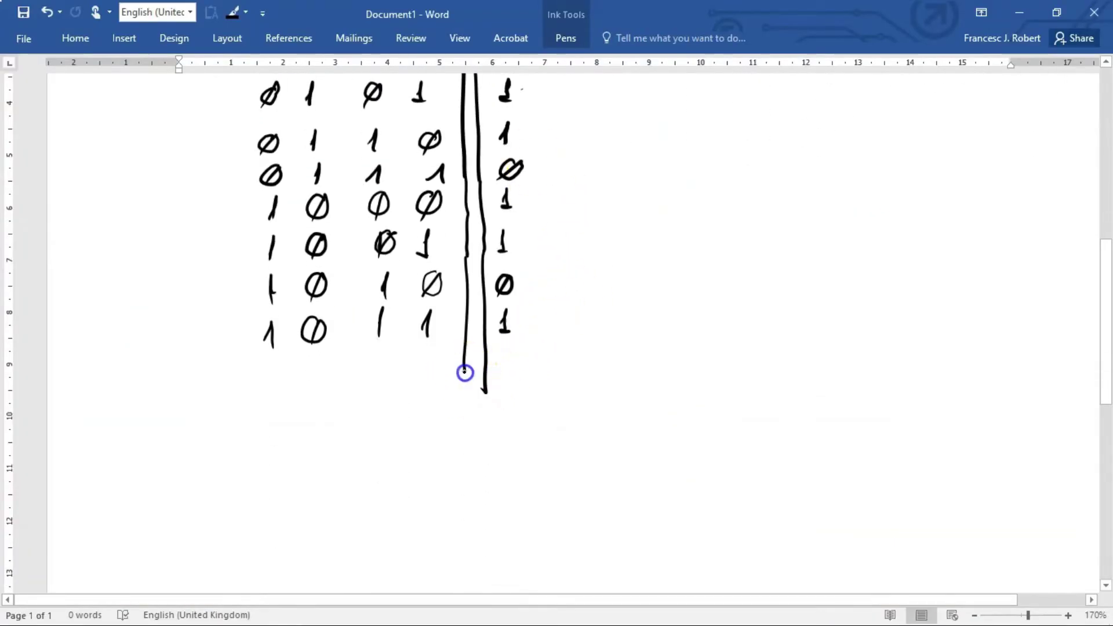
pyautogui.moveTo(477, 461); pyautogui.dragTo(477, 489)
pyautogui.moveTo(483, 394); pyautogui.dragTo(493, 479)
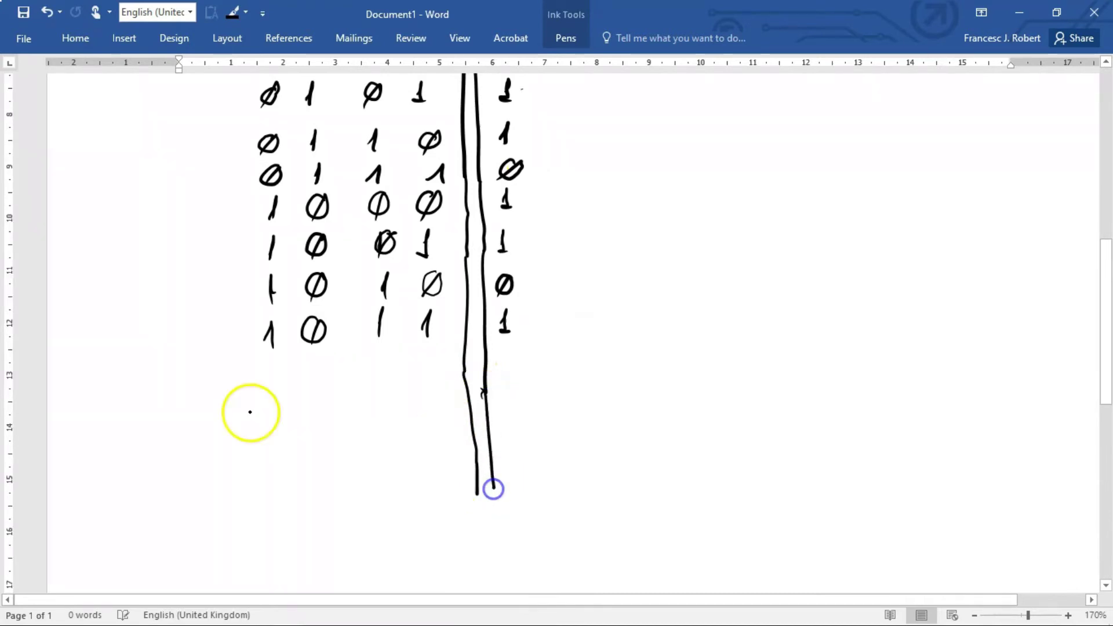
pyautogui.moveTo(375, 355); pyautogui.dragTo(435, 363)
pyautogui.moveTo(281, 407); pyautogui.dragTo(278, 426)
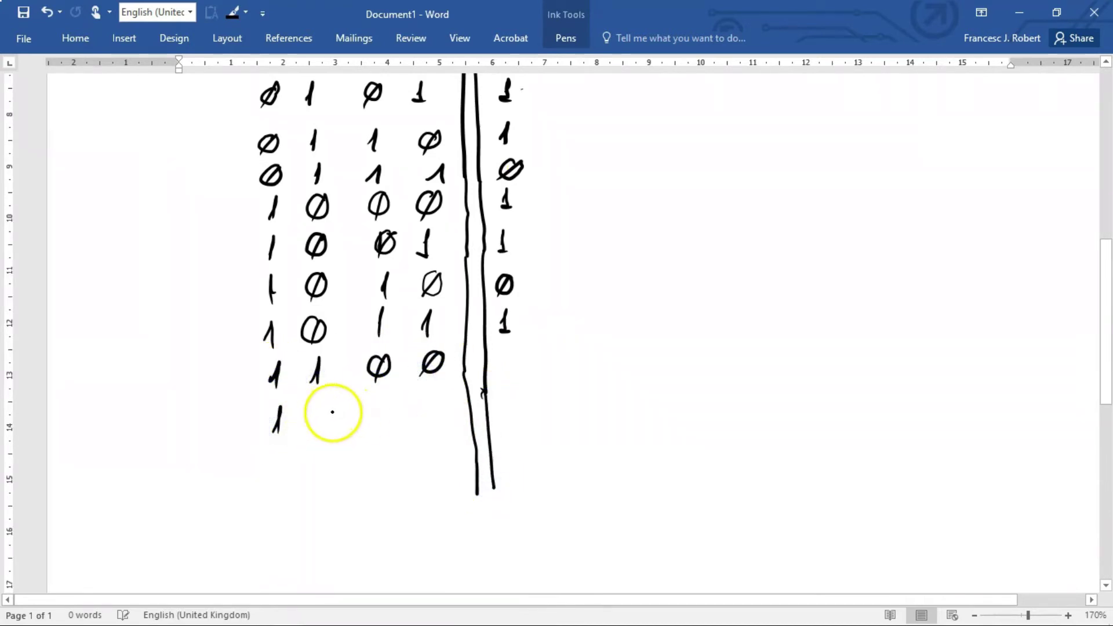
pyautogui.click(427, 409)
pyautogui.moveTo(384, 397); pyautogui.dragTo(379, 427)
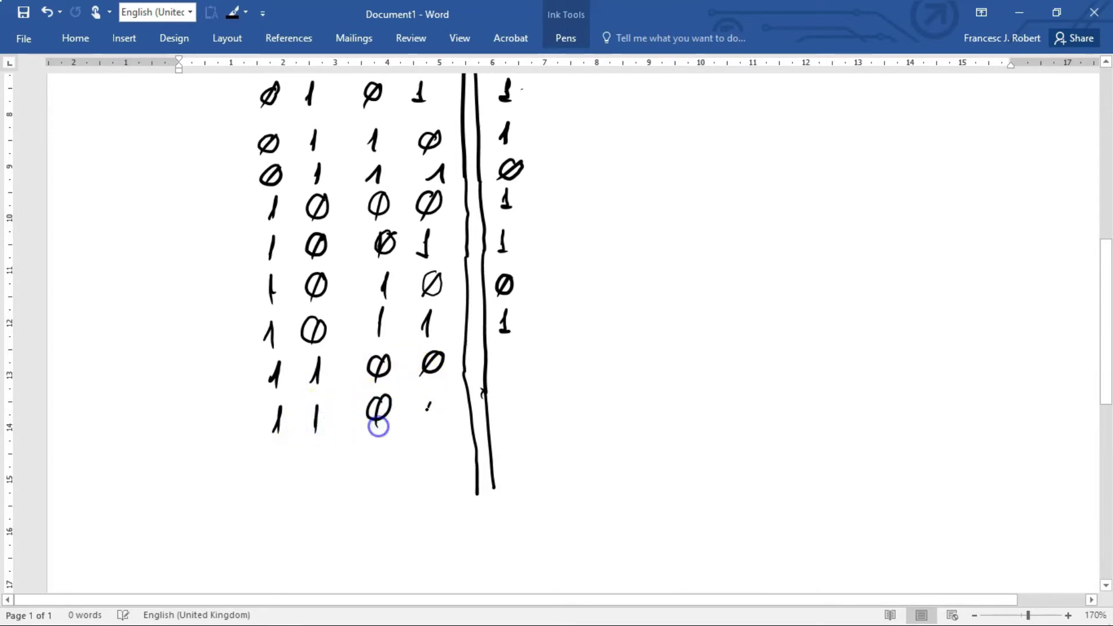
# - Handwrite the input rows 1110 and 1111 below the 1101 row, replacing the miswritten A and B digits of the first
pyautogui.moveTo(279, 455); pyautogui.dragTo(268, 476)
pyautogui.moveTo(277, 458); pyautogui.dragTo(277, 465)
pyautogui.moveTo(390, 449); pyautogui.dragTo(380, 464)
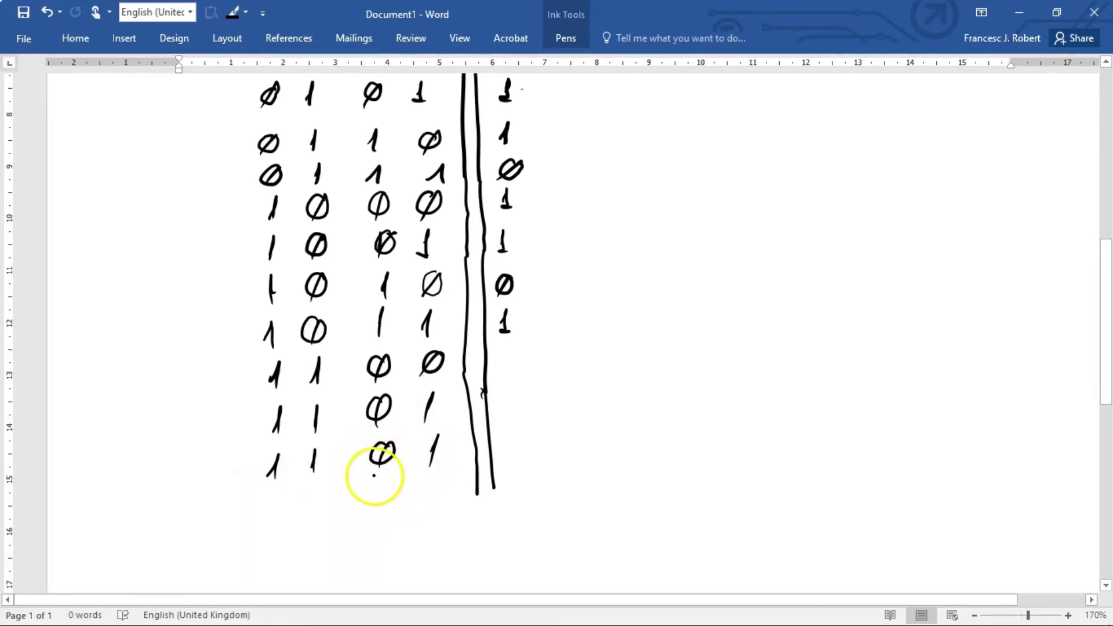
pyautogui.click(372, 467)
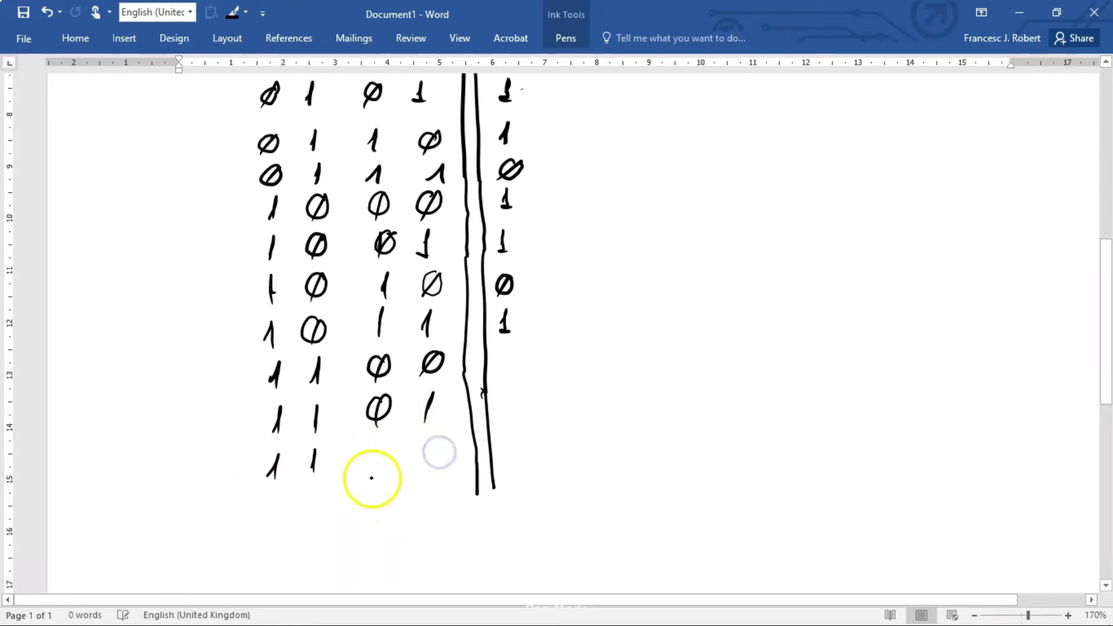
pyautogui.moveTo(439, 442); pyautogui.dragTo(417, 470)
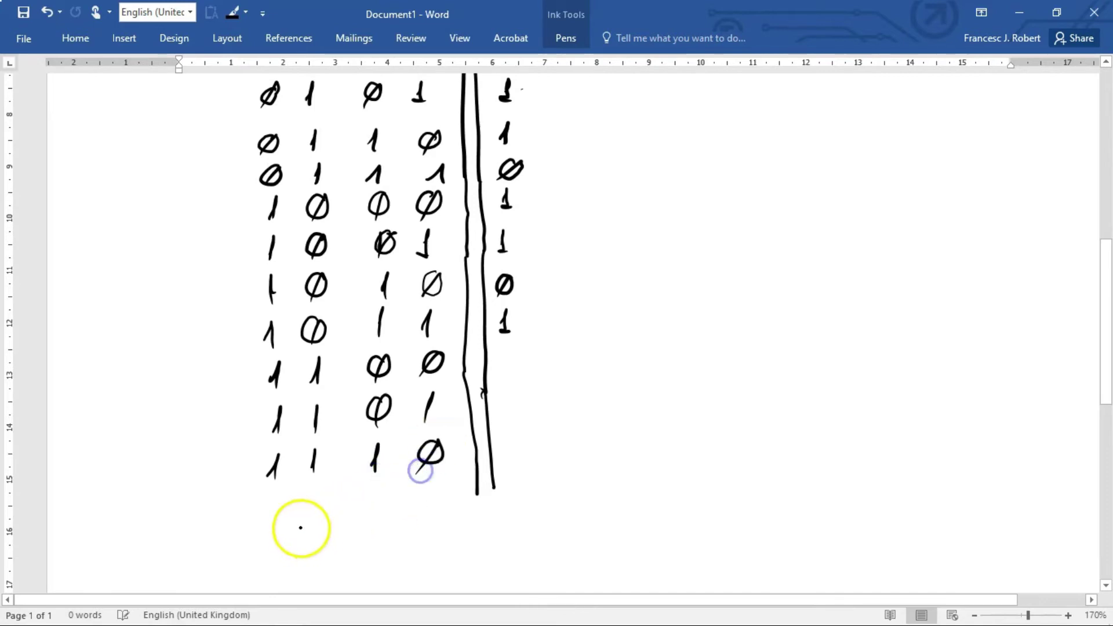
pyautogui.moveTo(383, 504); pyautogui.dragTo(383, 513)
# - Extend the double divider line past the 1111 row and handwrite W as 1 for rows 1100 to 1111
pyautogui.click(474, 493)
pyautogui.moveTo(493, 488); pyautogui.dragTo(493, 528)
pyautogui.moveTo(508, 351); pyautogui.dragTo(509, 372)
pyautogui.moveTo(505, 439); pyautogui.dragTo(507, 455)
pyautogui.moveTo(507, 498); pyautogui.dragTo(516, 479)
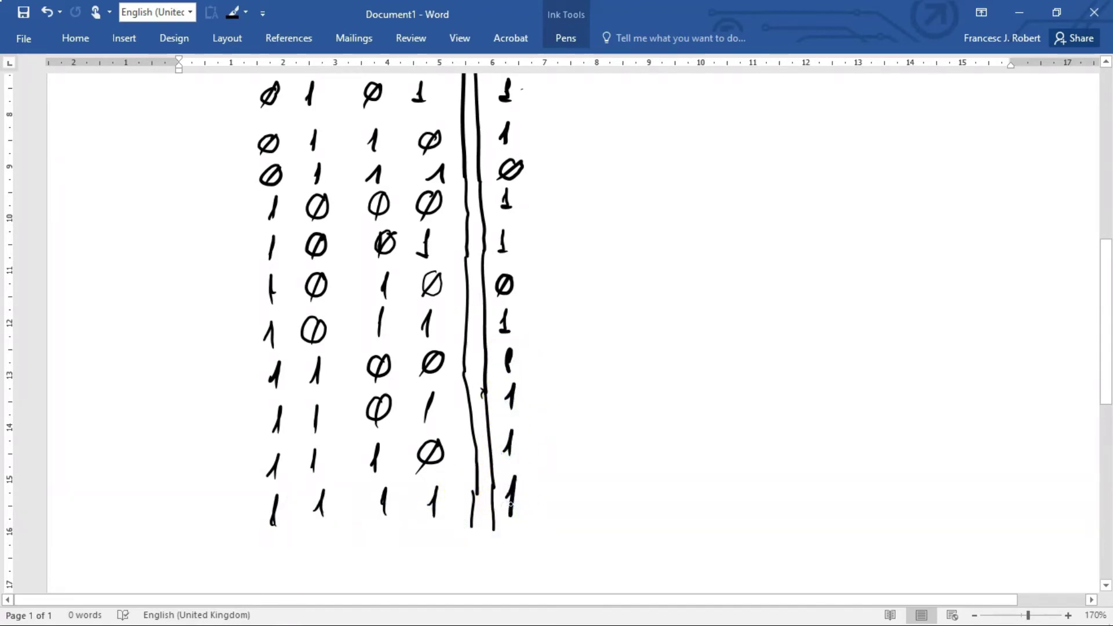
# - Handwrite the note "Comparing results!" in the blank area beside the truth table
pyautogui.scroll(6, 519, 504)
pyautogui.scroll(-7, 522, 502)
pyautogui.scroll(3, 522, 502)
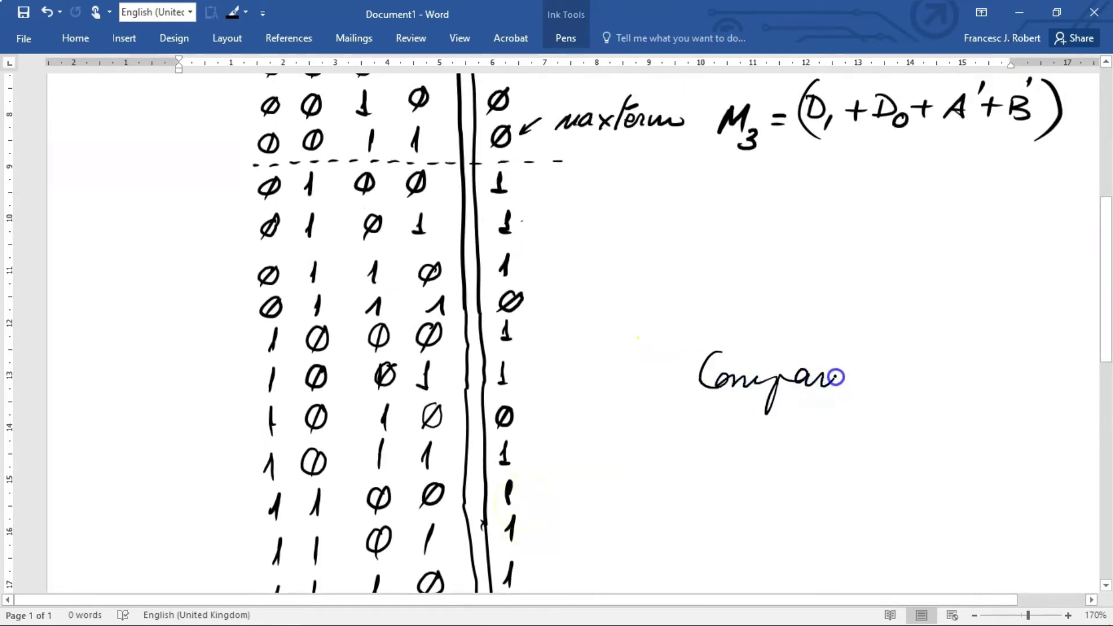
pyautogui.moveTo(862, 381); pyautogui.dragTo(883, 400)
pyautogui.click(845, 357)
pyautogui.moveTo(734, 431)
pyautogui.mouseDown()
pyautogui.moveTo(734, 445)
pyautogui.moveTo(830, 410)
pyautogui.mouseUp()
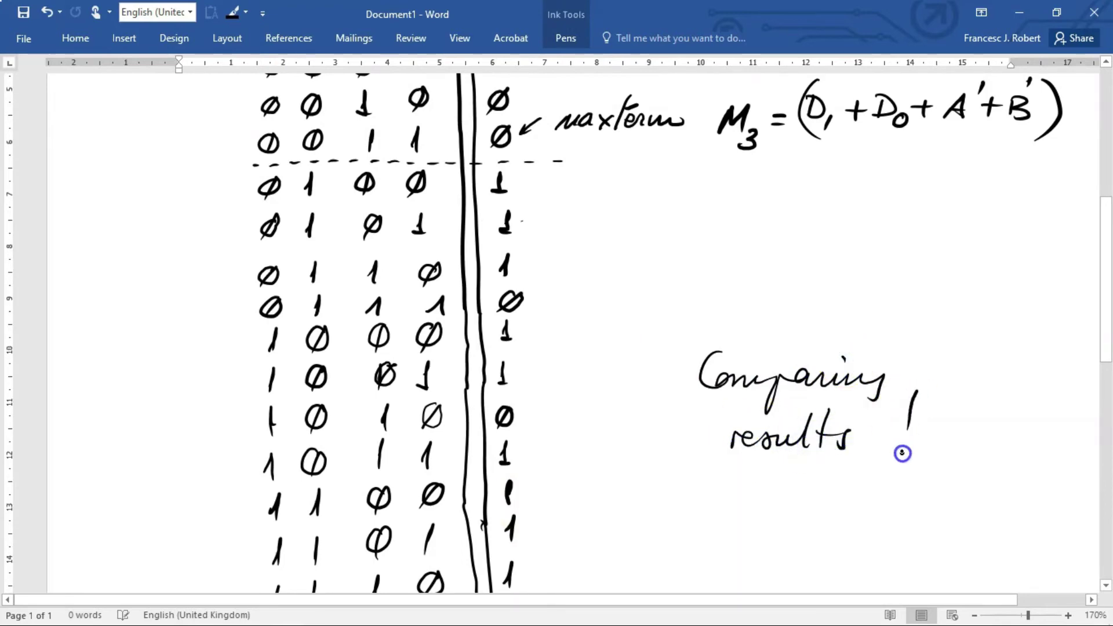
# - Underline the maxterm symbol M3 and the minterm symbol m1 in the notes beside the table's first rows
pyautogui.scroll(-1, 902, 438)
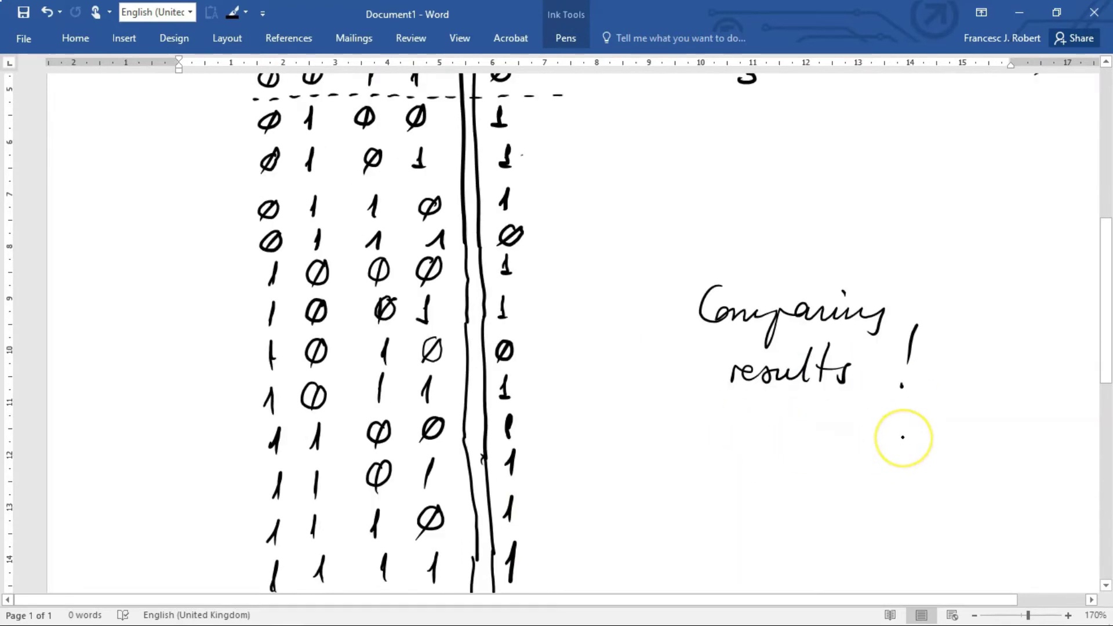
pyautogui.scroll(-2, 903, 438)
pyautogui.scroll(5, 902, 436)
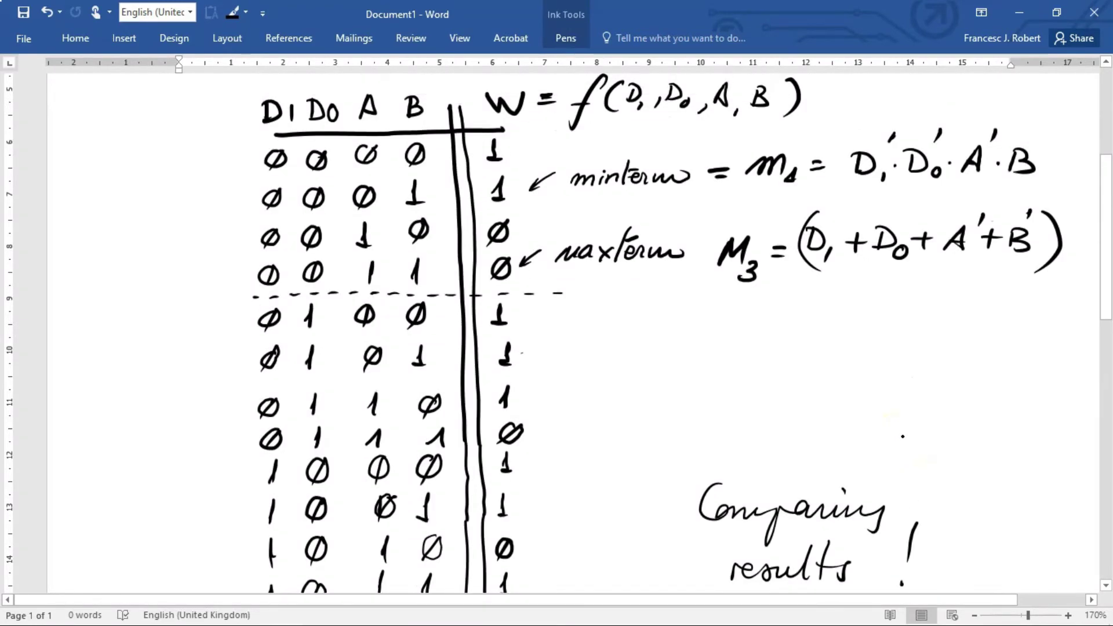
pyautogui.moveTo(718, 298); pyautogui.dragTo(758, 295)
pyautogui.moveTo(757, 186); pyautogui.dragTo(799, 183)
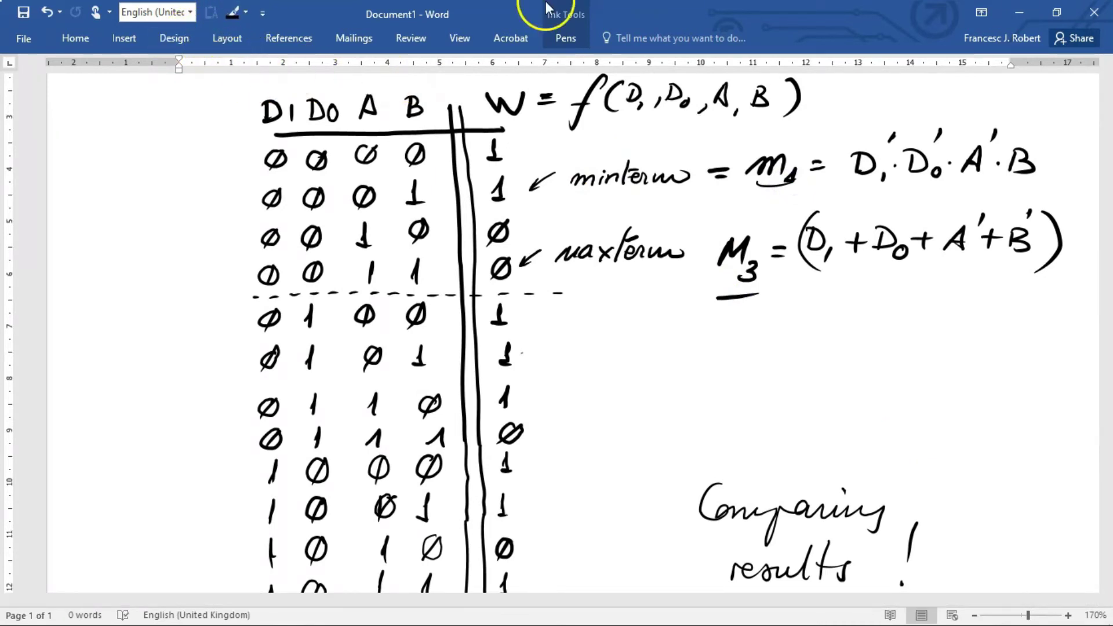
# - Choose the red pen and number the first eight truth table rows 0 to 7 beside the D1 column
pyautogui.click(566, 38)
pyautogui.click(234, 68)
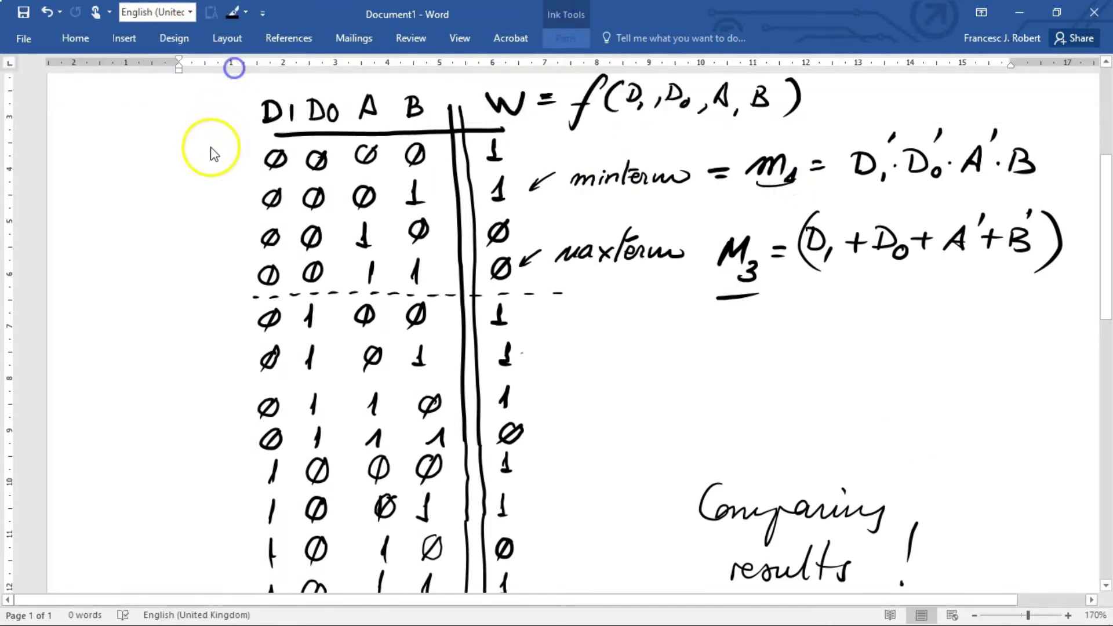
pyautogui.moveTo(220, 147); pyautogui.dragTo(225, 248)
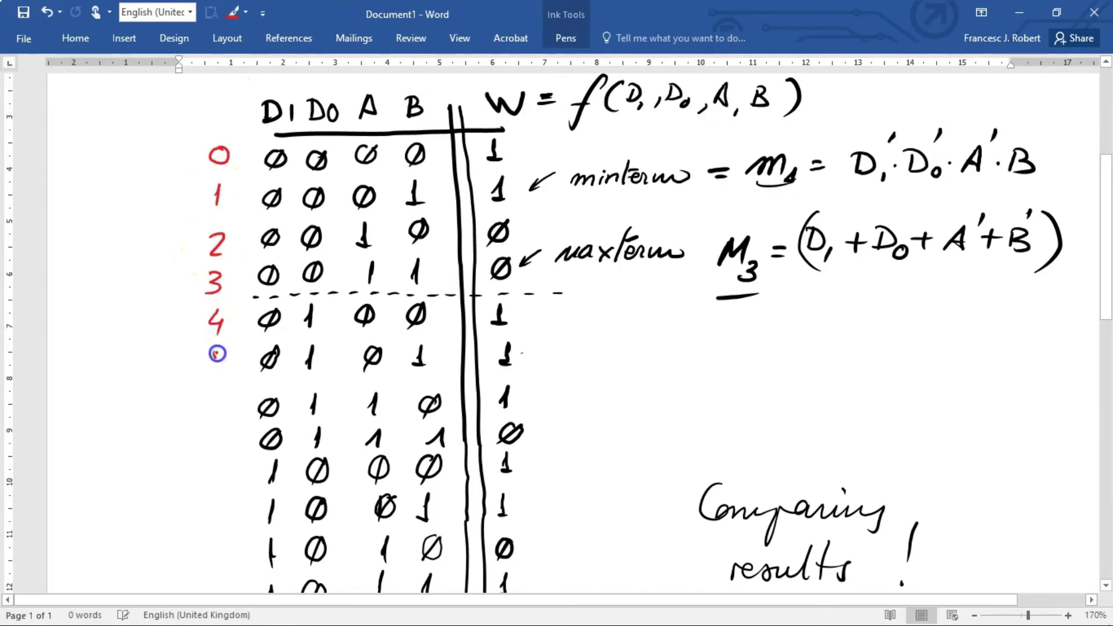
pyautogui.moveTo(215, 350); pyautogui.dragTo(227, 349)
pyautogui.moveTo(220, 398)
pyautogui.mouseDown()
pyautogui.moveTo(225, 453)
pyautogui.moveTo(255, 457)
pyautogui.mouseUp()
# - Draw a red dashed separator line across the truth table below row 7
pyautogui.moveTo(275, 455); pyautogui.dragTo(287, 455)
pyautogui.moveTo(302, 455); pyautogui.dragTo(308, 455)
pyautogui.moveTo(392, 452); pyautogui.dragTo(399, 451)
pyautogui.moveTo(415, 451); pyautogui.dragTo(443, 451)
pyautogui.moveTo(463, 452); pyautogui.dragTo(556, 449)
# - Number the remaining truth table rows 8 to 15 in red
pyautogui.moveTo(228, 470); pyautogui.dragTo(229, 491)
pyautogui.moveTo(241, 506); pyautogui.dragTo(233, 527)
pyautogui.moveTo(227, 548)
pyautogui.mouseDown()
pyautogui.moveTo(224, 563)
pyautogui.moveTo(239, 546)
pyautogui.moveTo(226, 592)
pyautogui.mouseUp()
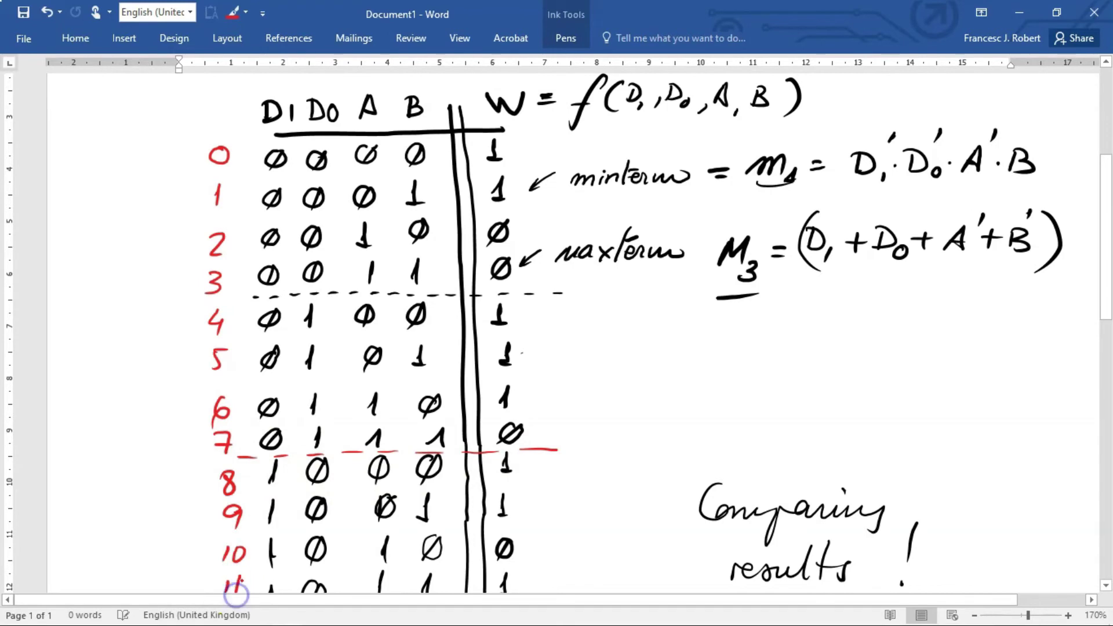
pyautogui.scroll(-4, 238, 574)
pyautogui.moveTo(228, 361)
pyautogui.mouseDown()
pyautogui.moveTo(226, 377)
pyautogui.moveTo(245, 383)
pyautogui.mouseUp()
pyautogui.moveTo(237, 430); pyautogui.dragTo(239, 428)
pyautogui.moveTo(227, 456)
pyautogui.mouseDown()
pyautogui.moveTo(221, 476)
pyautogui.moveTo(242, 476)
pyautogui.moveTo(222, 522)
pyautogui.mouseUp()
pyautogui.moveTo(231, 507); pyautogui.dragTo(235, 519)
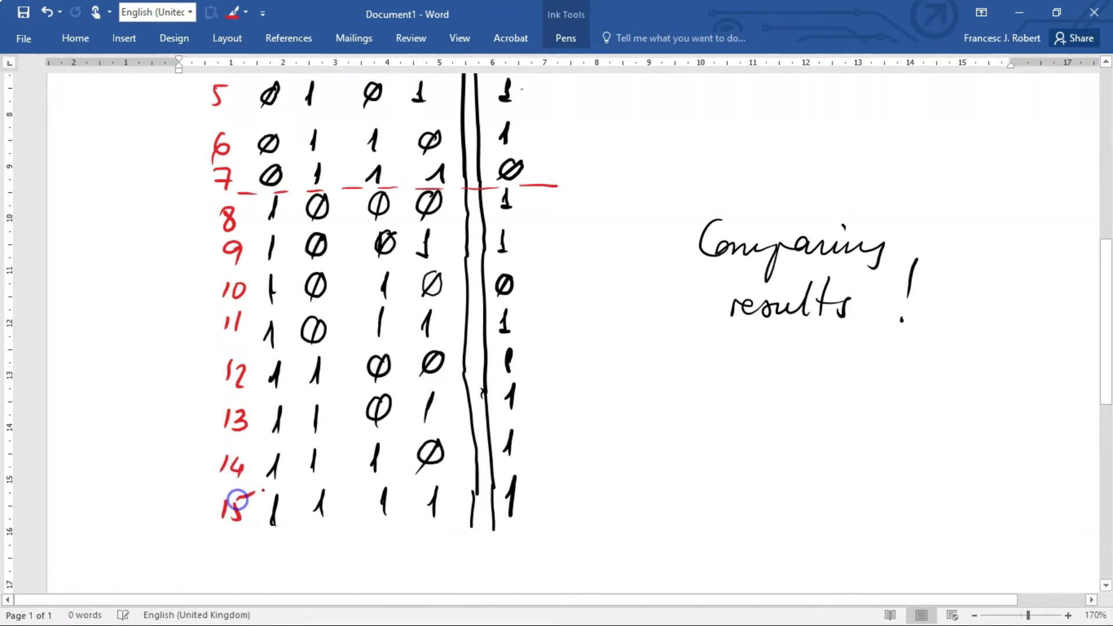
# - Handwrite "W = f(D1 D0 A B) =" in red below the "Comparing results!" note
pyautogui.moveTo(612, 384)
pyautogui.mouseDown()
pyautogui.moveTo(625, 402)
pyautogui.moveTo(649, 384)
pyautogui.moveTo(671, 405)
pyautogui.mouseUp()
pyautogui.moveTo(722, 366); pyautogui.dragTo(690, 438)
pyautogui.moveTo(684, 409); pyautogui.dragTo(726, 404)
pyautogui.moveTo(751, 388); pyautogui.dragTo(767, 417)
pyautogui.moveTo(786, 393)
pyautogui.mouseDown()
pyautogui.moveTo(870, 390)
pyautogui.moveTo(905, 400)
pyautogui.moveTo(896, 416)
pyautogui.mouseUp()
pyautogui.moveTo(931, 394)
pyautogui.mouseDown()
pyautogui.moveTo(951, 392)
pyautogui.moveTo(951, 403)
pyautogui.mouseUp()
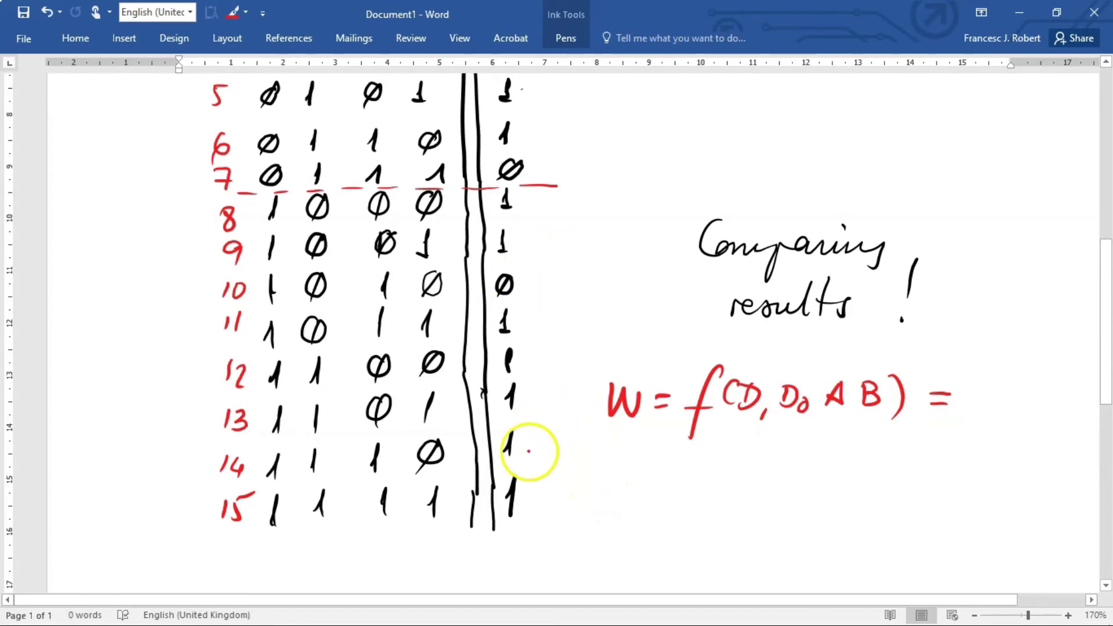
# - Draw a red arrow pointing toward the table and label it "Truth table"
pyautogui.moveTo(656, 179)
pyautogui.mouseDown()
pyautogui.moveTo(606, 228)
pyautogui.moveTo(620, 229)
pyautogui.mouseUp()
pyautogui.moveTo(661, 142); pyautogui.dragTo(693, 143)
pyautogui.moveTo(680, 144); pyautogui.dragTo(678, 173)
pyautogui.moveTo(690, 146)
pyautogui.mouseDown()
pyautogui.moveTo(694, 158)
pyautogui.moveTo(812, 167)
pyautogui.moveTo(813, 144)
pyautogui.moveTo(817, 160)
pyautogui.moveTo(877, 171)
pyautogui.mouseUp()
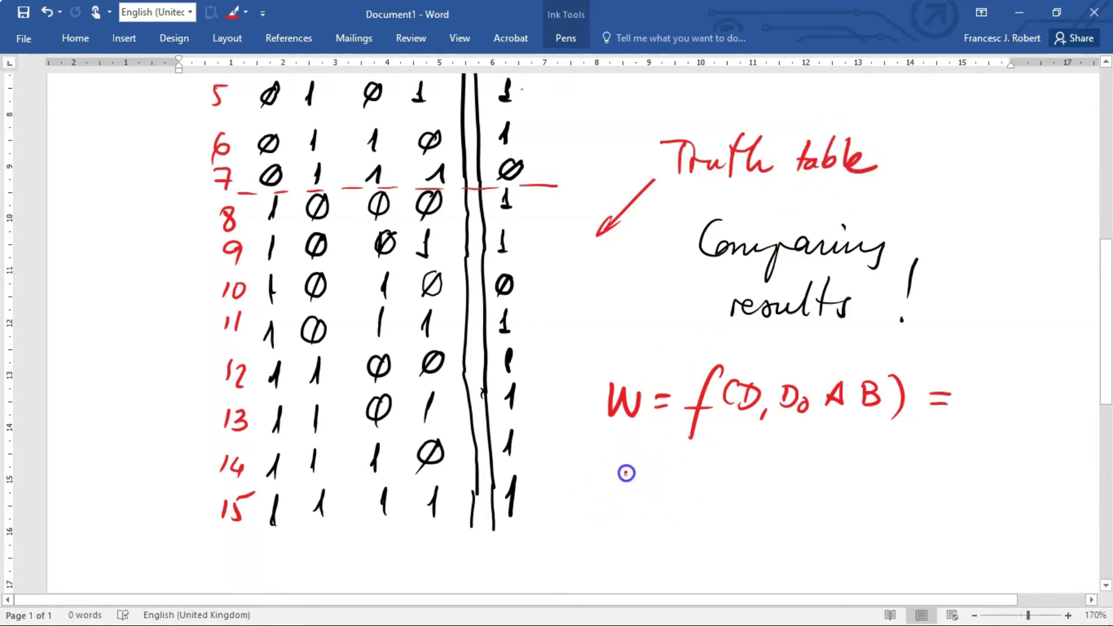
# - Handwrite the product of maxterms "∏ M(10, 2, 3, 7)" below the W function and underline it
pyautogui.moveTo(616, 481)
pyautogui.mouseDown()
pyautogui.moveTo(610, 511)
pyautogui.moveTo(632, 510)
pyautogui.mouseUp()
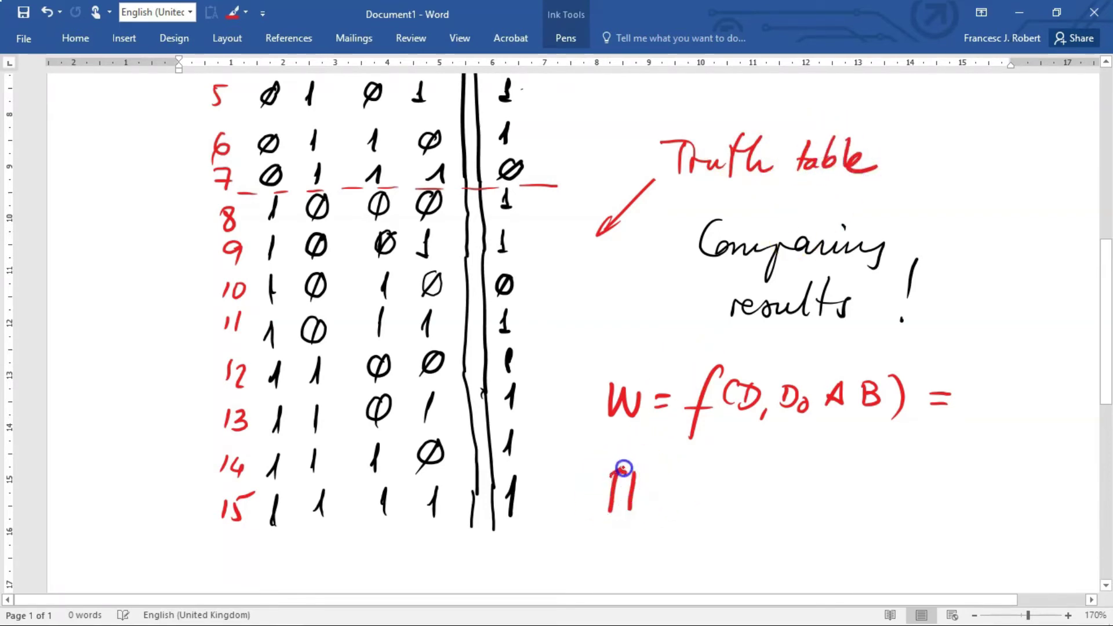
pyautogui.moveTo(649, 469)
pyautogui.mouseDown()
pyautogui.moveTo(696, 502)
pyautogui.moveTo(736, 477)
pyautogui.moveTo(725, 510)
pyautogui.moveTo(761, 515)
pyautogui.mouseUp()
pyautogui.moveTo(788, 479); pyautogui.dragTo(830, 512)
pyautogui.moveTo(851, 505); pyautogui.dragTo(847, 517)
pyautogui.moveTo(868, 477); pyautogui.dragTo(882, 502)
pyautogui.moveTo(872, 491)
pyautogui.mouseDown()
pyautogui.moveTo(893, 488)
pyautogui.moveTo(915, 515)
pyautogui.mouseUp()
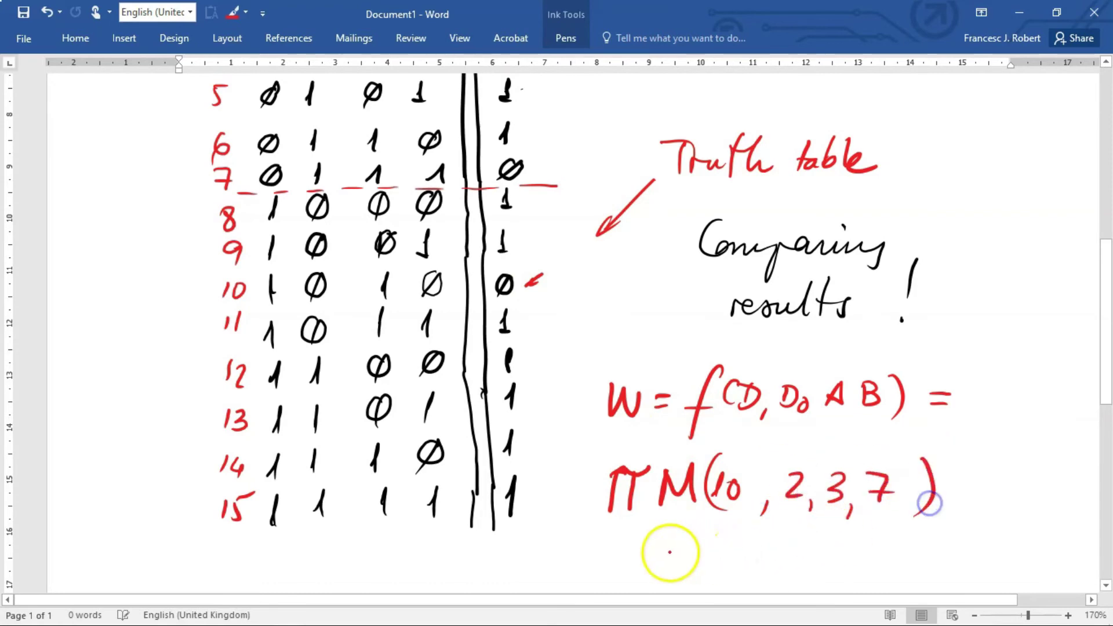
pyautogui.moveTo(600, 546); pyautogui.dragTo(927, 548)
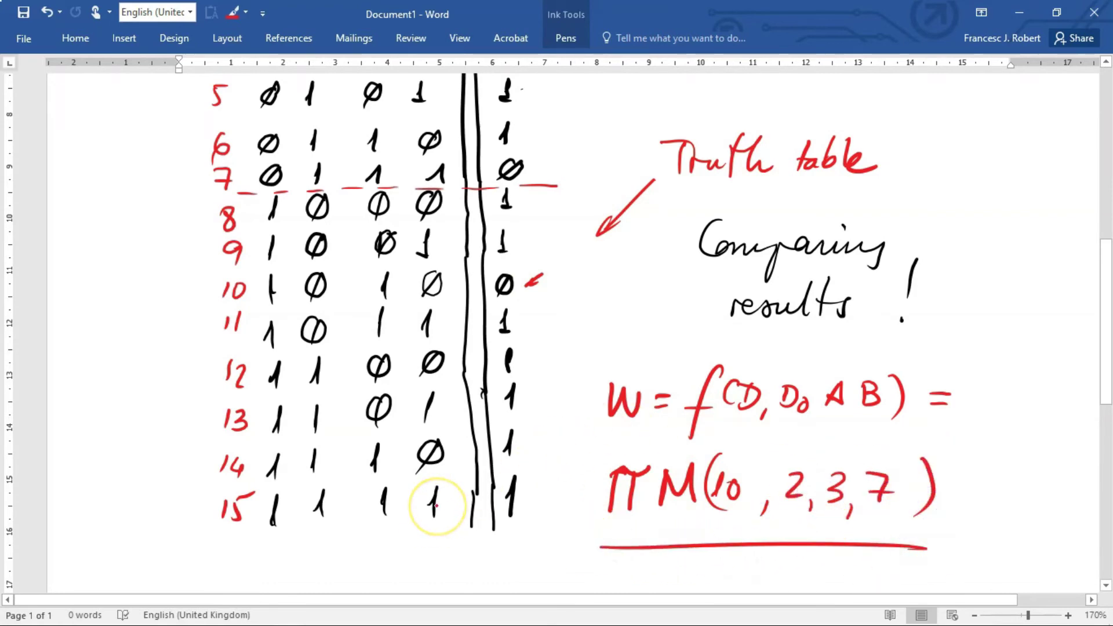
# - Add an equals sign before the maxterm product and begin the minterm expression with "= Σ m(" below the table
pyautogui.scroll(-3, 437, 505)
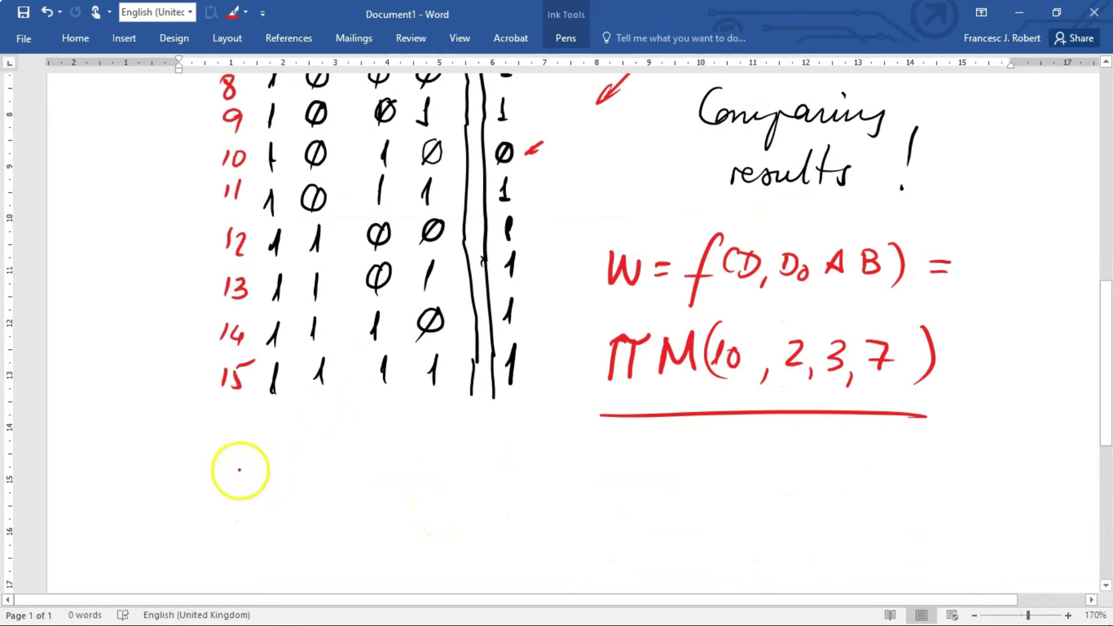
pyautogui.moveTo(573, 362); pyautogui.dragTo(587, 361)
pyautogui.moveTo(573, 370); pyautogui.dragTo(587, 369)
pyautogui.moveTo(169, 490)
pyautogui.mouseDown()
pyautogui.moveTo(193, 491)
pyautogui.moveTo(193, 501)
pyautogui.moveTo(314, 492)
pyautogui.moveTo(347, 524)
pyautogui.mouseUp()
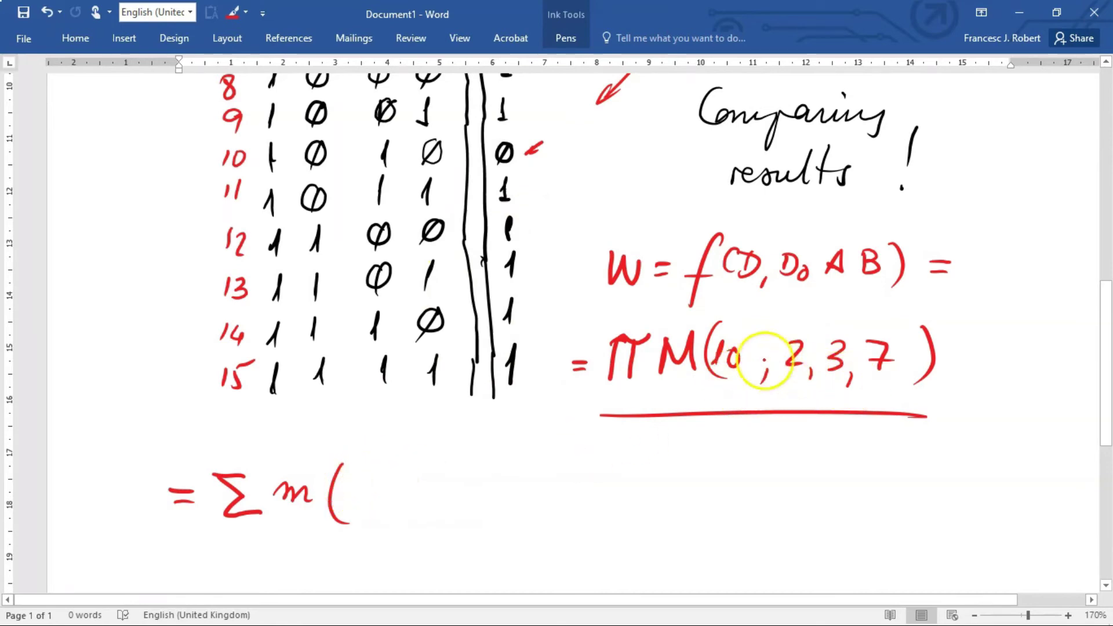
# - Handwrite the minterms 0, 1, 4, 5, 6, 8, 9 inside the Σ m parenthesis
pyautogui.moveTo(363, 481); pyautogui.dragTo(418, 512)
pyautogui.moveTo(456, 468)
pyautogui.mouseDown()
pyautogui.moveTo(445, 485)
pyautogui.moveTo(464, 492)
pyautogui.mouseUp()
pyautogui.moveTo(461, 473); pyautogui.dragTo(464, 503)
pyautogui.moveTo(486, 476); pyautogui.dragTo(502, 517)
pyautogui.moveTo(547, 475)
pyautogui.mouseDown()
pyautogui.moveTo(534, 494)
pyautogui.moveTo(566, 523)
pyautogui.mouseUp()
pyautogui.moveTo(619, 479)
pyautogui.mouseDown()
pyautogui.moveTo(606, 486)
pyautogui.moveTo(626, 525)
pyautogui.mouseUp()
pyautogui.moveTo(664, 482)
pyautogui.mouseDown()
pyautogui.moveTo(660, 513)
pyautogui.moveTo(683, 524)
pyautogui.mouseUp()
# - Add minterms 11, 12, 13, 14, 15 to the sum, close the parenthesis, and underline the whole expression
pyautogui.moveTo(711, 486); pyautogui.dragTo(707, 503)
pyautogui.moveTo(724, 503)
pyautogui.mouseDown()
pyautogui.moveTo(734, 482)
pyautogui.moveTo(821, 511)
pyautogui.mouseUp()
pyautogui.moveTo(824, 510); pyautogui.dragTo(817, 528)
pyautogui.moveTo(857, 485)
pyautogui.mouseDown()
pyautogui.moveTo(855, 505)
pyautogui.moveTo(877, 505)
pyautogui.moveTo(902, 525)
pyautogui.mouseUp()
pyautogui.moveTo(922, 476)
pyautogui.mouseDown()
pyautogui.moveTo(924, 493)
pyautogui.moveTo(954, 514)
pyautogui.mouseUp()
pyautogui.moveTo(983, 485)
pyautogui.mouseDown()
pyautogui.moveTo(986, 502)
pyautogui.moveTo(1014, 500)
pyautogui.mouseUp()
pyautogui.moveTo(999, 482); pyautogui.dragTo(1018, 480)
pyautogui.moveTo(1041, 458); pyautogui.dragTo(1036, 530)
pyautogui.moveTo(214, 549); pyautogui.dragTo(1012, 577)
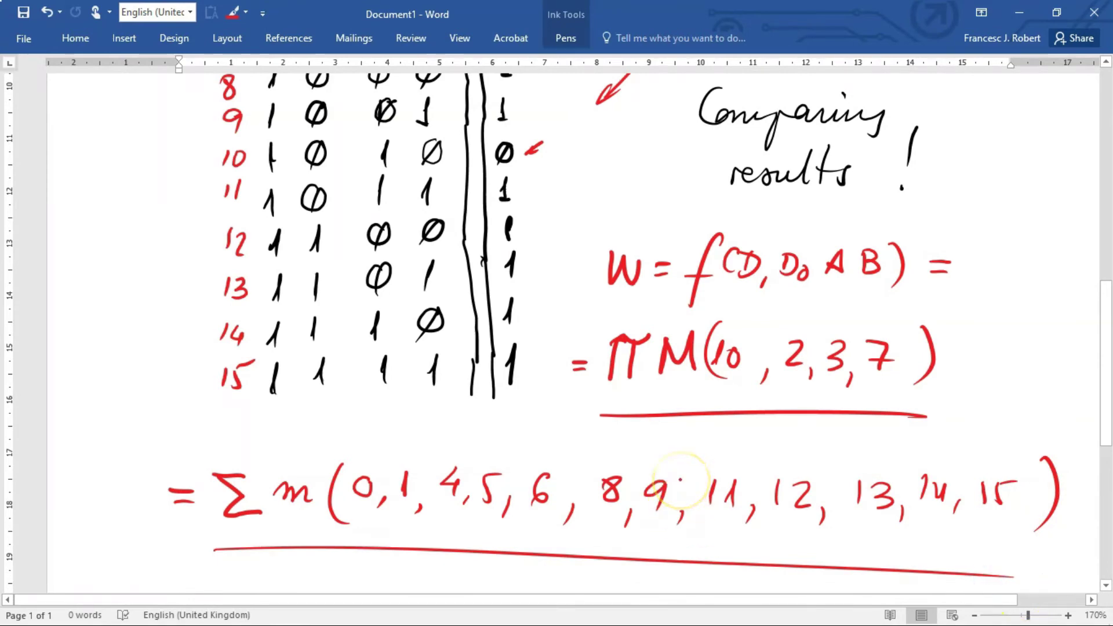
pyautogui.click(675, 465)
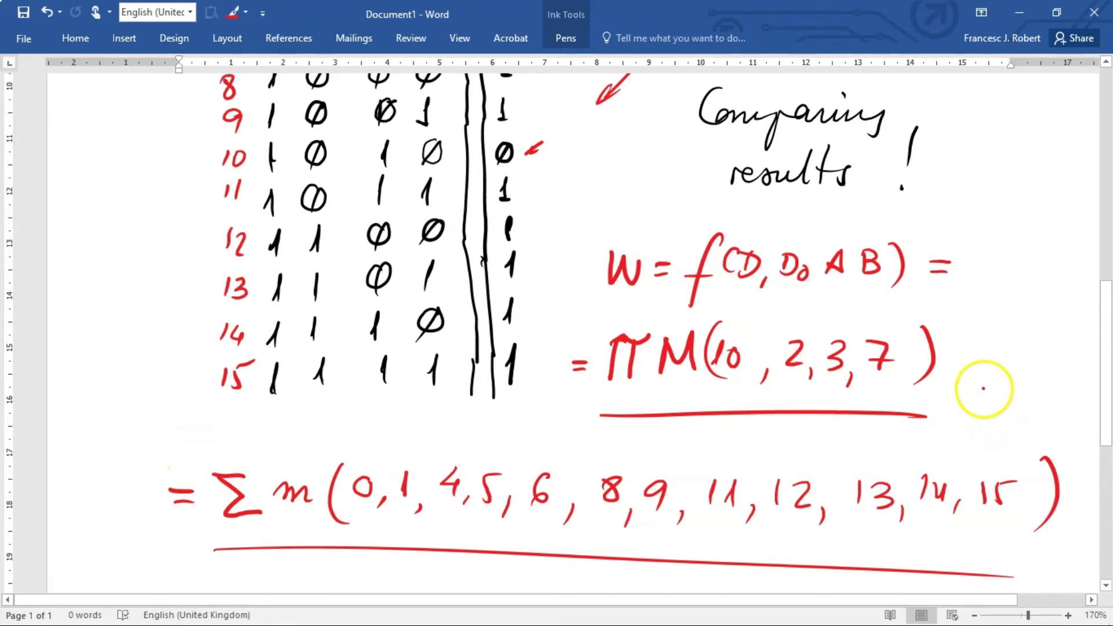
# - Draw a closing curly brace beside the two W expressions and write an underlined "Method 1" beside the table's numbered rows
pyautogui.moveTo(1080, 347); pyautogui.dragTo(1060, 555)
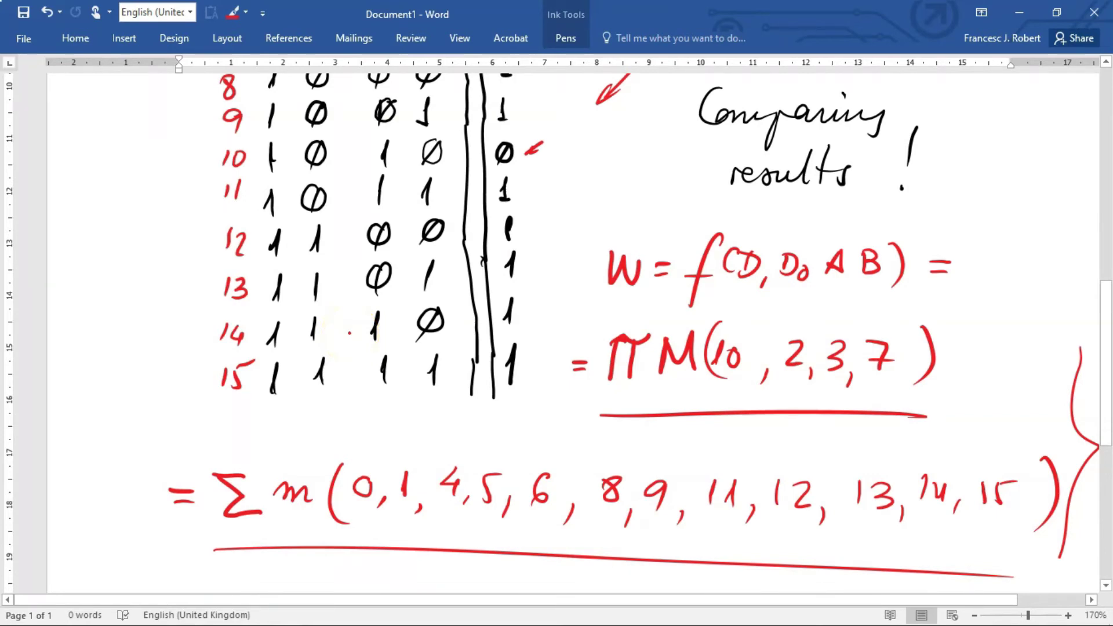
pyautogui.moveTo(69, 291)
pyautogui.mouseDown()
pyautogui.moveTo(86, 318)
pyautogui.moveTo(112, 308)
pyautogui.moveTo(127, 251)
pyautogui.moveTo(155, 284)
pyautogui.moveTo(186, 276)
pyautogui.mouseUp()
pyautogui.moveTo(81, 343); pyautogui.dragTo(219, 284)
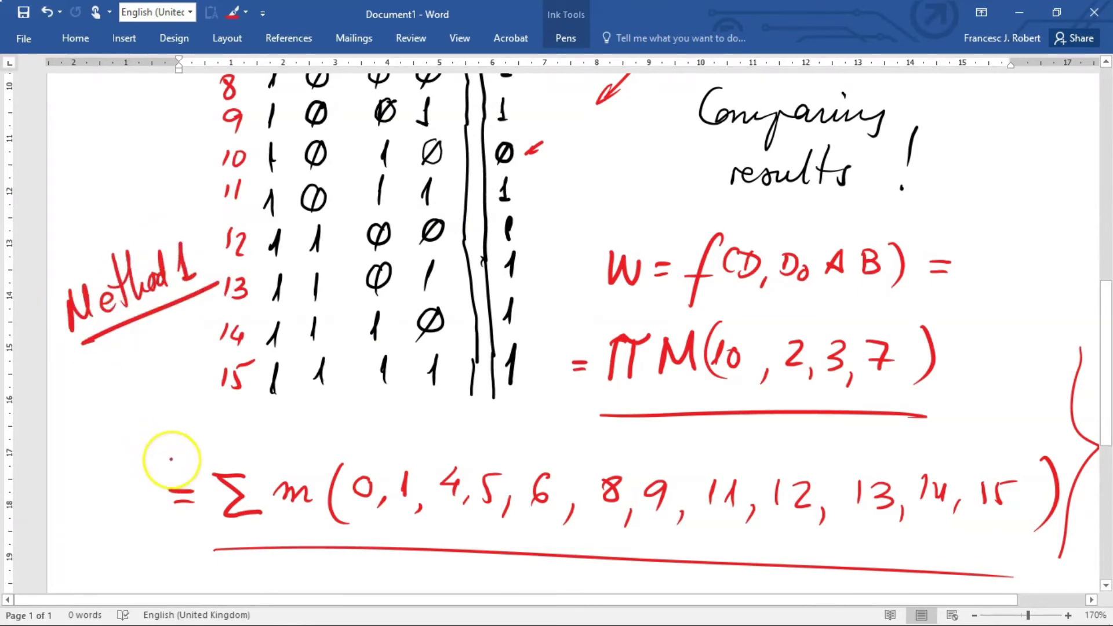
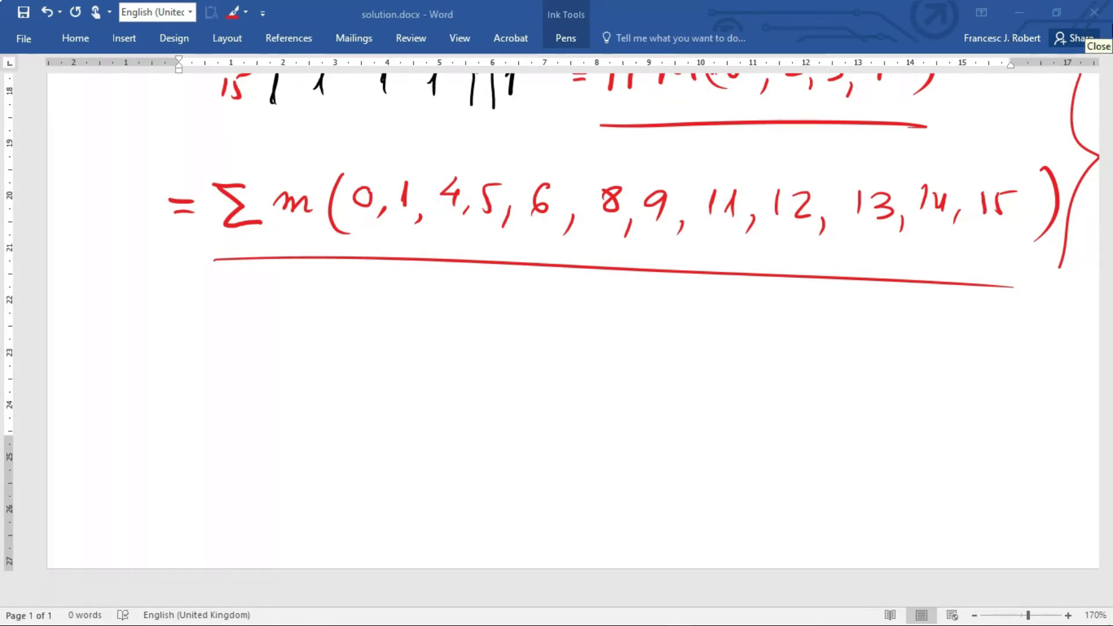
# - Choose the red pen in solution.docx and draw an arrow with a double-underlined "OK." below the minterm sum
pyautogui.click(566, 35)
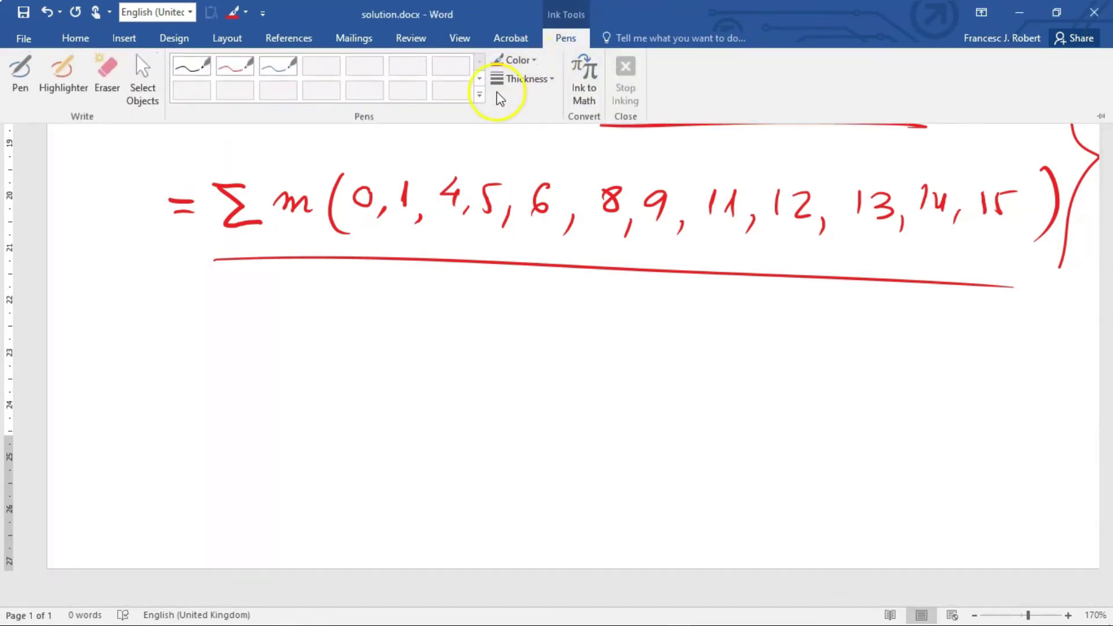
pyautogui.click(236, 66)
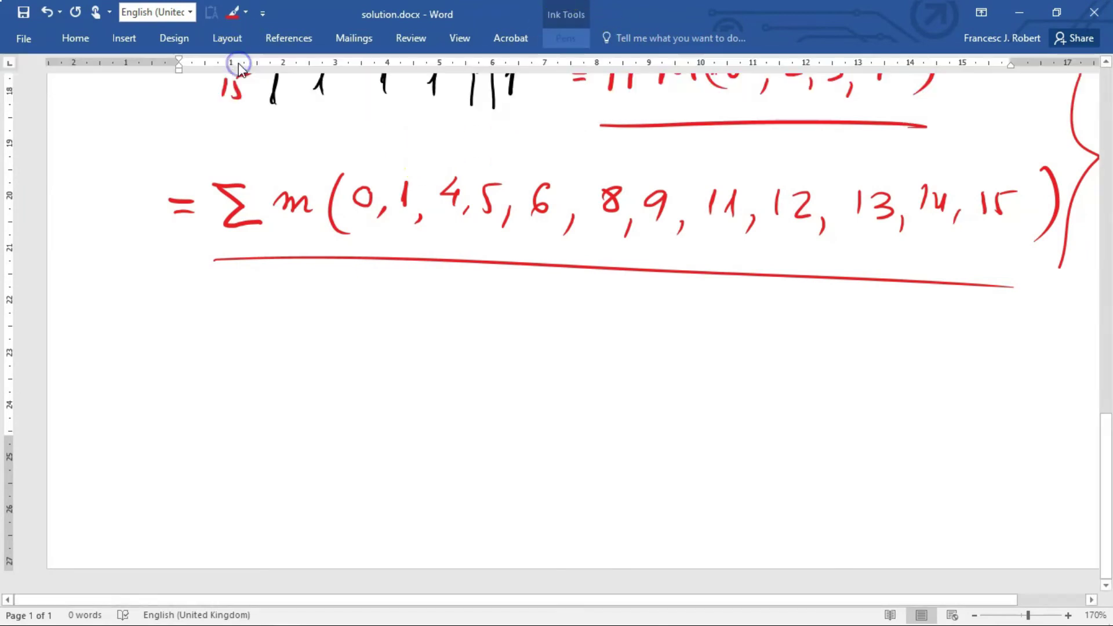
pyautogui.moveTo(220, 318)
pyautogui.mouseDown()
pyautogui.moveTo(258, 292)
pyautogui.moveTo(259, 308)
pyautogui.moveTo(285, 304)
pyautogui.mouseUp()
pyautogui.moveTo(299, 302)
pyautogui.mouseDown()
pyautogui.moveTo(301, 318)
pyautogui.moveTo(329, 325)
pyautogui.mouseUp()
pyautogui.click(343, 327)
pyautogui.click(301, 351)
pyautogui.moveTo(262, 350); pyautogui.dragTo(335, 347)
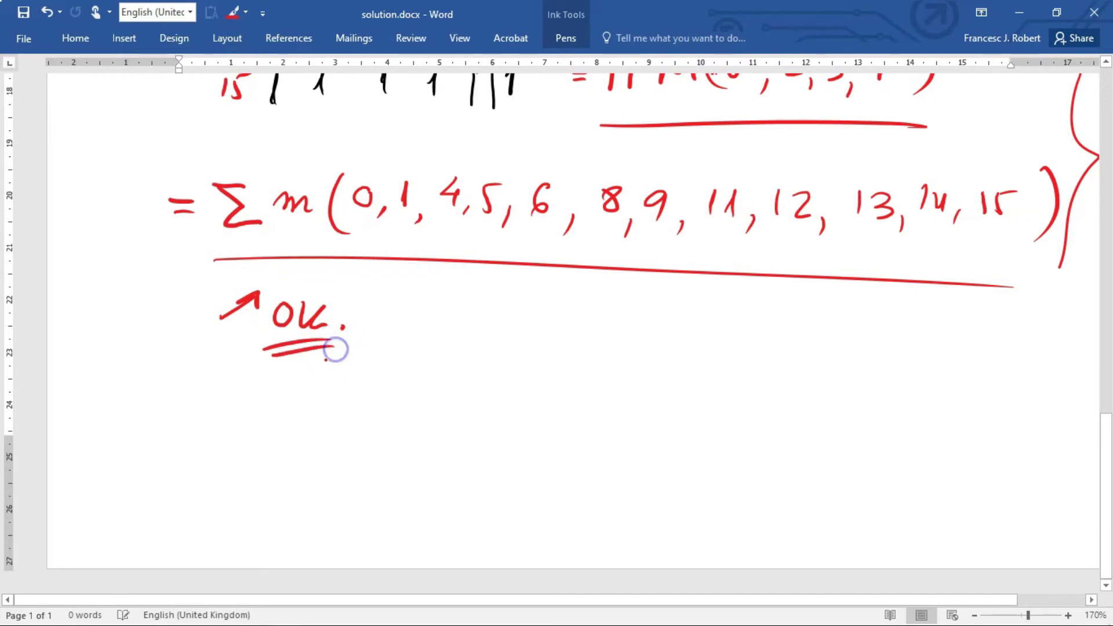
# - Handwrite "→ Reporting ." in red below the "OK." mark
pyautogui.moveTo(141, 412); pyautogui.dragTo(285, 417)
pyautogui.moveTo(297, 387)
pyautogui.mouseDown()
pyautogui.moveTo(288, 423)
pyautogui.moveTo(326, 450)
pyautogui.mouseUp()
pyautogui.click(386, 421)
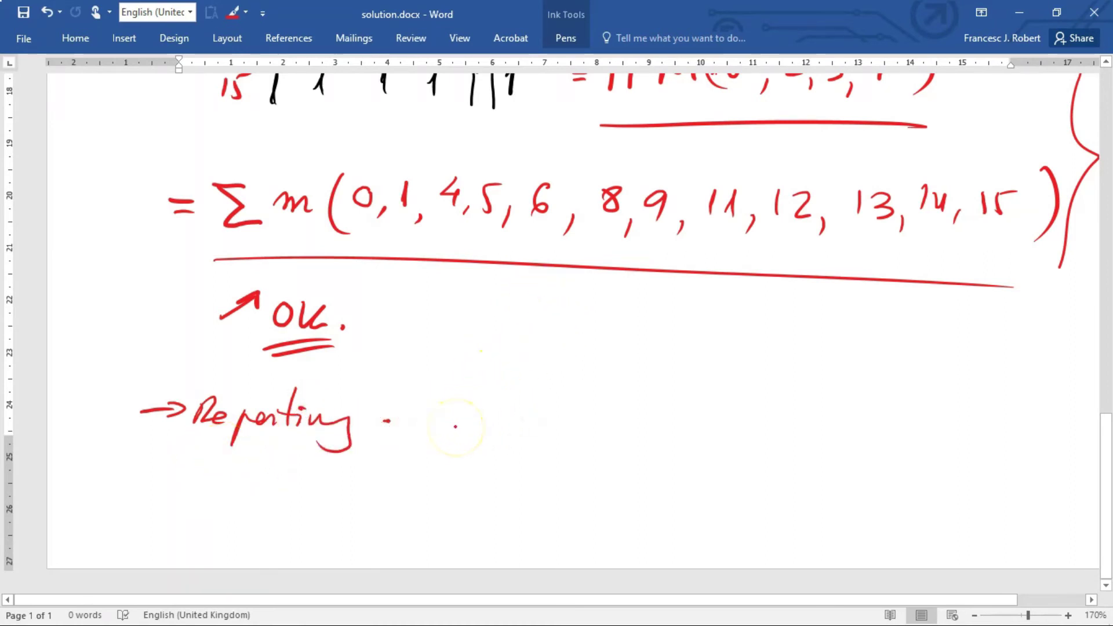
# - Insert blank lines at the start of the document, above the handwritten truth table instruction
pyautogui.scroll(15, 455, 426)
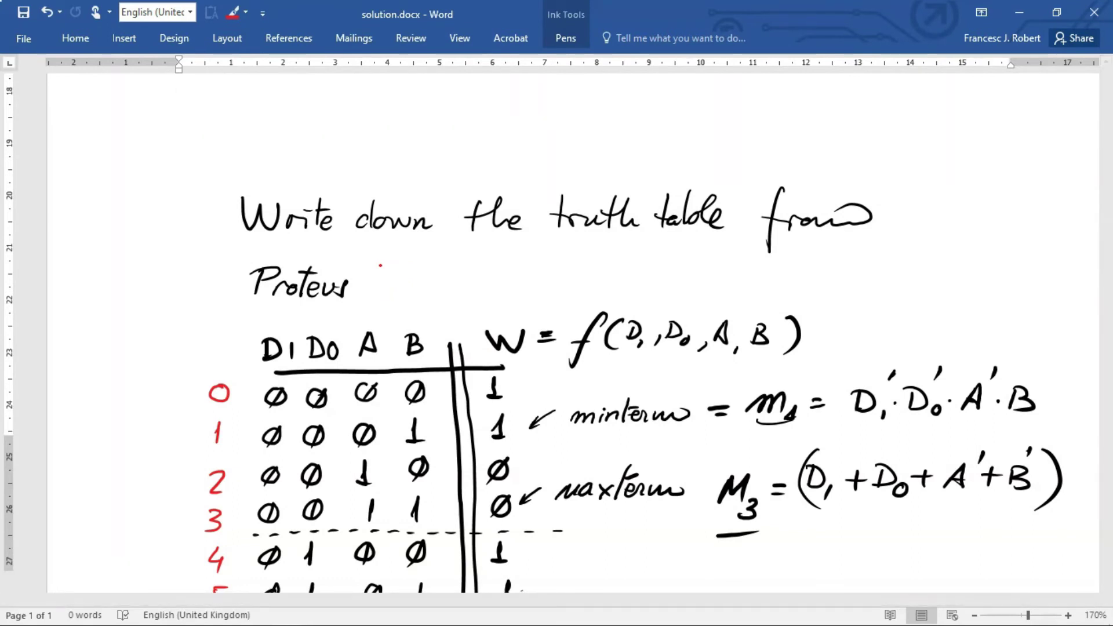
pyautogui.scroll(3, 351, 204)
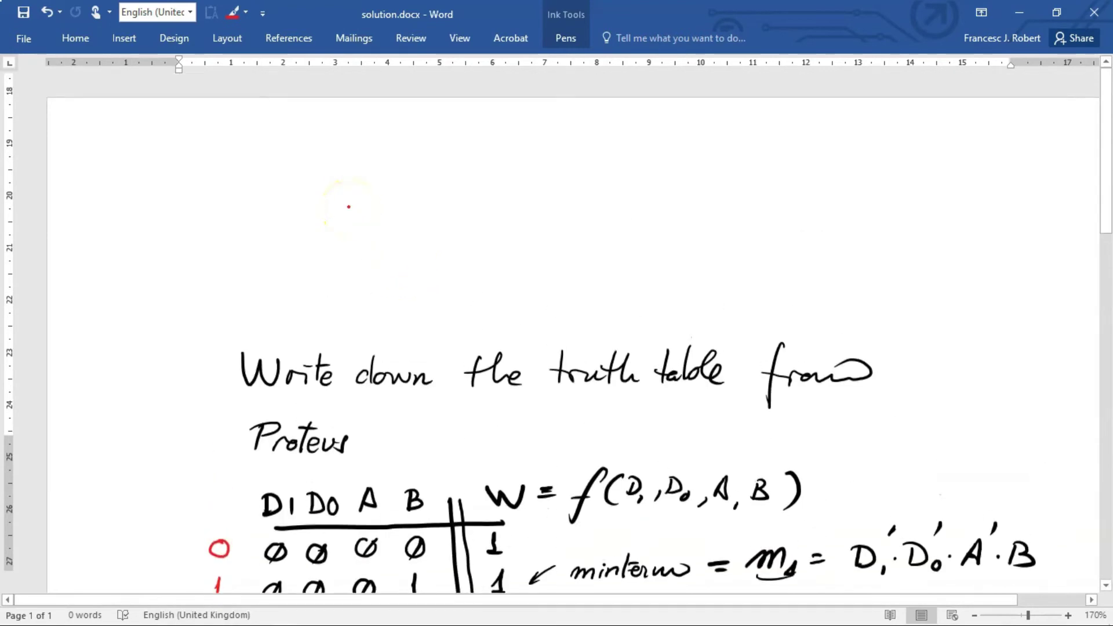
pyautogui.scroll(1, 349, 207)
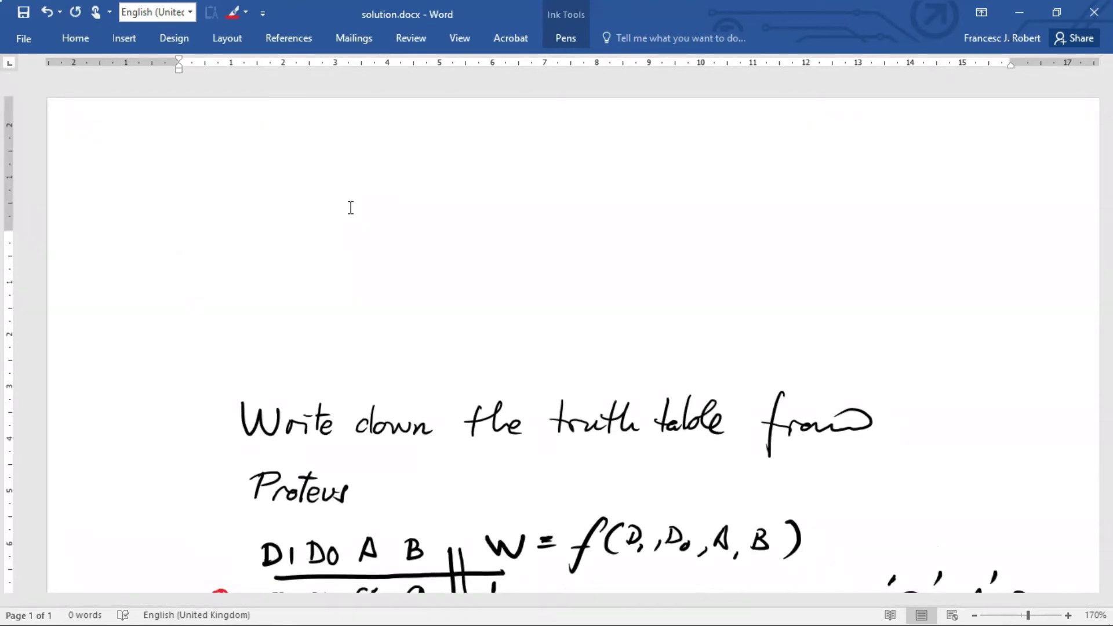
pyautogui.press('Return')
pyautogui.press('Return')
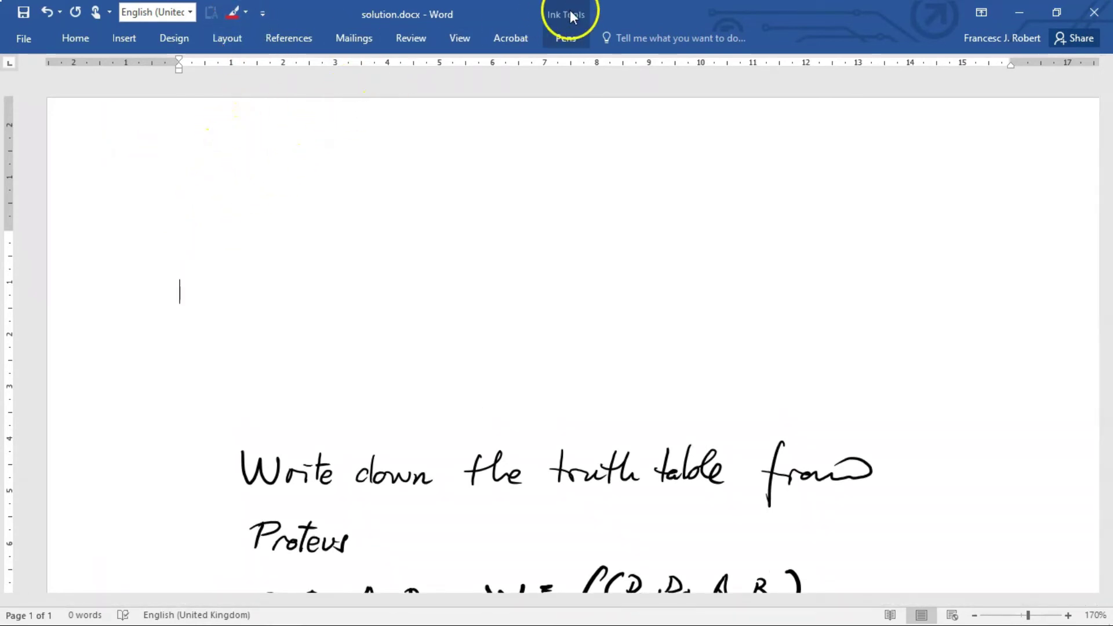
# - Handwrite the heading "Development" in black ink on the first page, with a circled 3 in front of it
pyautogui.click(566, 38)
pyautogui.click(236, 67)
pyautogui.moveTo(191, 251)
pyautogui.mouseDown()
pyautogui.moveTo(189, 276)
pyautogui.moveTo(219, 266)
pyautogui.moveTo(443, 276)
pyautogui.moveTo(467, 262)
pyautogui.mouseUp()
pyautogui.press('Escape')
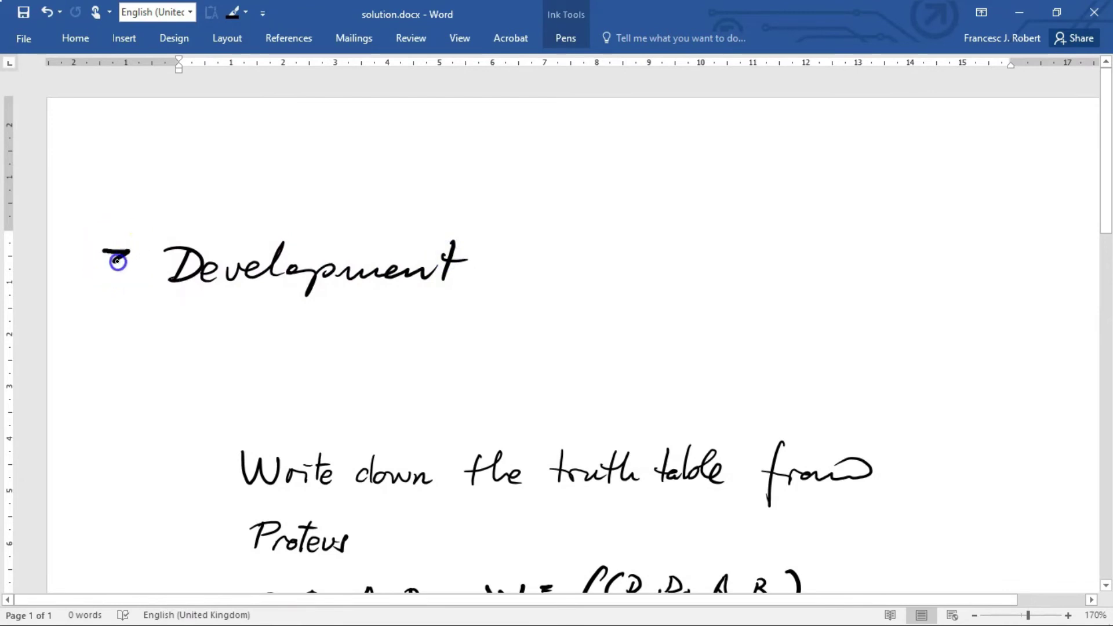
pyautogui.moveTo(143, 243); pyautogui.dragTo(108, 238)
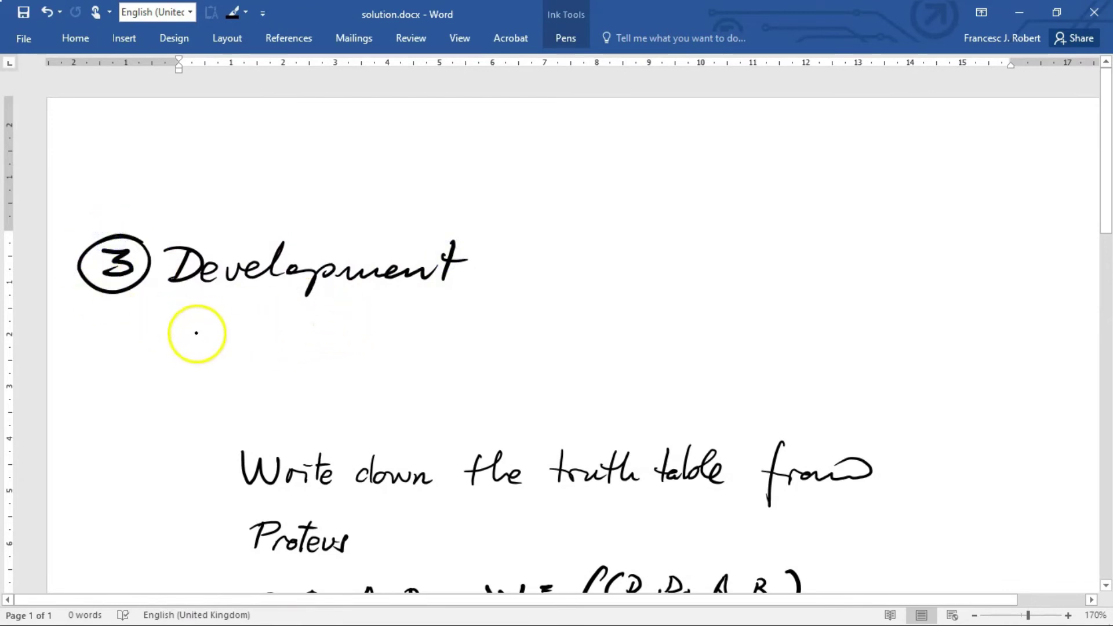
# - Place the insertion point on the empty line between the Development heading and the truth table instruction
pyautogui.press('Return')
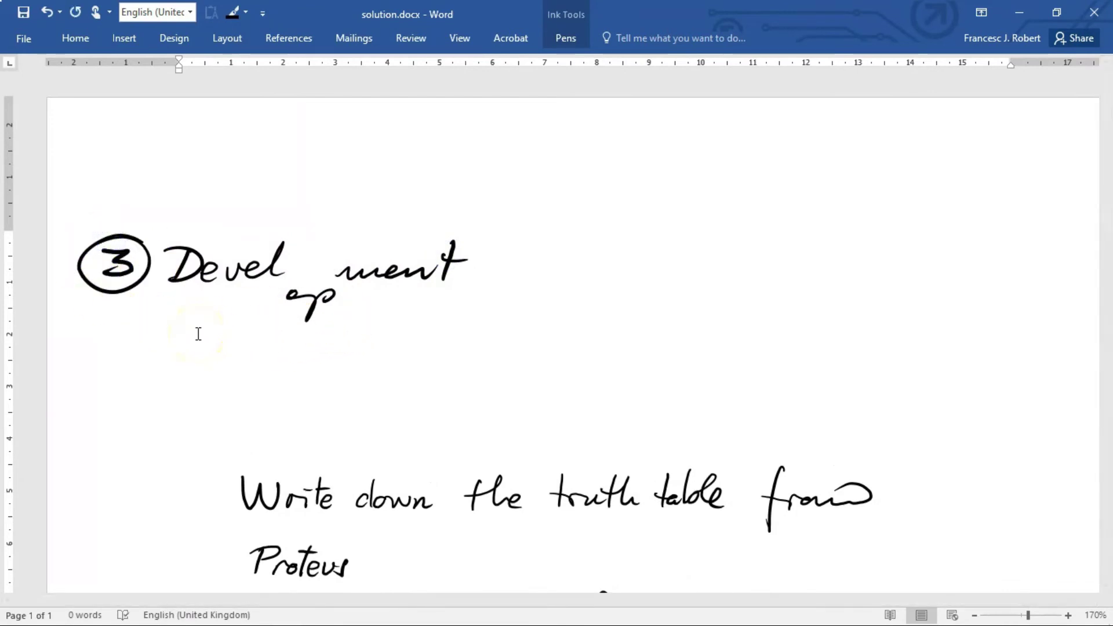
pyautogui.press('BackSpace')
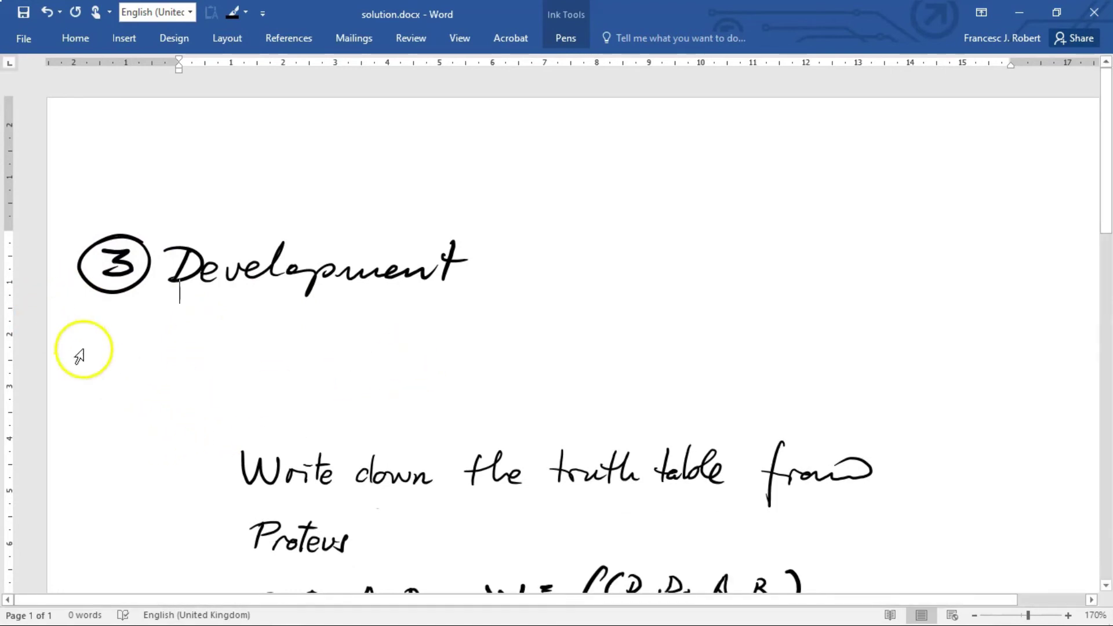
pyautogui.click(115, 370)
pyautogui.click(240, 377)
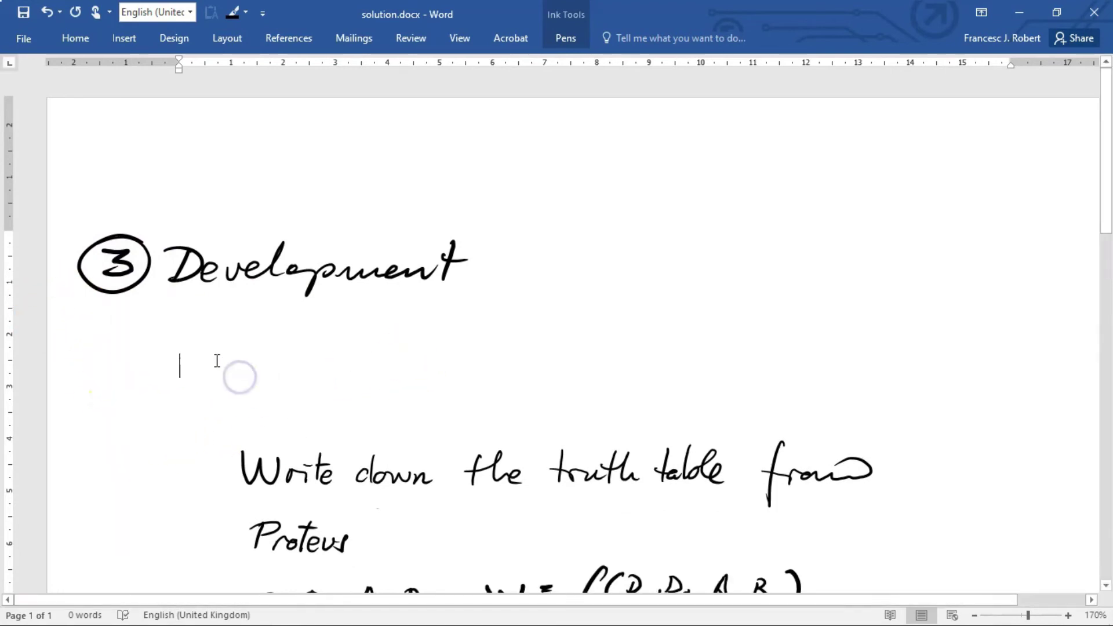
# - Switch to Proteus, look at the internal sheet of CHIP1, and return to the root sheet
pyautogui.hotkey('alt', 'Tab')
pyautogui.press('Tab')
pyautogui.press('Tab')
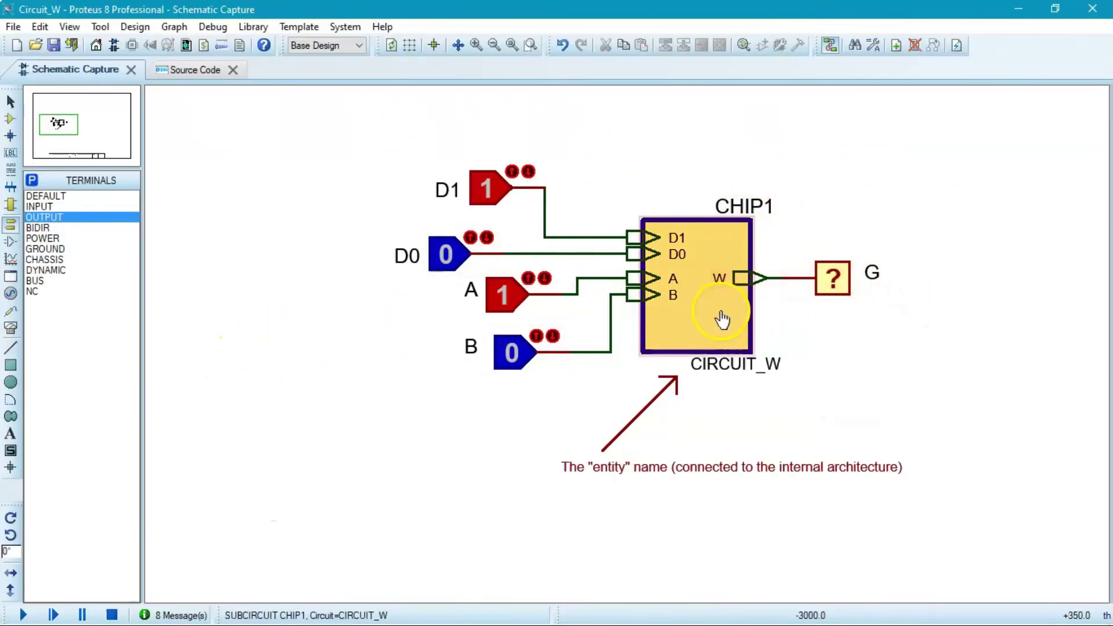
pyautogui.rightClick(725, 332)
pyautogui.click(807, 209)
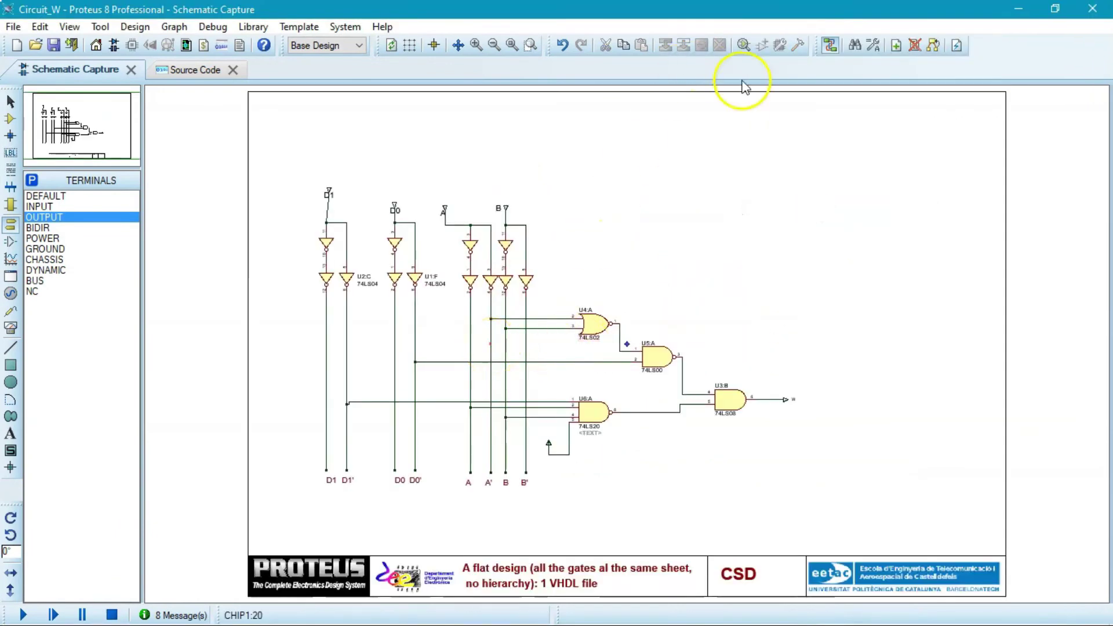
pyautogui.click(933, 45)
pyautogui.scroll(2, 516, 300)
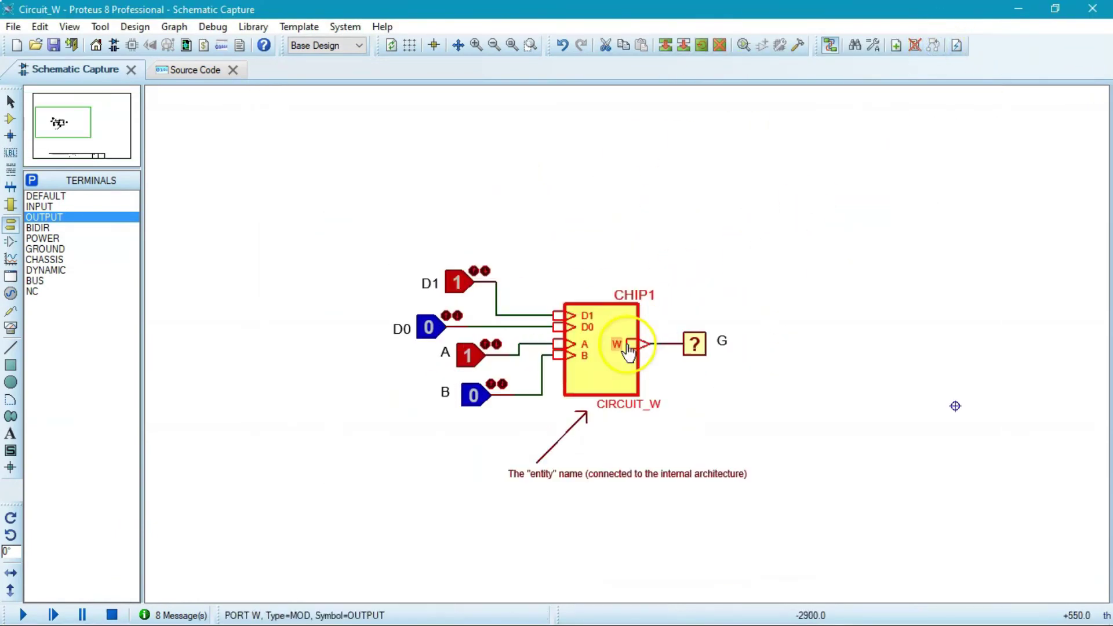
pyautogui.scroll(1, 626, 354)
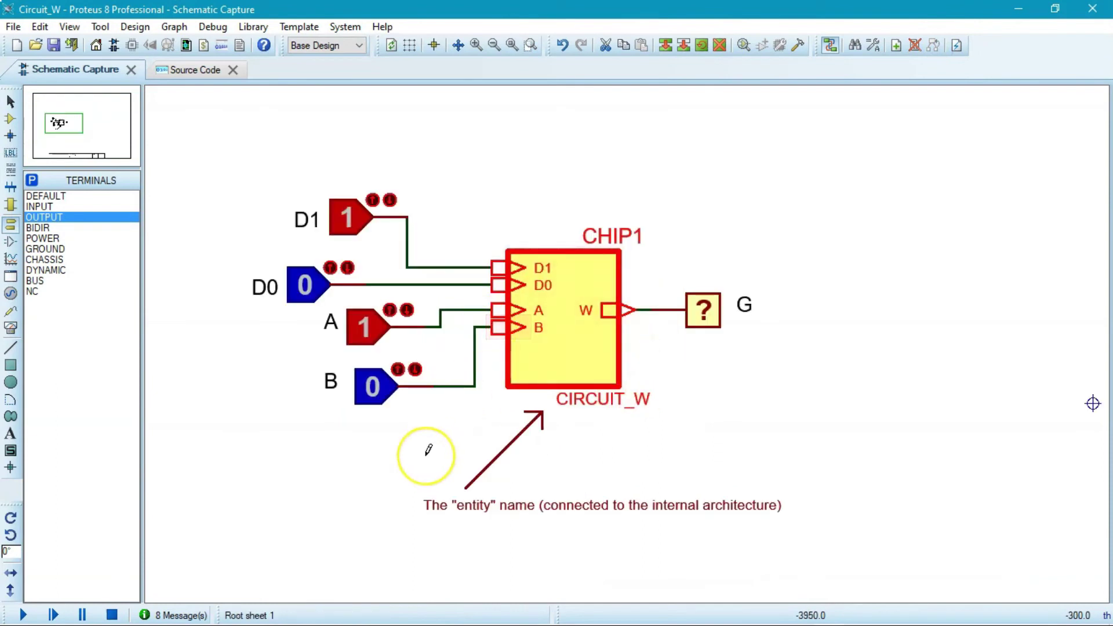
# - Deselect CHIP1, capture the block with its D1, D0, A, B inputs and output G as an image, and copy it
pyautogui.click(824, 436)
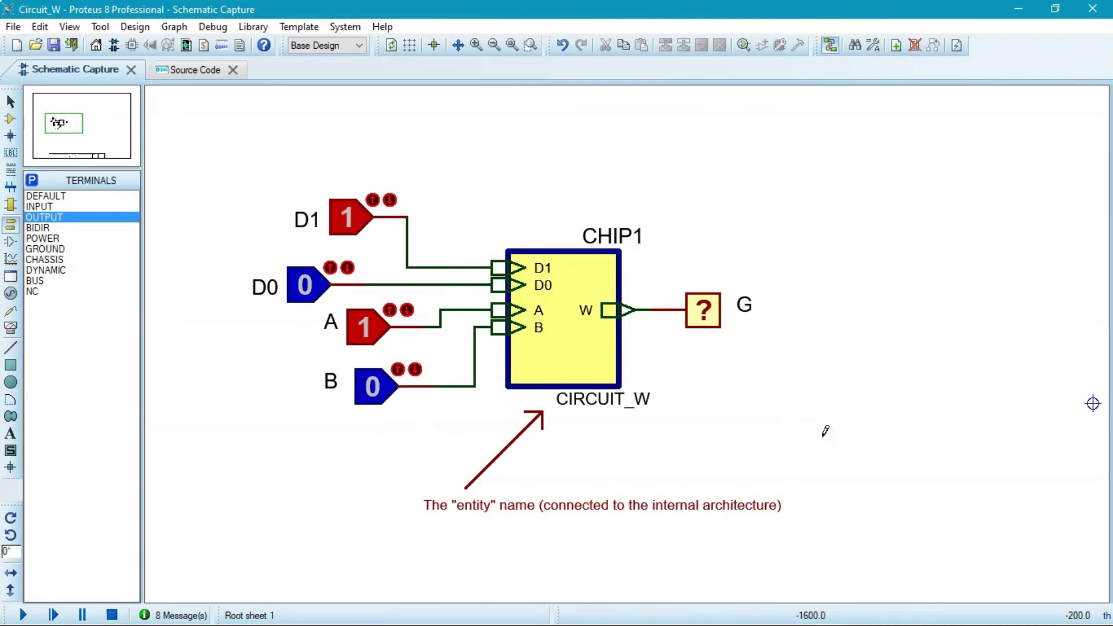
pyautogui.press('Print')
pyautogui.moveTo(223, 170); pyautogui.dragTo(772, 432)
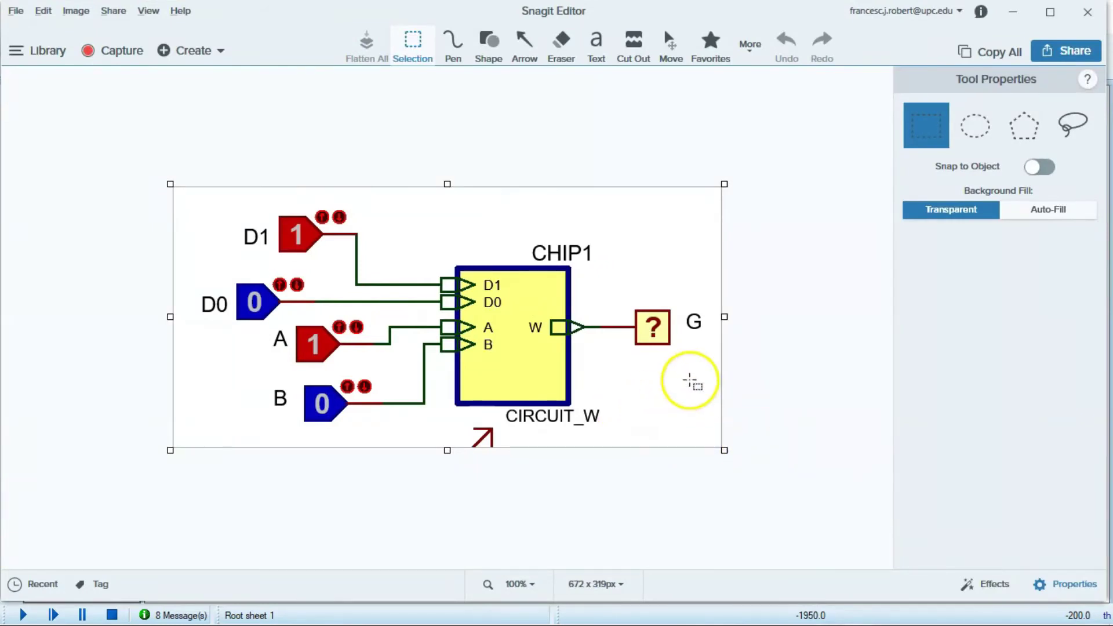
pyautogui.rightClick(620, 322)
pyautogui.click(653, 356)
# - Switch to solution.docx in Word, paste the CHIP1 image below the Development heading, and add blank lines after it
pyautogui.hotkey('alt', 'Tab')
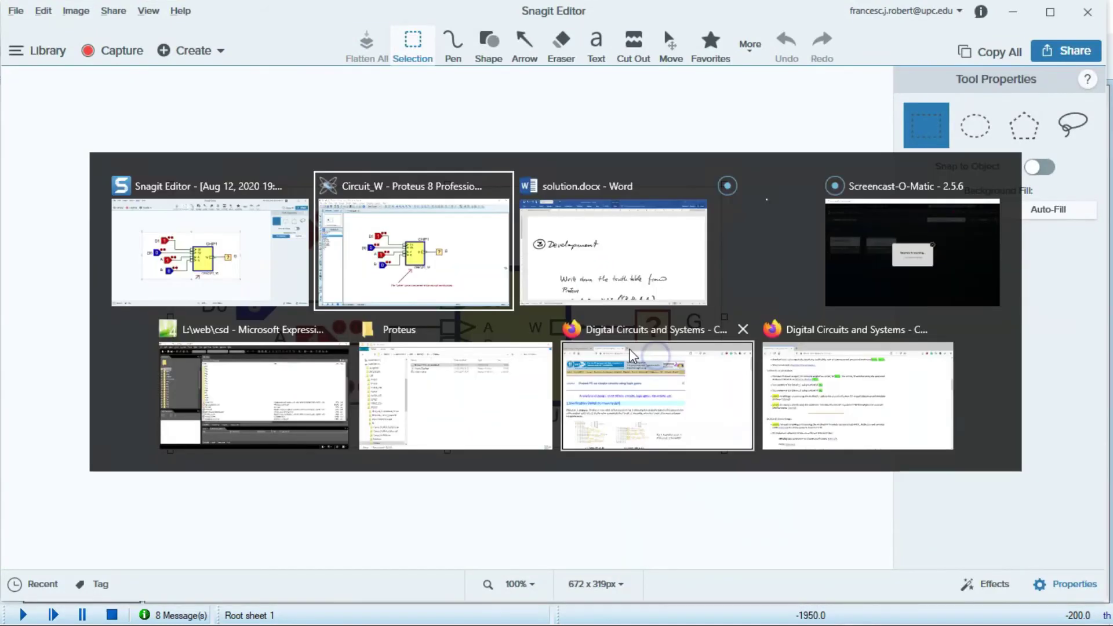
pyautogui.hotkey('alt', 'Tab')
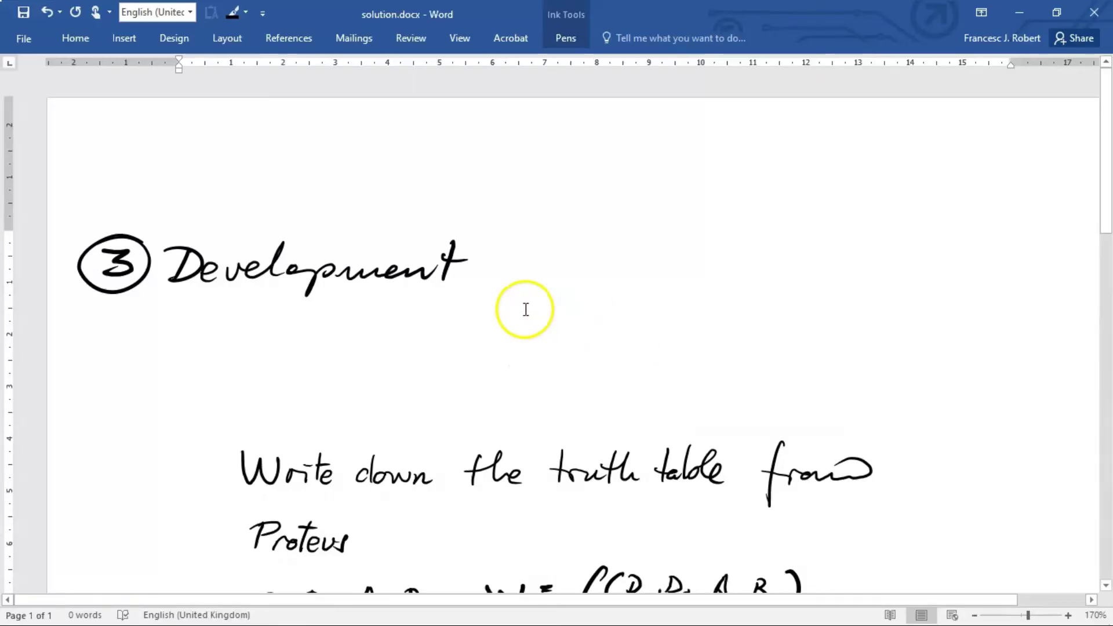
pyautogui.hotkey('ctrl', 'v')
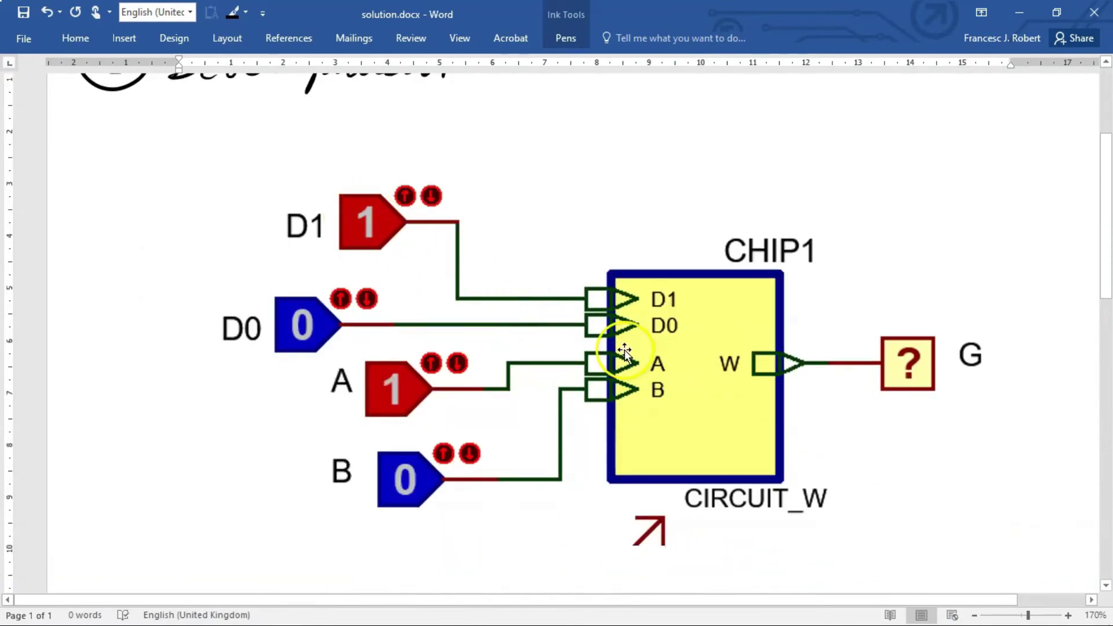
pyautogui.click(485, 231)
pyautogui.scroll(-3, 505, 241)
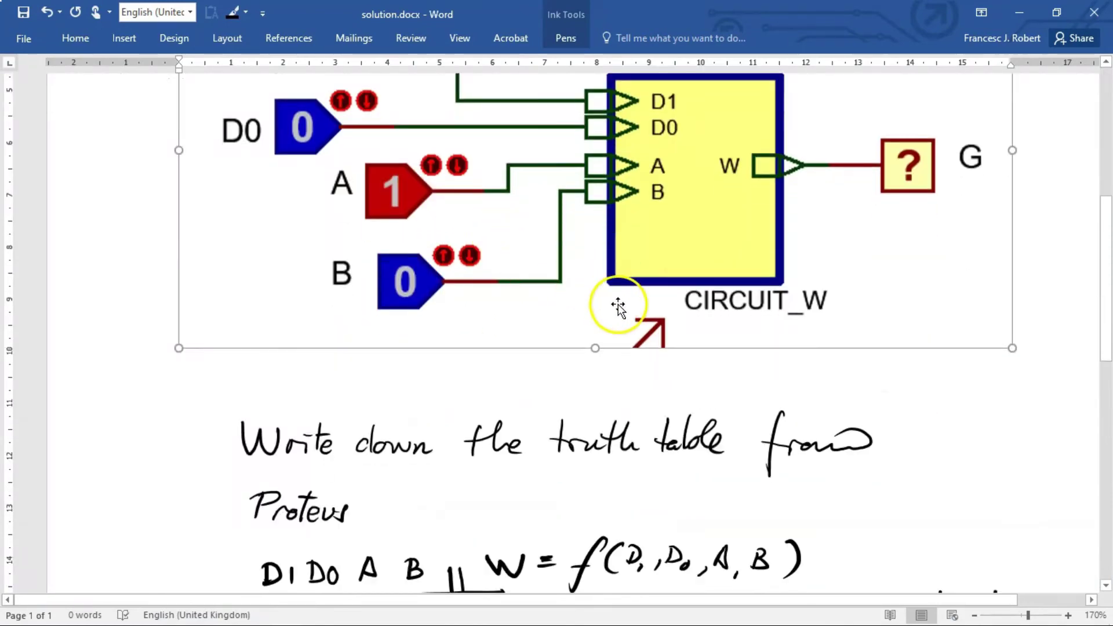
pyautogui.click(1060, 275)
pyautogui.press('Return')
pyautogui.press('Return')
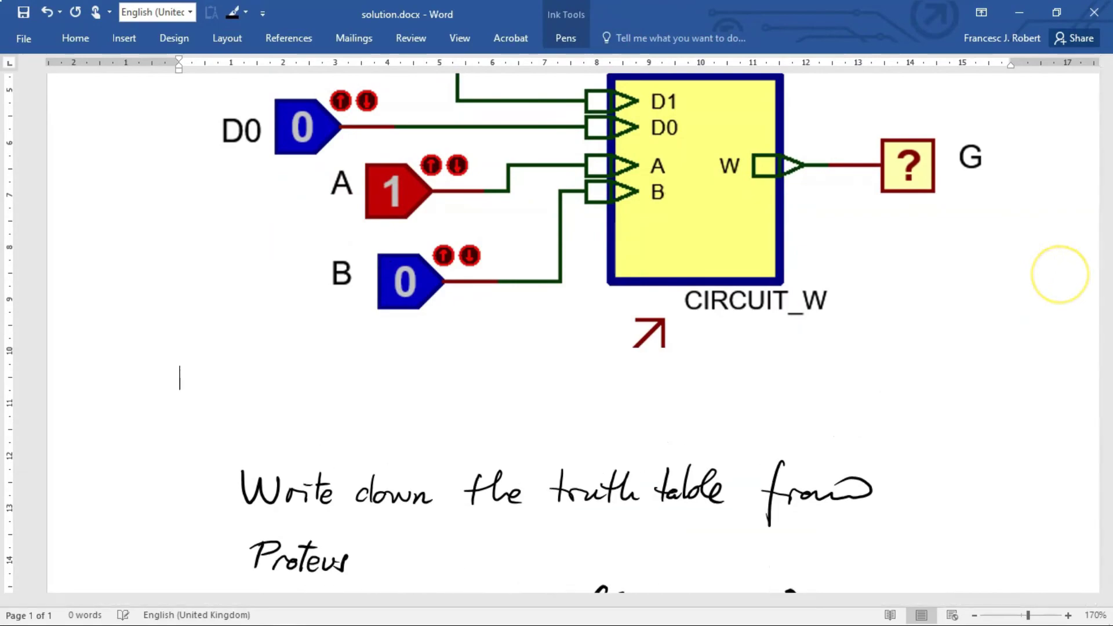
pyautogui.press('Return')
# - Switch back to Proteus and open the child sheet of CHIP1
pyautogui.hotkey('alt', 'Tab')
pyautogui.hotkey('alt', 'Tab')
pyautogui.press('Tab')
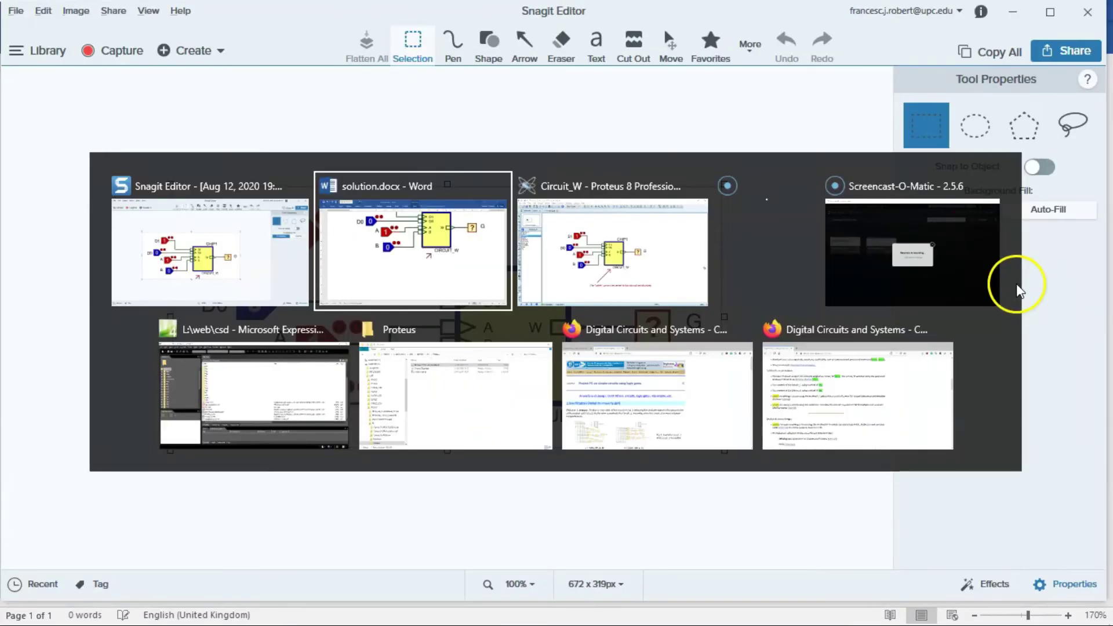
pyautogui.rightClick(606, 368)
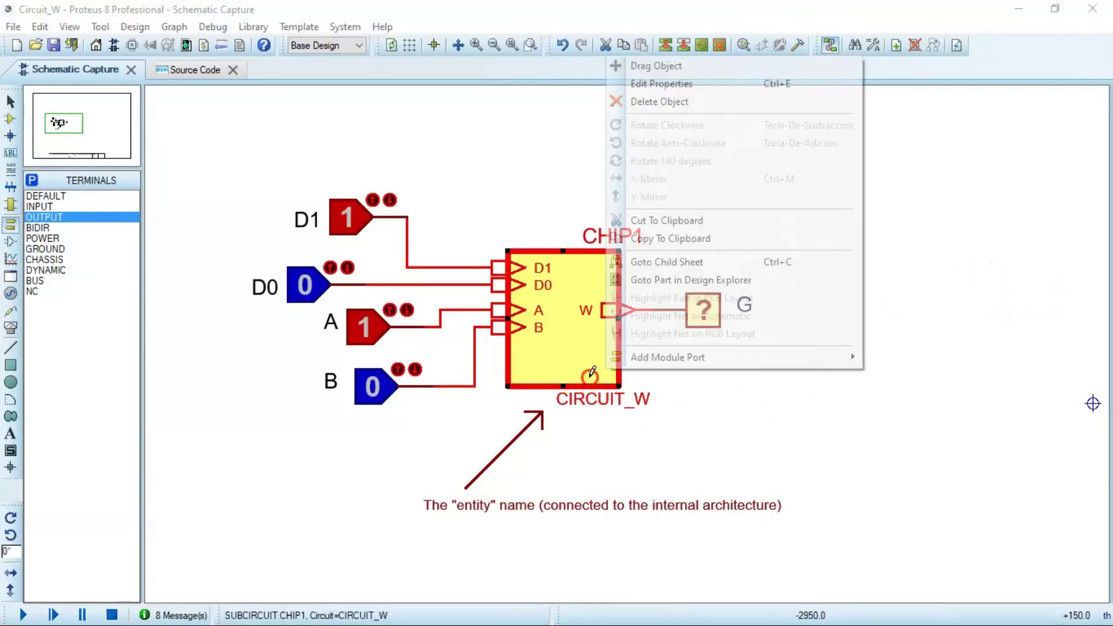
pyautogui.click(659, 269)
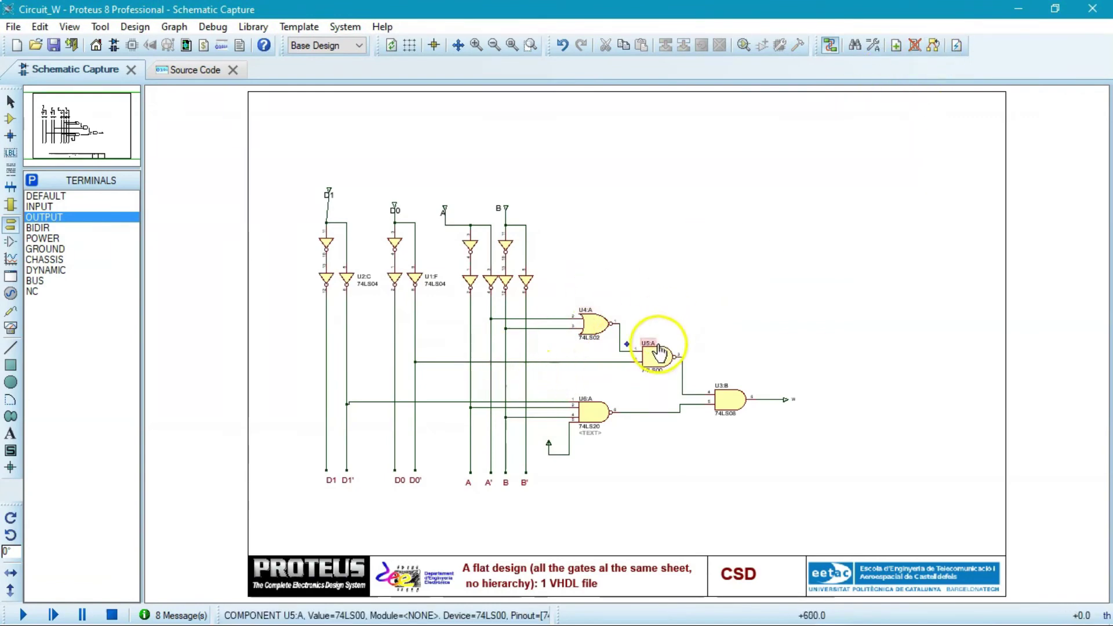
# - Capture the gate-level schematic from the inputs to output W as an image and copy it
pyautogui.press('Print')
pyautogui.moveTo(297, 180); pyautogui.dragTo(808, 501)
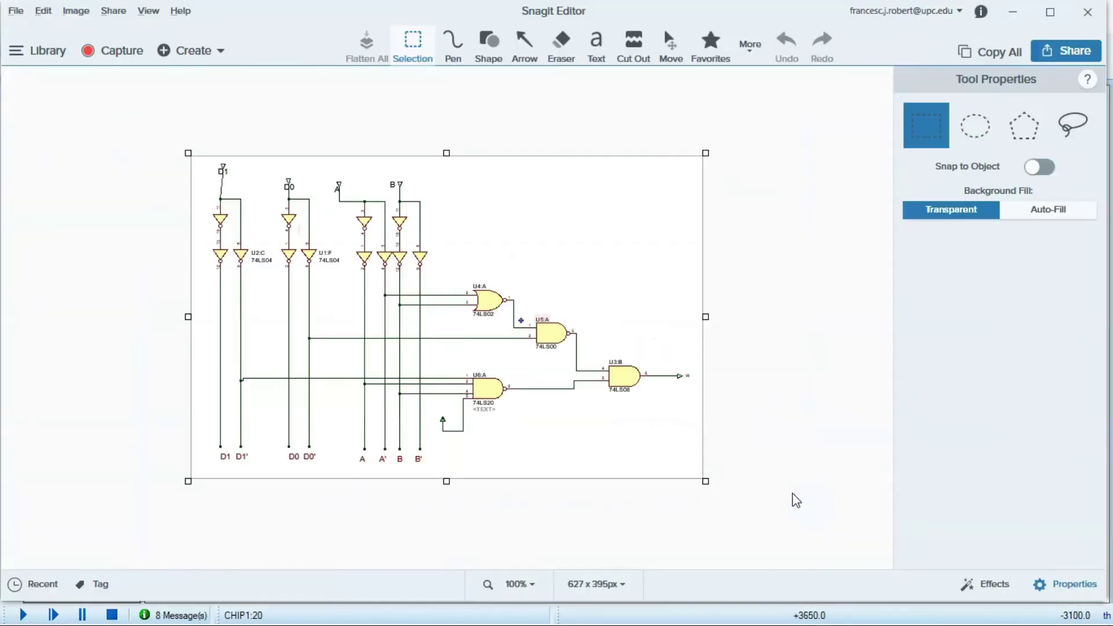
pyautogui.rightClick(574, 277)
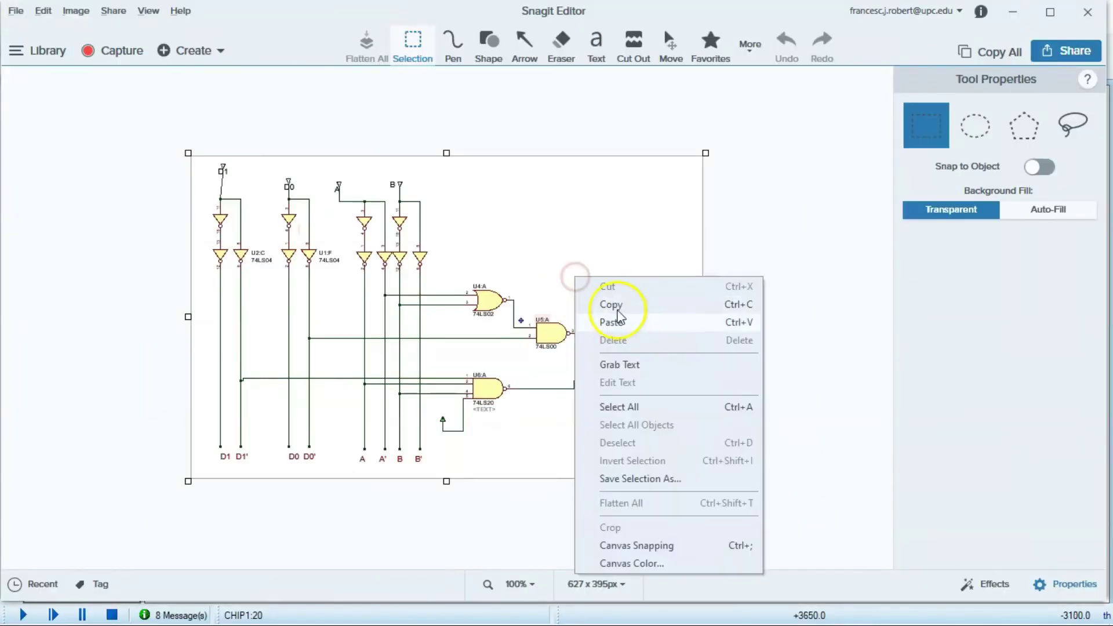
pyautogui.click(628, 314)
# - Switch to solution.docx in Word, paste the gate-level schematic below the CHIP1 image, and review both pictures
pyautogui.hotkey('alt', 'Tab')
pyautogui.hotkey('alt', 'Tab')
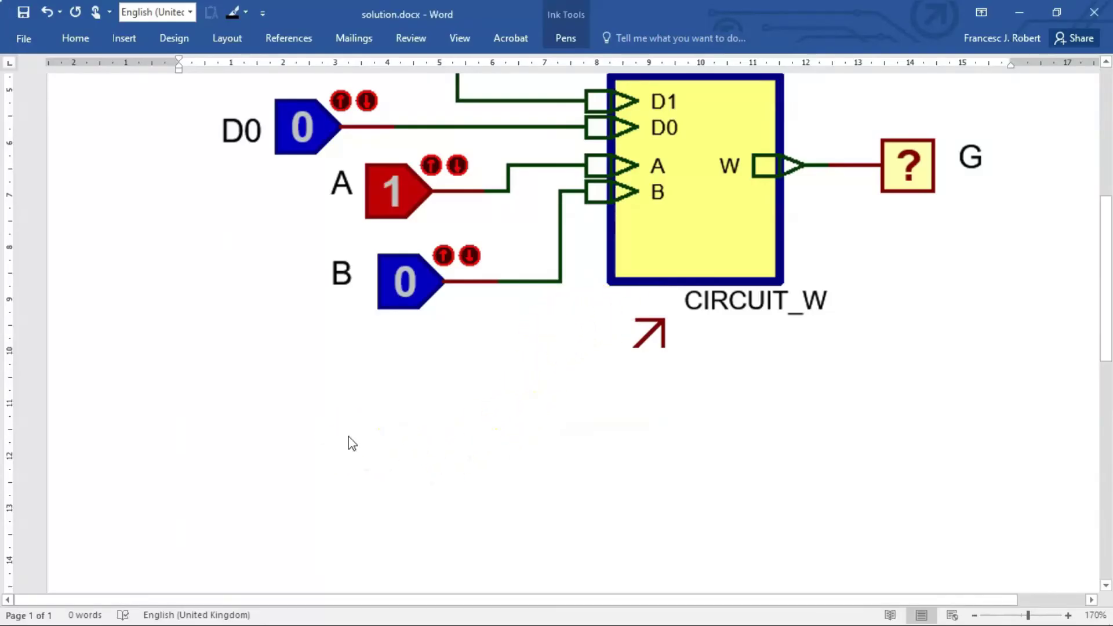
pyautogui.hotkey('ctrl', 'v')
pyautogui.scroll(10, 365, 429)
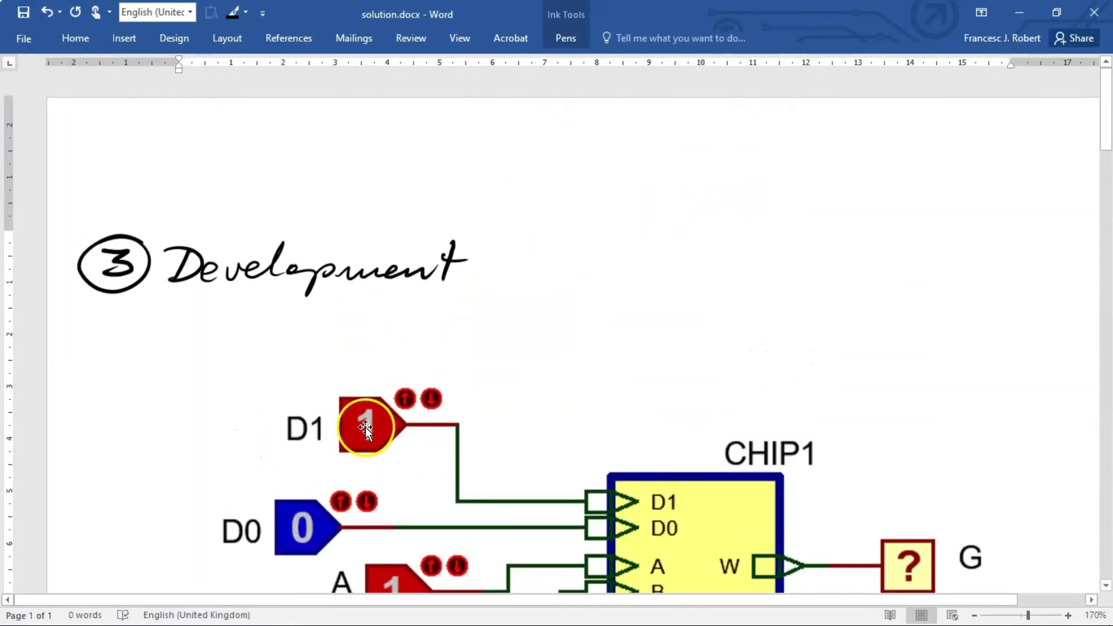
pyautogui.scroll(-5, 365, 427)
pyautogui.scroll(3, 365, 427)
pyautogui.scroll(-4, 366, 427)
pyautogui.scroll(5, 365, 427)
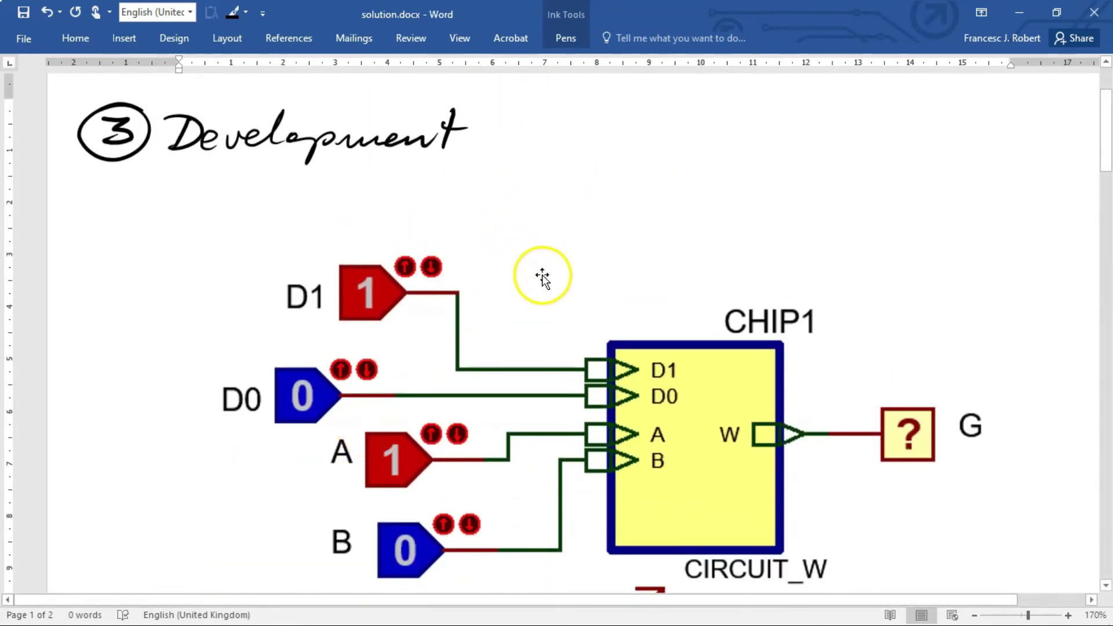
# - Choose dark red ink and handwrite "Capturing the circuit." above the CHIP1 block image
pyautogui.click(238, 13)
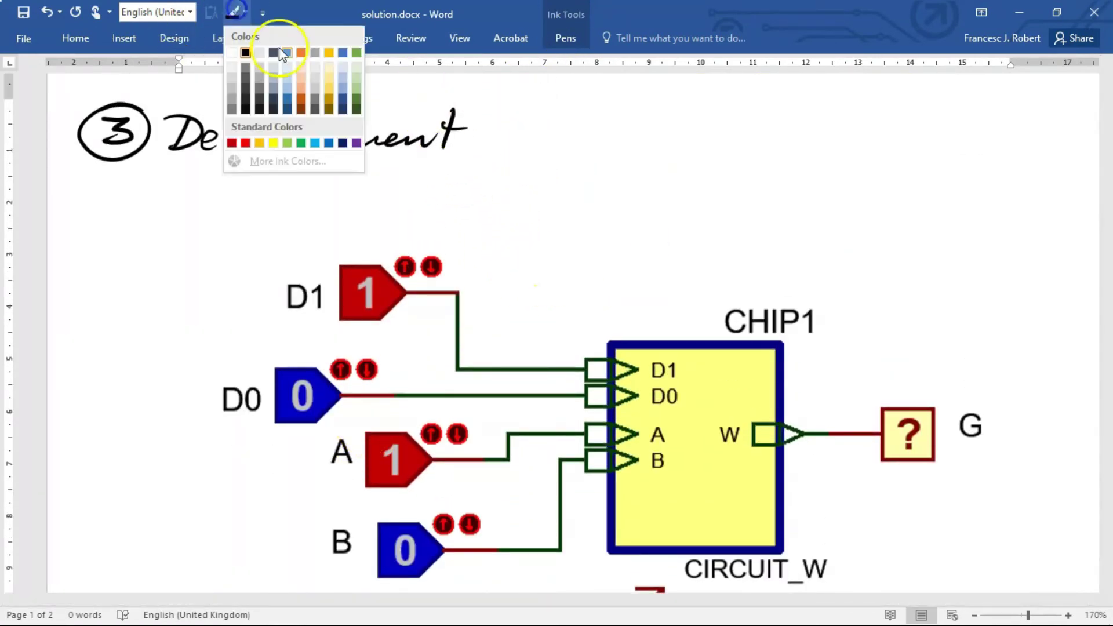
pyautogui.click(232, 143)
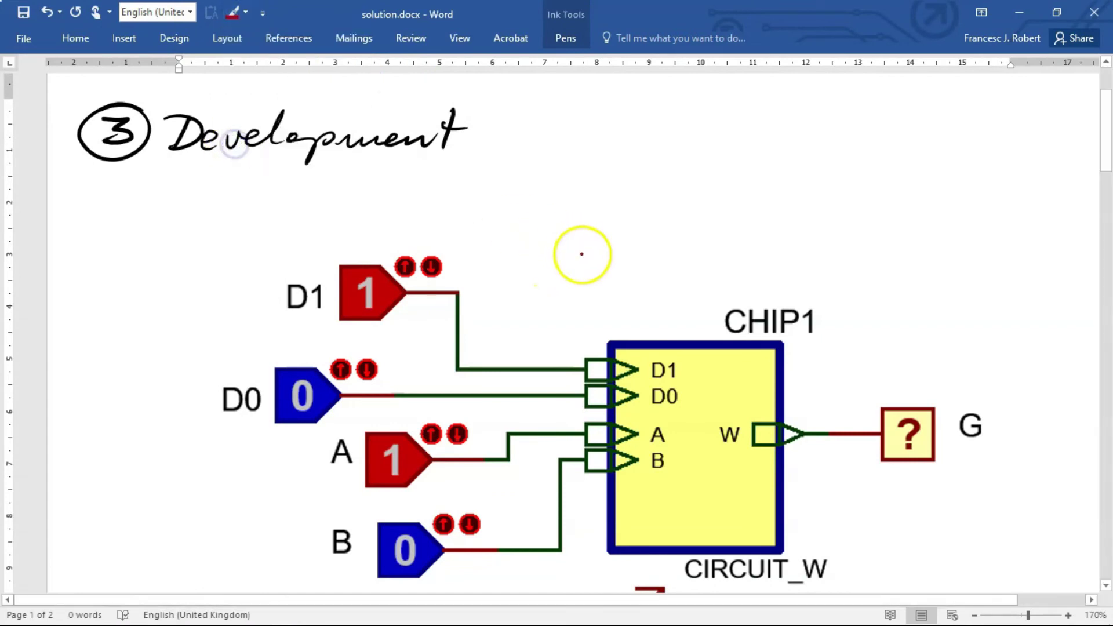
pyautogui.moveTo(591, 249); pyautogui.dragTo(604, 266)
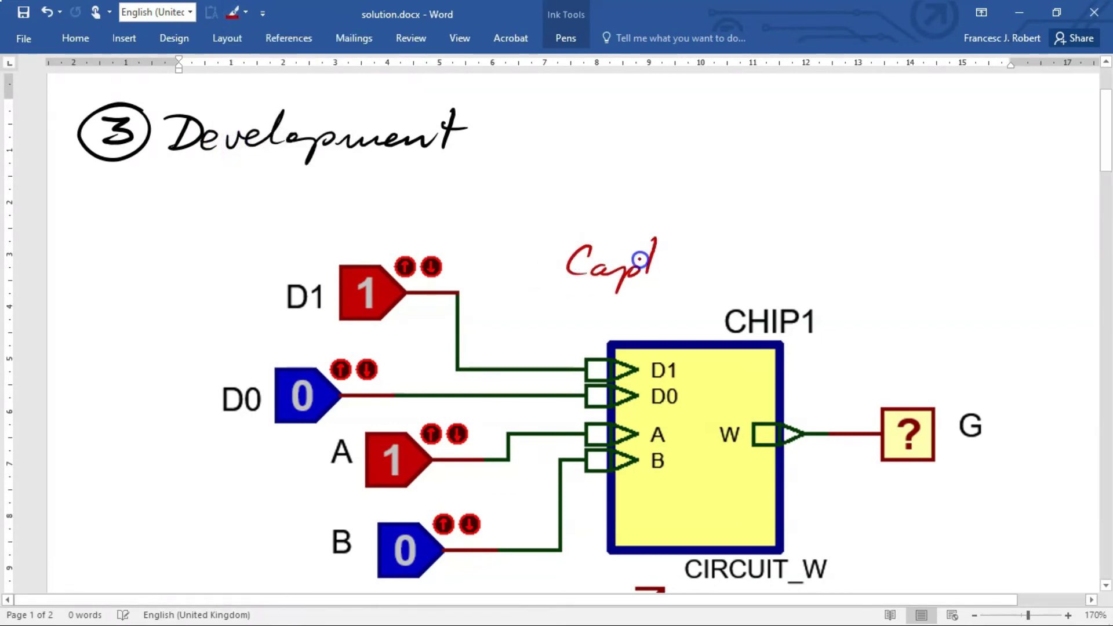
pyautogui.moveTo(762, 262); pyautogui.dragTo(880, 274)
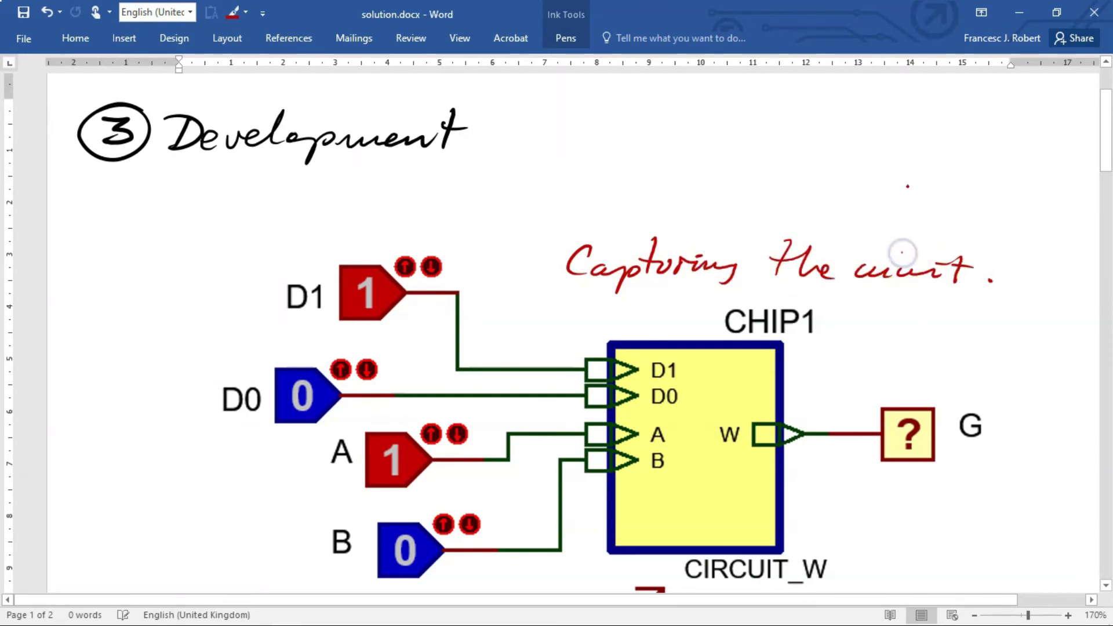
# - Draw a dark red arrow toward the gate-level schematic and handwrite "My design" beside it
pyautogui.scroll(-6, 934, 196)
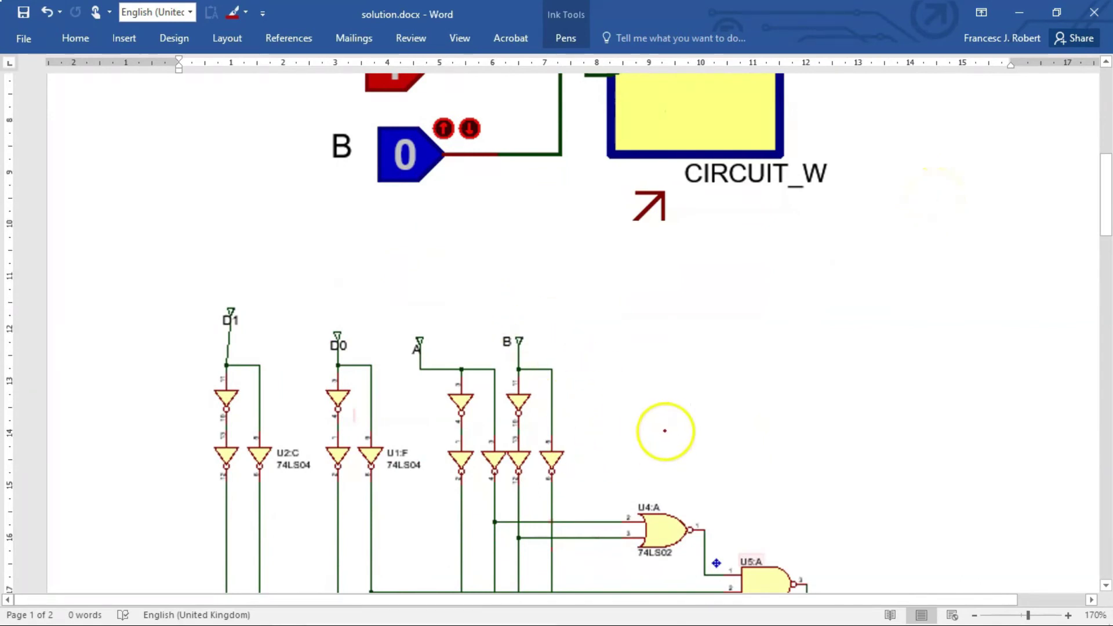
pyautogui.moveTo(640, 461); pyautogui.dragTo(672, 448)
pyautogui.moveTo(721, 406); pyautogui.dragTo(721, 468)
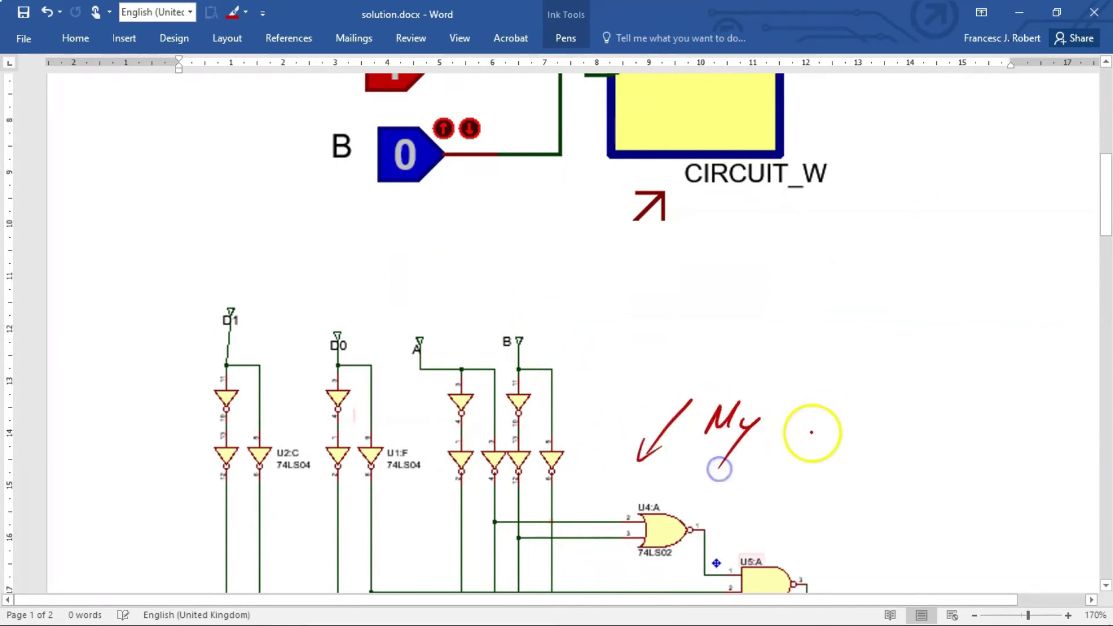
pyautogui.moveTo(824, 412); pyautogui.dragTo(965, 420)
pyautogui.click(717, 450)
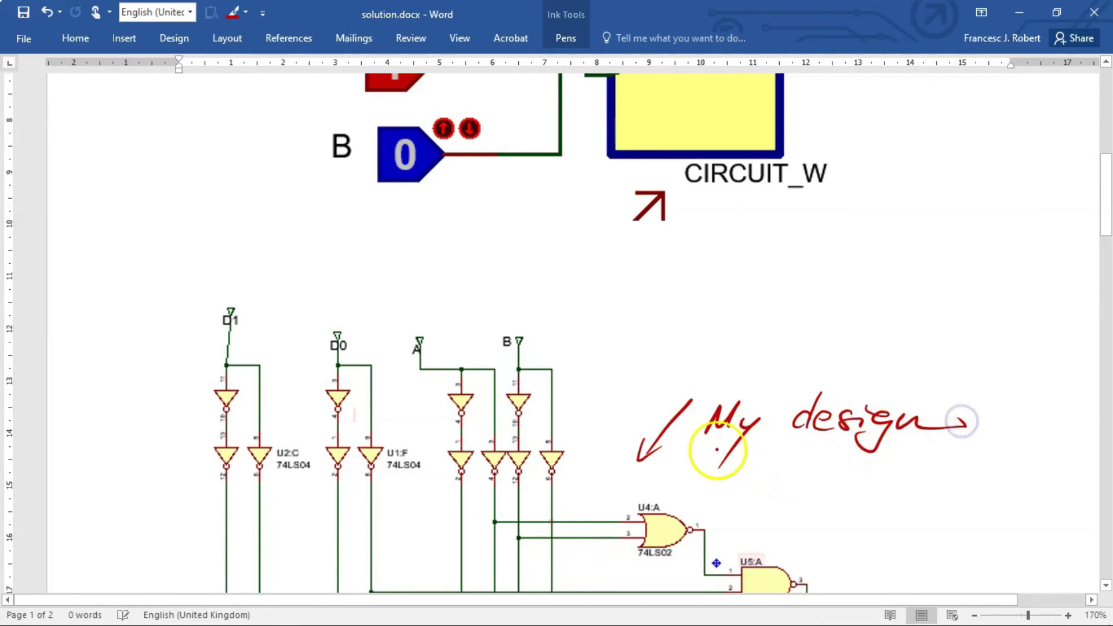
# - Circle the U5:A gate in dark red on the schematic and draw an arrow pointing to it
pyautogui.scroll(-5, 745, 394)
pyautogui.scroll(3, 746, 395)
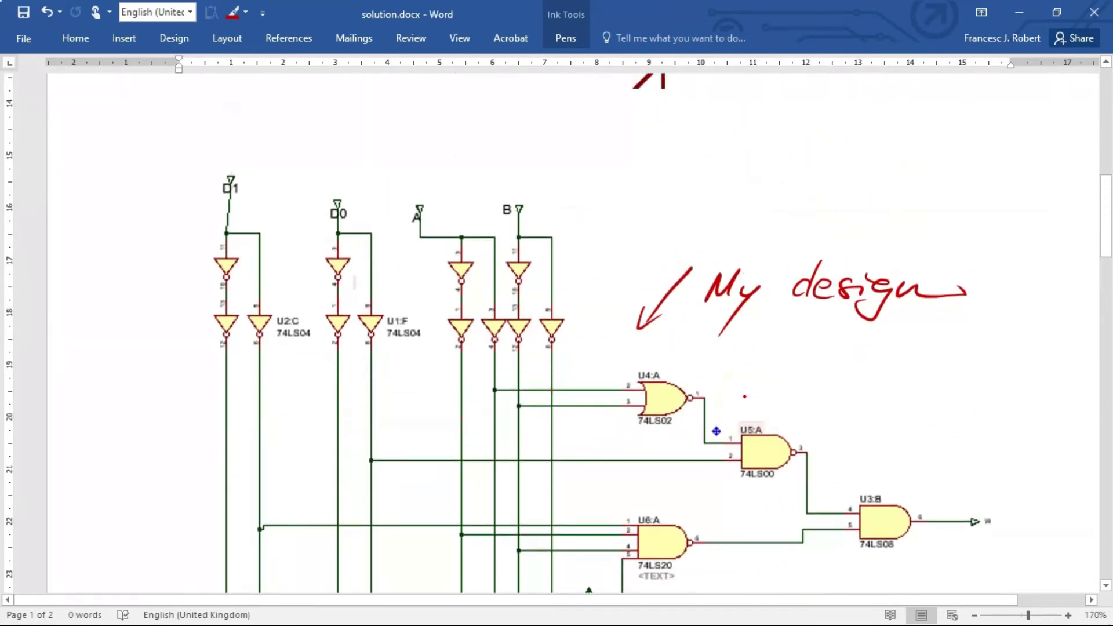
pyautogui.moveTo(775, 412); pyautogui.dragTo(748, 405)
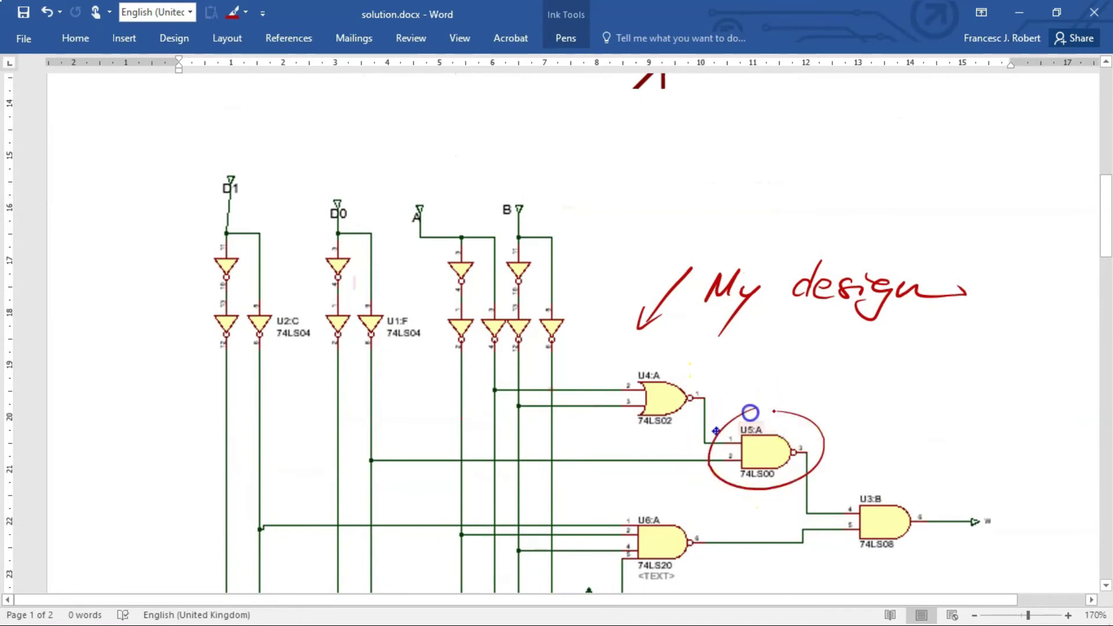
pyautogui.moveTo(869, 395); pyautogui.dragTo(829, 429)
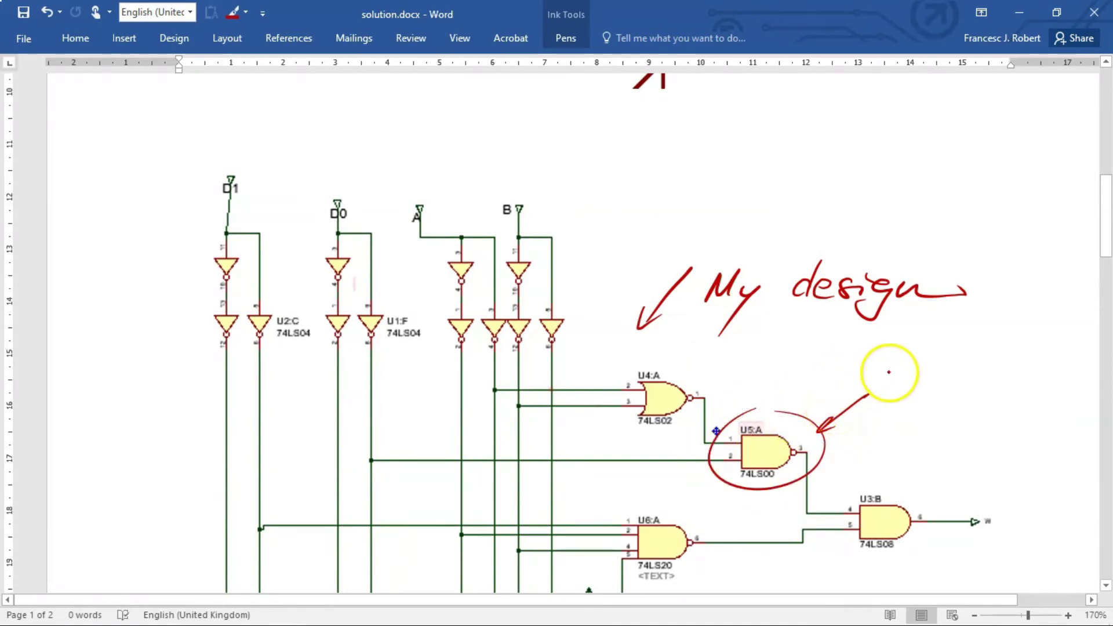
# - Handwrite "74LS00 2-input NAND" beside the arrow, then circle the part number and label it "Library"
pyautogui.moveTo(887, 374); pyautogui.dragTo(904, 374)
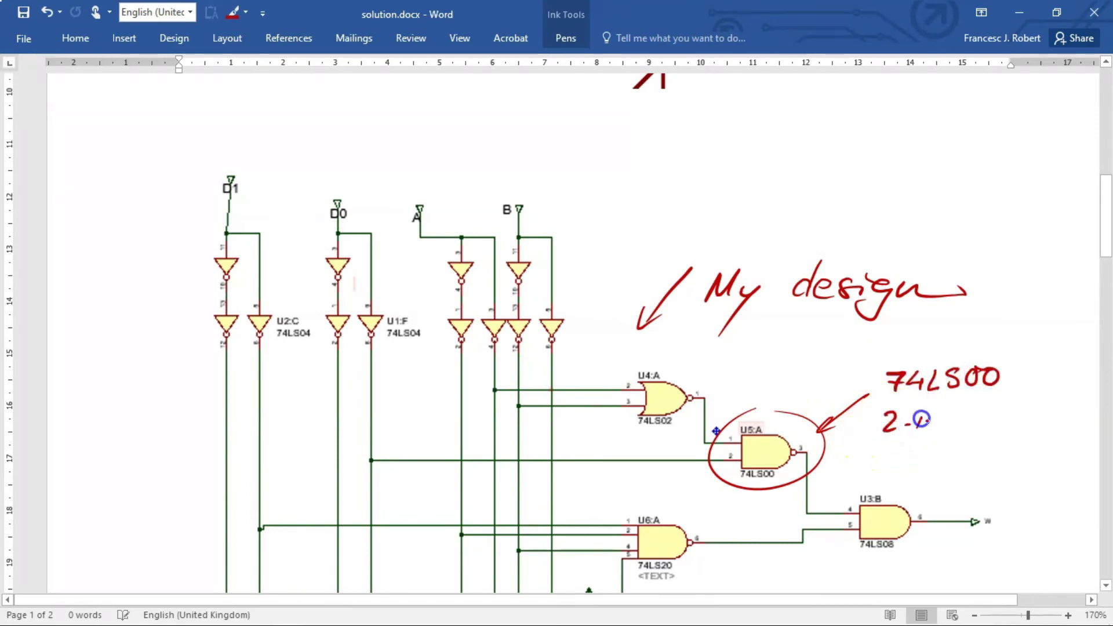
pyautogui.moveTo(965, 413); pyautogui.dragTo(992, 409)
pyautogui.moveTo(913, 464); pyautogui.dragTo(938, 448)
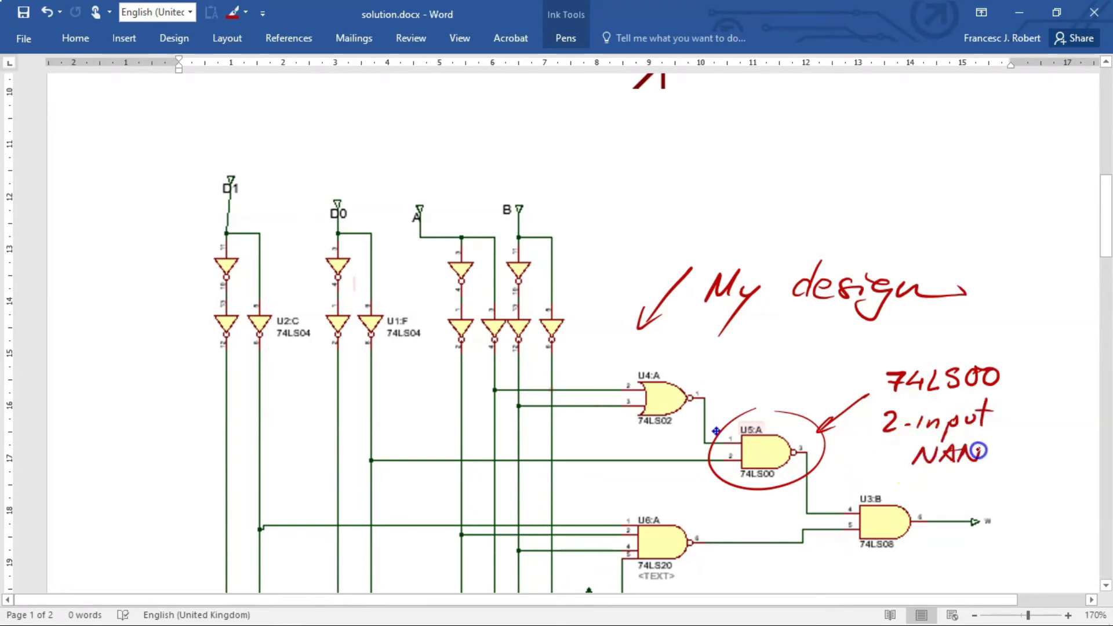
pyautogui.moveTo(873, 376)
pyautogui.mouseDown()
pyautogui.moveTo(957, 406)
pyautogui.moveTo(967, 360)
pyautogui.mouseUp()
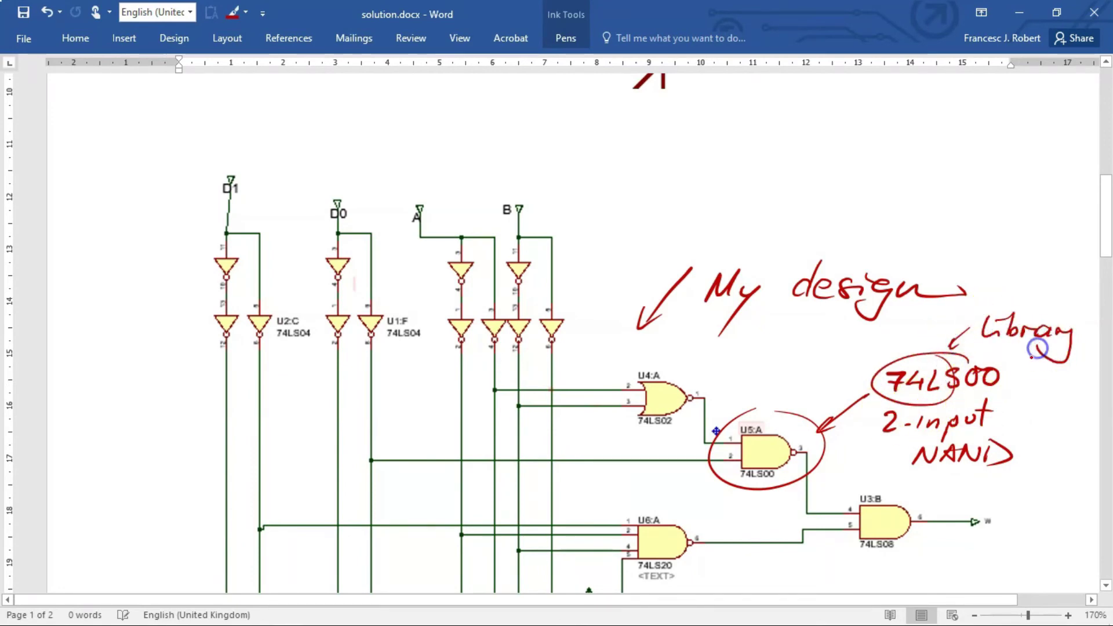
# - Choose black ink and handwrite the heading "Obtaining the truth table:" below the gate-level schematic
pyautogui.scroll(-8, 1038, 350)
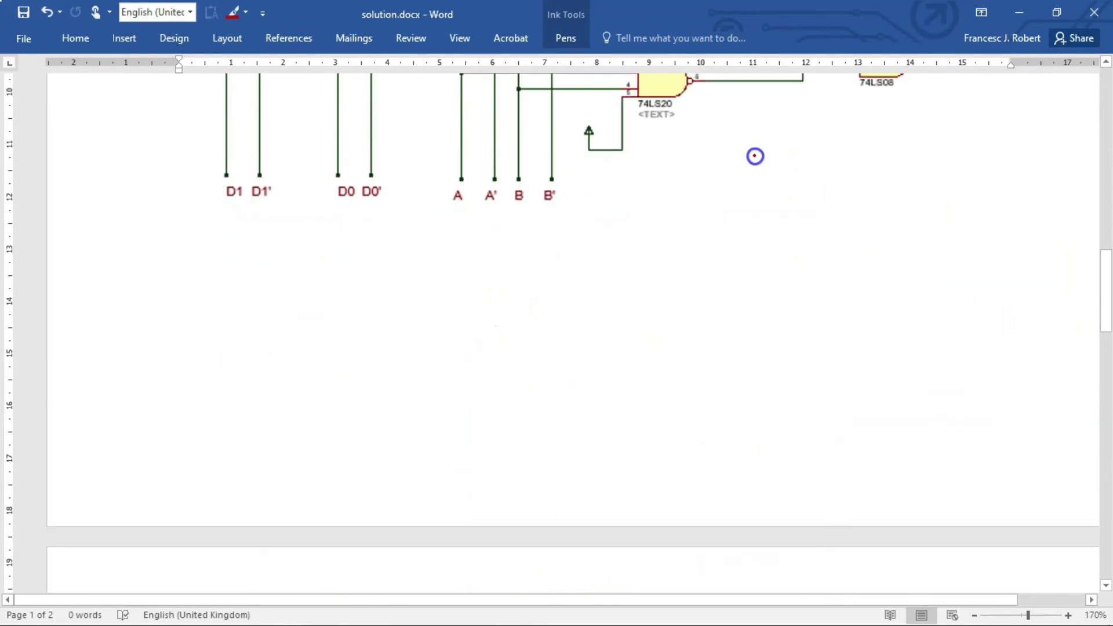
pyautogui.click(972, 215)
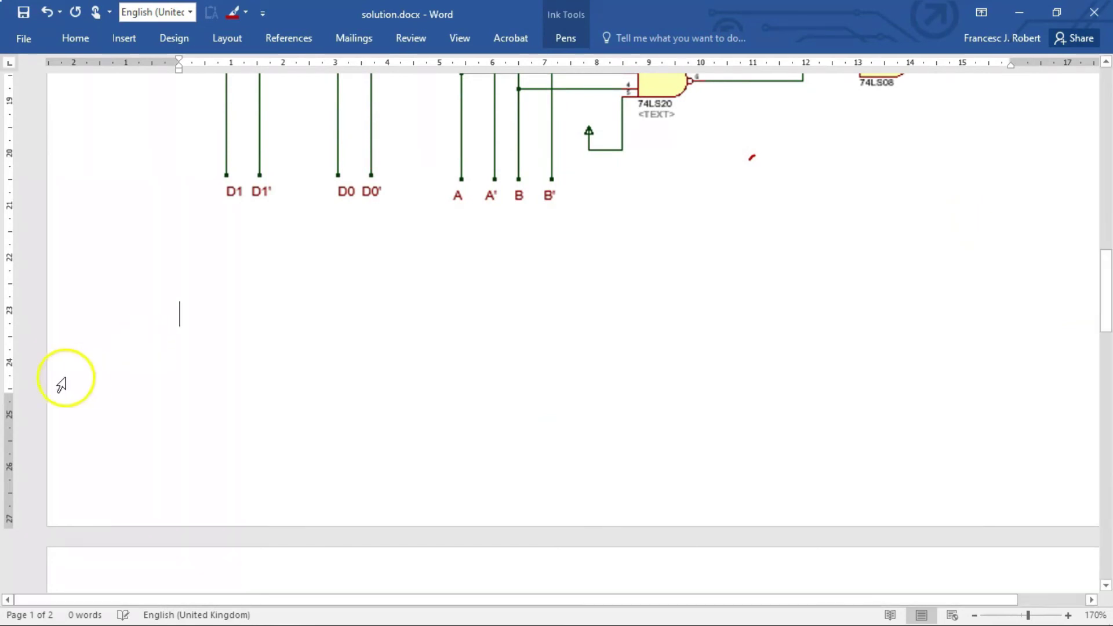
pyautogui.click(233, 13)
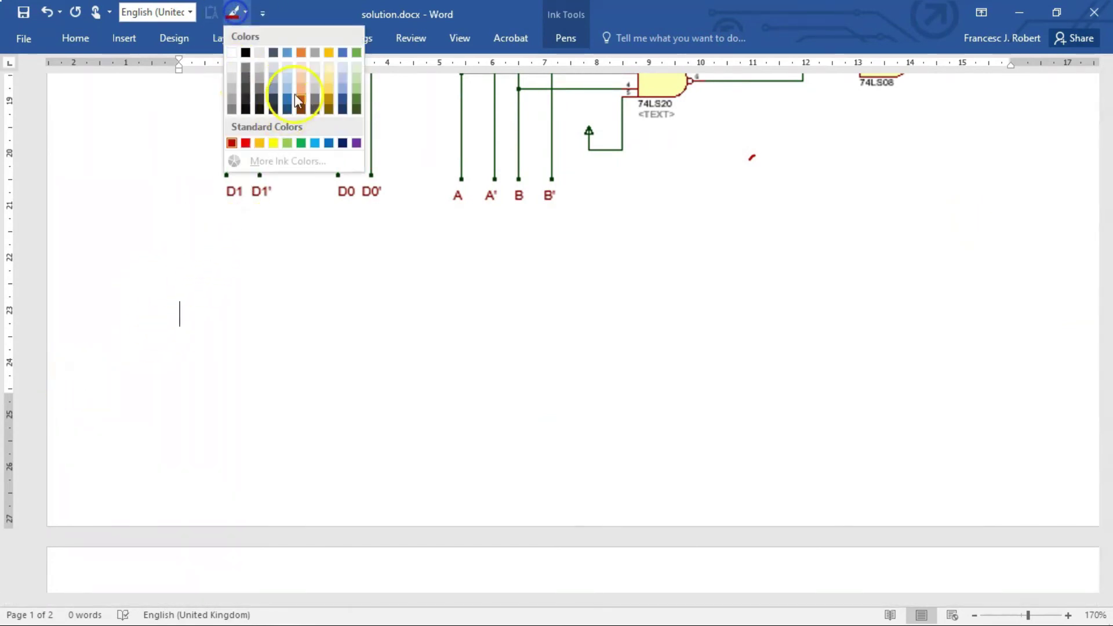
pyautogui.click(245, 53)
pyautogui.moveTo(217, 265)
pyautogui.mouseDown()
pyautogui.moveTo(196, 295)
pyautogui.moveTo(216, 265)
pyautogui.mouseUp()
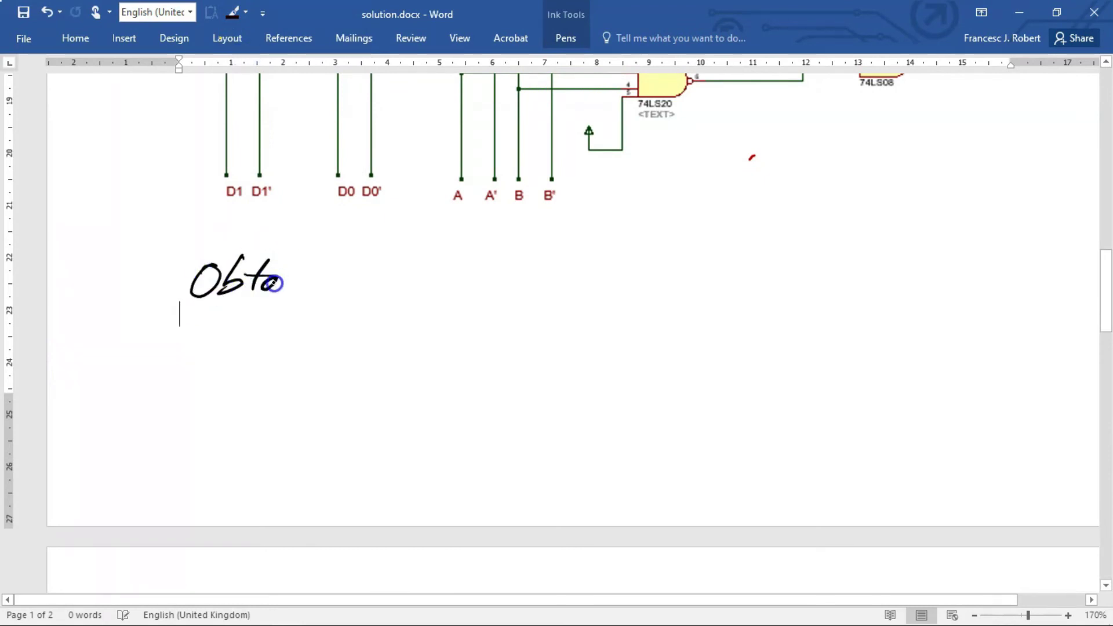
pyautogui.moveTo(407, 252)
pyautogui.mouseDown()
pyautogui.moveTo(387, 290)
pyautogui.moveTo(456, 285)
pyautogui.mouseUp()
pyautogui.moveTo(499, 253); pyautogui.dragTo(486, 289)
pyautogui.moveTo(469, 272); pyautogui.dragTo(496, 280)
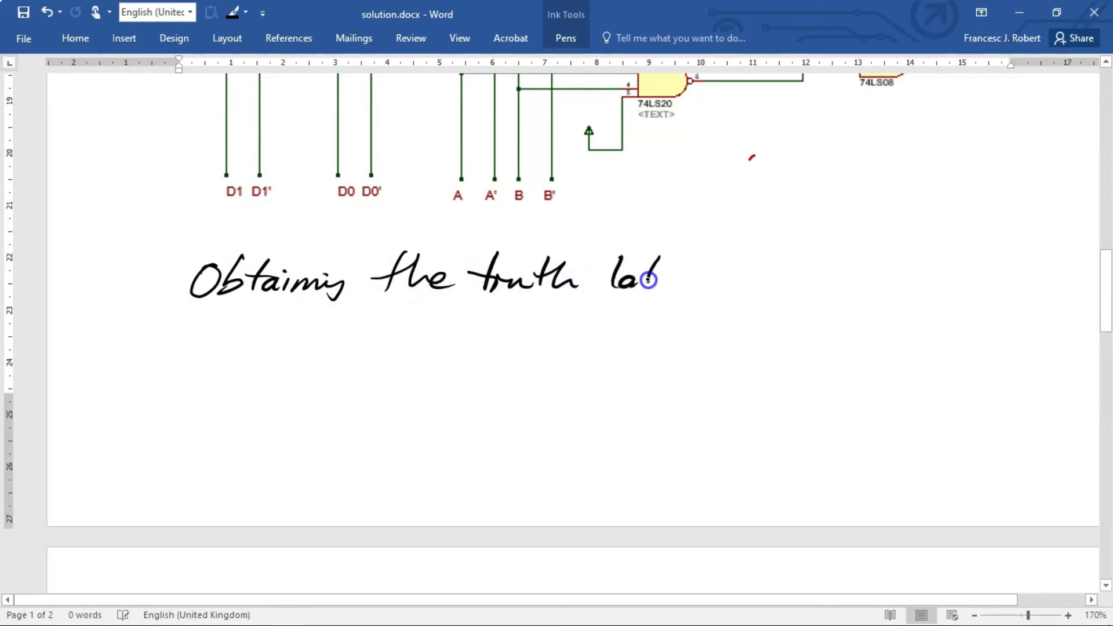
pyautogui.moveTo(684, 288); pyautogui.dragTo(704, 291)
pyautogui.moveTo(608, 274); pyautogui.dragTo(633, 271)
pyautogui.click(717, 270)
pyautogui.click(716, 288)
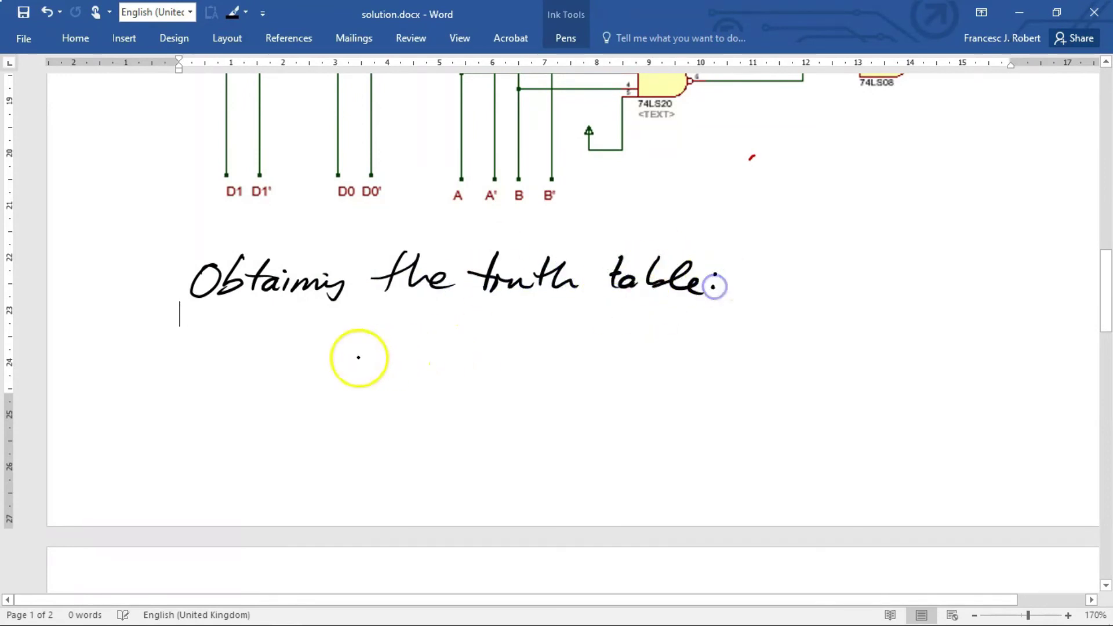
pyautogui.press('Escape')
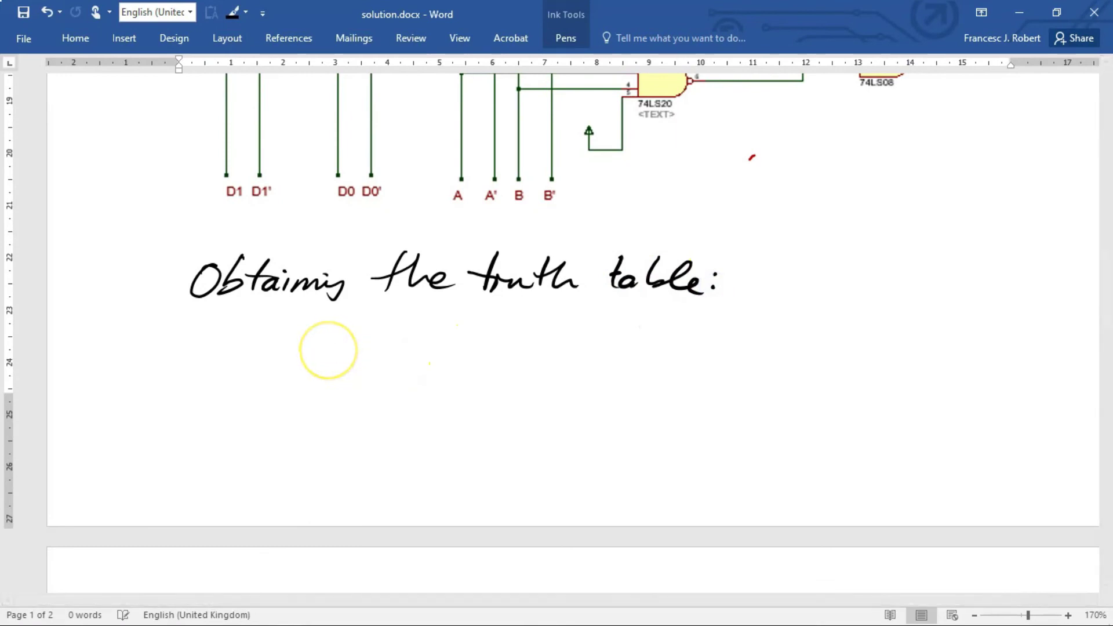
# - Switch to the Circuit_W project in Proteus and return to the root sheet with the CHIP1 block
pyautogui.scroll(-6, 328, 351)
pyautogui.hotkey('alt', 'Tab')
pyautogui.hotkey('alt', 'Tab')
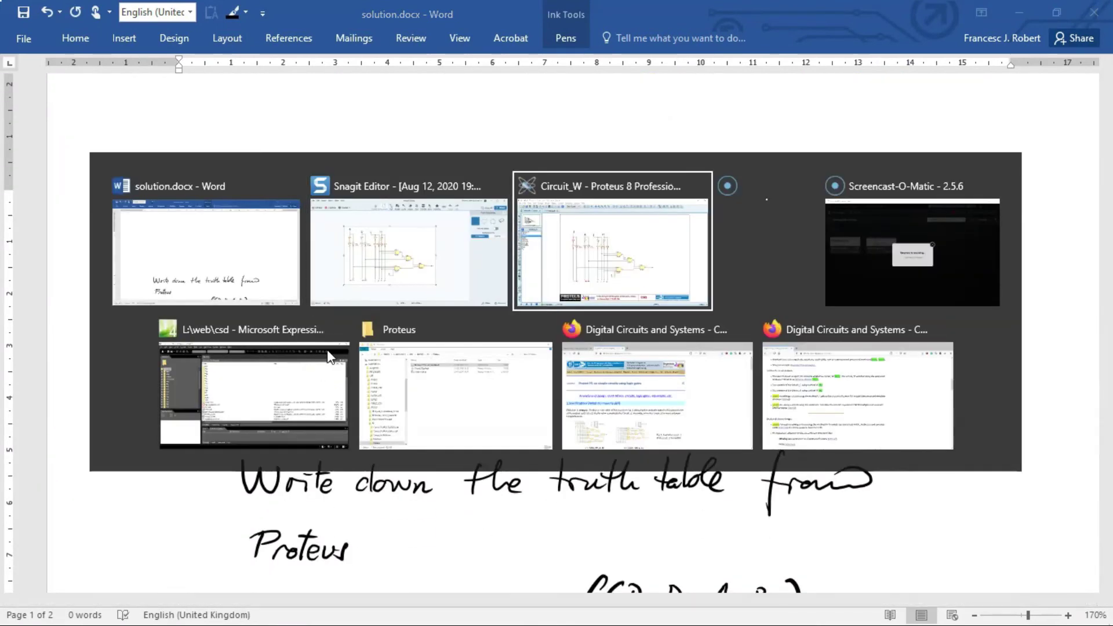
pyautogui.click(933, 45)
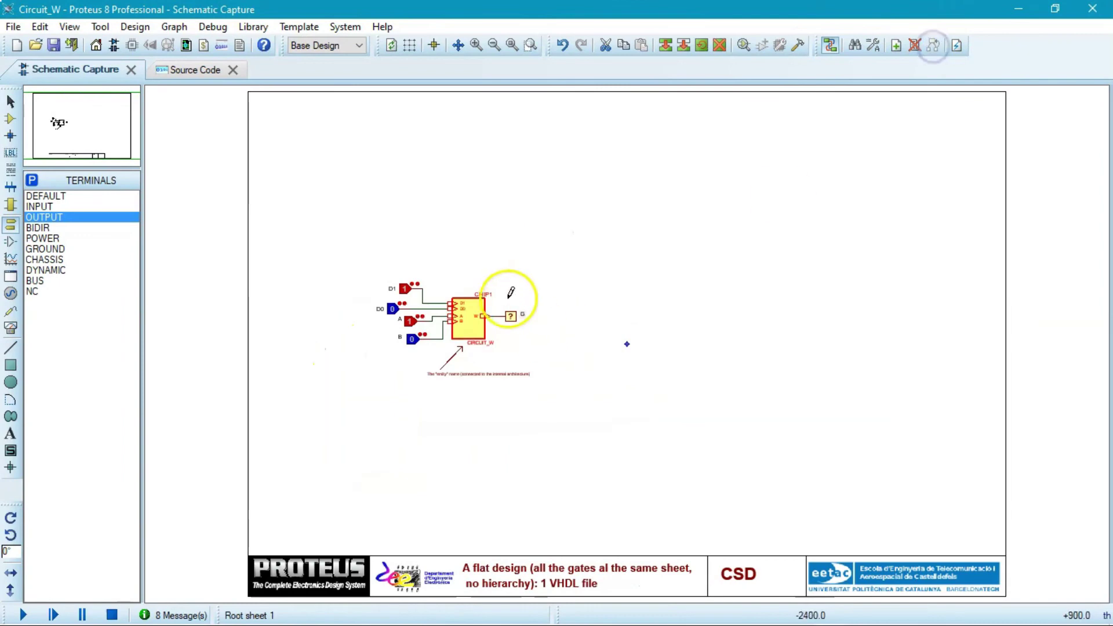
# - Simulate the CHIP1 circuit, toggling input A to 0 and back to 1 to apply the combination 1010
pyautogui.scroll(3, 514, 294)
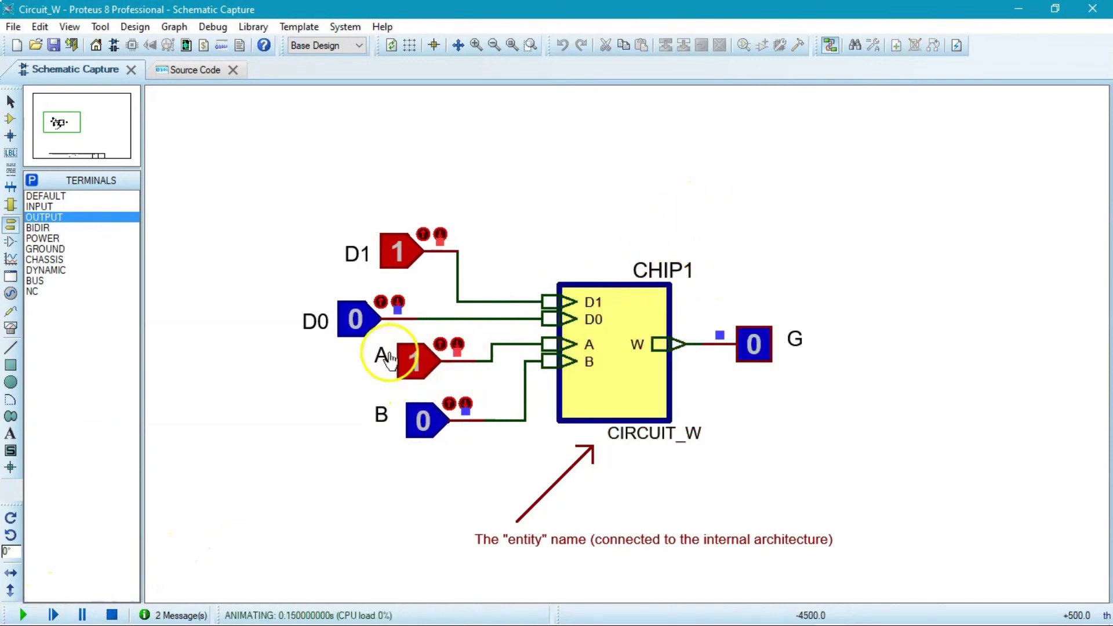
pyautogui.click(416, 358)
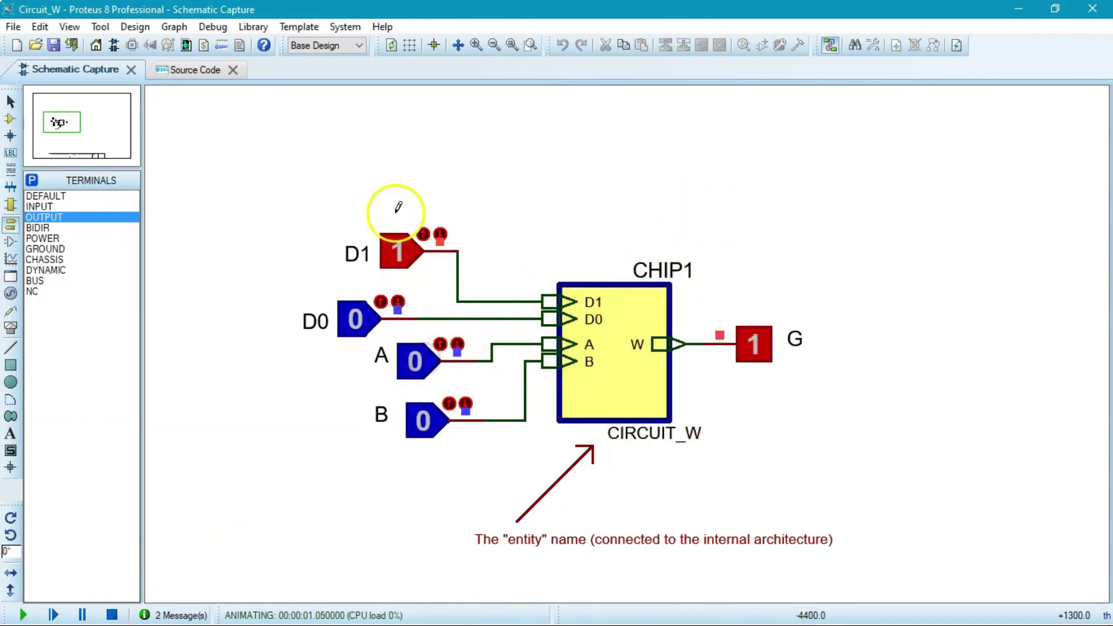
pyautogui.click(414, 362)
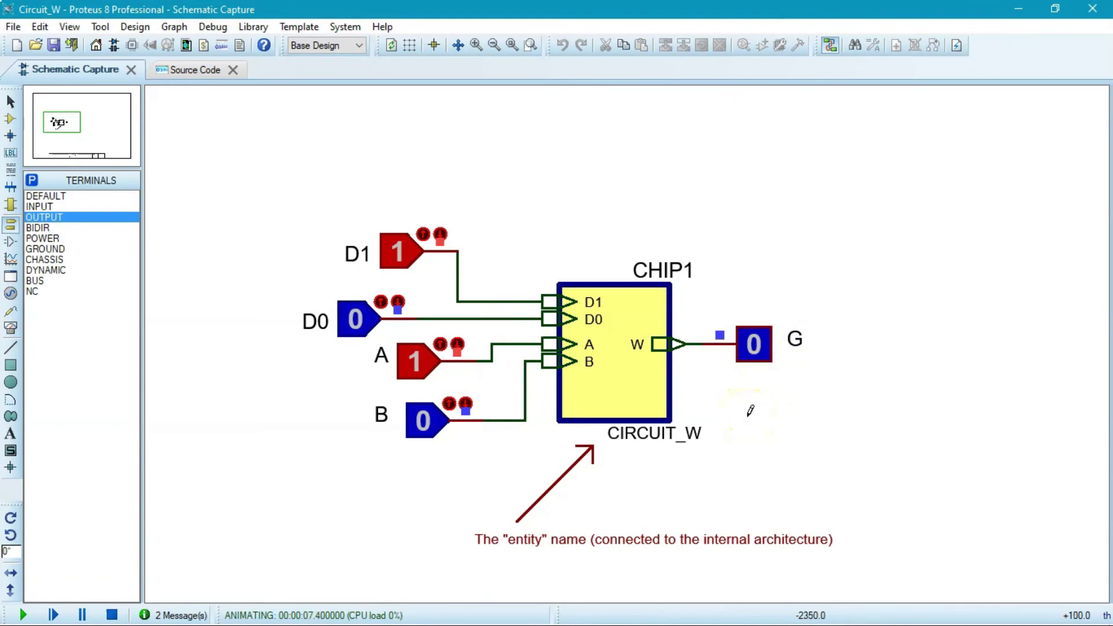
# - Capture the simulated CHIP1 block with its inputs and output G as an image and copy it
pyautogui.press('Print')
pyautogui.moveTo(274, 206); pyautogui.dragTo(815, 468)
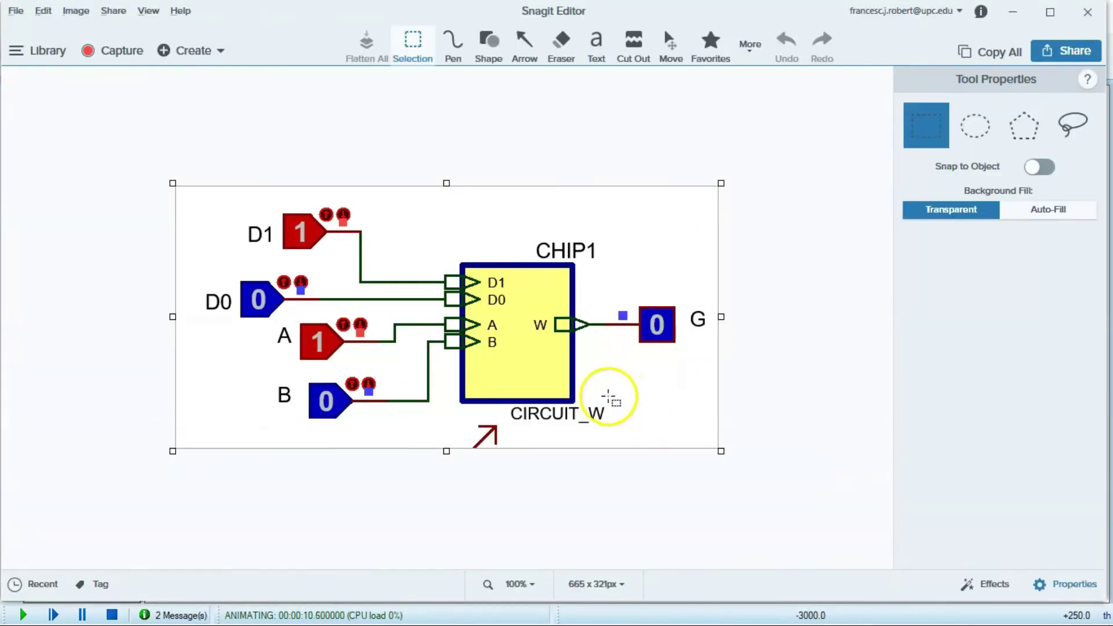
pyautogui.rightClick(514, 341)
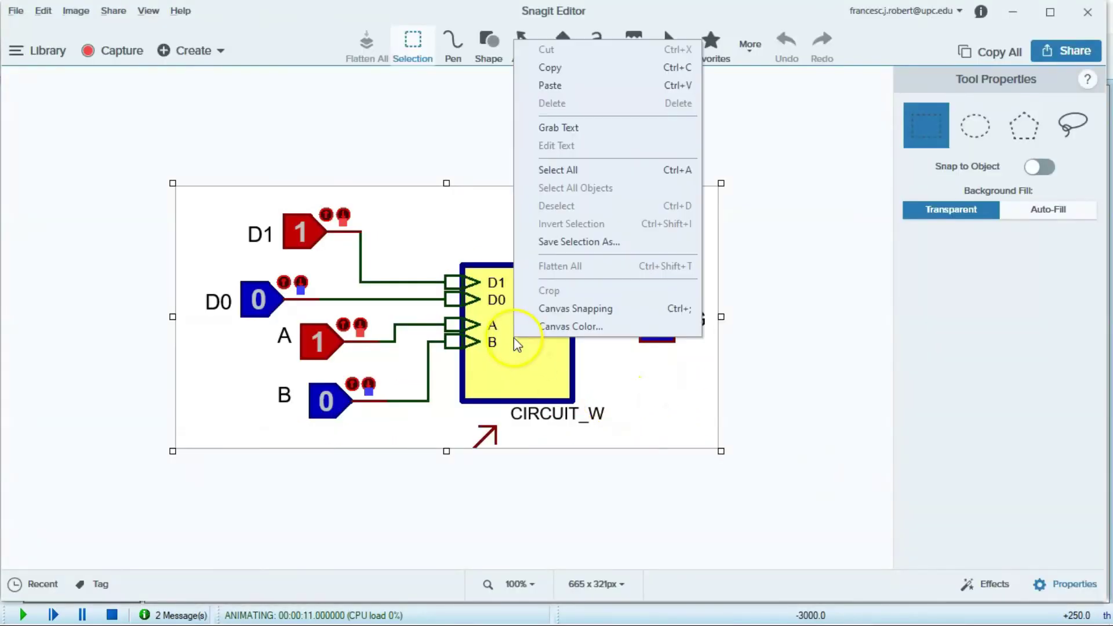
pyautogui.click(604, 69)
# - Switch to solution.docx in Word and paste the simulation capture above the "Write down the truth table from Proteus" note
pyautogui.hotkey('alt', 'Tab')
pyautogui.click(566, 173)
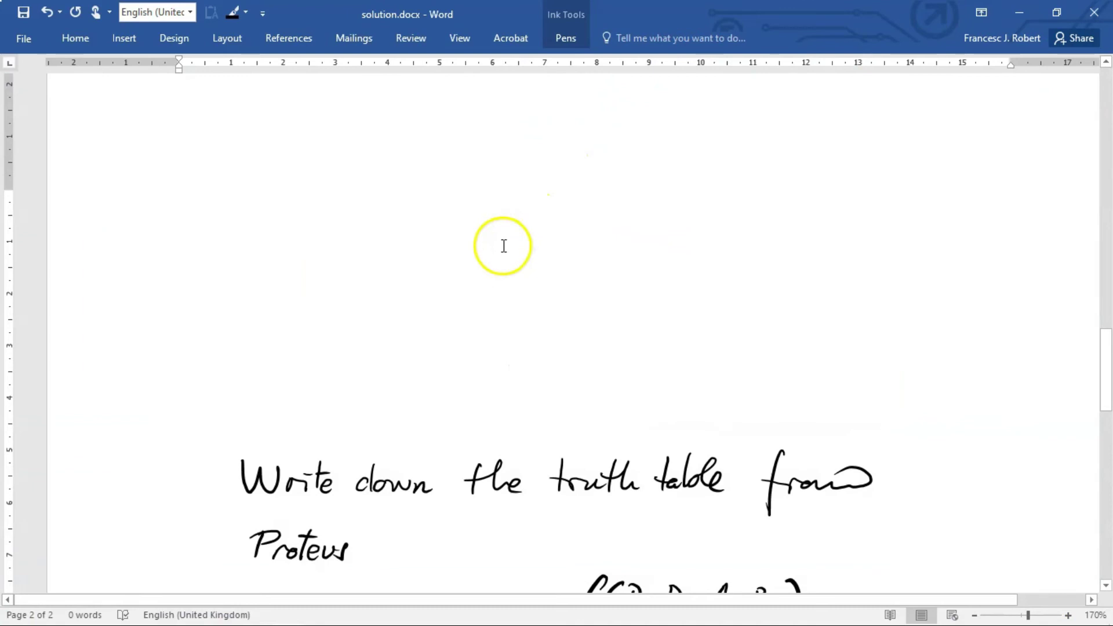
pyautogui.hotkey('ctrl', 'v')
pyautogui.scroll(2, 502, 348)
pyautogui.click(505, 420)
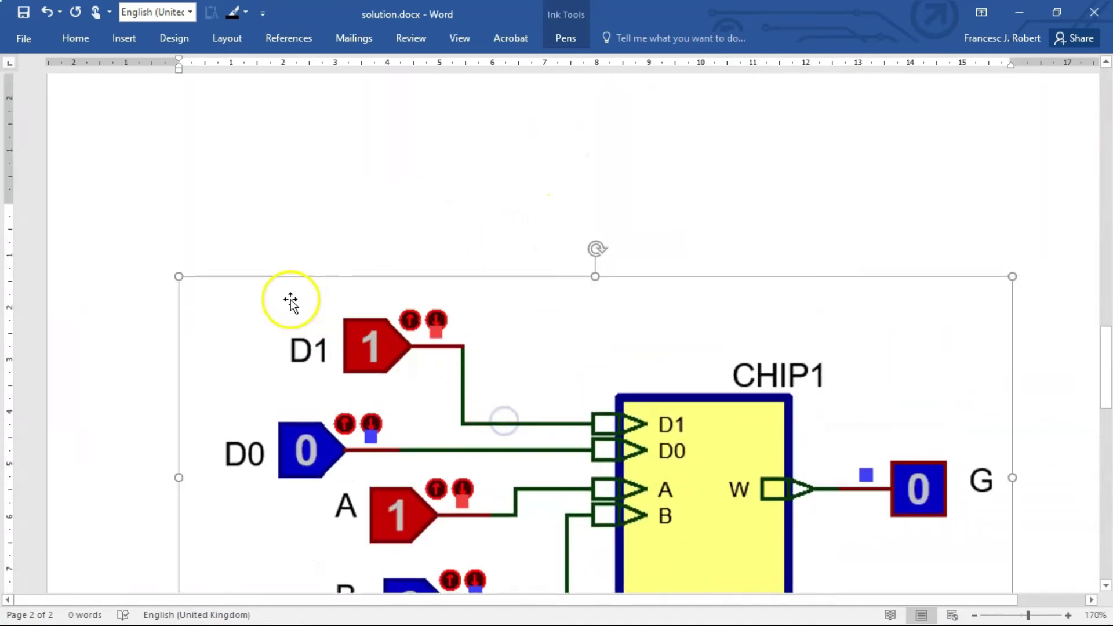
pyautogui.click(180, 277)
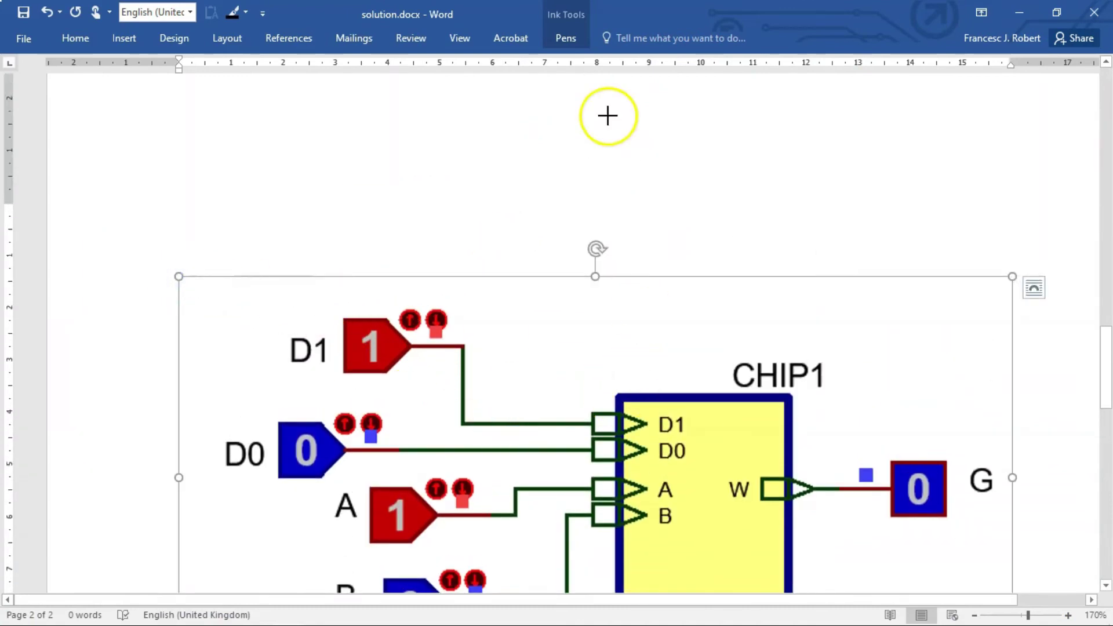
pyautogui.click(603, 207)
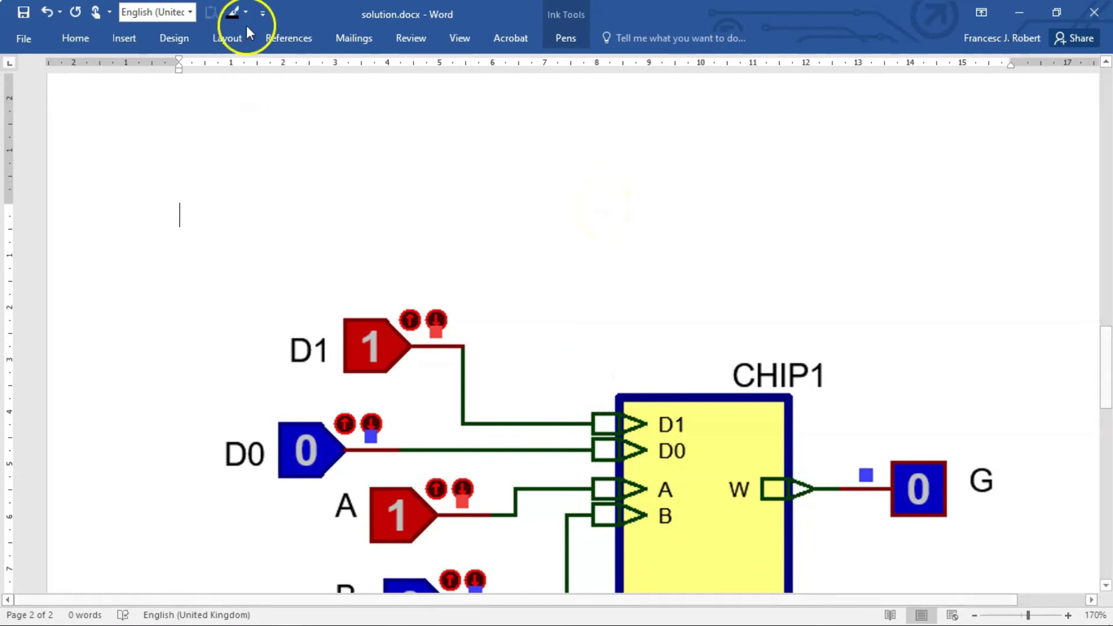
# - Choose red ink, draw an arrow toward the simulation capture and handwrite "I'm trying here the combination" beside it
pyautogui.click(235, 12)
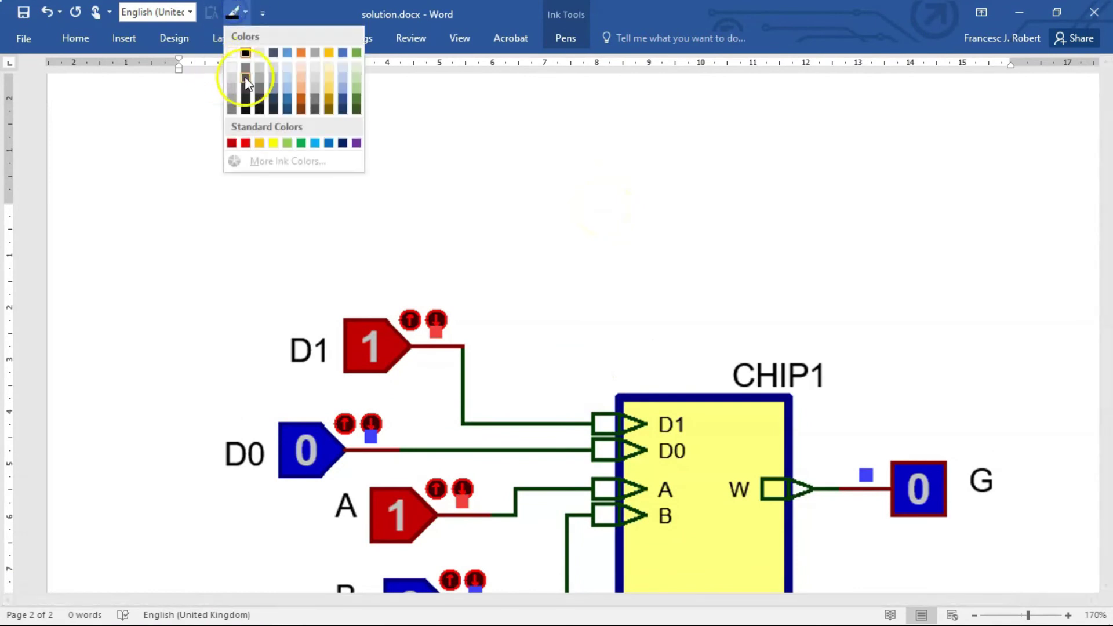
pyautogui.click(246, 143)
pyautogui.moveTo(559, 278)
pyautogui.mouseDown()
pyautogui.moveTo(518, 338)
pyautogui.moveTo(537, 332)
pyautogui.mouseUp()
pyautogui.moveTo(591, 268); pyautogui.dragTo(580, 278)
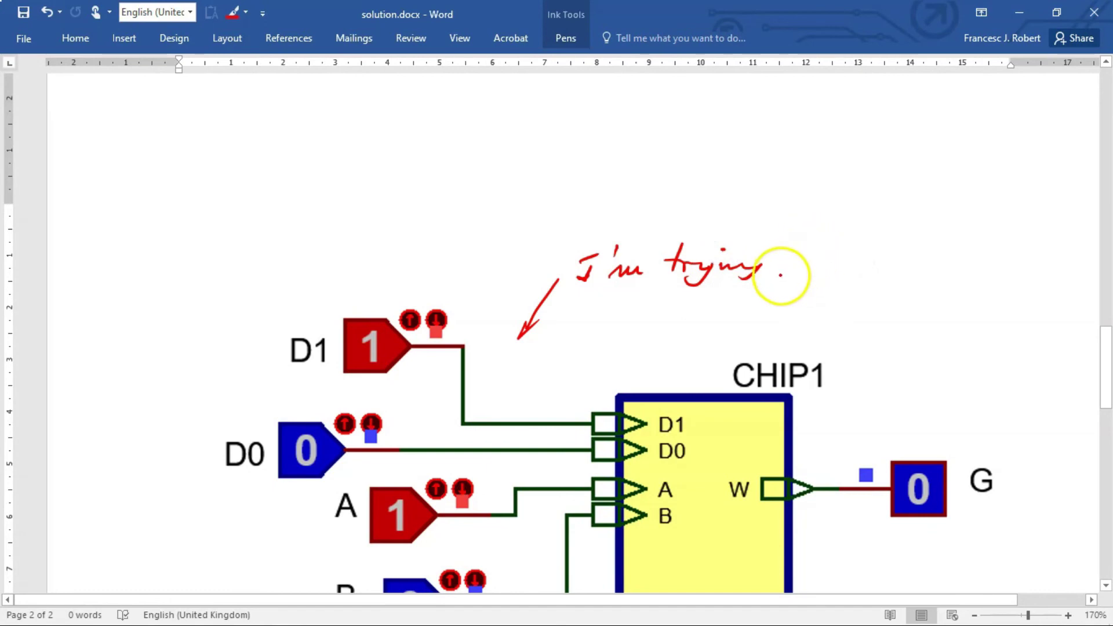
pyautogui.moveTo(781, 274); pyautogui.dragTo(845, 264)
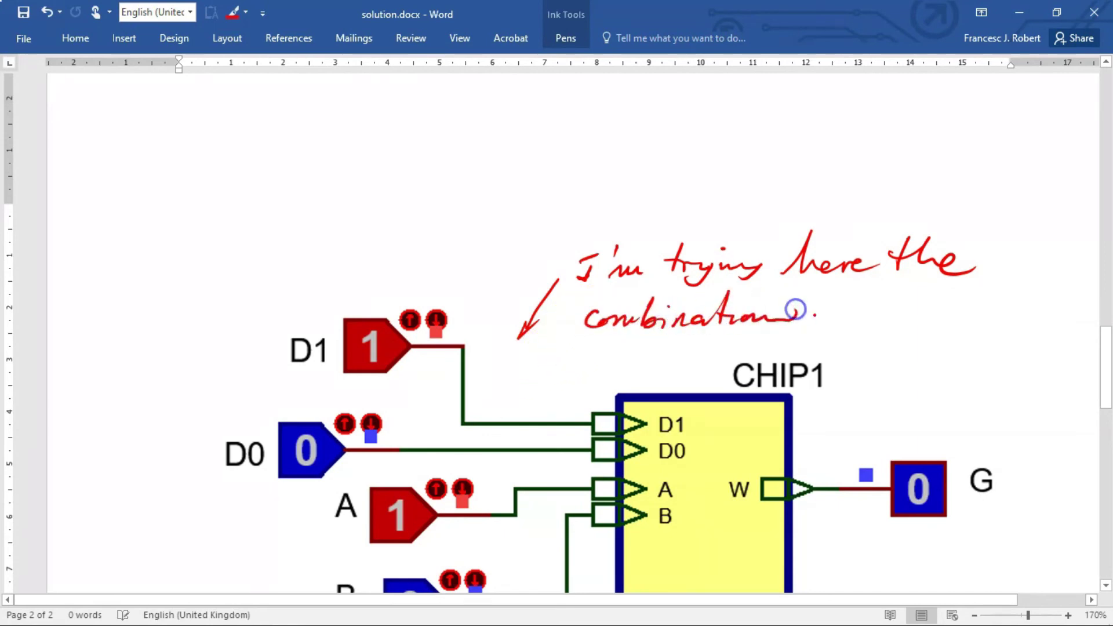
# - Complete the note with "1010" in quotes, draw an arrow to output G labelled M10, and add a check mark
pyautogui.moveTo(856, 303); pyautogui.dragTo(838, 327)
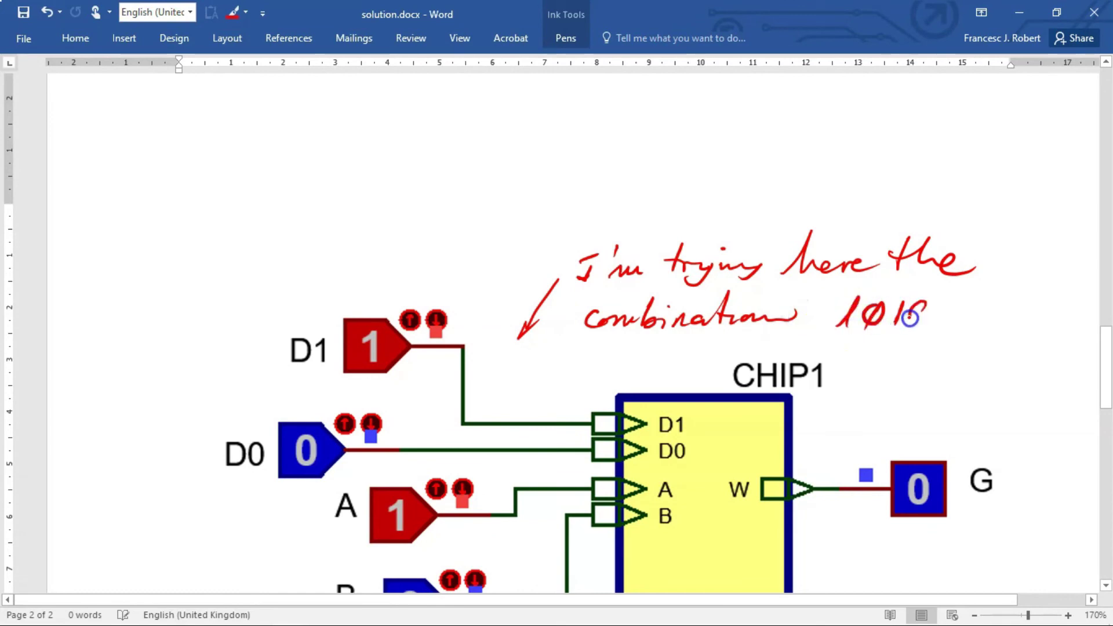
pyautogui.moveTo(954, 298); pyautogui.dragTo(949, 307)
pyautogui.moveTo(844, 281); pyautogui.dragTo(855, 289)
pyautogui.moveTo(909, 358)
pyautogui.mouseDown()
pyautogui.moveTo(914, 426)
pyautogui.moveTo(963, 377)
pyautogui.moveTo(979, 413)
pyautogui.moveTo(1000, 409)
pyautogui.mouseUp()
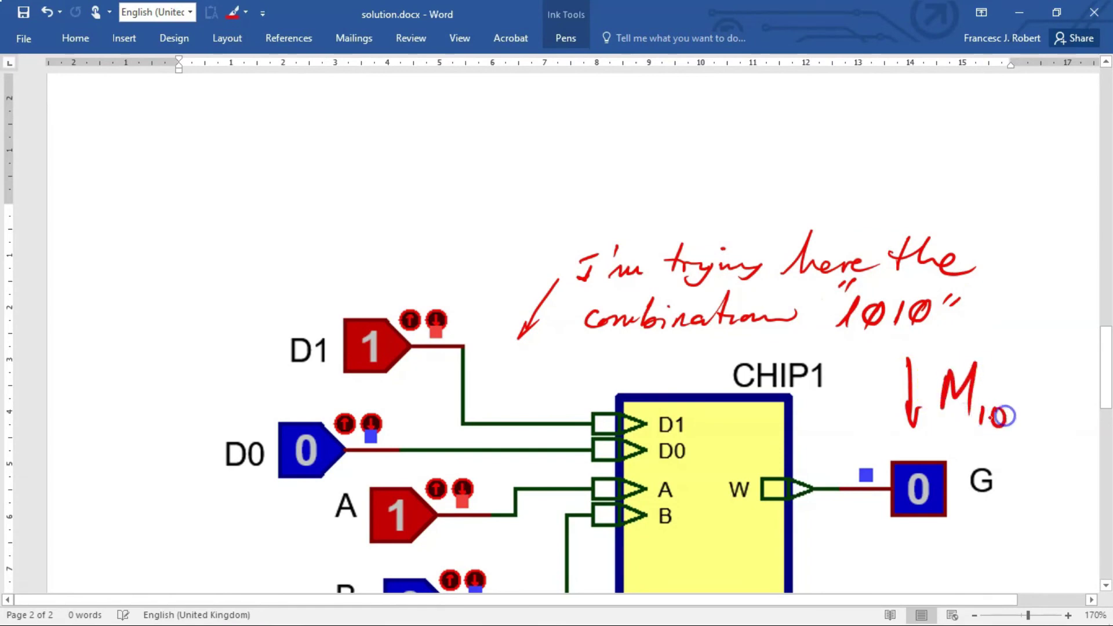
pyautogui.moveTo(1033, 329); pyautogui.dragTo(1085, 320)
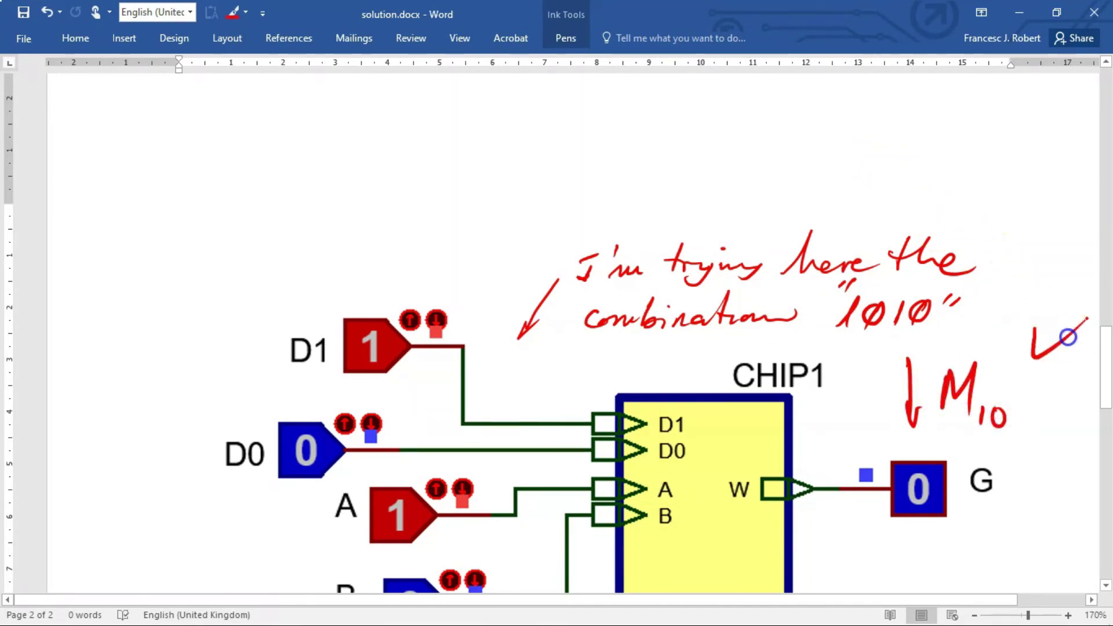
# - Handwrite "And so on for 16 combinations" in red below the simulation capture
pyautogui.scroll(-10, 1006, 276)
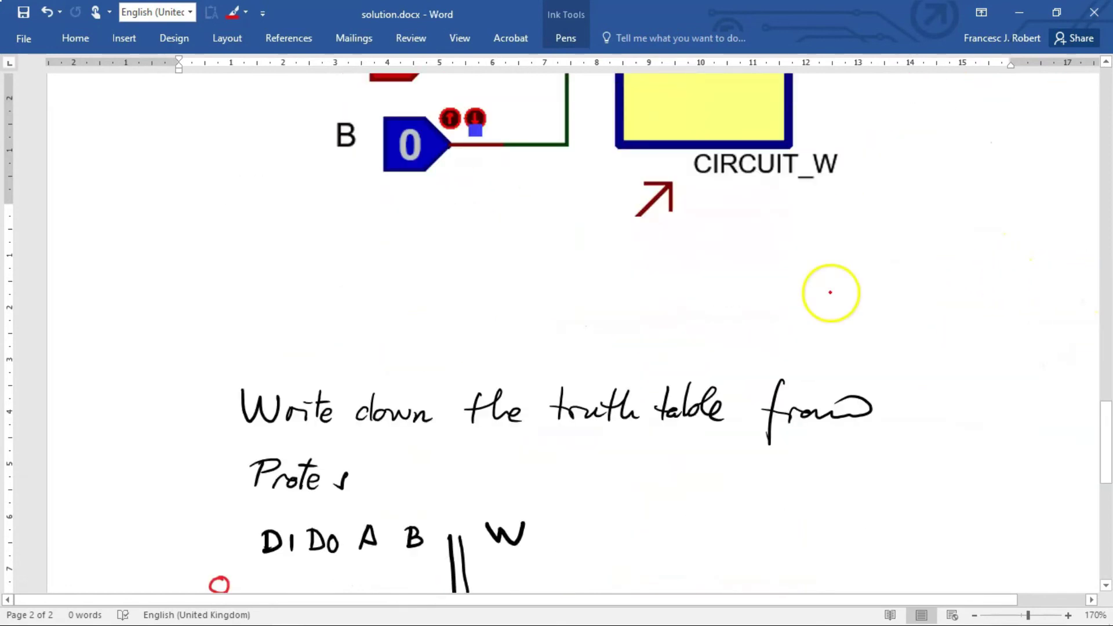
pyautogui.moveTo(191, 249)
pyautogui.mouseDown()
pyautogui.moveTo(181, 256)
pyautogui.moveTo(239, 271)
pyautogui.mouseUp()
pyautogui.moveTo(325, 250)
pyautogui.mouseDown()
pyautogui.moveTo(319, 258)
pyautogui.moveTo(409, 263)
pyautogui.mouseUp()
pyautogui.click(475, 262)
pyautogui.moveTo(479, 231)
pyautogui.mouseDown()
pyautogui.moveTo(485, 253)
pyautogui.moveTo(561, 266)
pyautogui.mouseUp()
pyautogui.moveTo(630, 264)
pyautogui.mouseDown()
pyautogui.moveTo(659, 249)
pyautogui.moveTo(718, 262)
pyautogui.moveTo(795, 246)
pyautogui.moveTo(890, 251)
pyautogui.mouseUp()
pyautogui.click(829, 240)
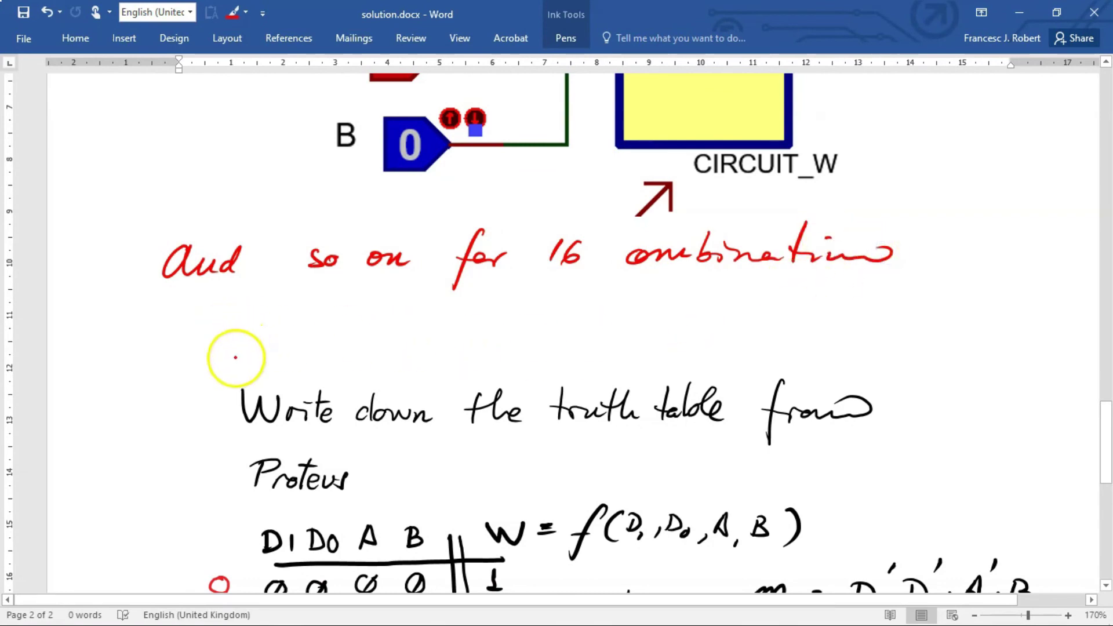
pyautogui.moveTo(243, 430); pyautogui.dragTo(347, 428)
# - Compare the 1010 simulation capture with row 10 of the handwritten truth table
pyautogui.scroll(-10, 398, 373)
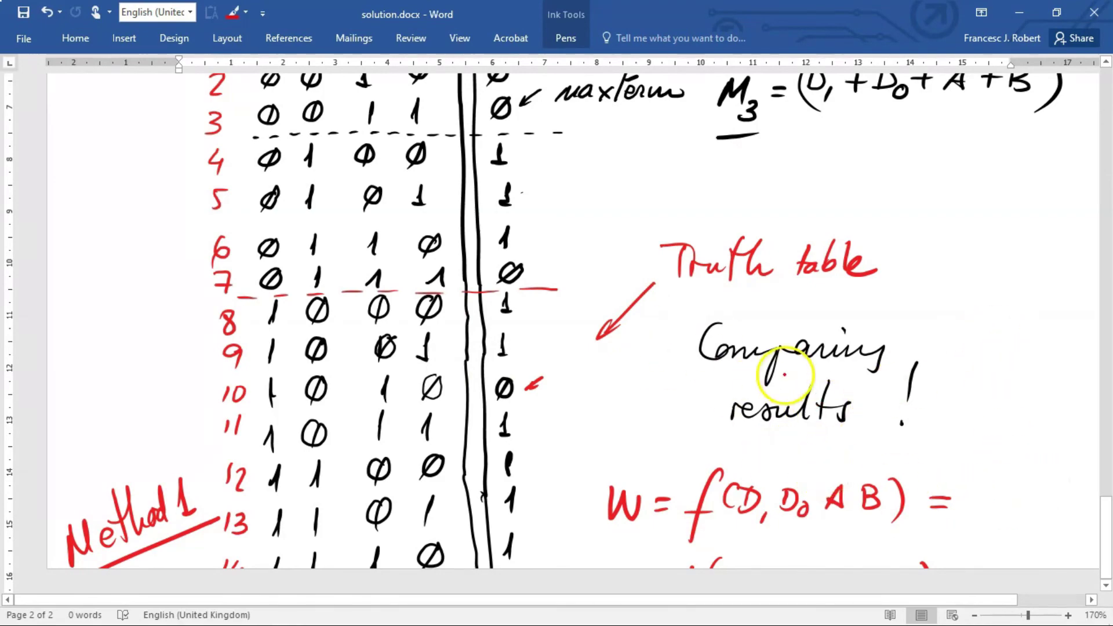
pyautogui.scroll(-2, 738, 282)
pyautogui.scroll(10, 738, 290)
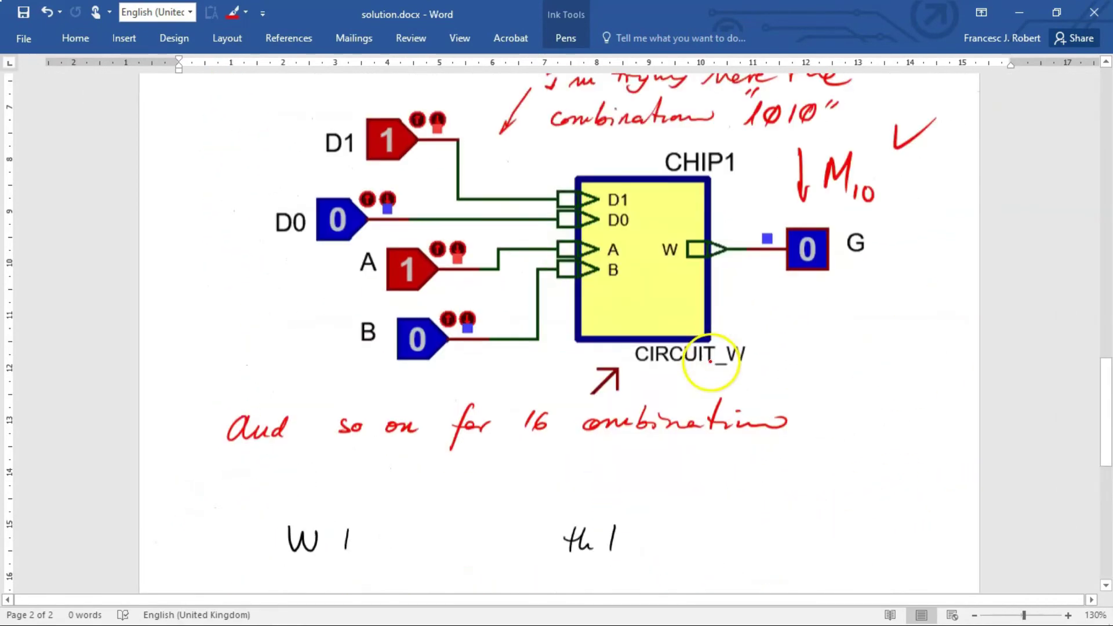
pyautogui.scroll(3, 720, 360)
pyautogui.scroll(-10, 710, 362)
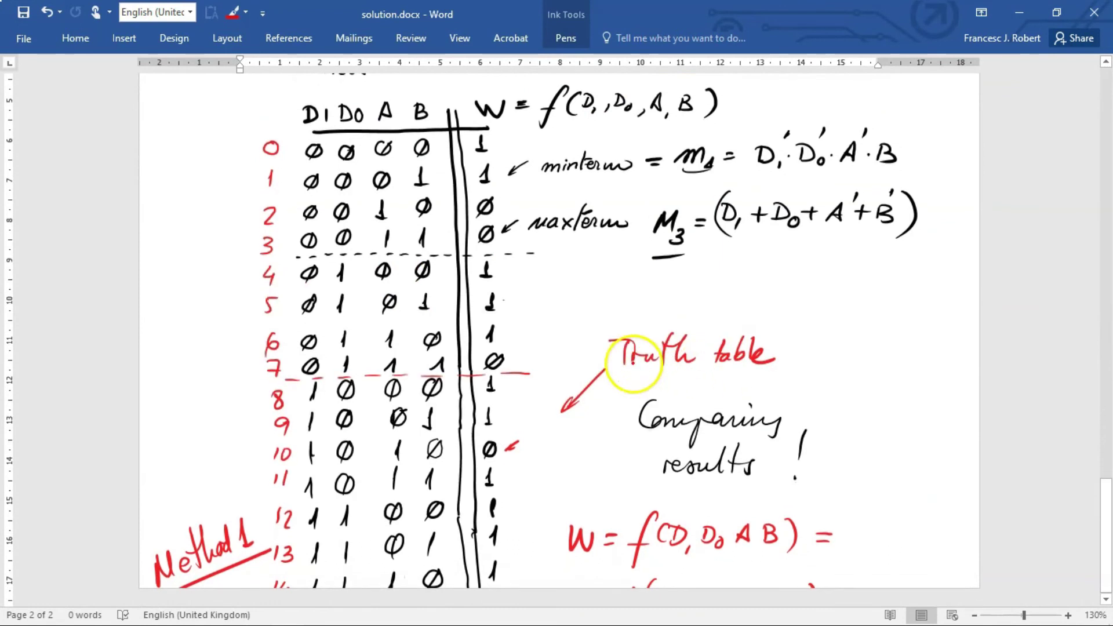
# - Save the document, including through Save As to the existing solution.docx in the CSD > 2021Q1 > P1 > Proteus folder
pyautogui.click(23, 12)
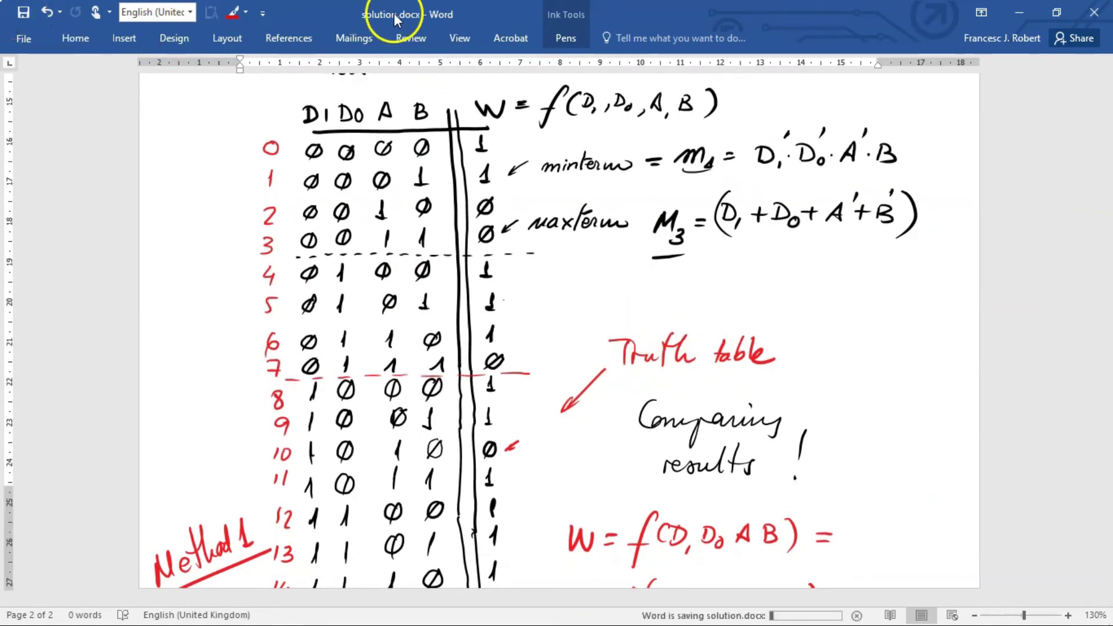
pyautogui.click(26, 36)
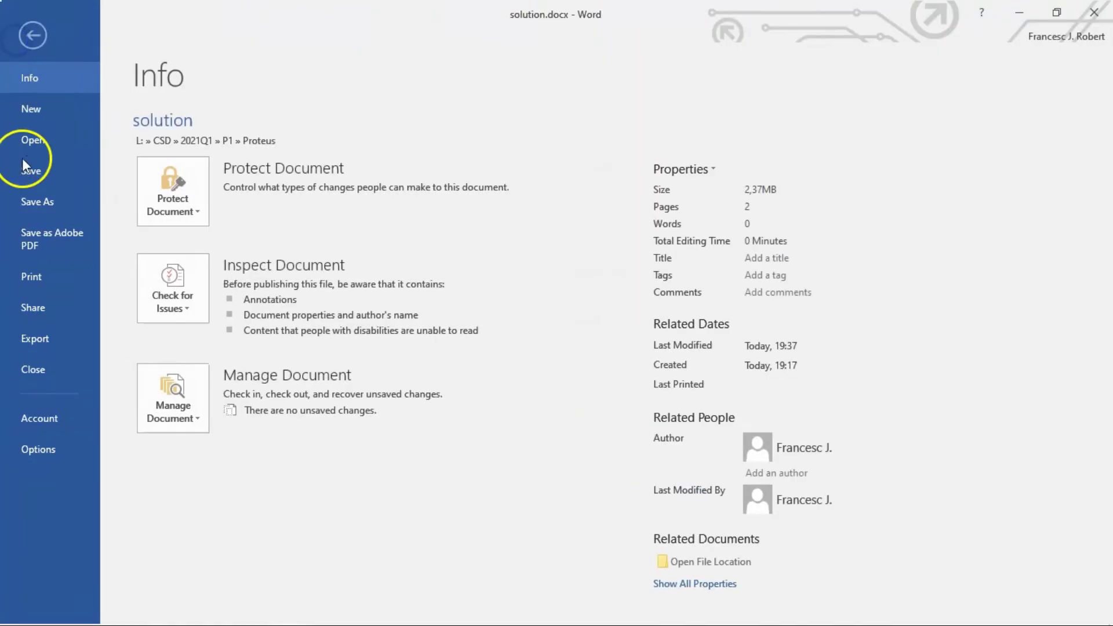
pyautogui.click(26, 203)
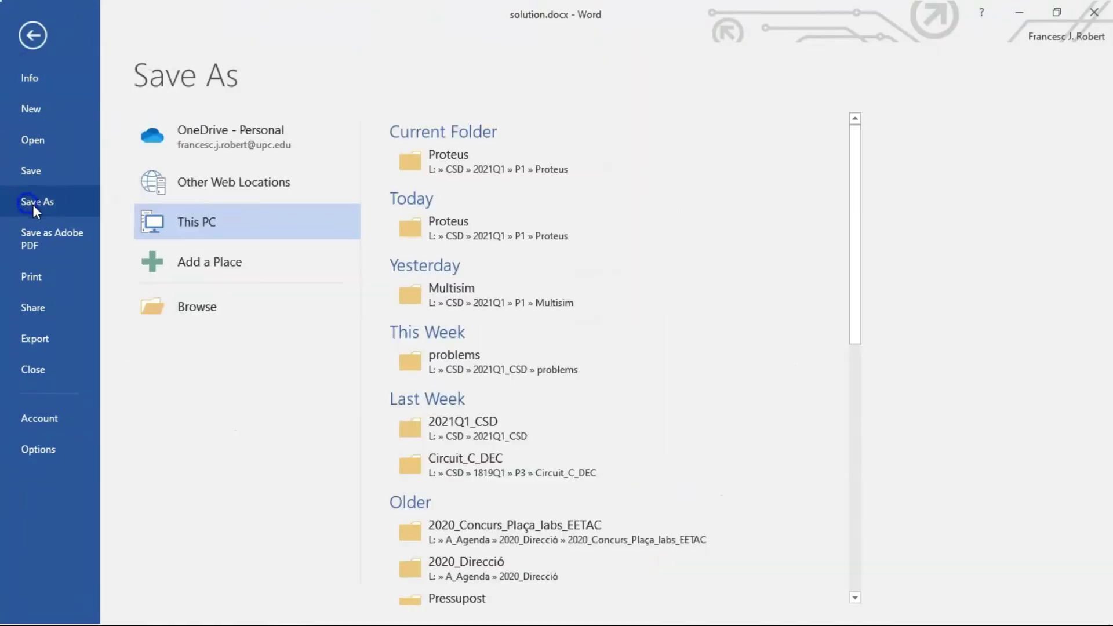
pyautogui.click(223, 308)
pyautogui.click(223, 309)
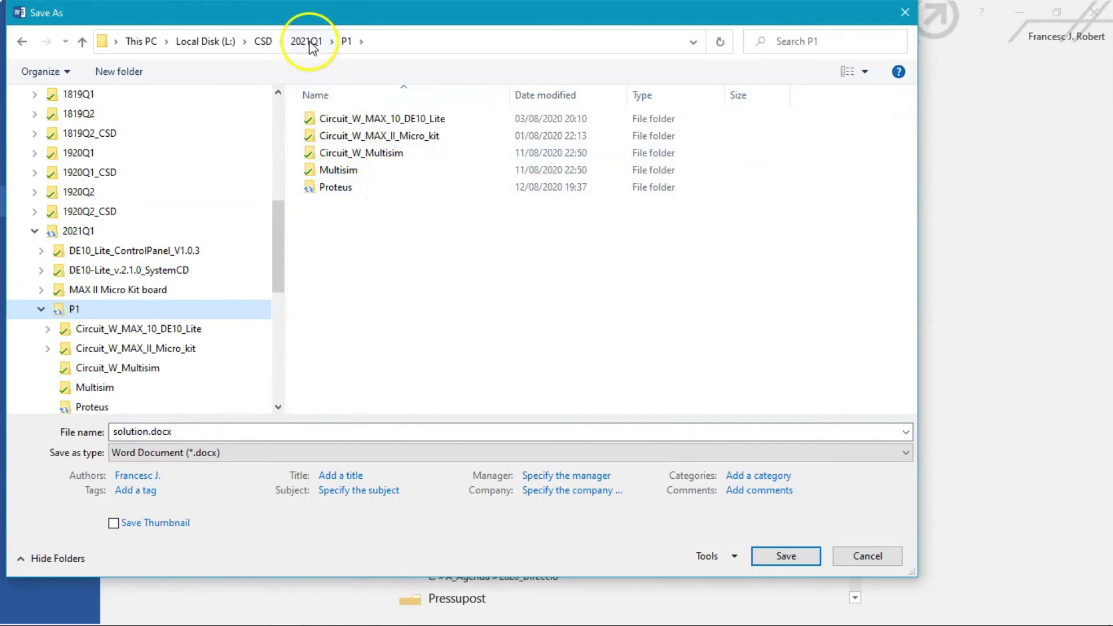
pyautogui.doubleClick(335, 187)
pyautogui.click(325, 118)
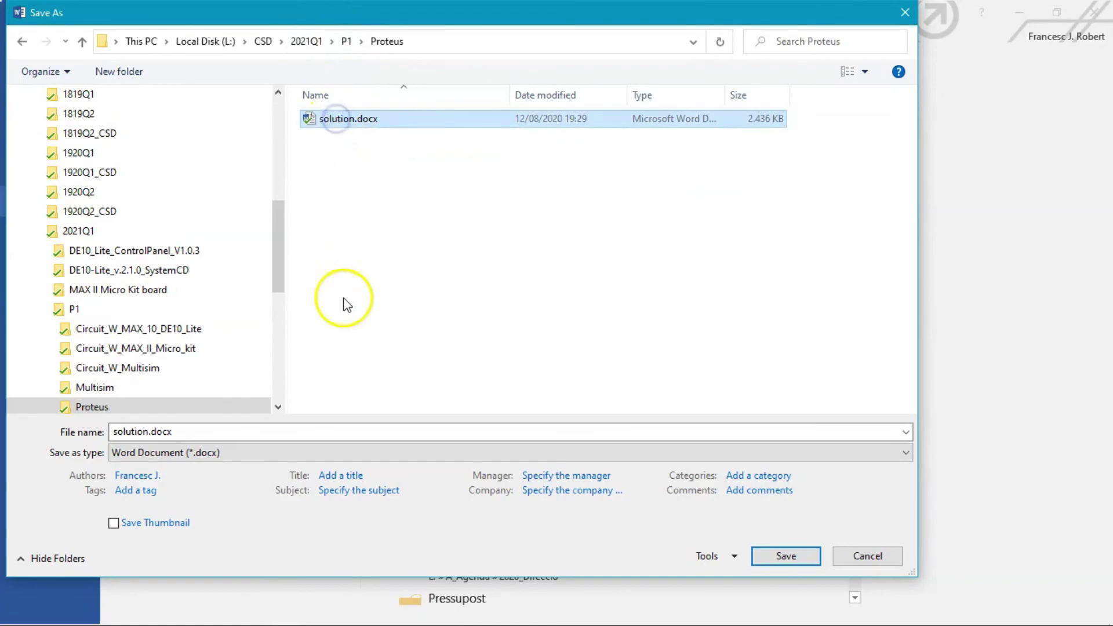
pyautogui.click(786, 556)
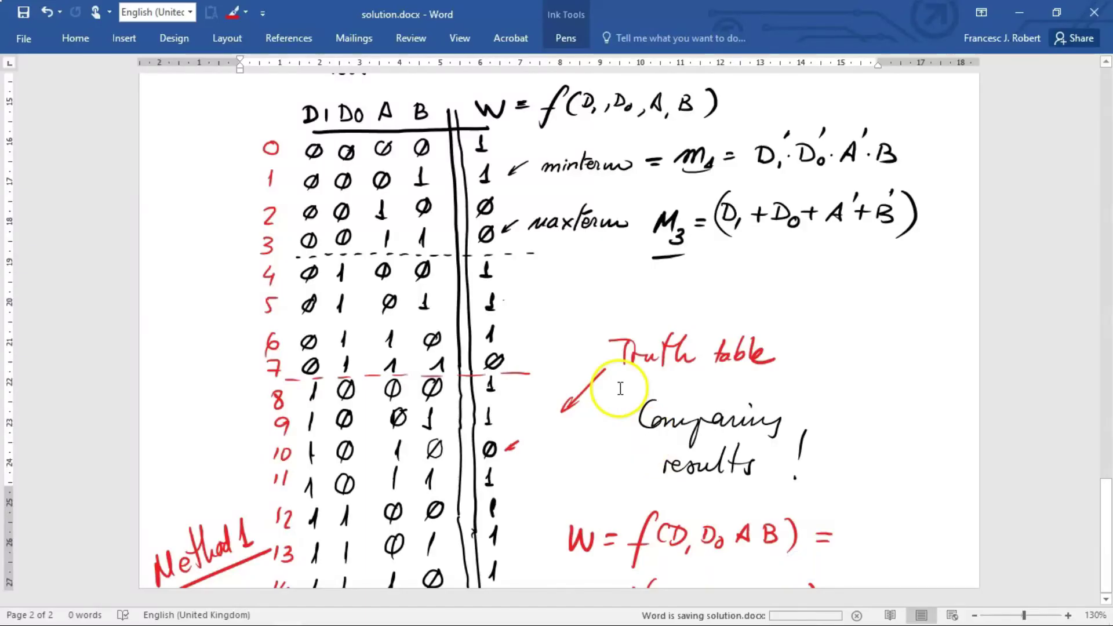